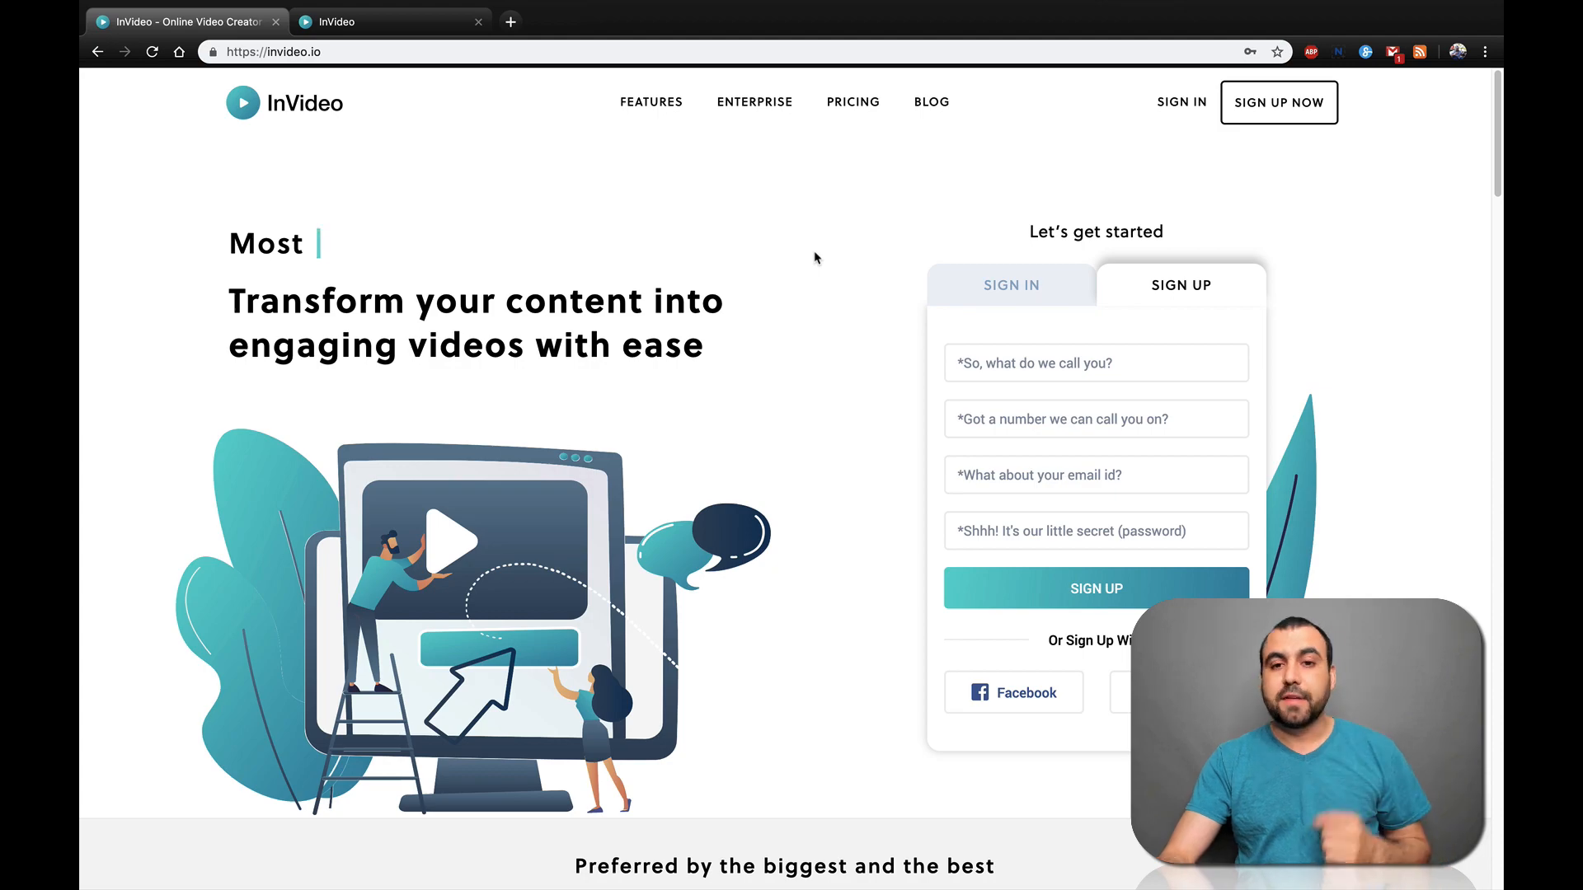
# Look over the InVideo home page down to the sample videos section and return to its beginning
pyautogui.scroll(-14, 815, 258)
pyautogui.scroll(-10, 816, 257)
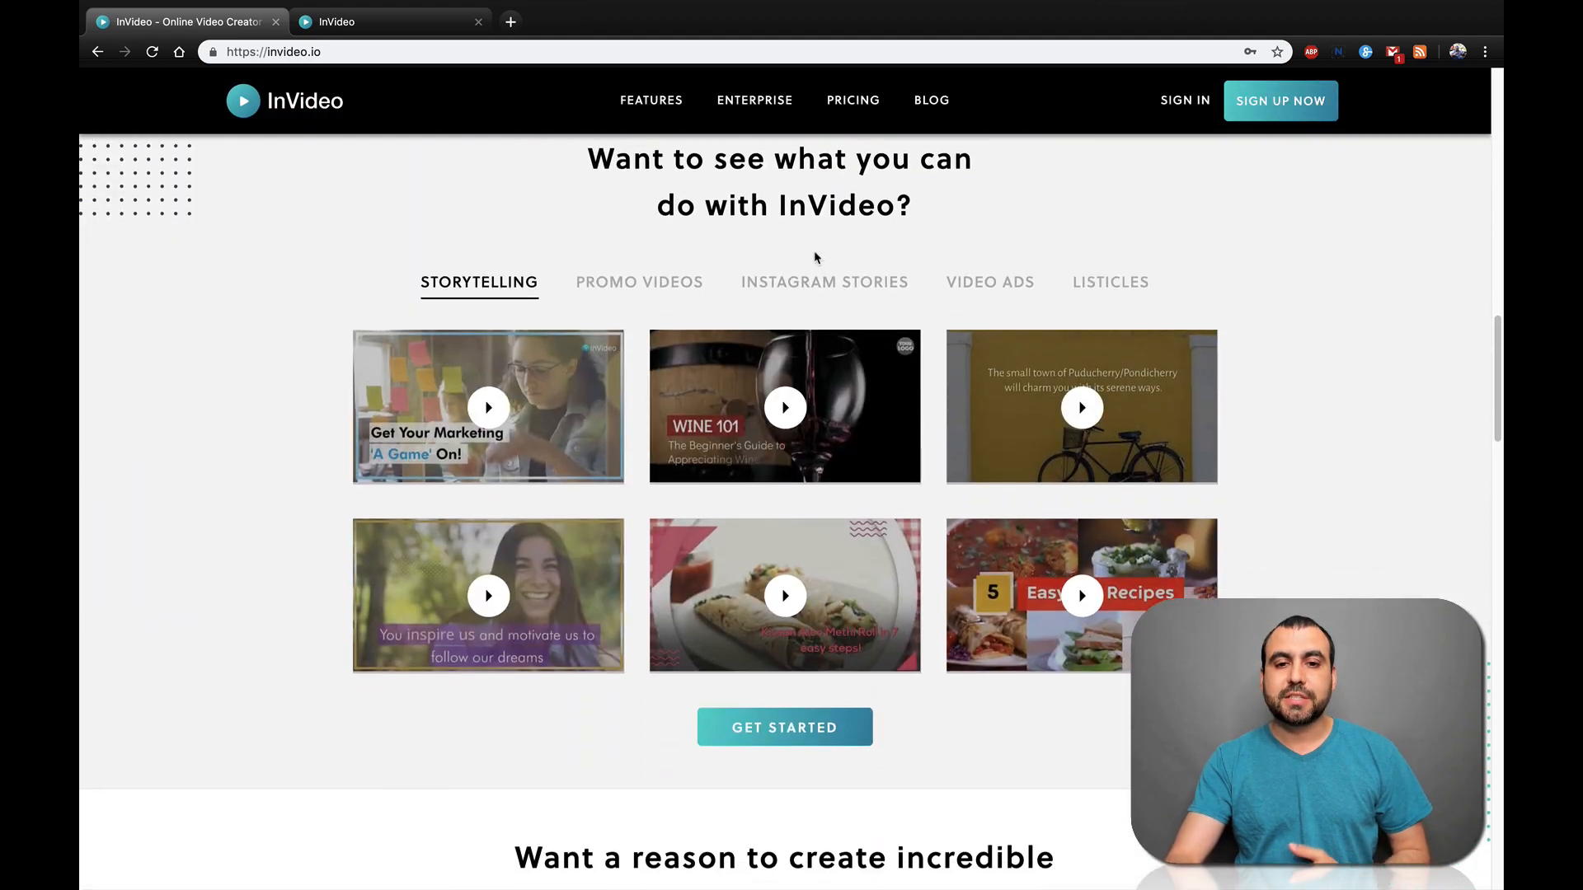
pyautogui.scroll(11, 815, 258)
pyautogui.scroll(14, 815, 257)
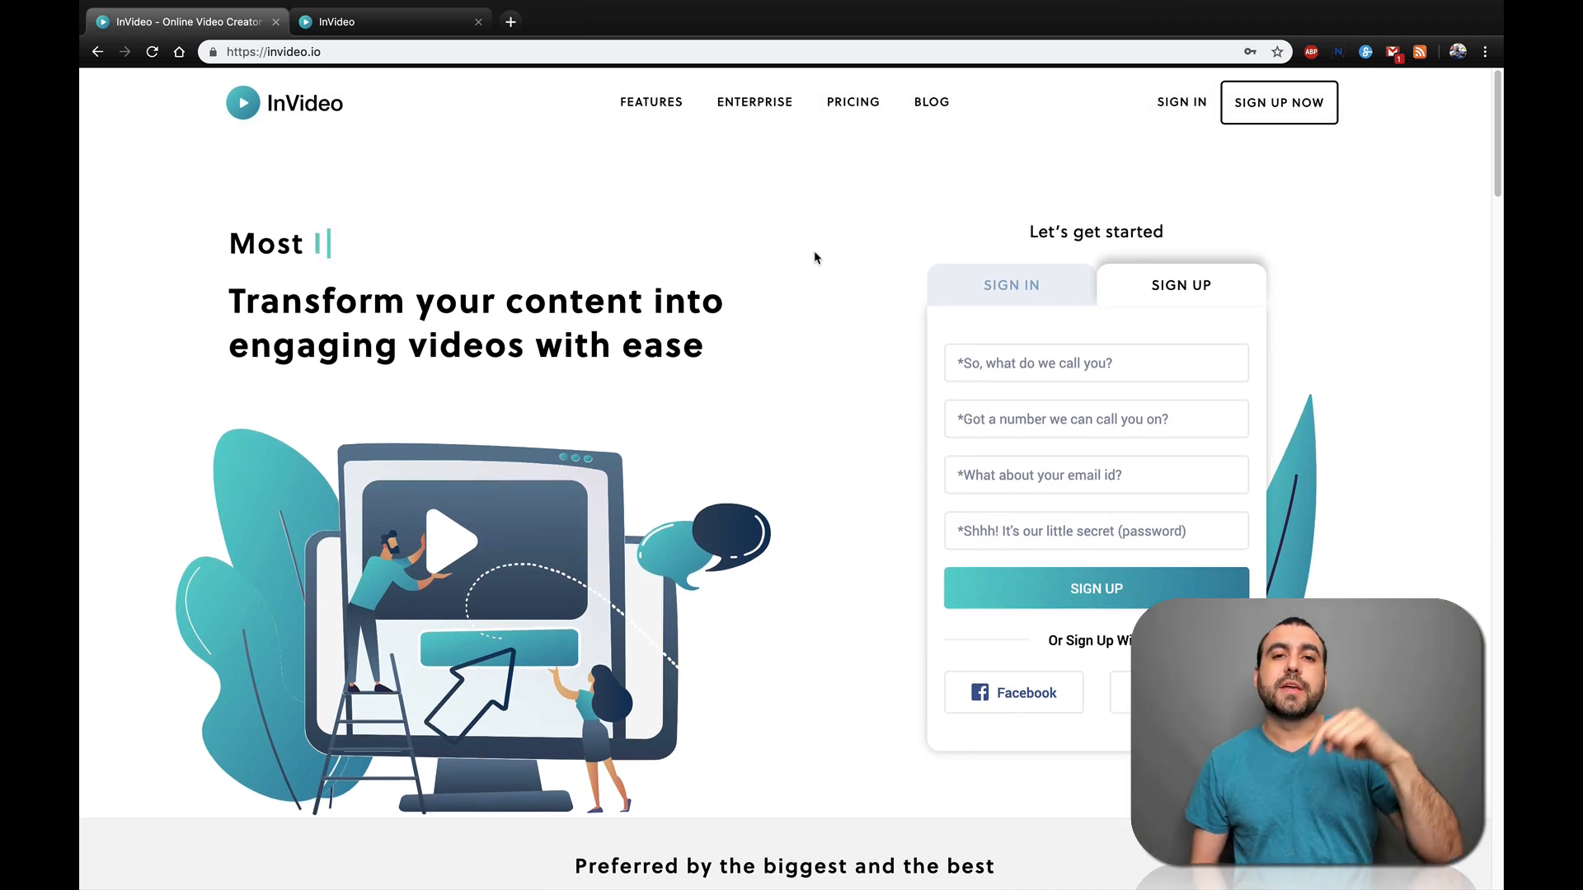
# Start an InVideo Storyteller project with the Glamour template in 16:9 format
pyautogui.click(365, 24)
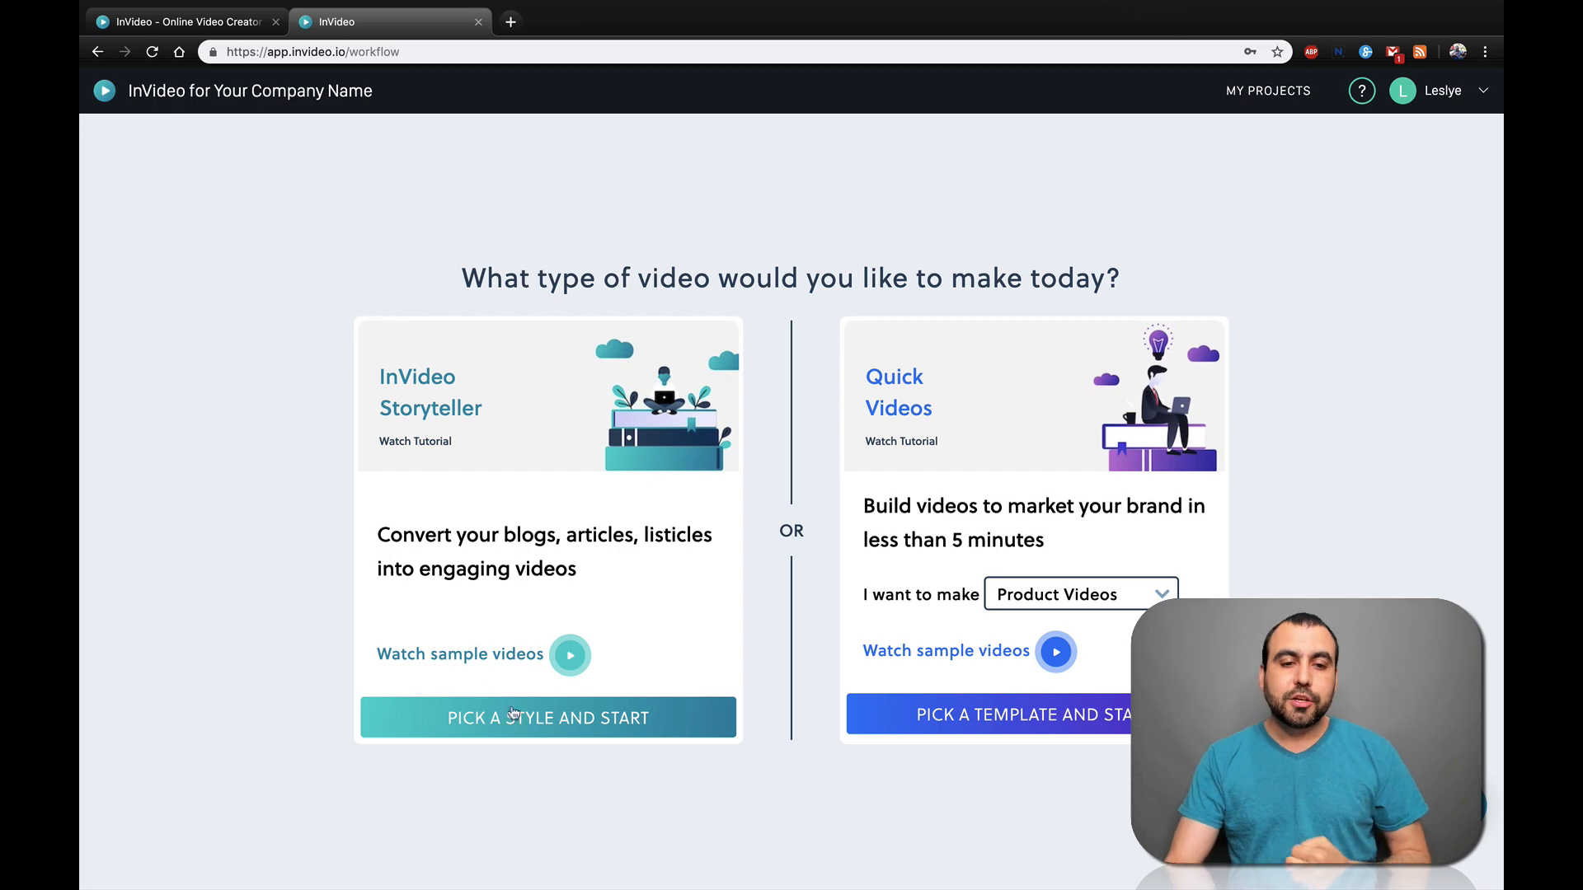
pyautogui.click(563, 724)
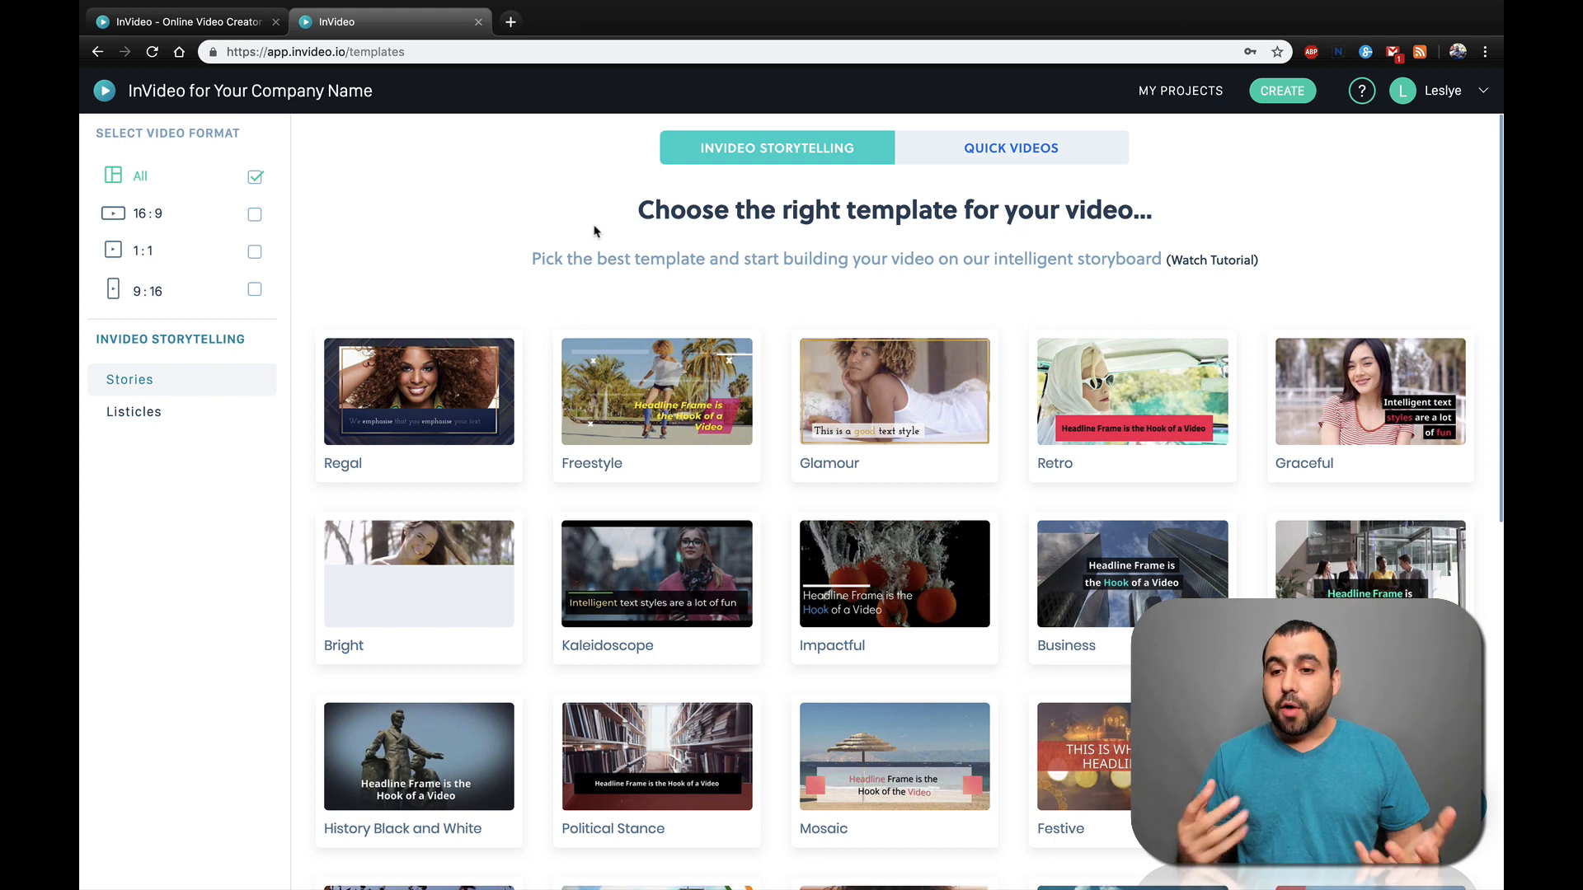
pyautogui.scroll(-2, 790, 470)
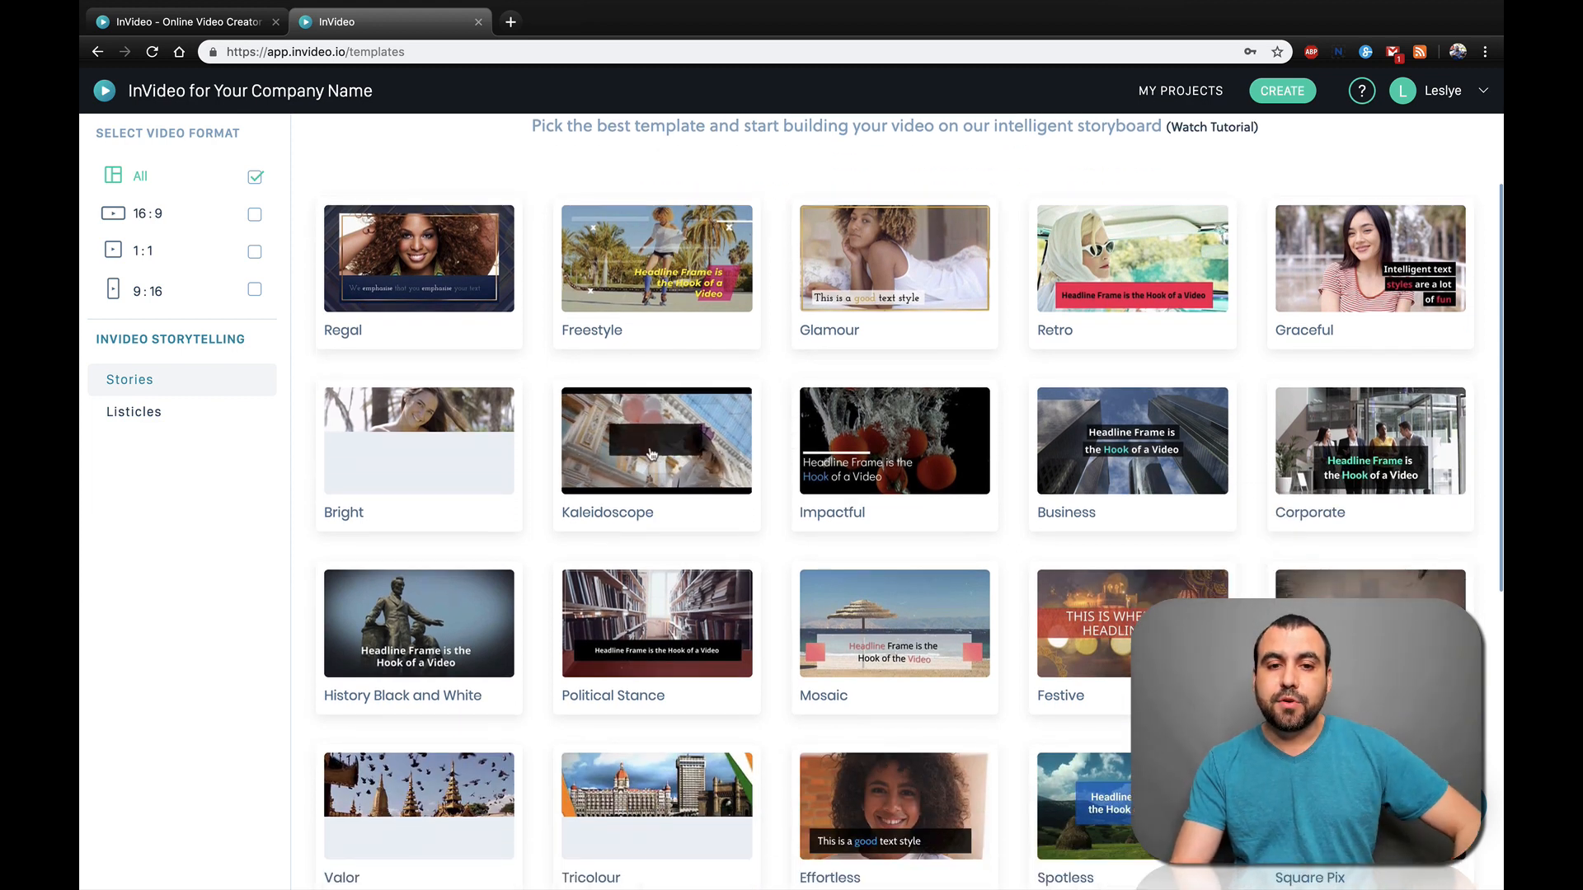
pyautogui.scroll(-3, 648, 455)
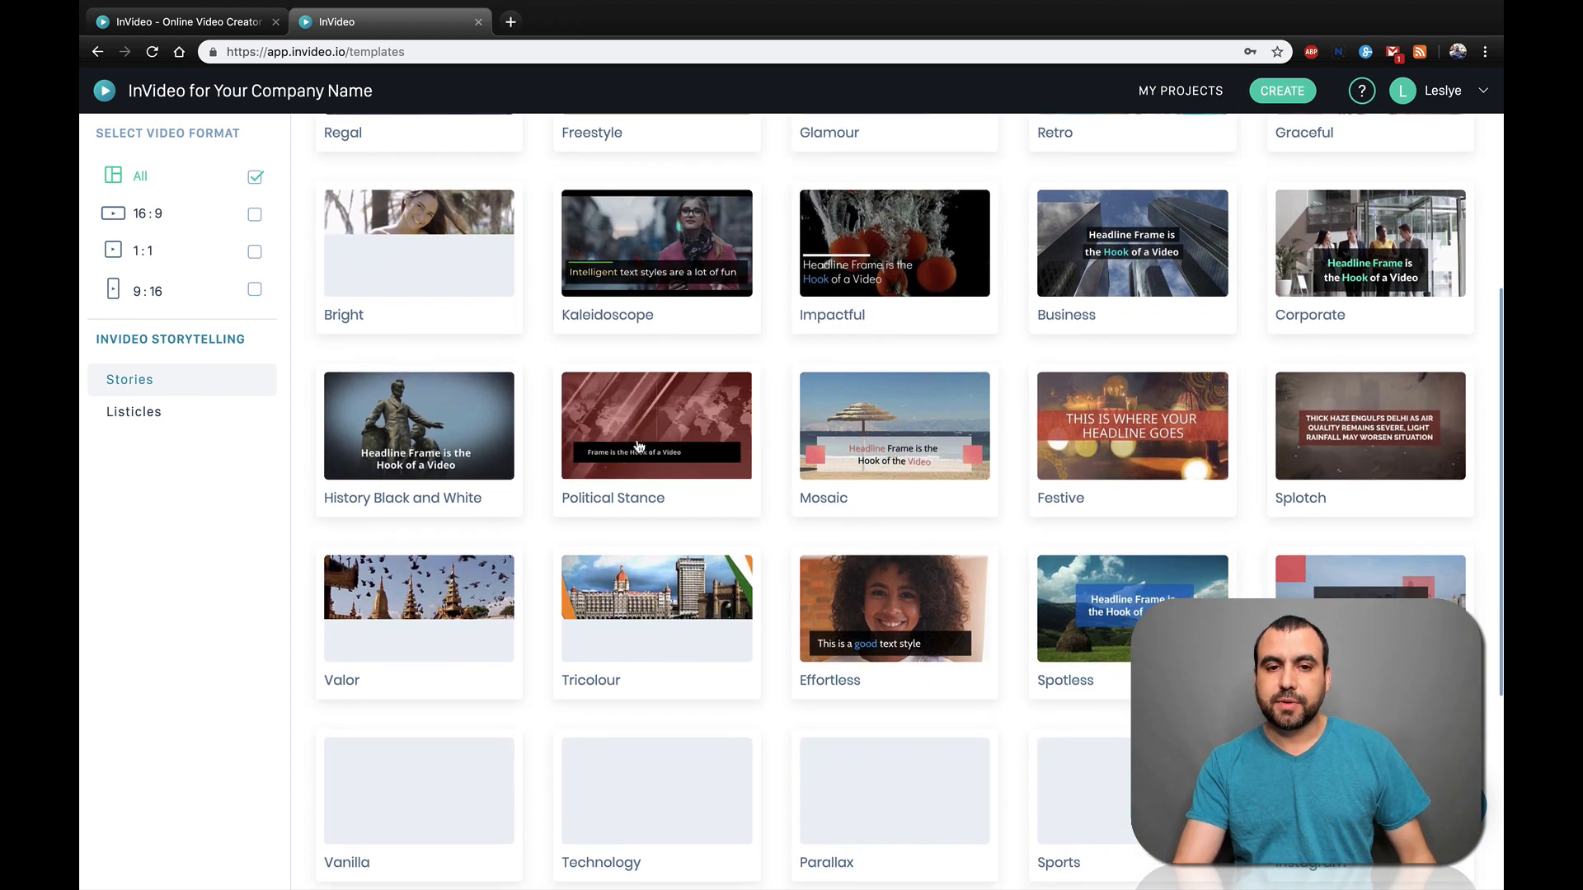
pyautogui.scroll(5, 885, 397)
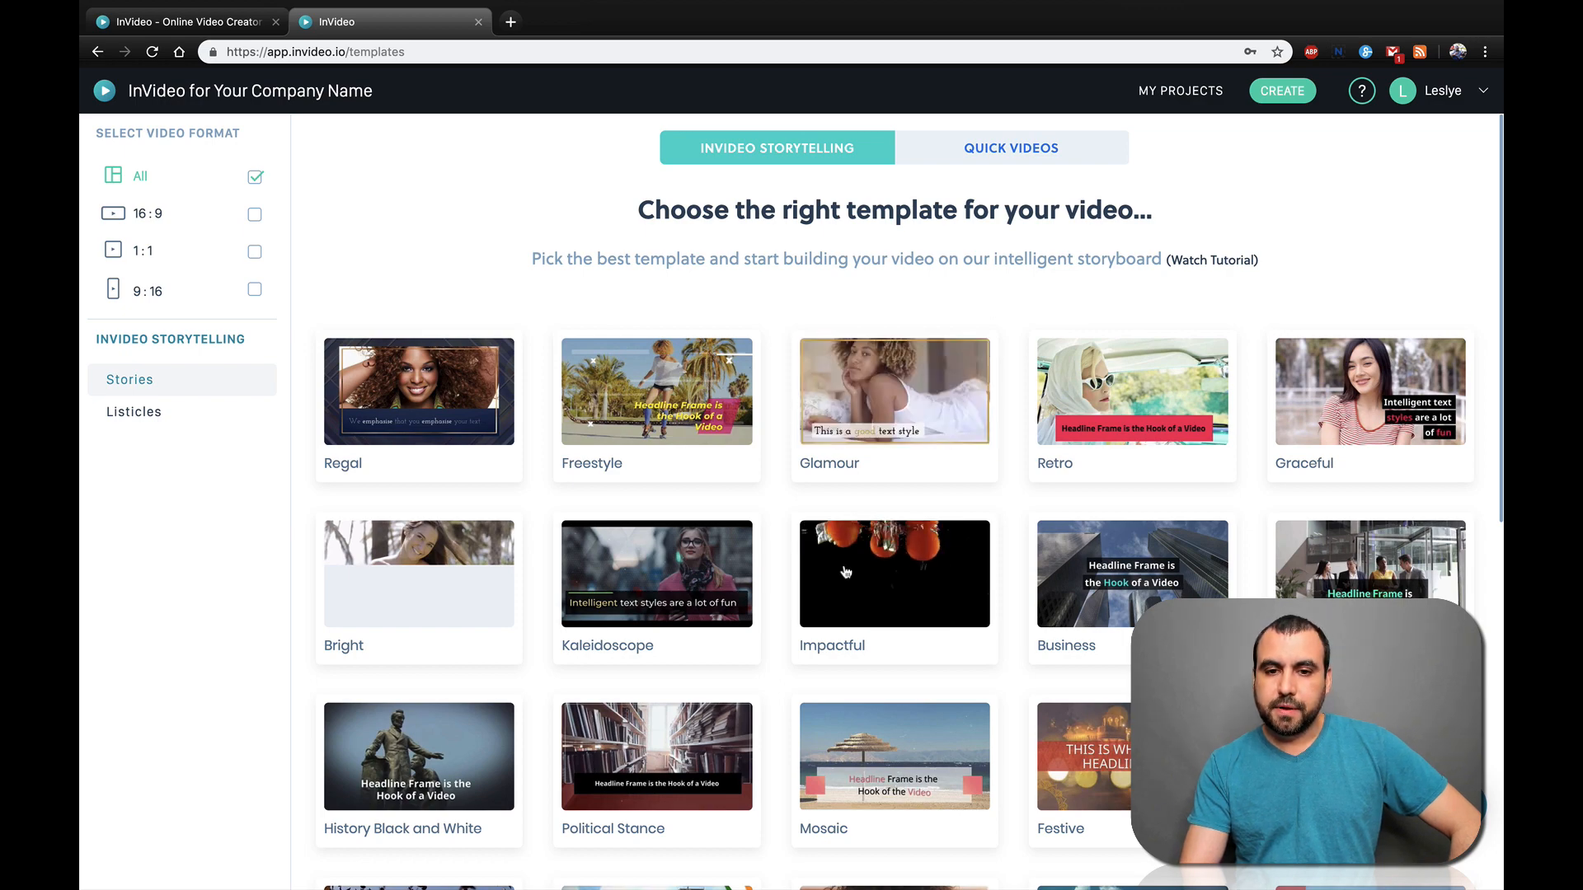
pyautogui.click(906, 371)
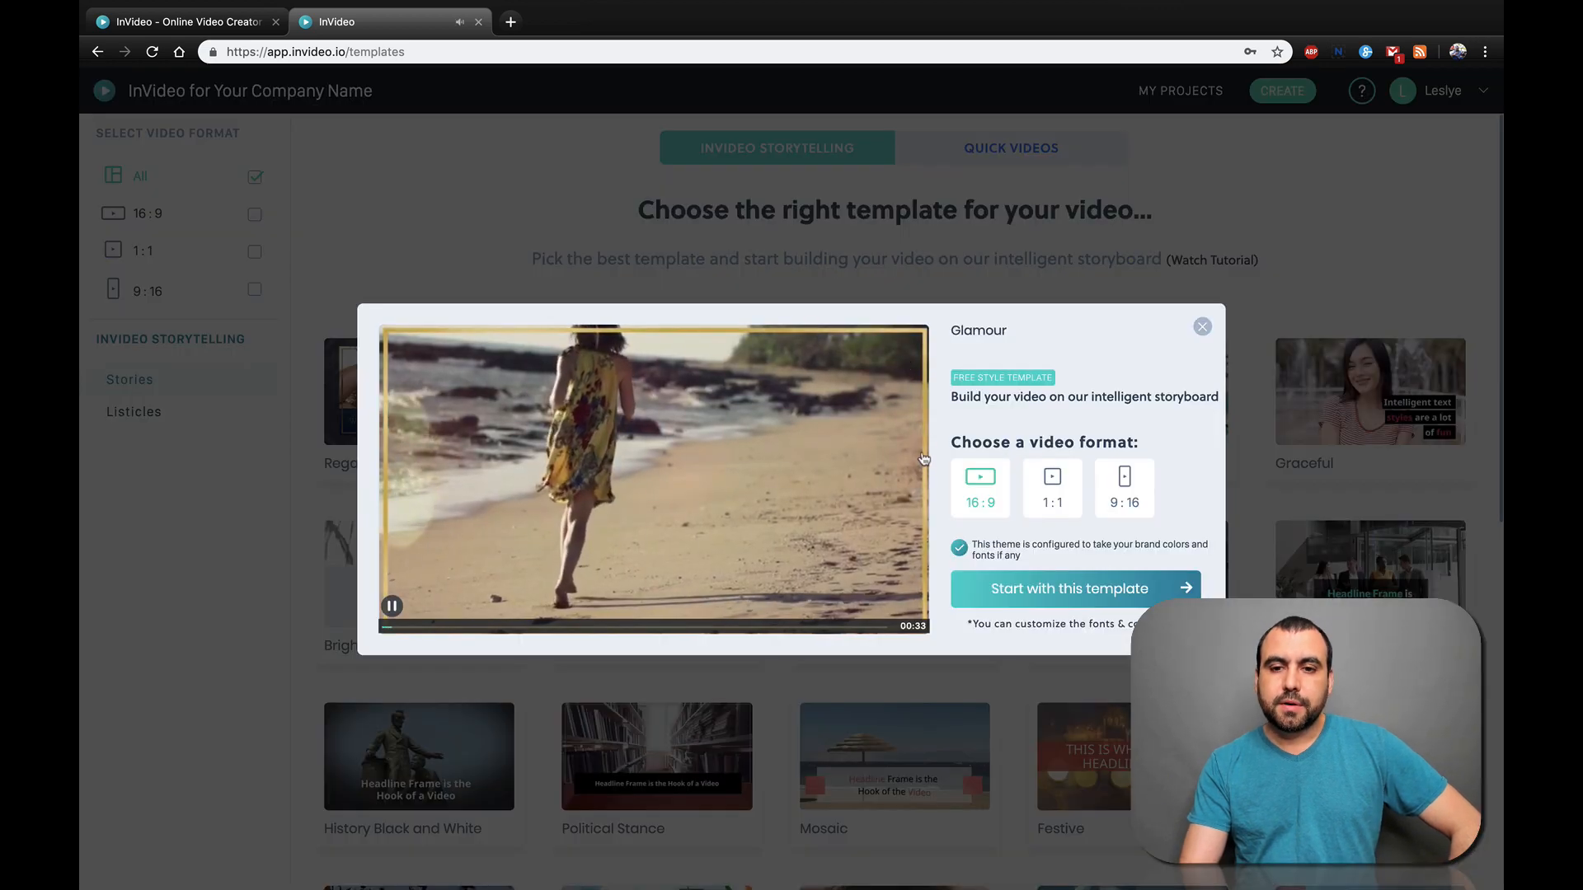
pyautogui.click(1052, 587)
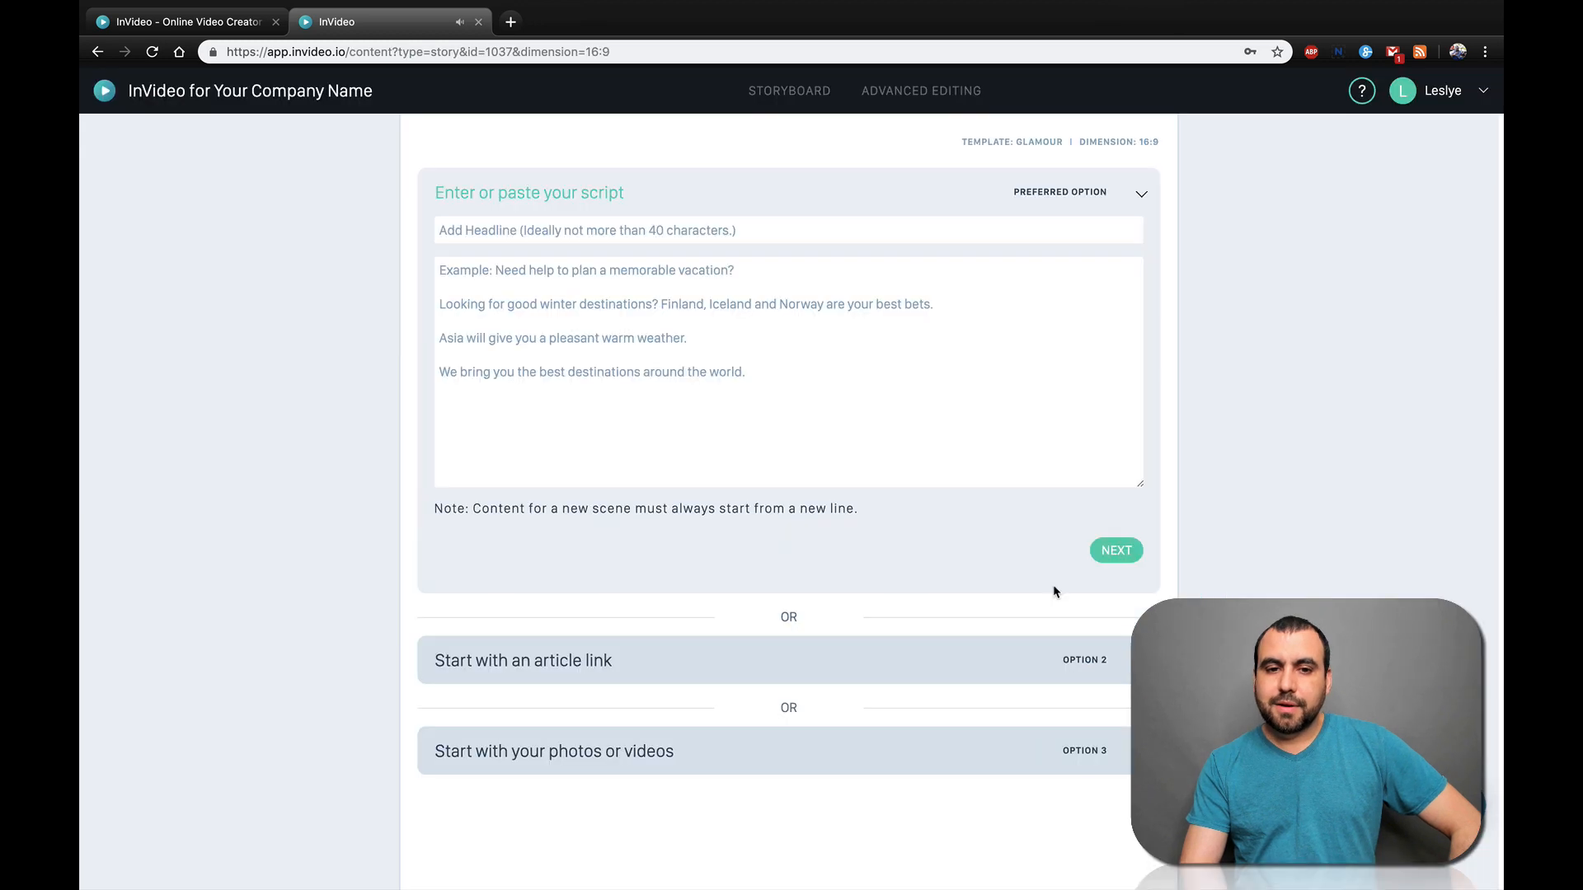
# Enter "We love you from SaaS Master" as the script headline and place the cursor in the script body
pyautogui.click(584, 233)
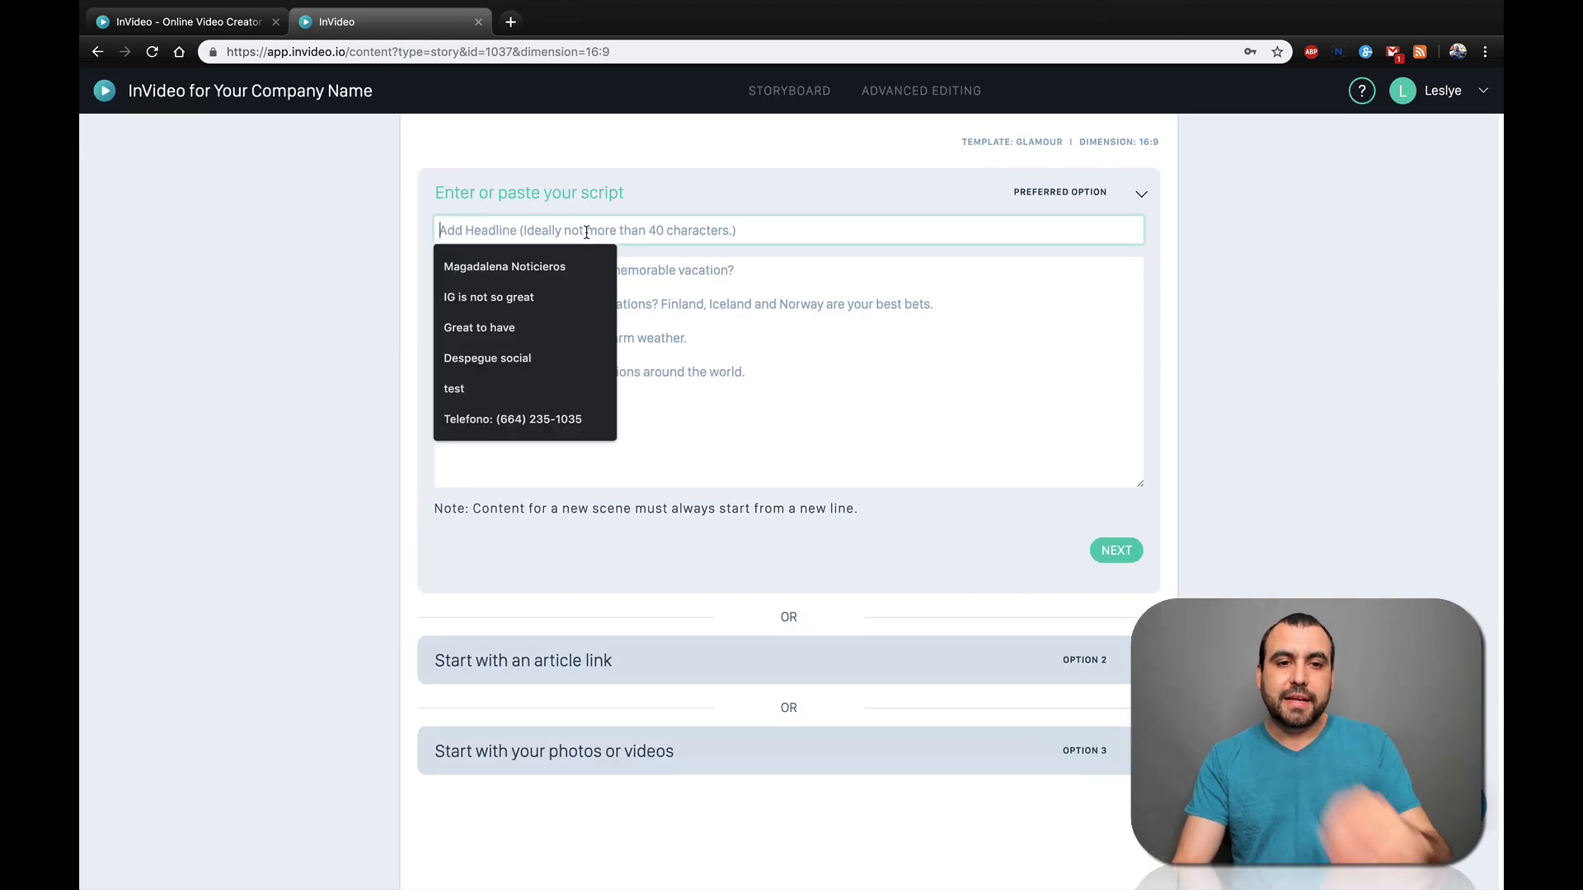
pyautogui.write('We')
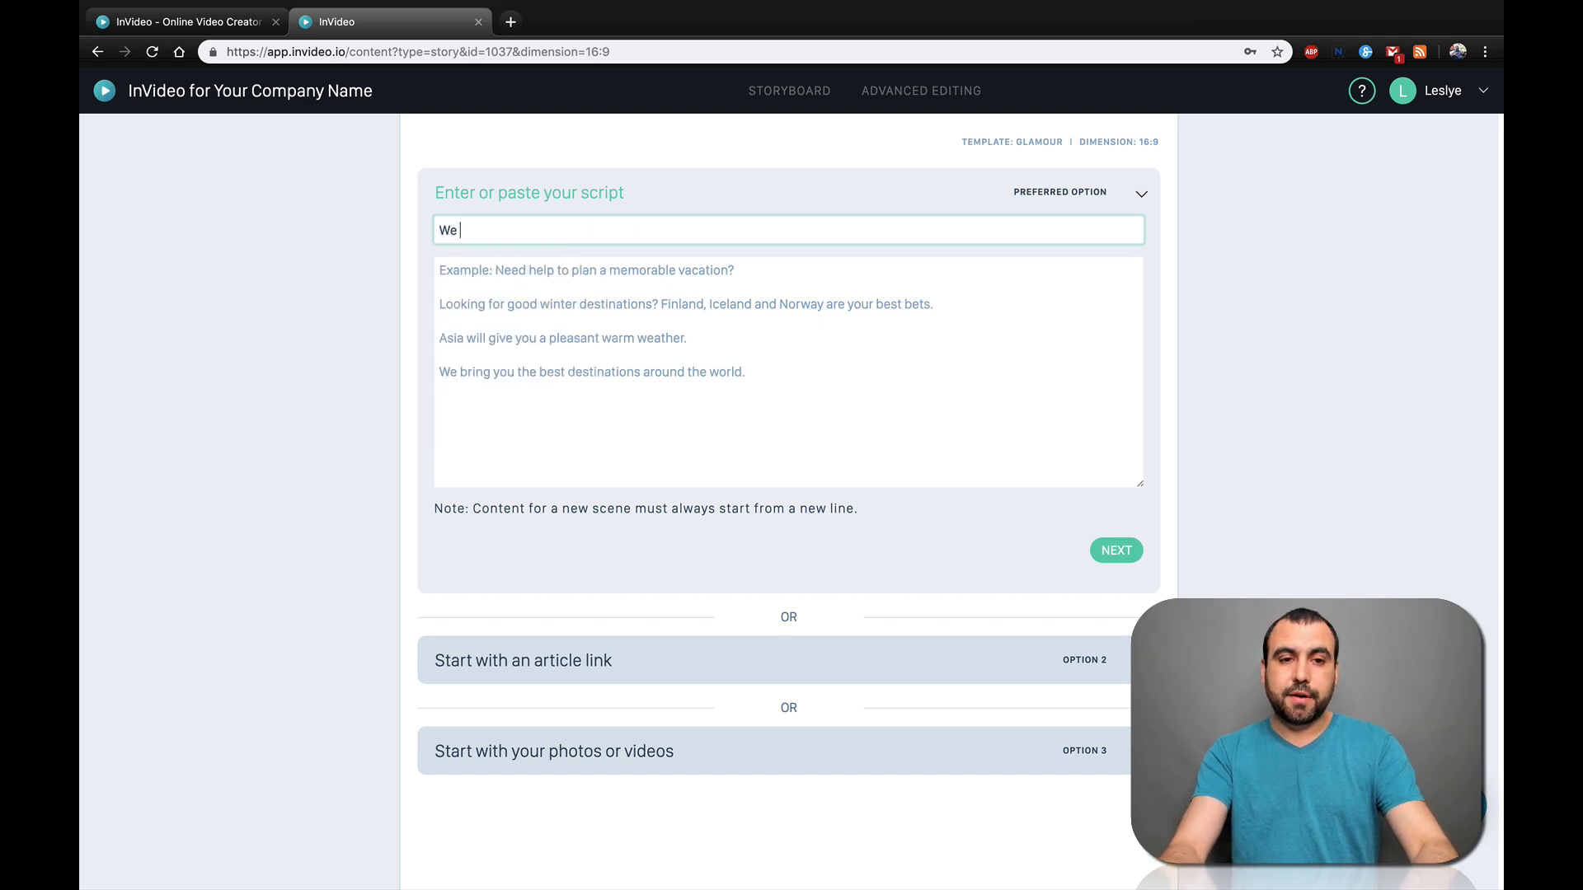
pyautogui.write(' love you')
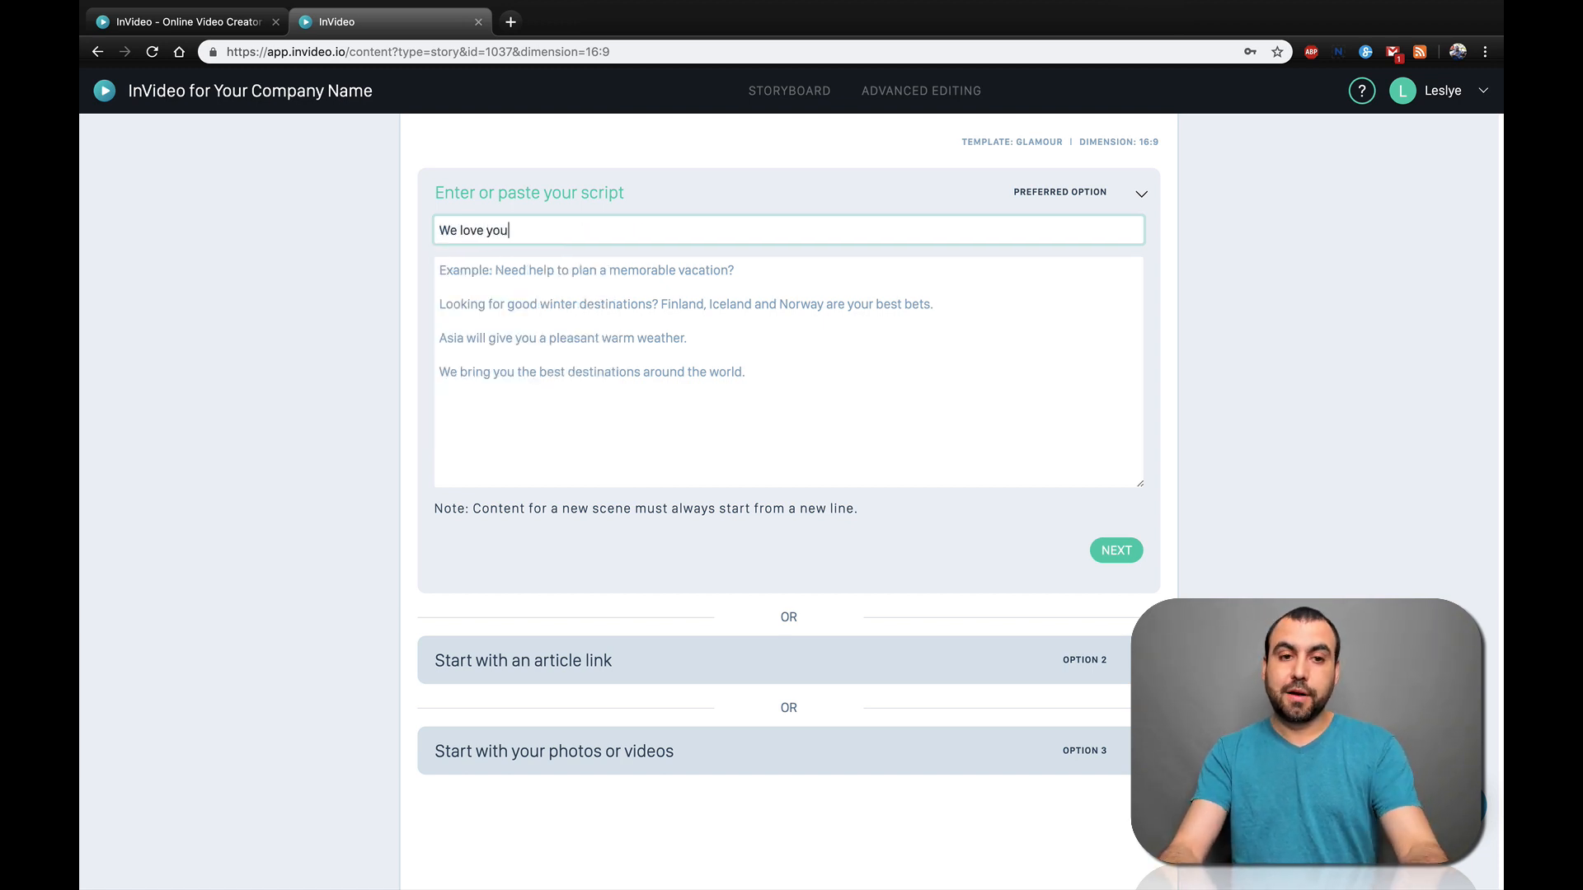
pyautogui.write(' from SaaS Master')
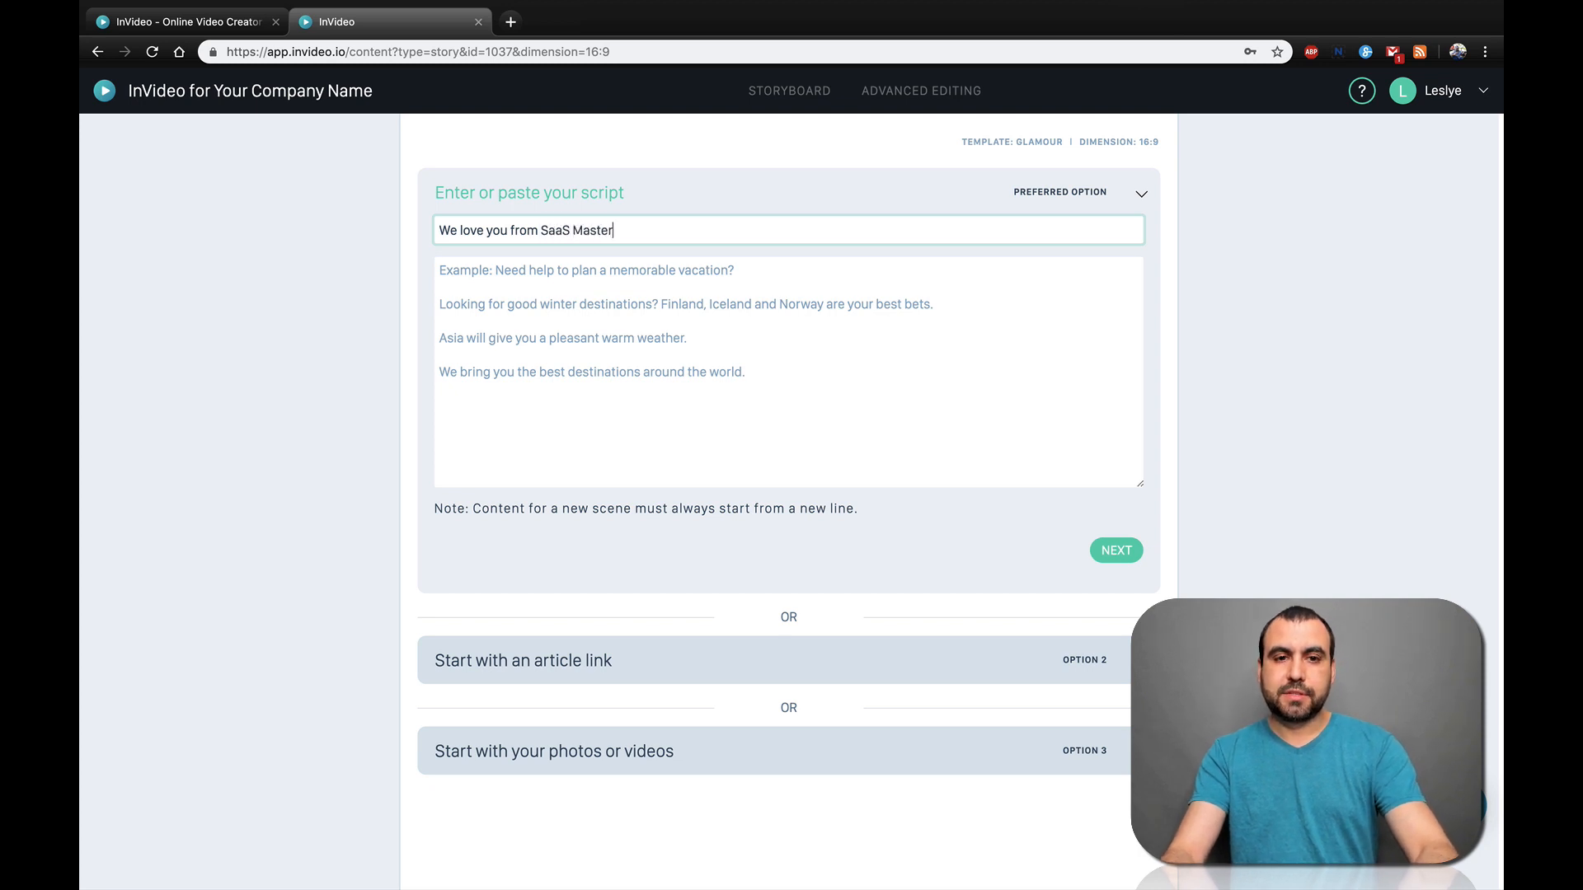
pyautogui.click(594, 269)
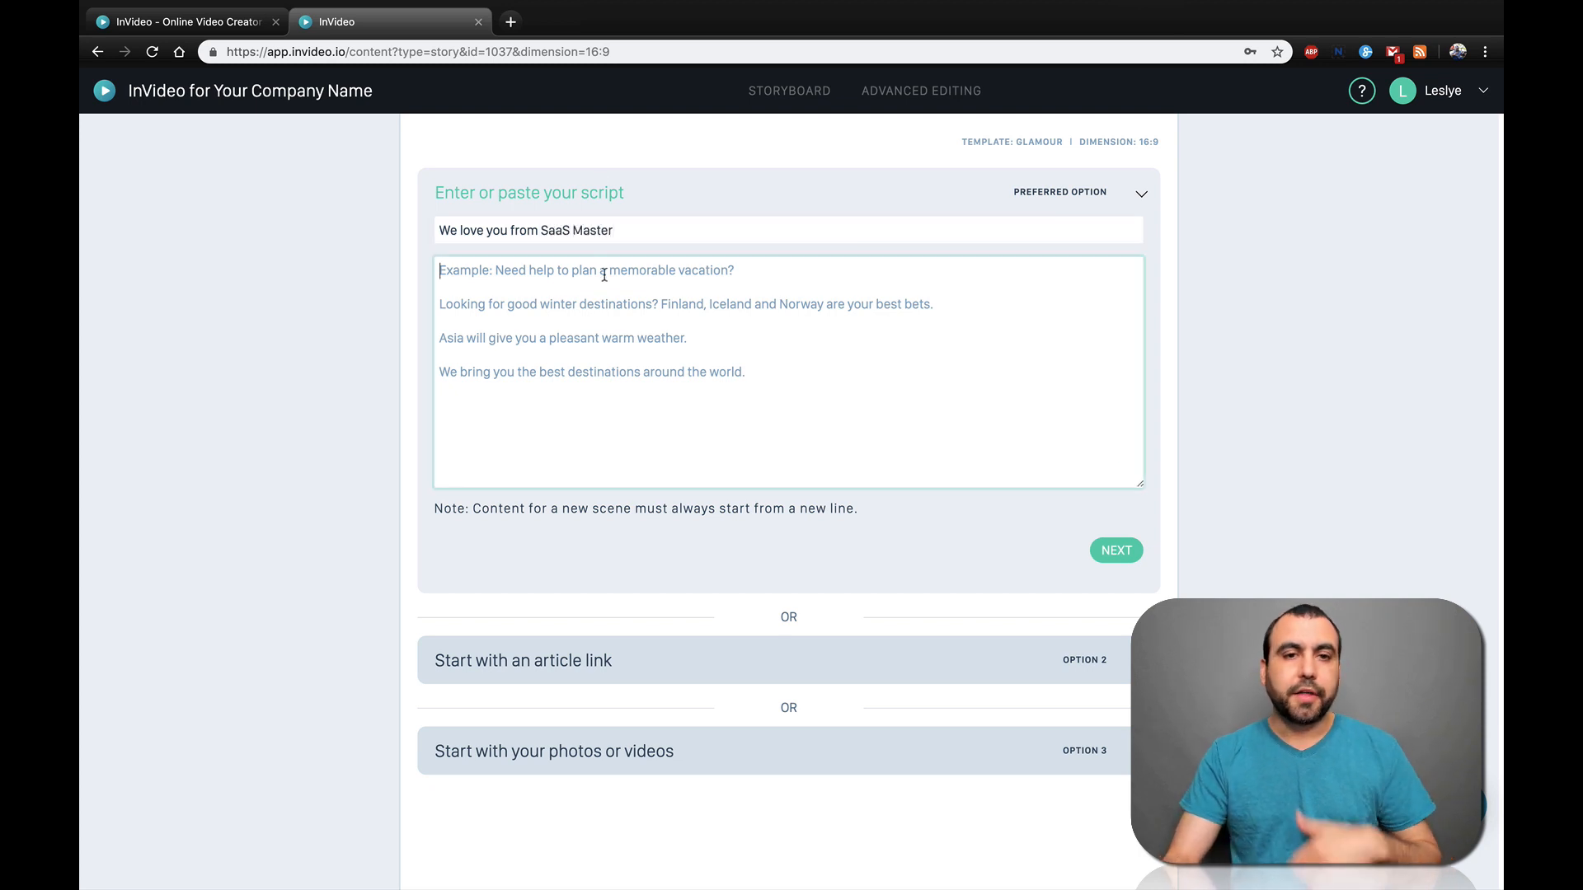
# Open the Google home page in a new browser tab
pyautogui.click(510, 22)
pyautogui.write('googl')
pyautogui.press('Return')
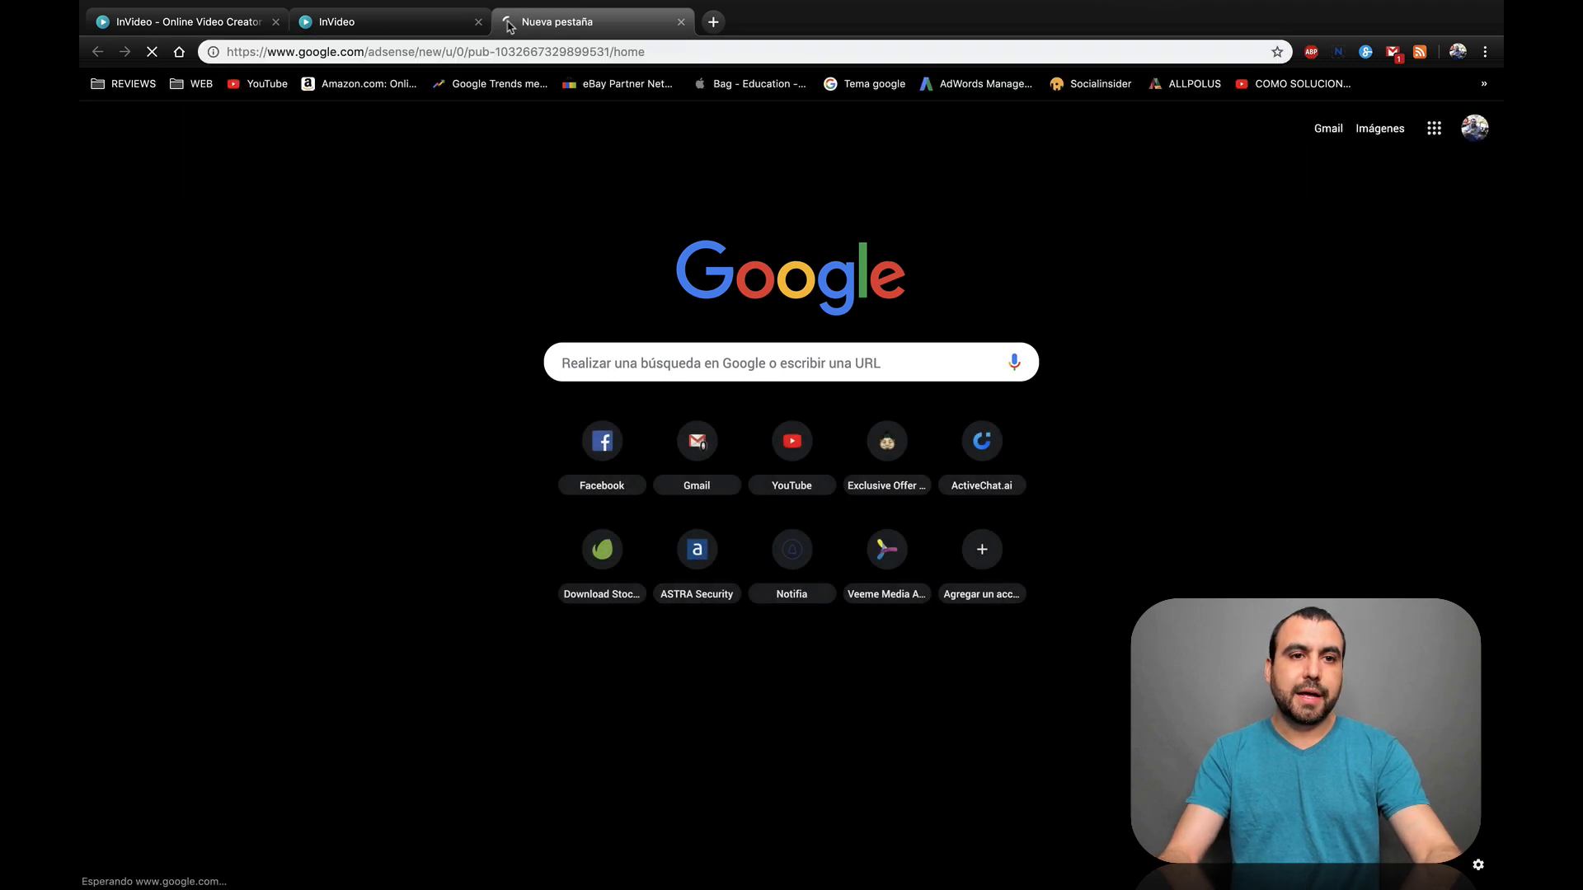
pyautogui.moveTo(364, 52); pyautogui.dragTo(697, 38)
pyautogui.press('BackSpace')
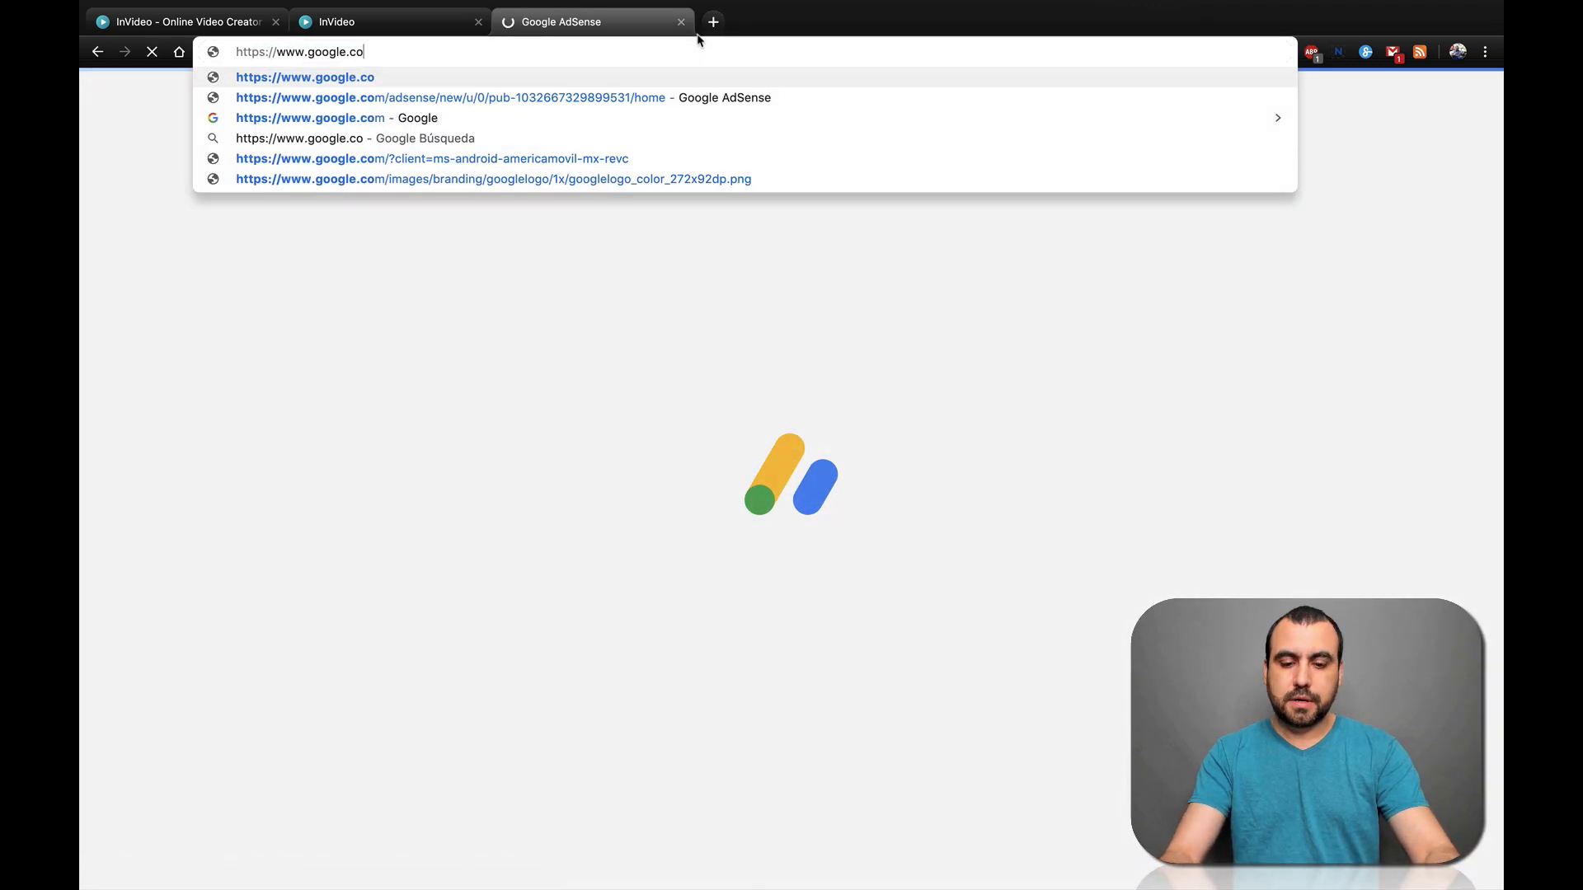
pyautogui.press('Return')
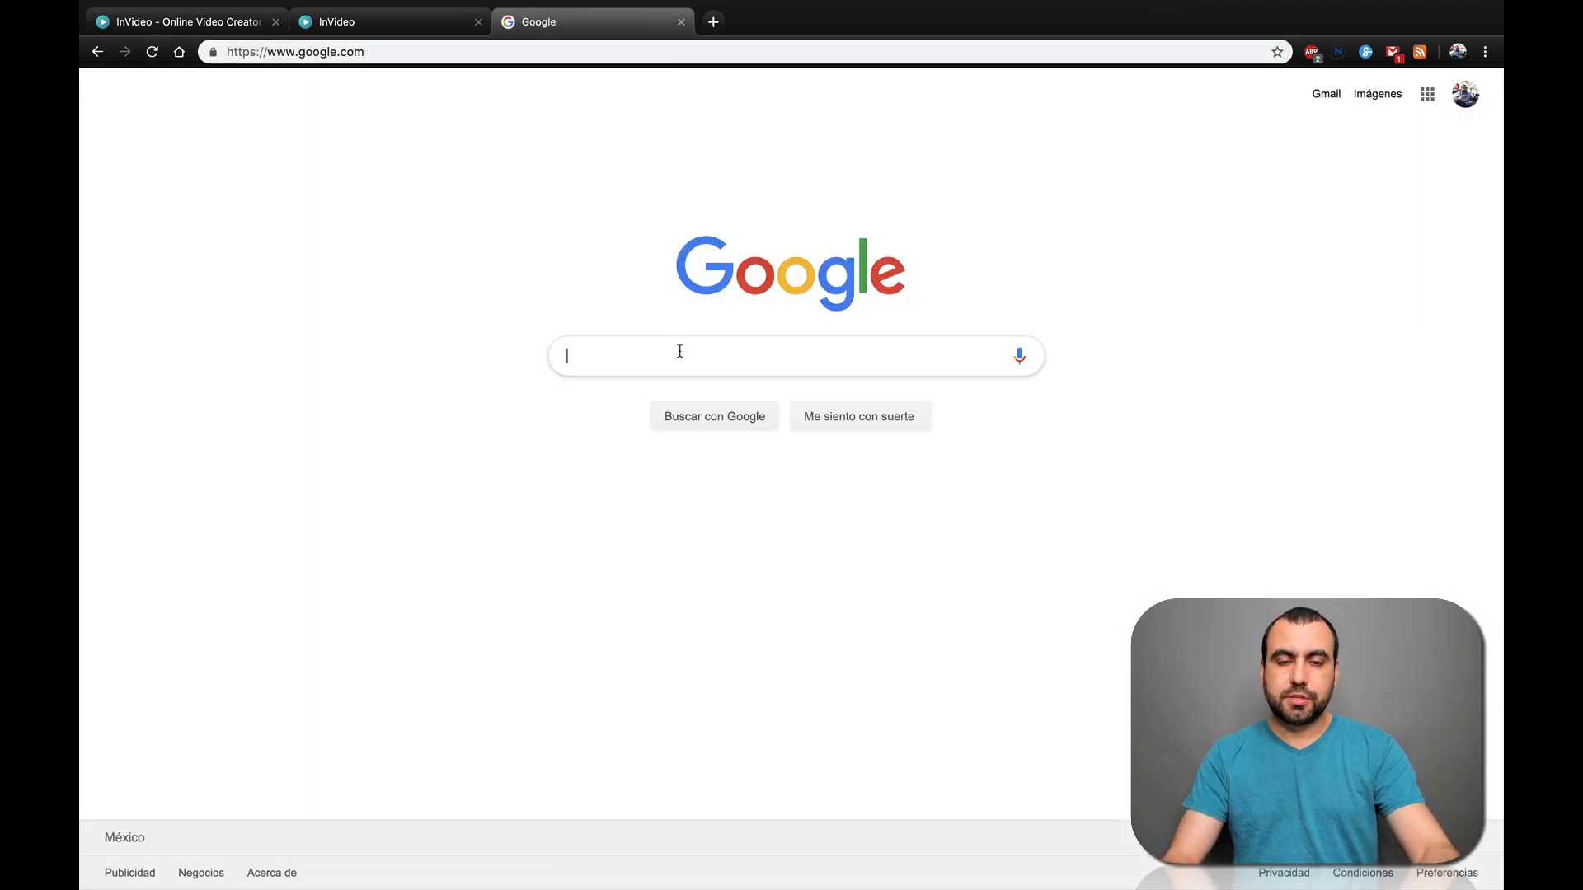
# Search Google for "inspirational short frases"
pyautogui.click(680, 351)
pyautogui.write('inspi')
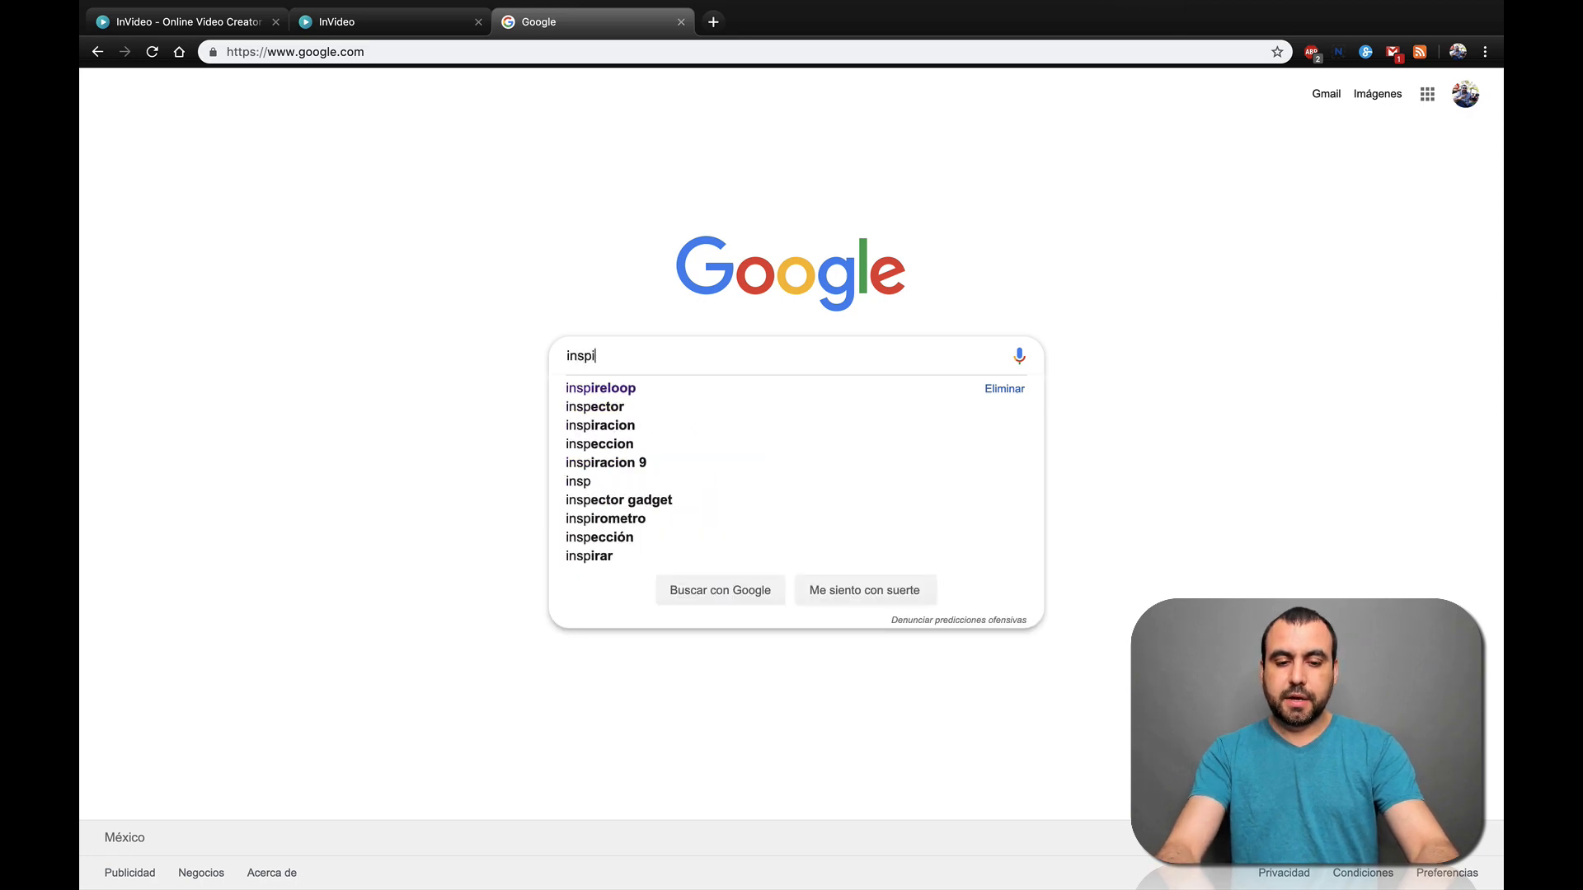
pyautogui.write('rational')
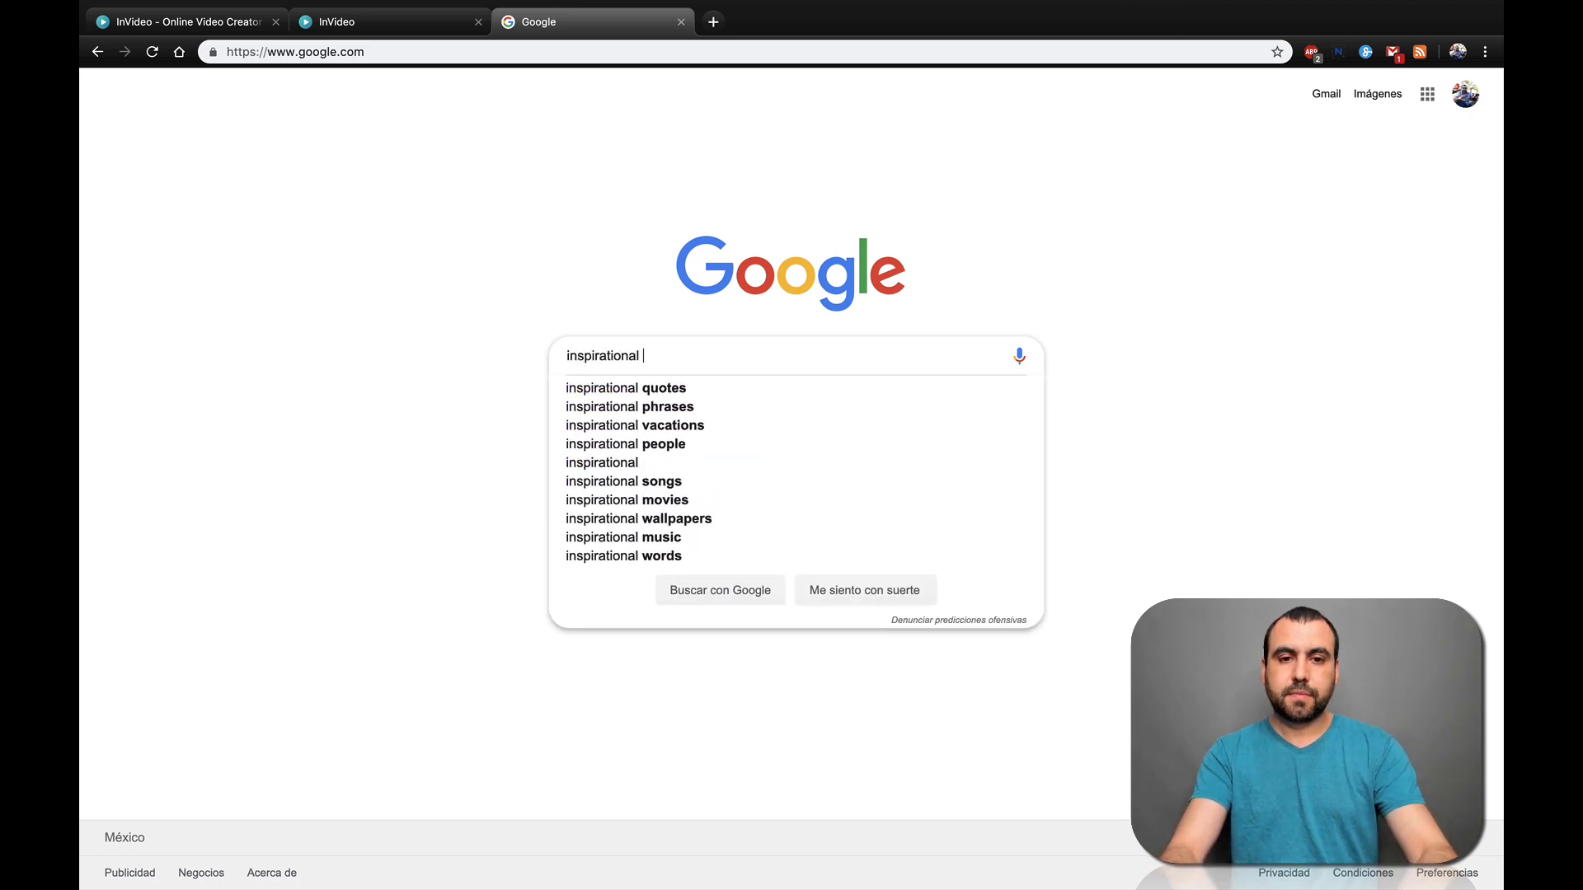
pyautogui.write(' short frases')
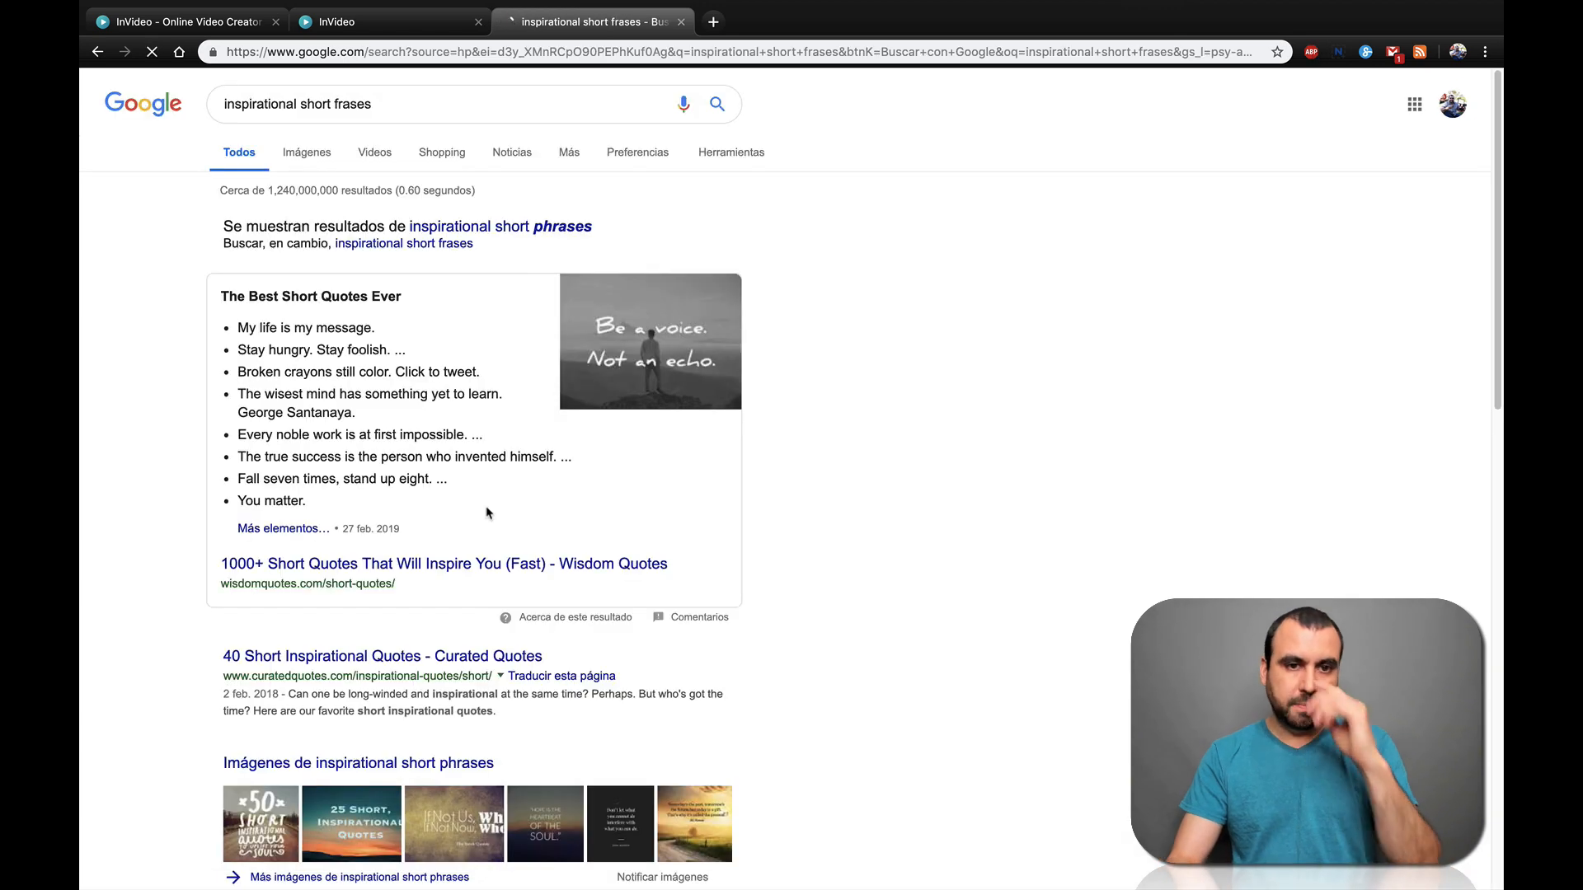
# Copy the quote "My life is my message." from the Google results into the InVideo script body as its first line
pyautogui.tripleClick(278, 329)
pyautogui.hotkey('ctrl', 'c')
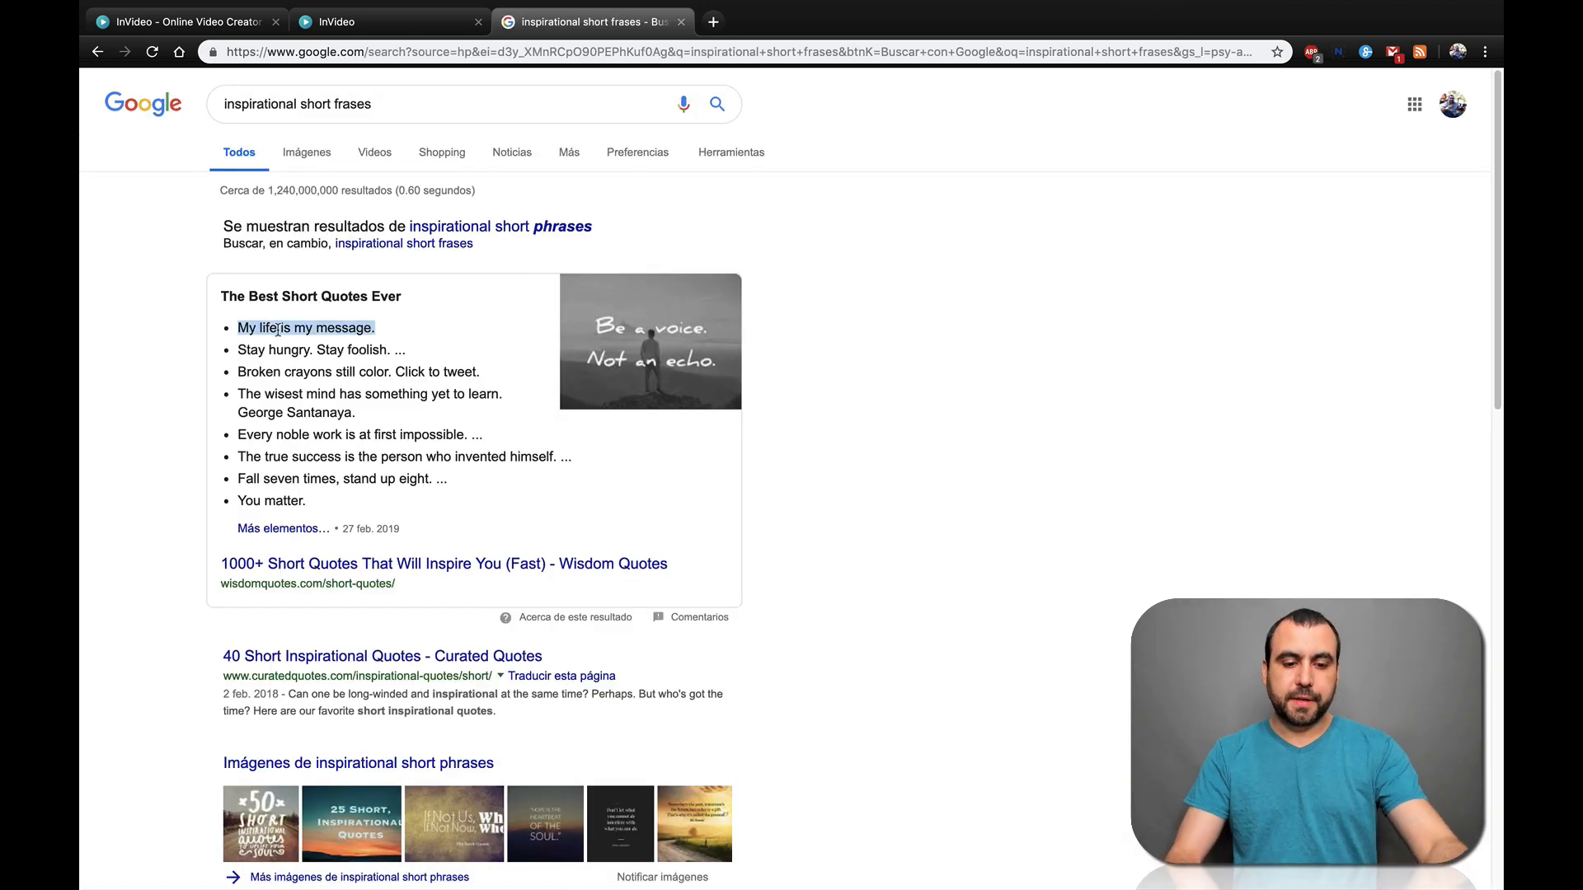
pyautogui.click(387, 22)
pyautogui.hotkey('ctrl', 'v')
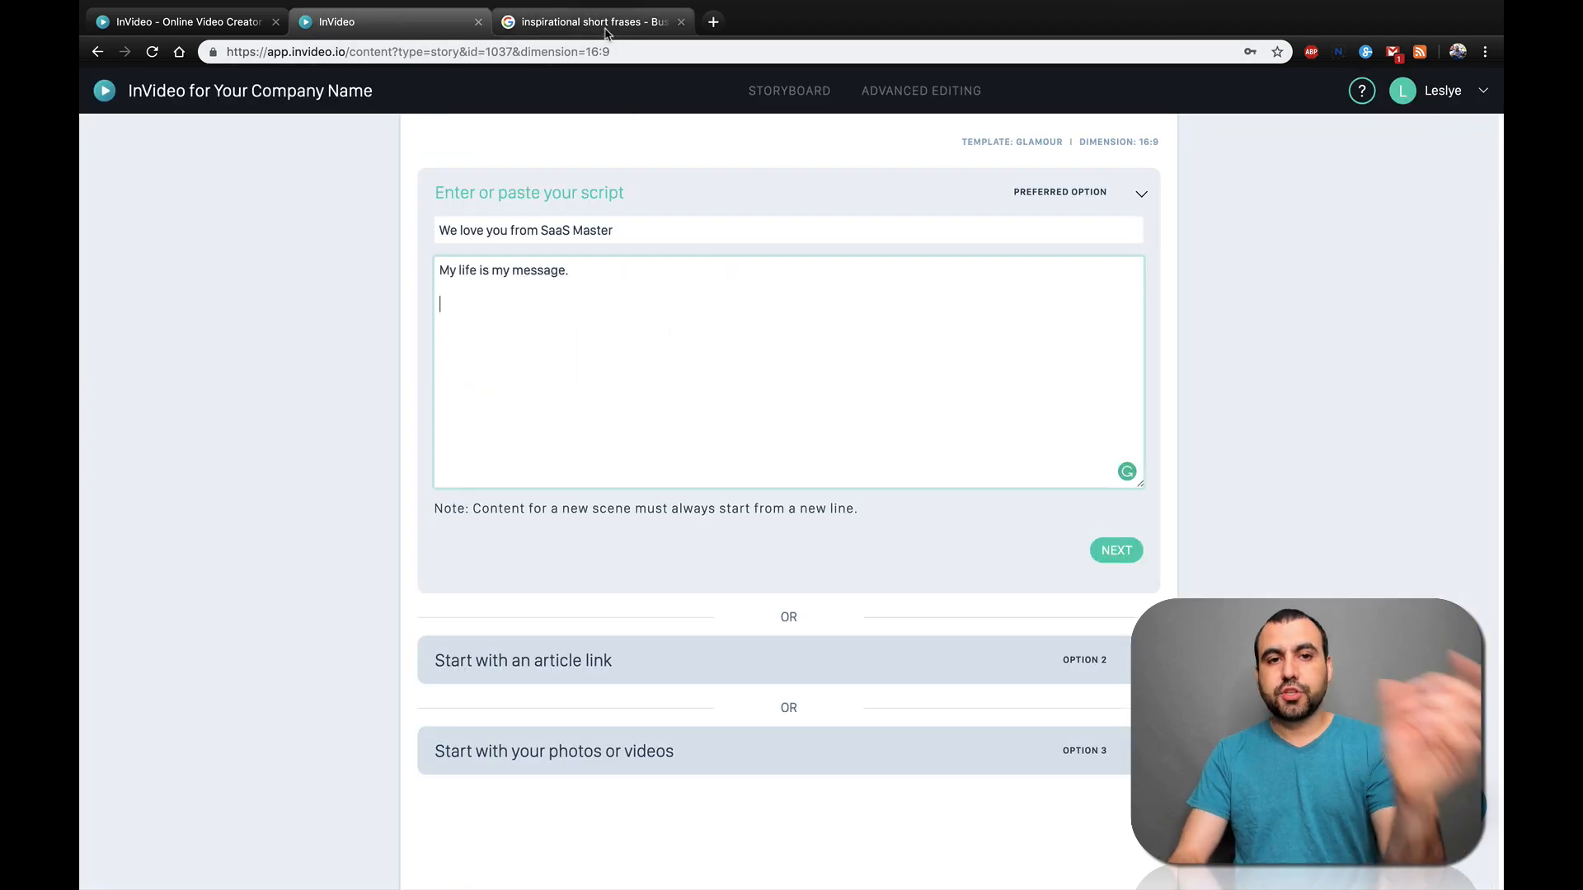
# Copy the quote "Stay hungry. Stay foolish. ..." from the Google results into the InVideo script as its second line
pyautogui.click(570, 30)
pyautogui.click(324, 343)
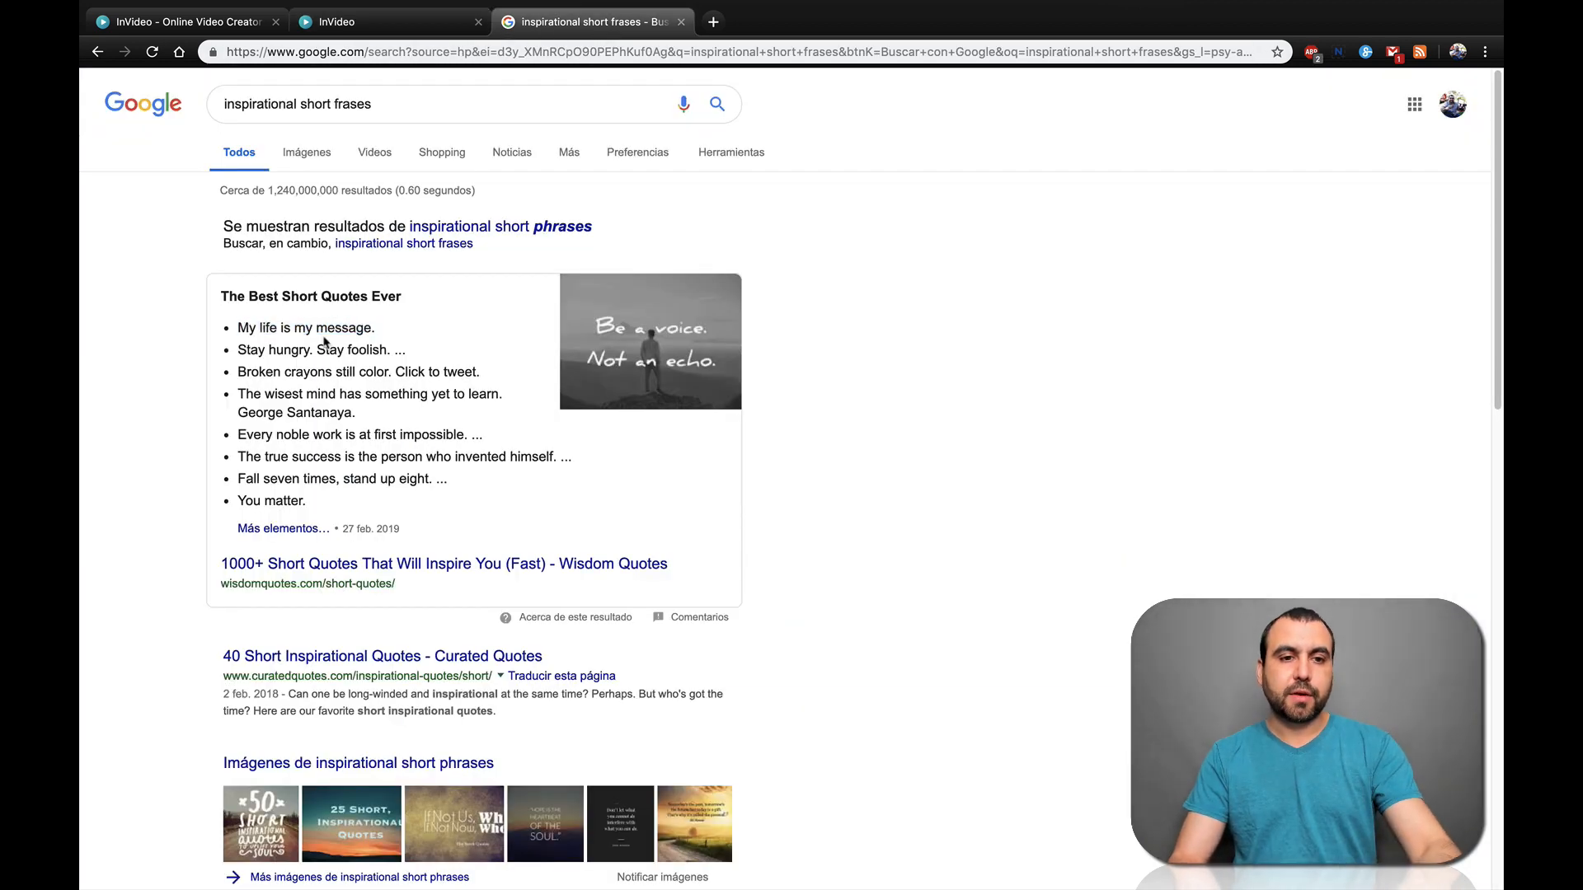
pyautogui.tripleClick(327, 348)
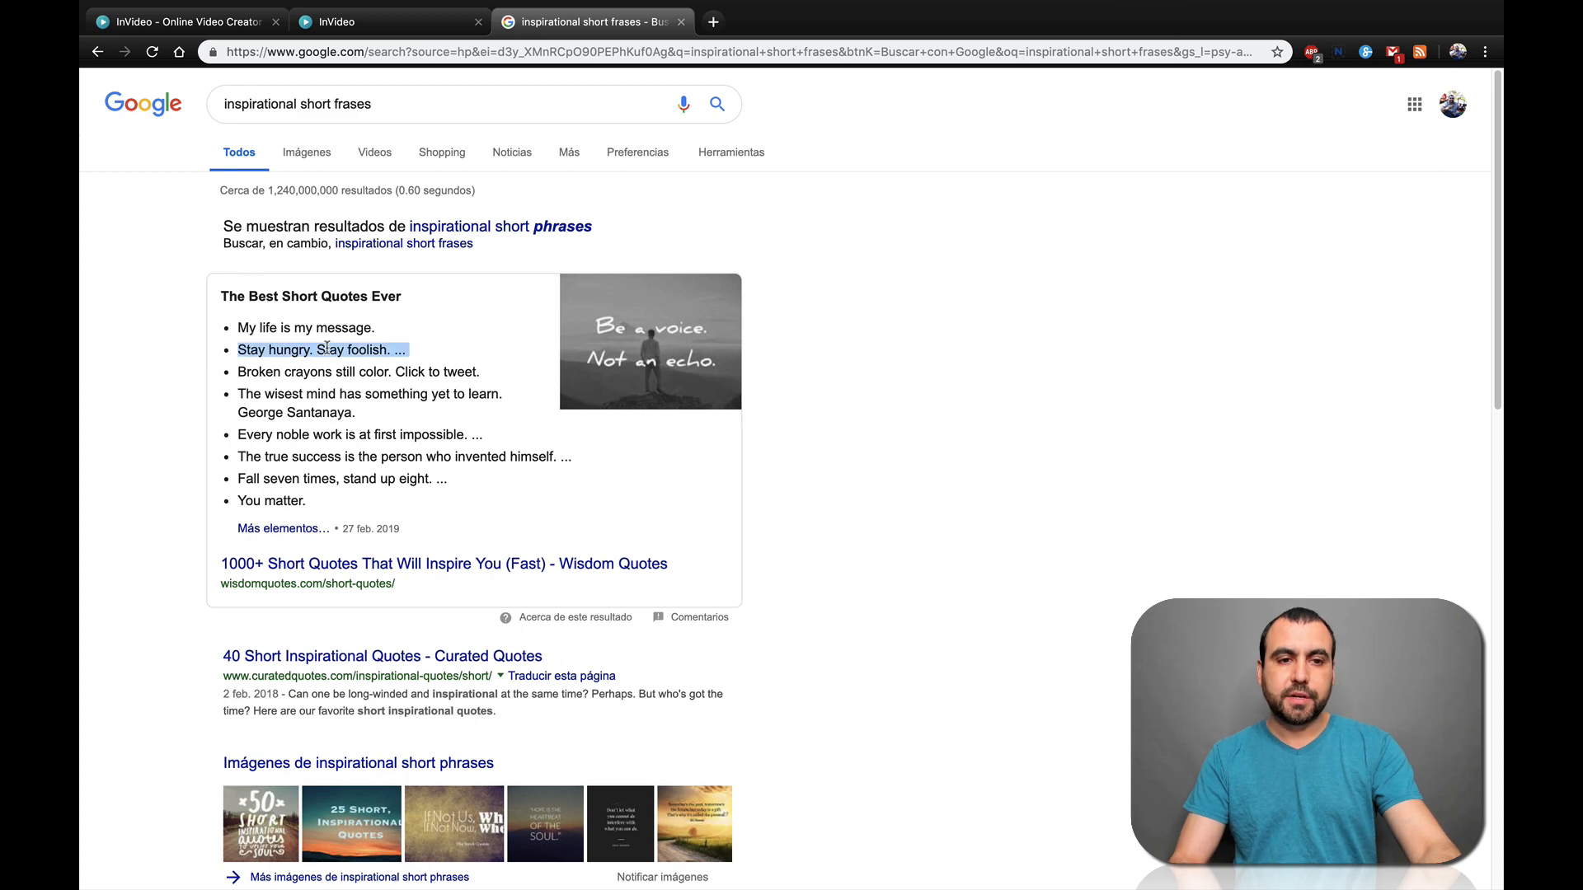
pyautogui.hotkey('ctrl', 'c')
pyautogui.click(373, 30)
pyautogui.hotkey('ctrl', 'v')
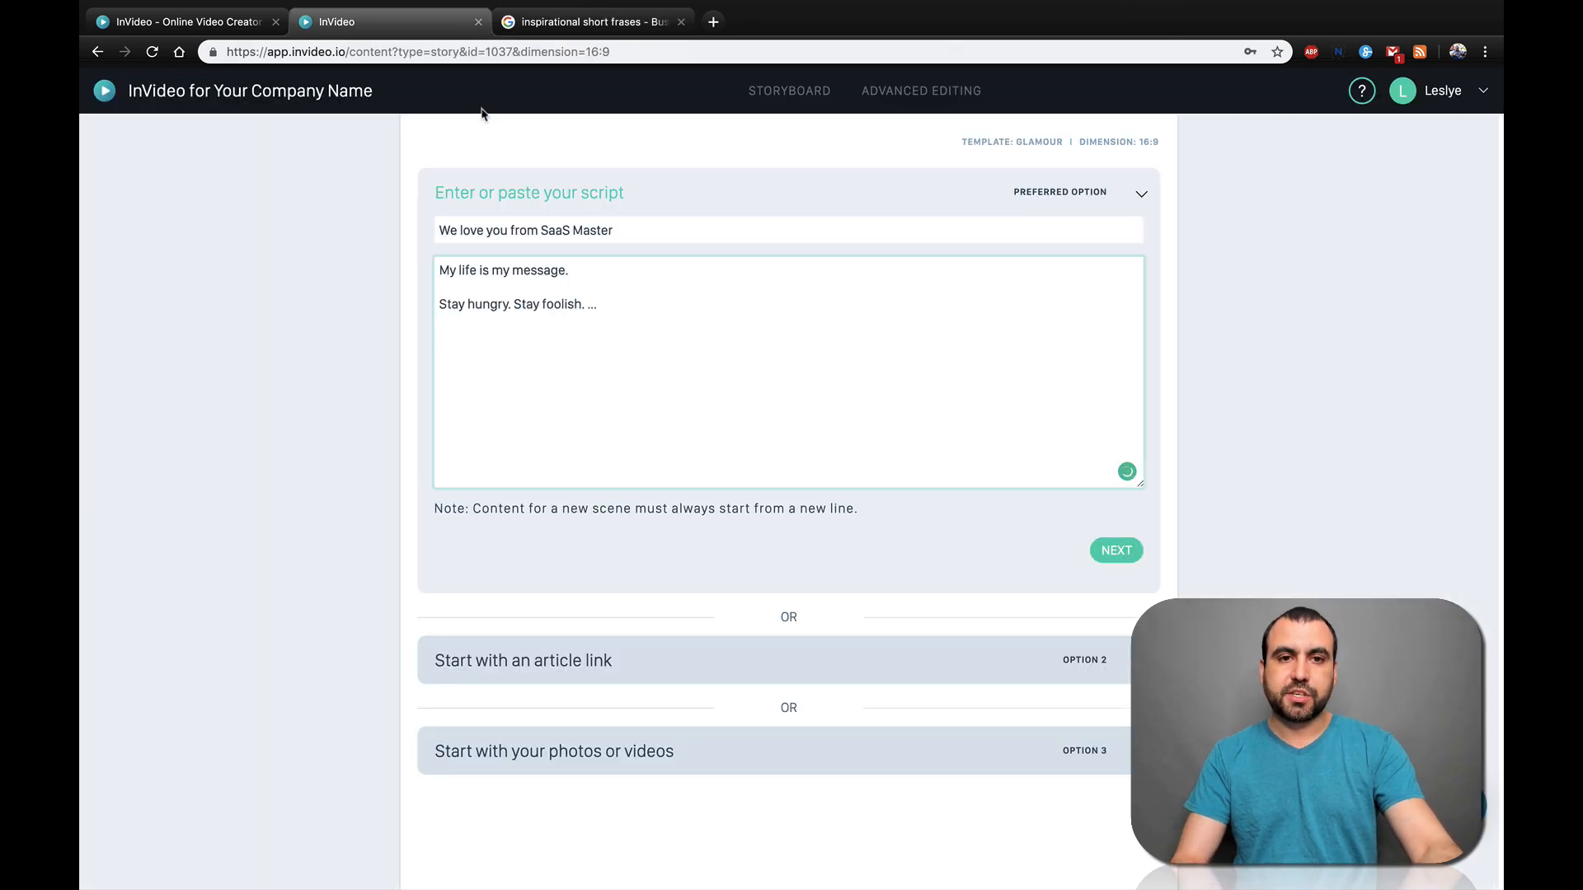
# Copy "Broken crayons still color. Click to tweet." from Google into the InVideo script as its third line and continue to the storyboard
pyautogui.click(560, 33)
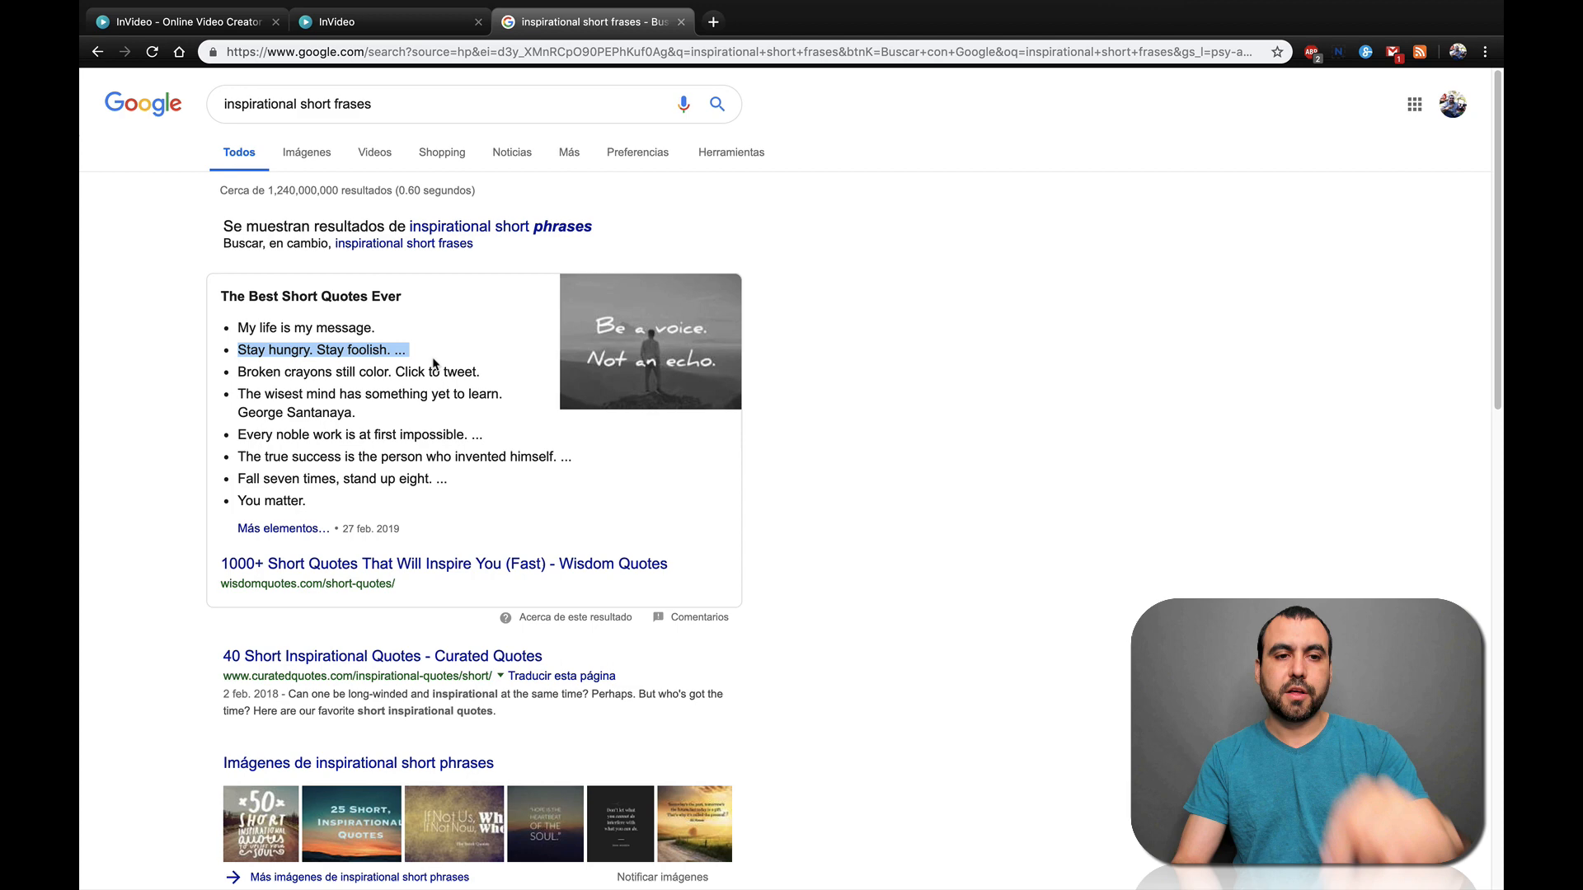
pyautogui.tripleClick(384, 375)
pyautogui.hotkey('ctrl', 'c')
pyautogui.click(375, 22)
pyautogui.hotkey('ctrl', 'v')
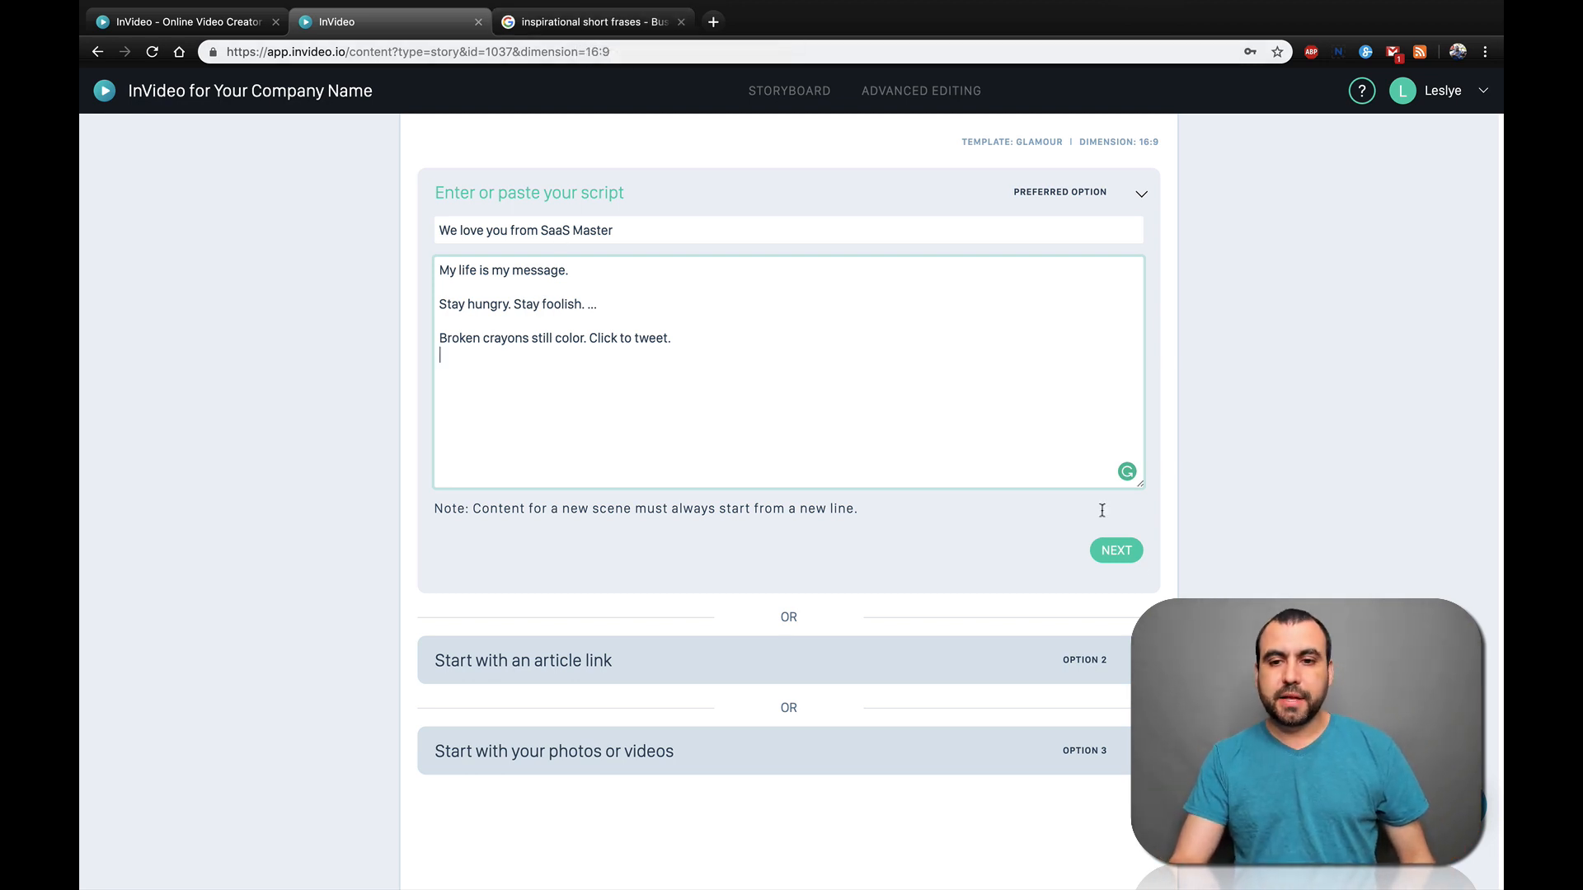
pyautogui.click(1109, 554)
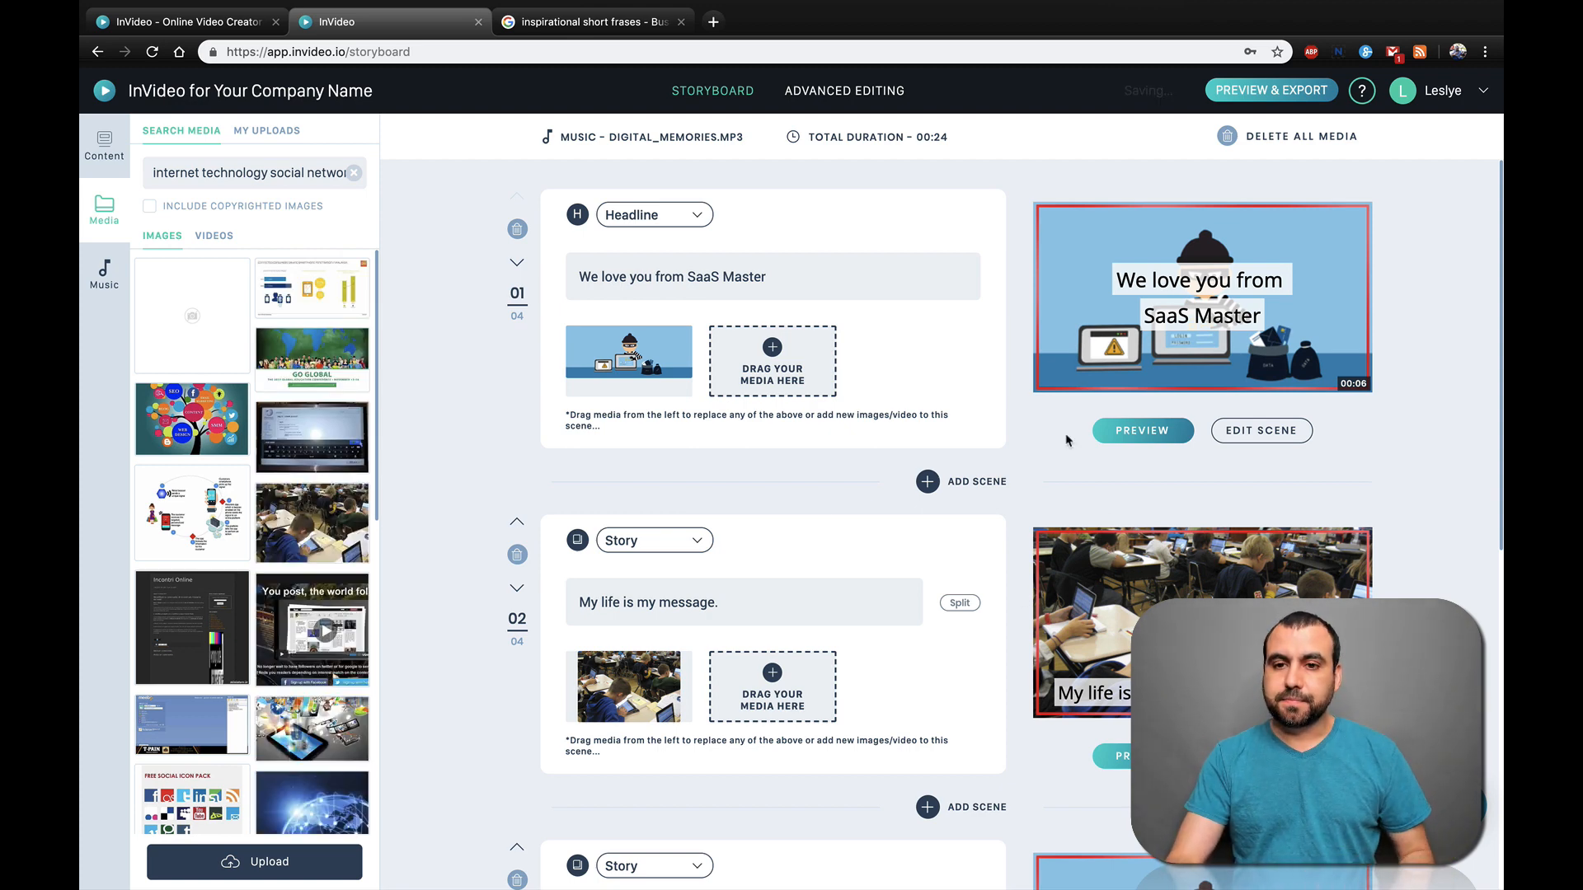
# Review all storyboard scenes, play the full video preview and return to the storyboard without exporting
pyautogui.scroll(-7, 1082, 446)
pyautogui.scroll(-1, 1083, 446)
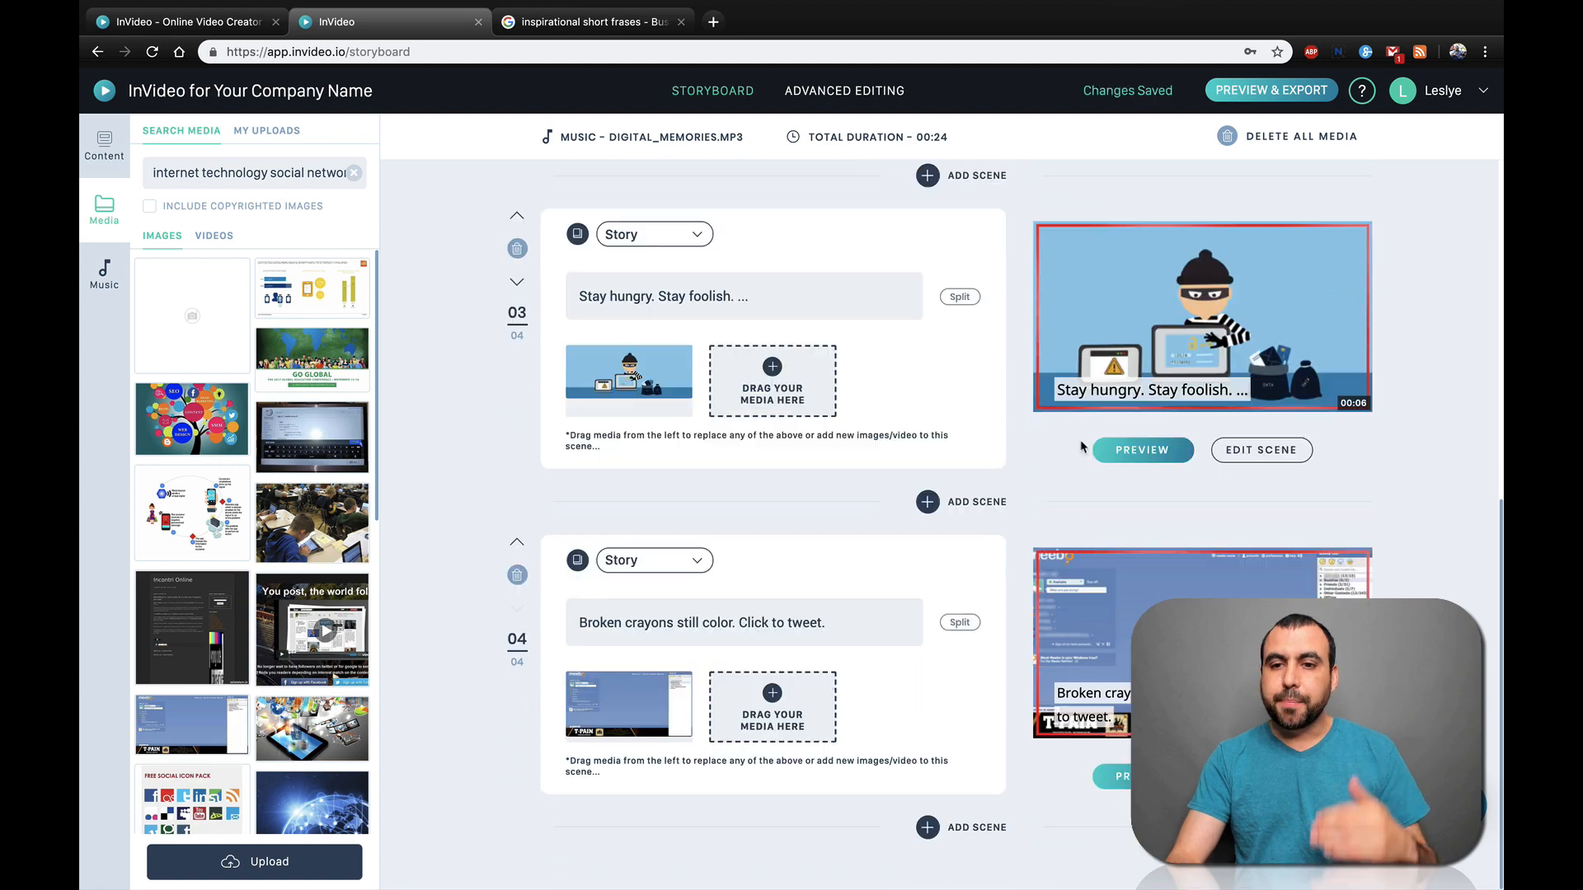
pyautogui.scroll(9, 1082, 446)
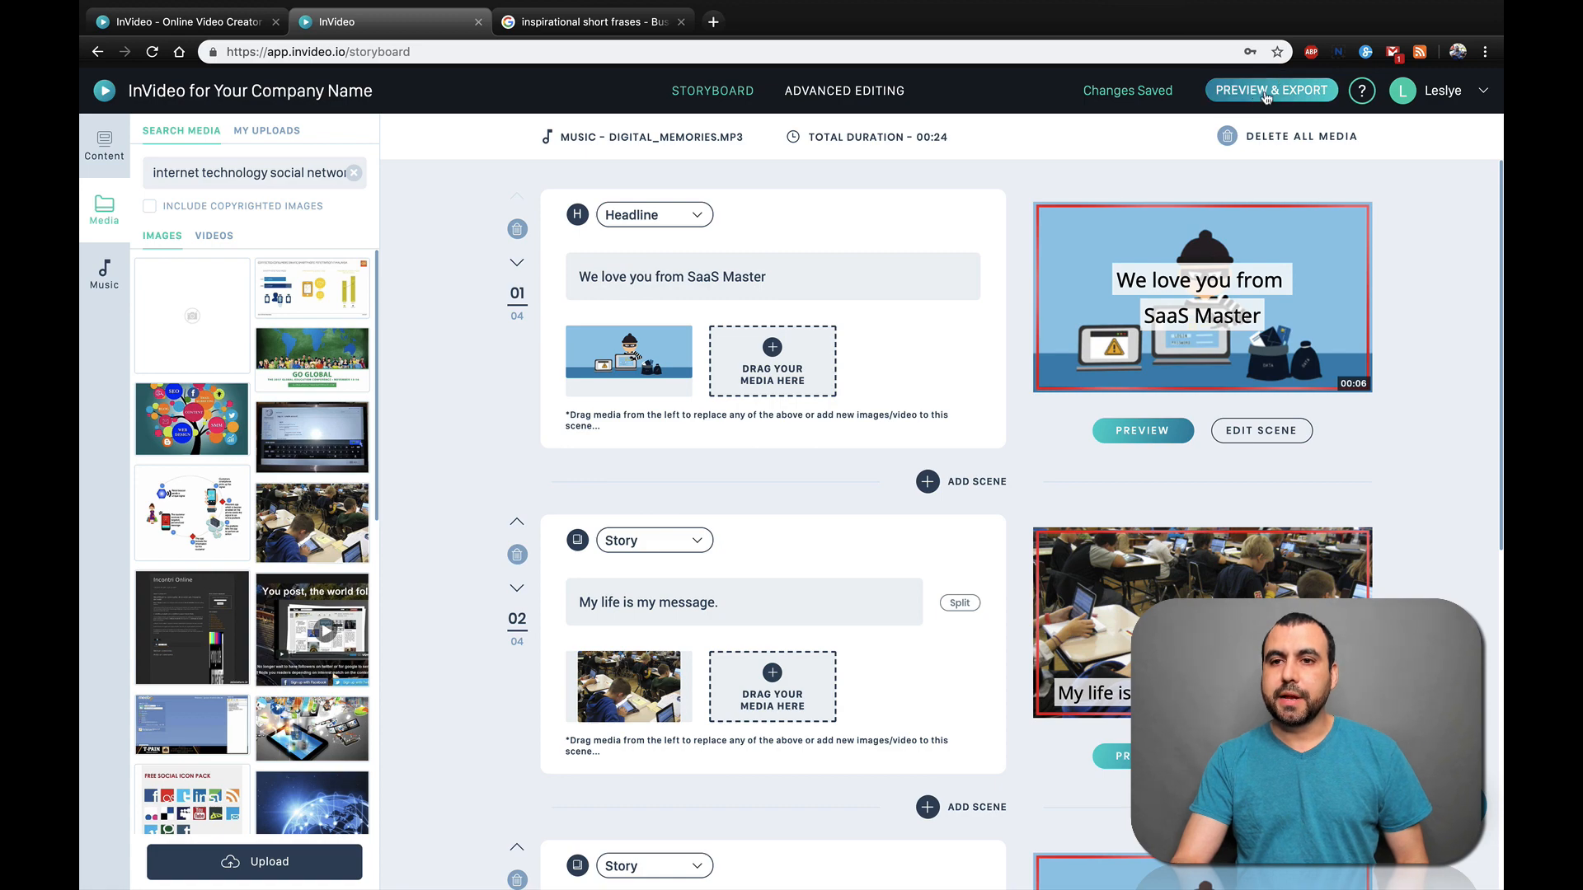
pyautogui.click(1267, 98)
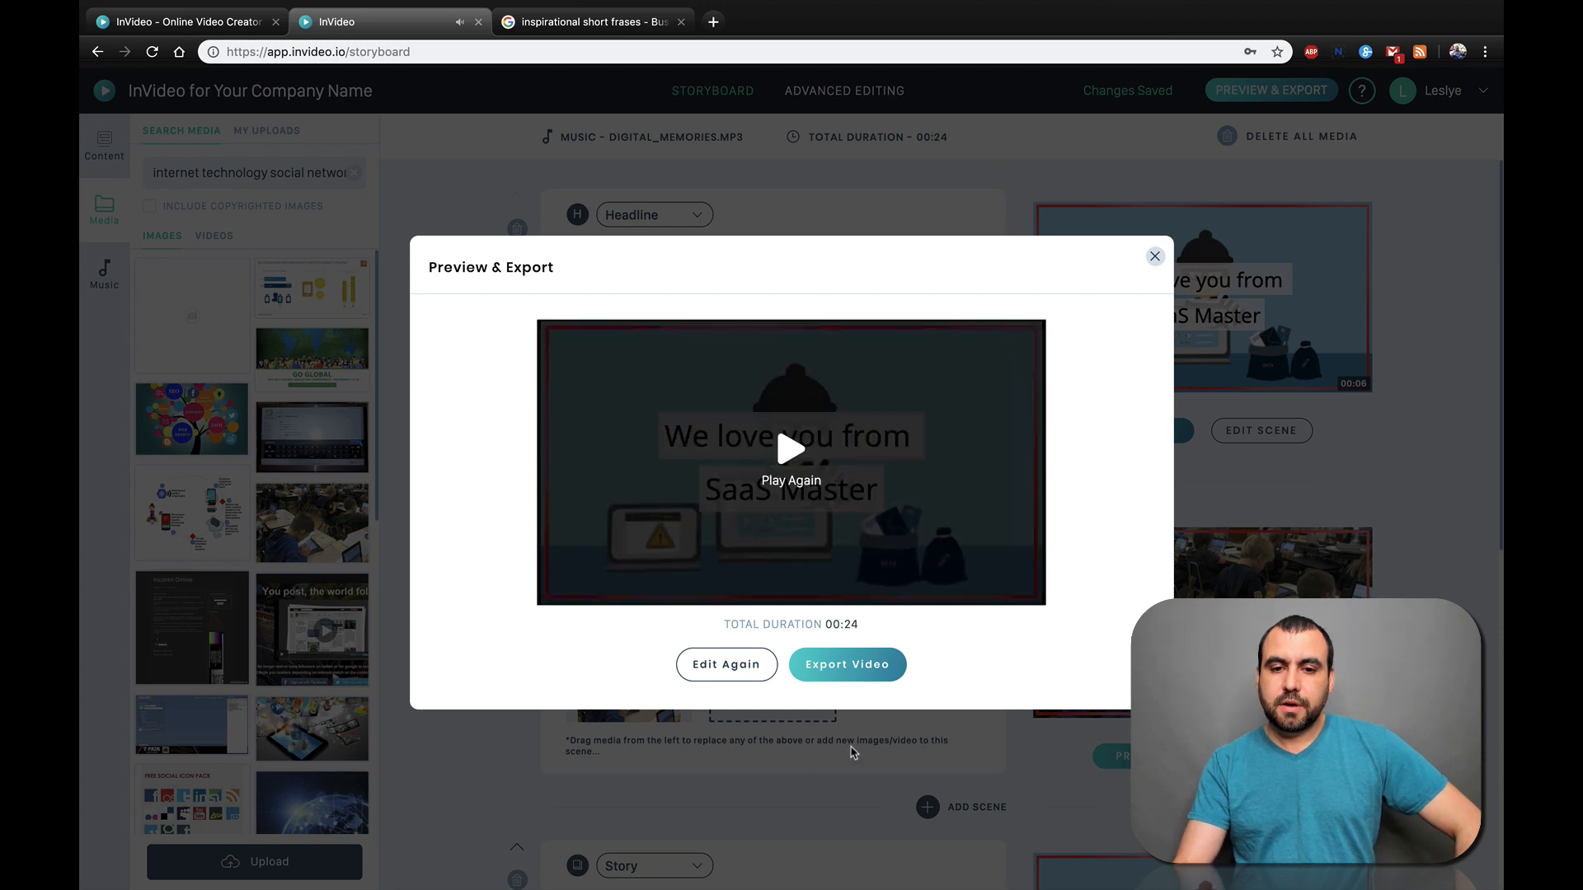
pyautogui.click(1154, 255)
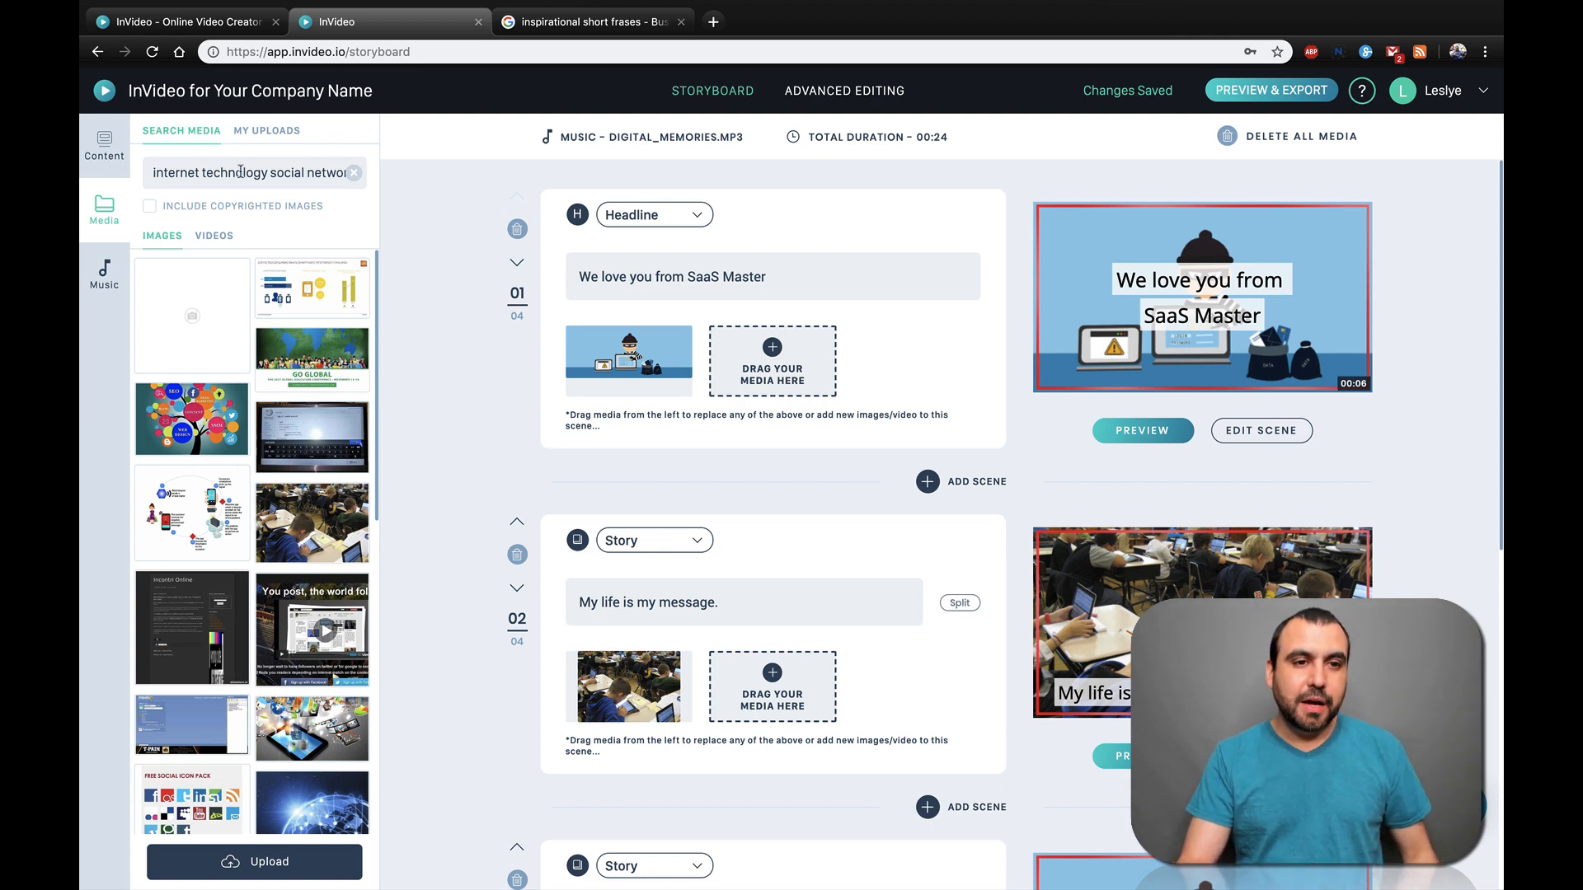
# Search the media library for "tech" images and remove the existing image from the headline scene
pyautogui.click(186, 178)
pyautogui.tripleClick(247, 178)
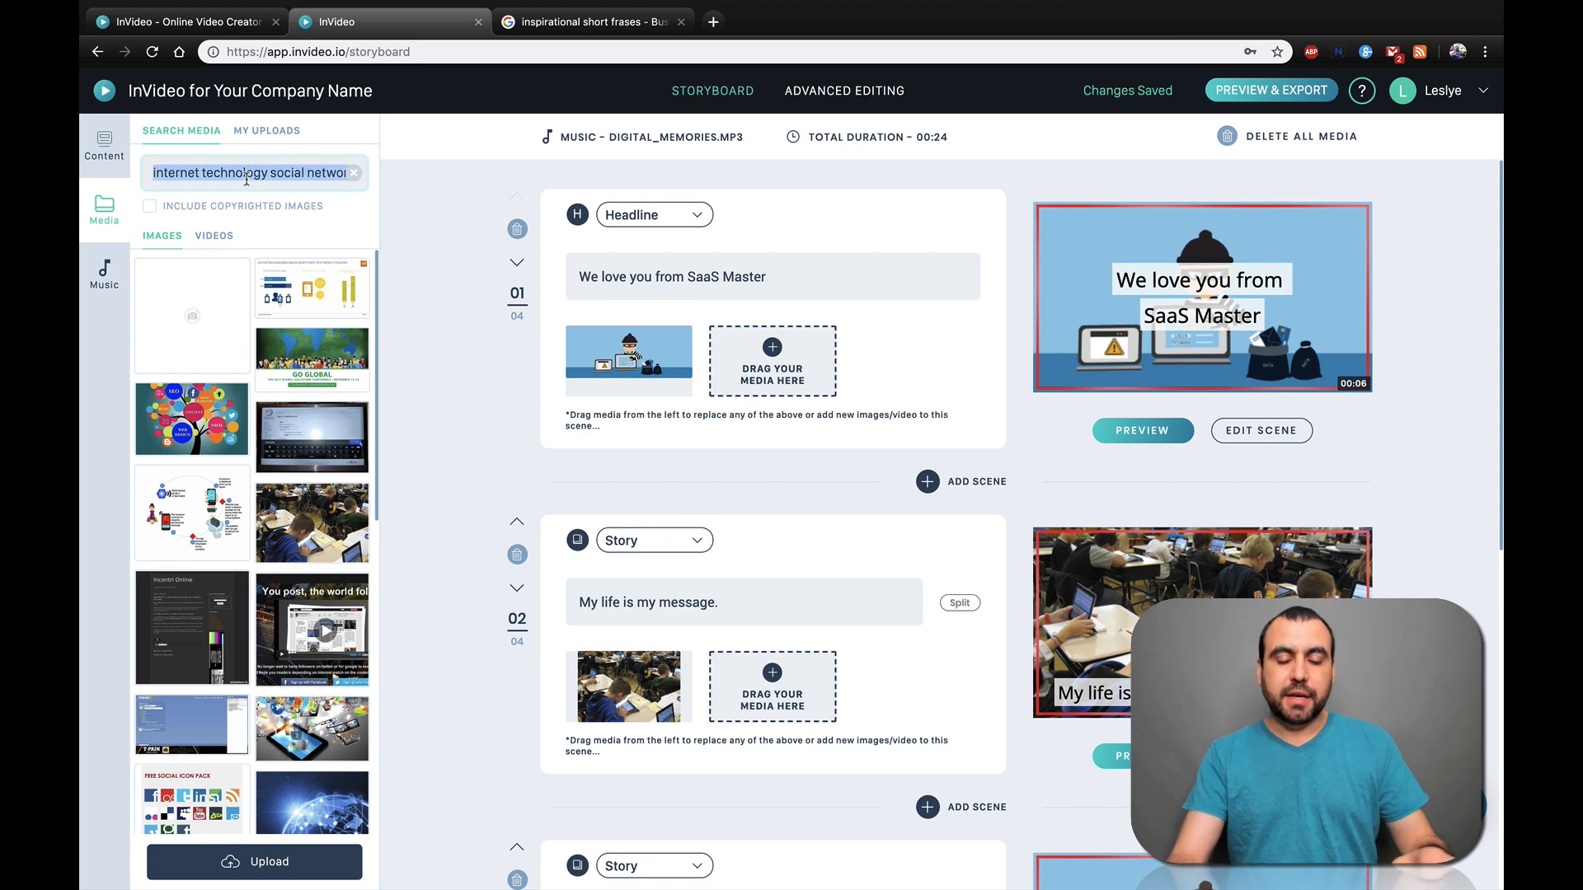
pyautogui.write('tech')
pyautogui.press('Return')
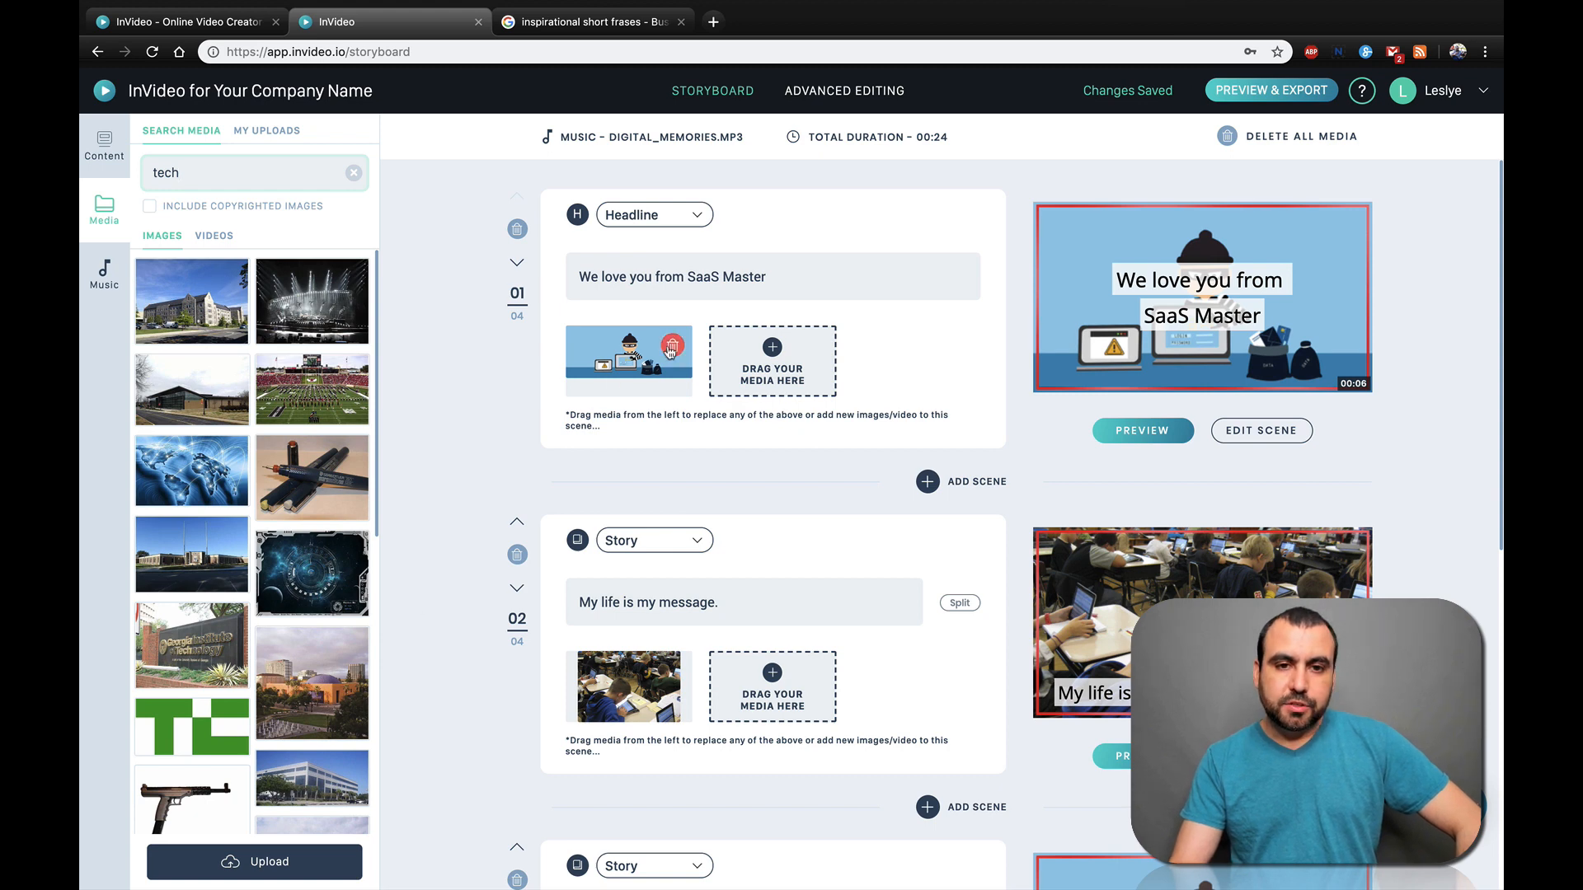
pyautogui.click(673, 345)
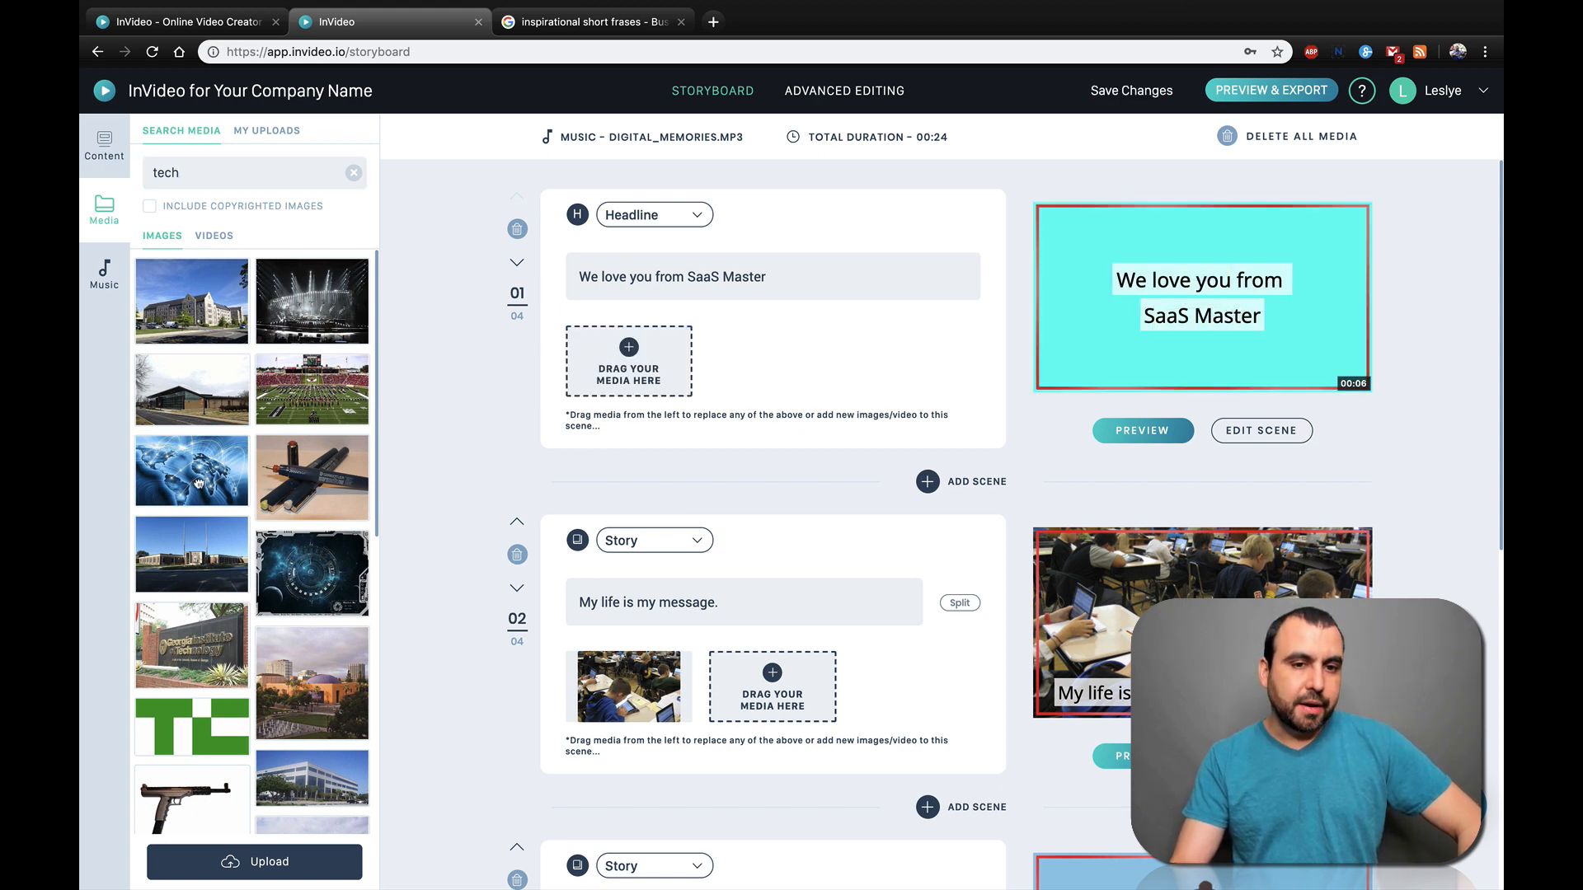
# Place the blue world-map image in the headline scene and the dark futuristic circle image in the "Stay hungry. Stay foolish. ..." scene
pyautogui.moveTo(205, 482); pyautogui.dragTo(627, 371)
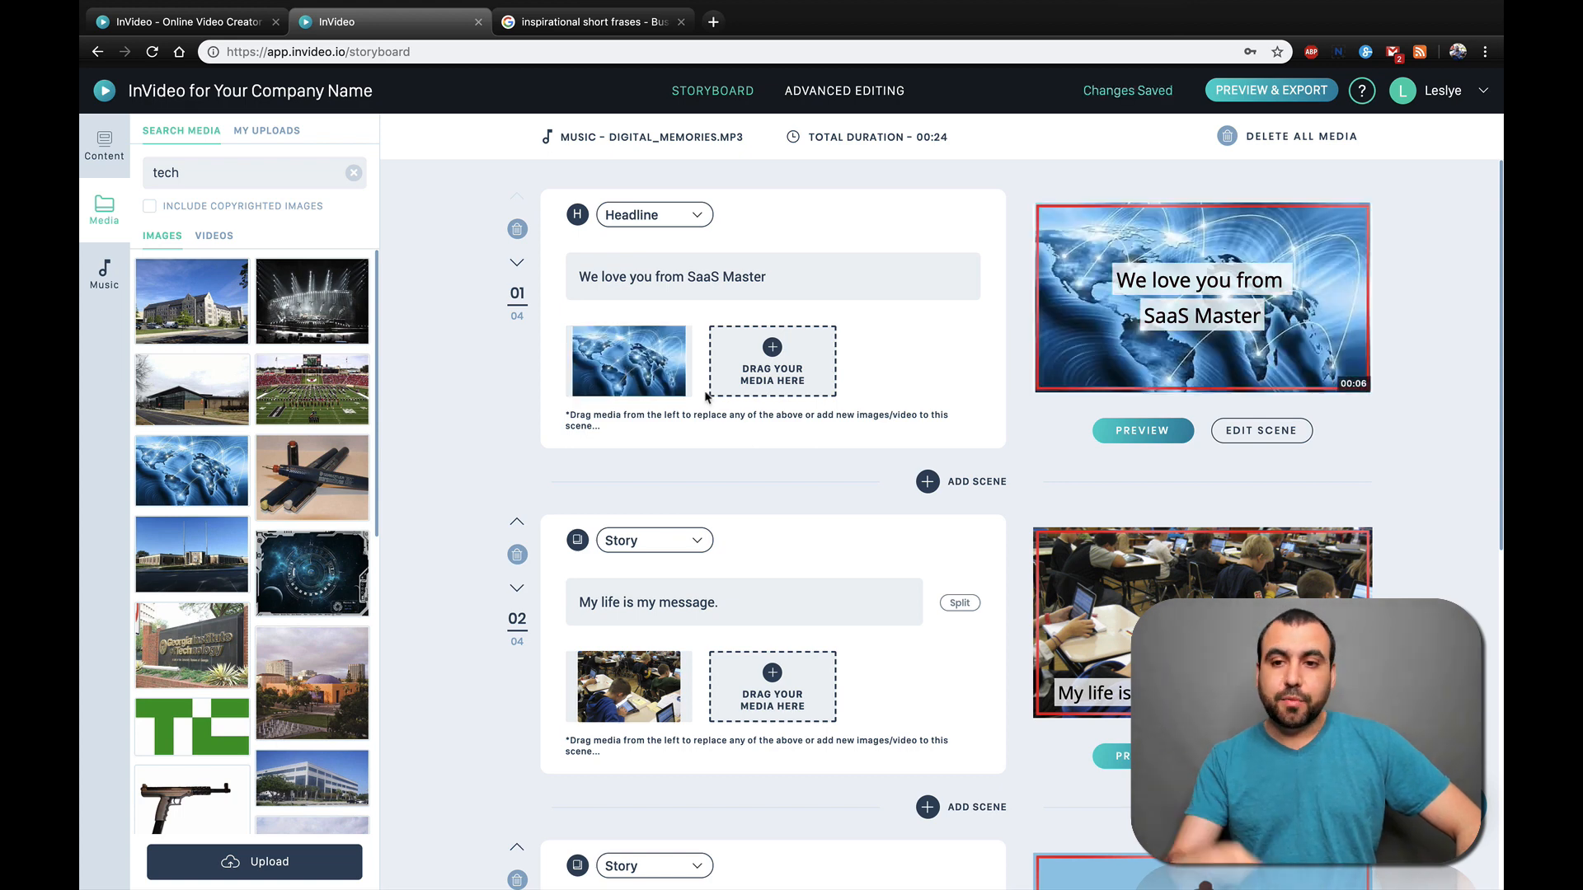
pyautogui.scroll(-5, 803, 494)
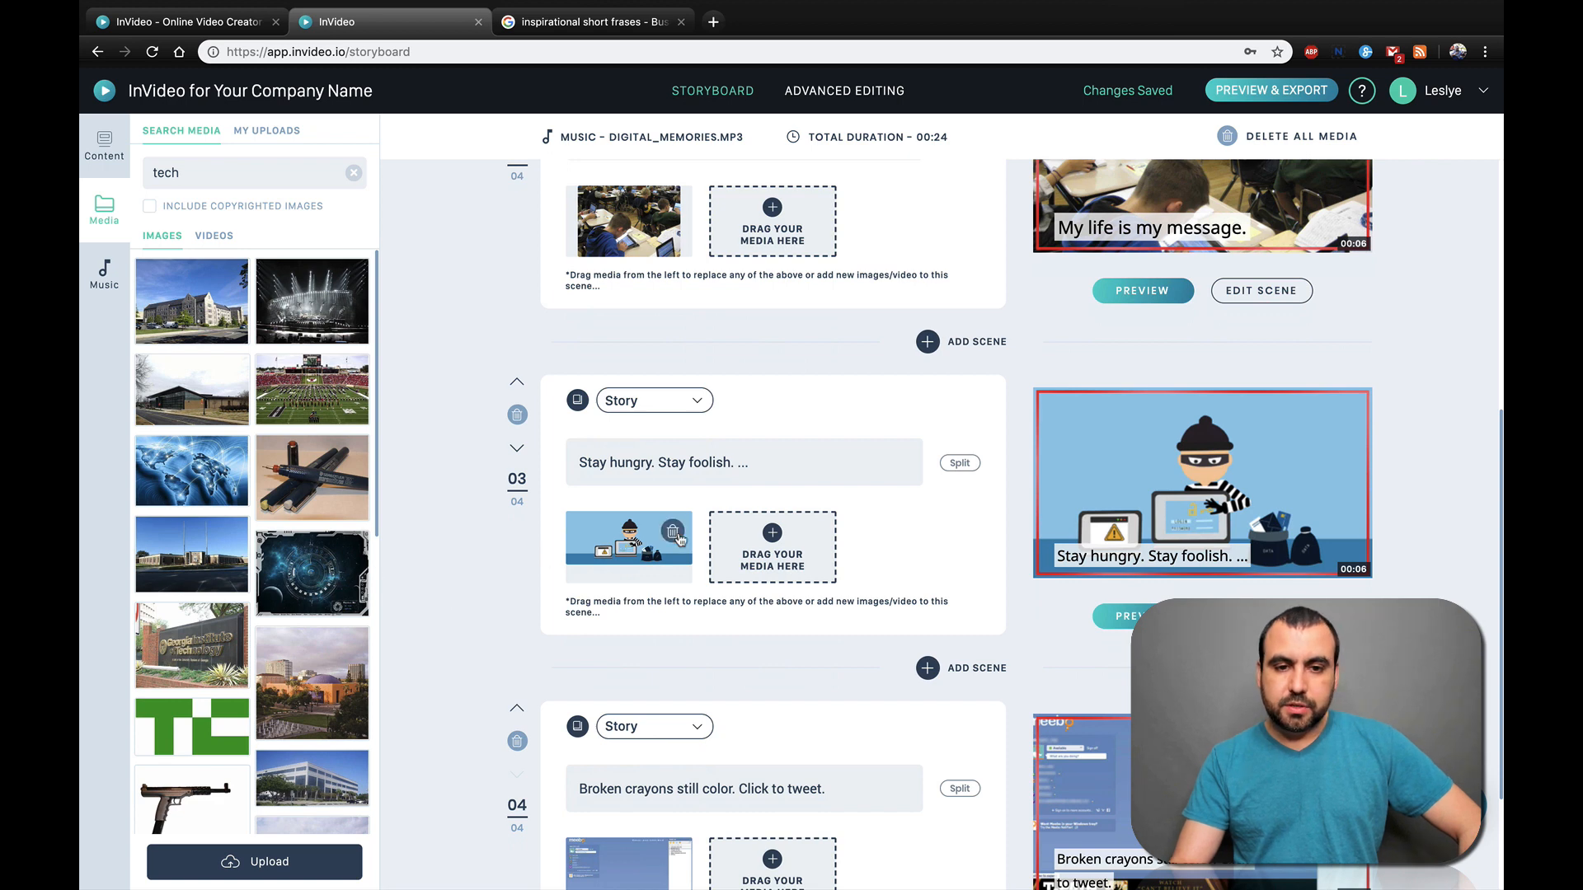
pyautogui.moveTo(302, 542); pyautogui.dragTo(631, 548)
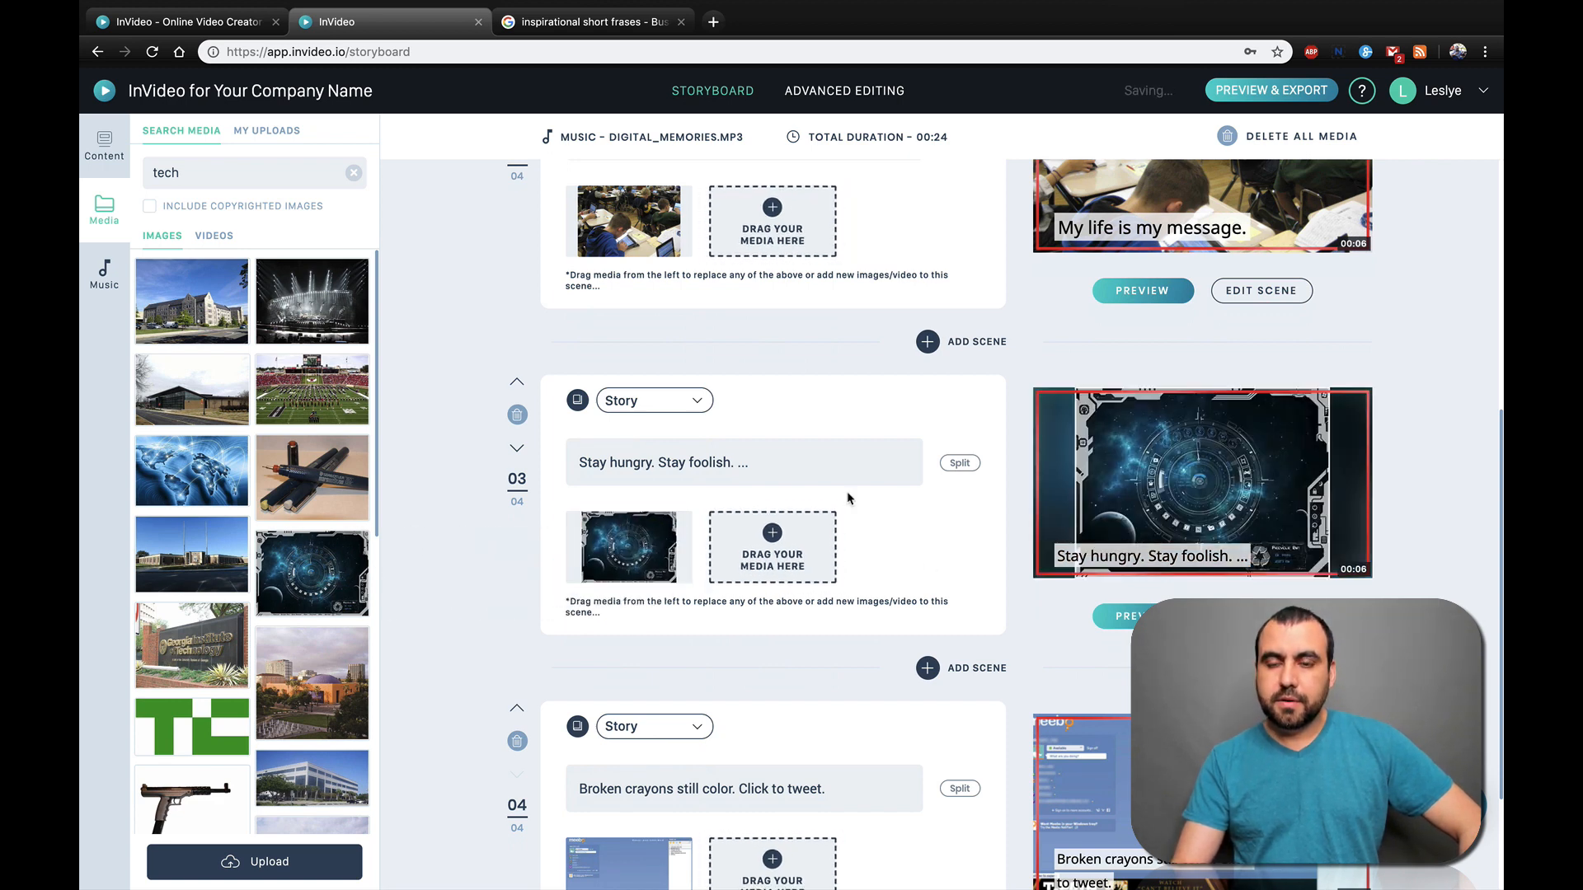
# Replace the image of the "Stay hungry. Stay foolish. ..." scene with the Georgia Tech building photo from the "tech" results
pyautogui.scroll(-8, 847, 498)
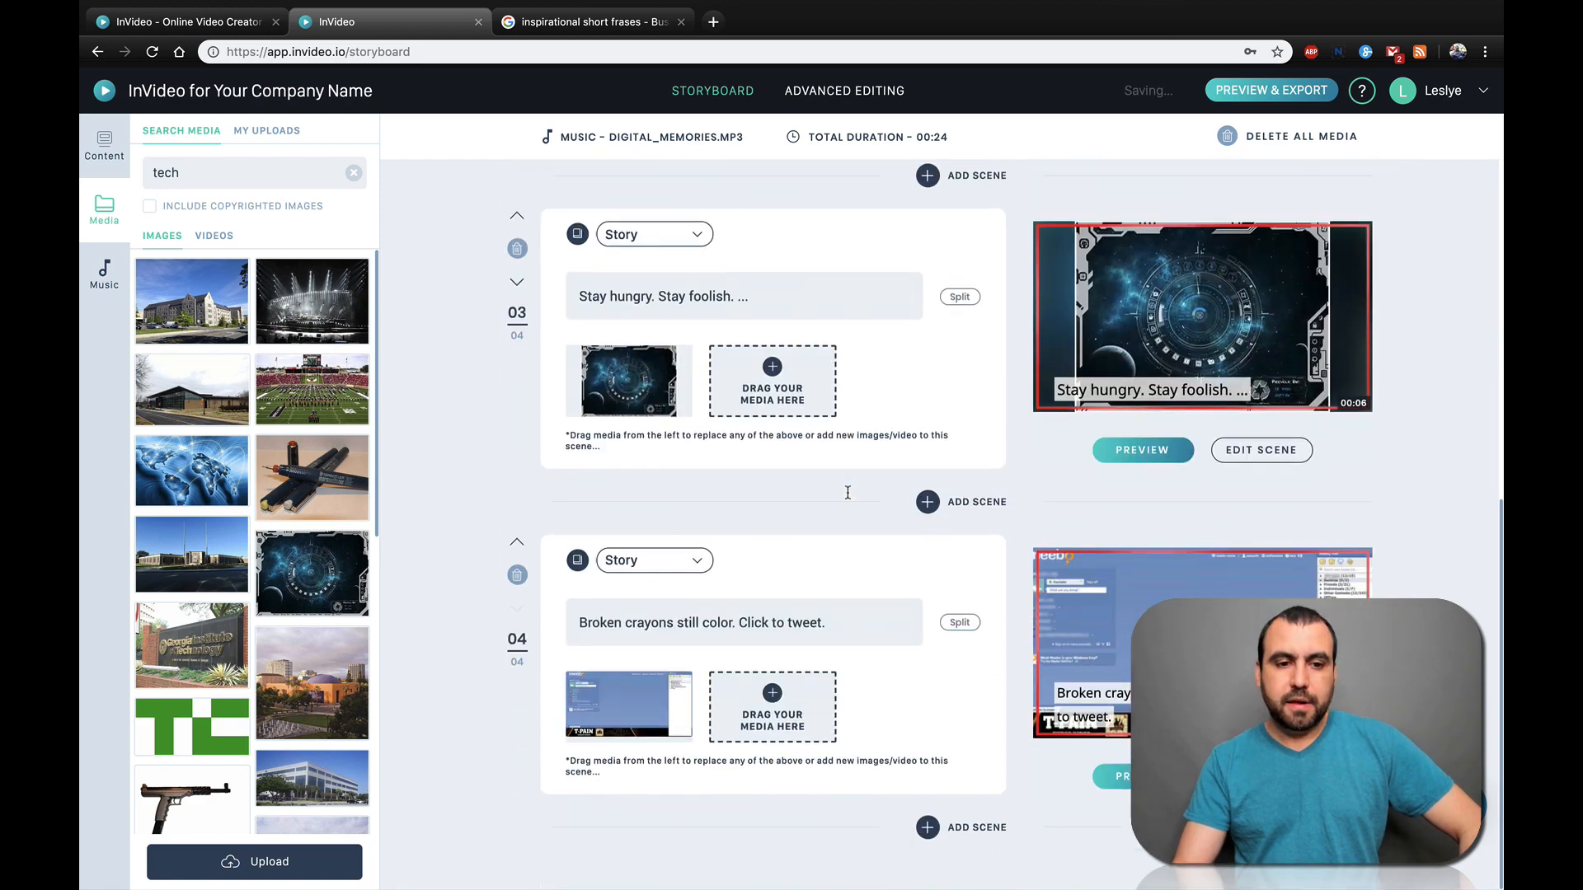
pyautogui.scroll(4, 440, 428)
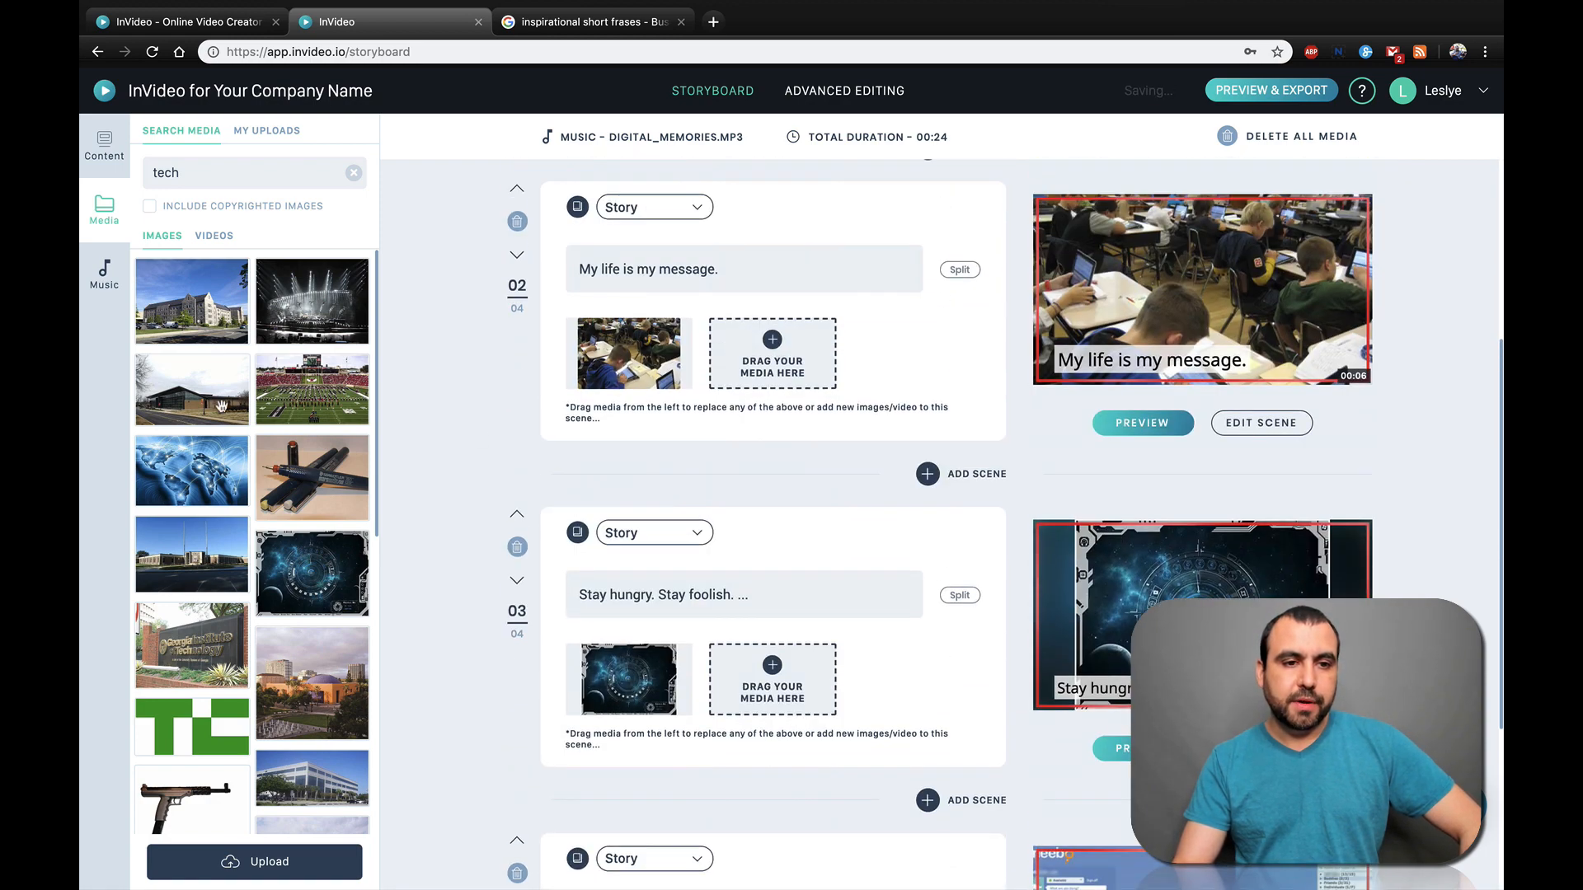
pyautogui.scroll(-2, 227, 443)
pyautogui.scroll(-3, 228, 443)
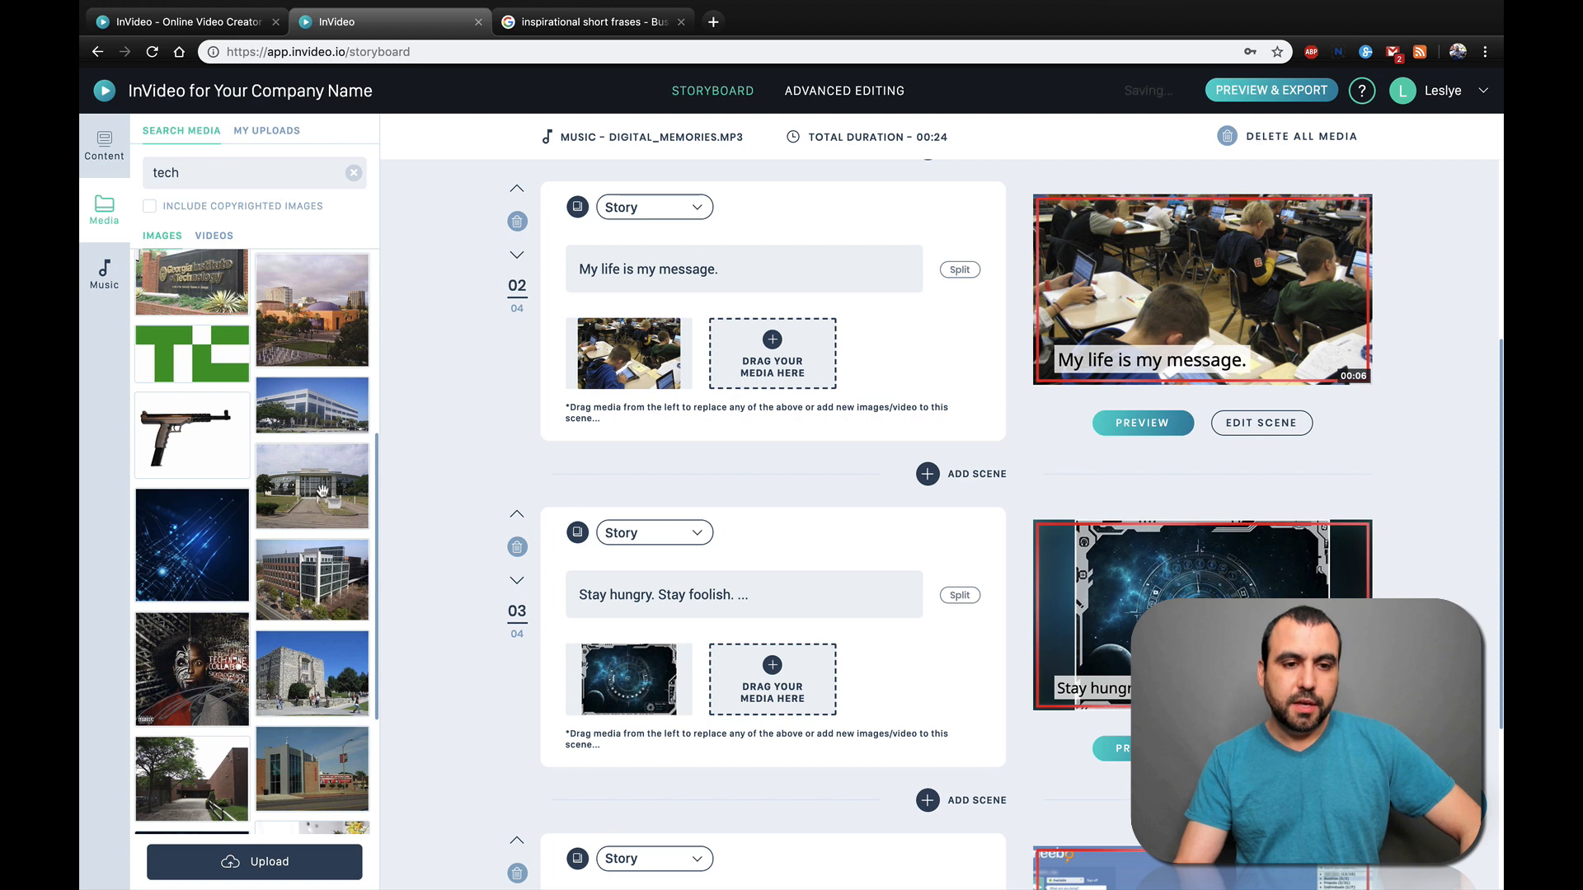
pyautogui.moveTo(312, 482); pyautogui.dragTo(618, 692)
# Replace the image of the "Broken crayons still color. Click to tweet." scene with the blue gears illustration
pyautogui.scroll(-4, 627, 692)
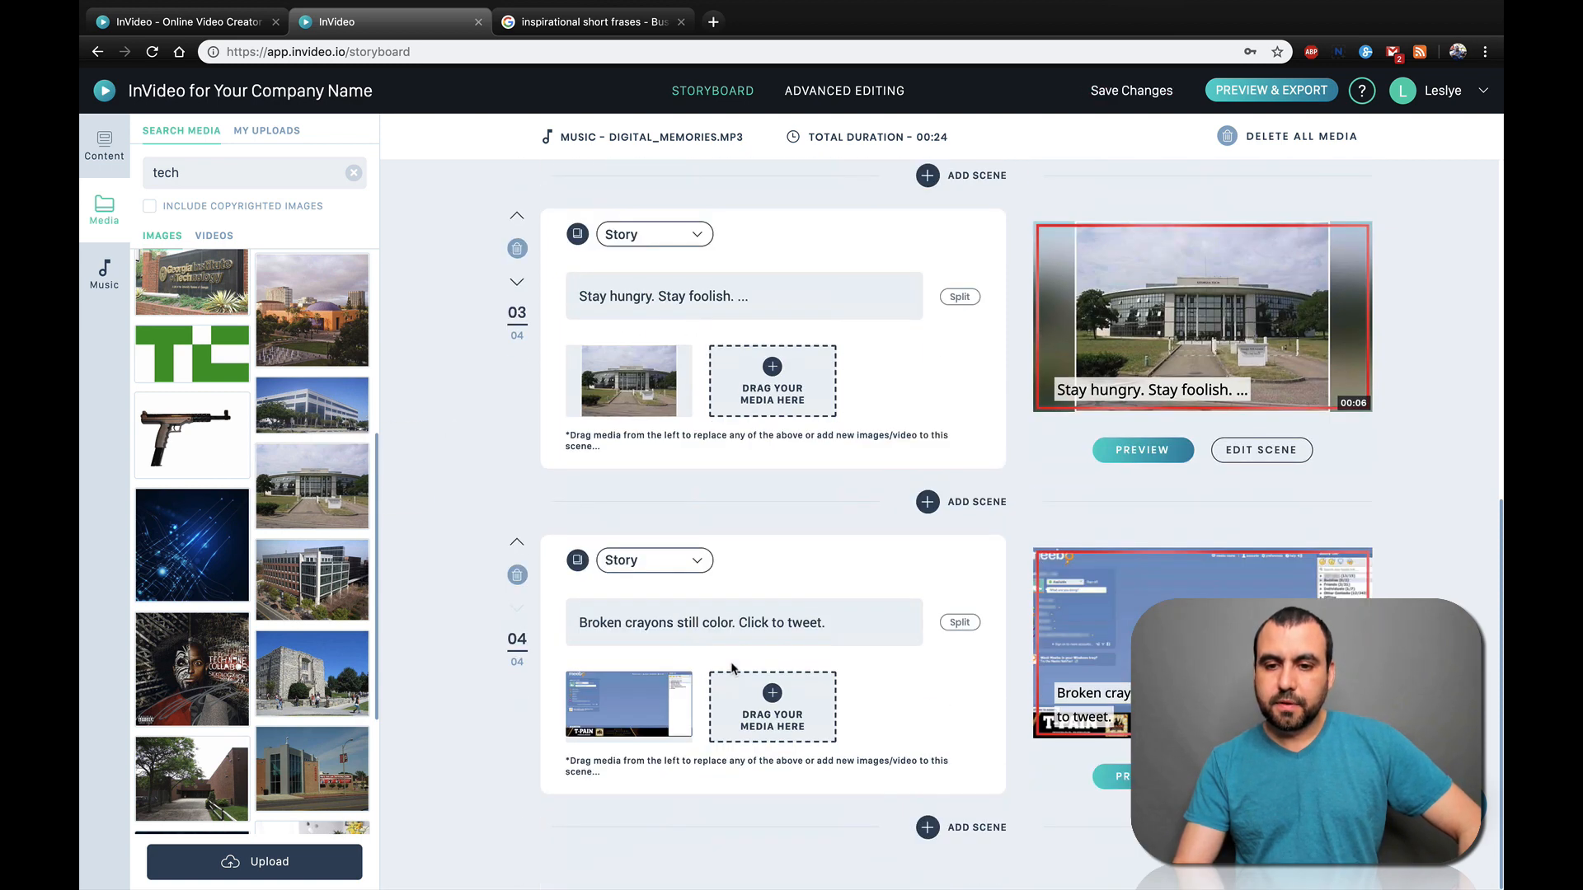
pyautogui.scroll(-3, 193, 536)
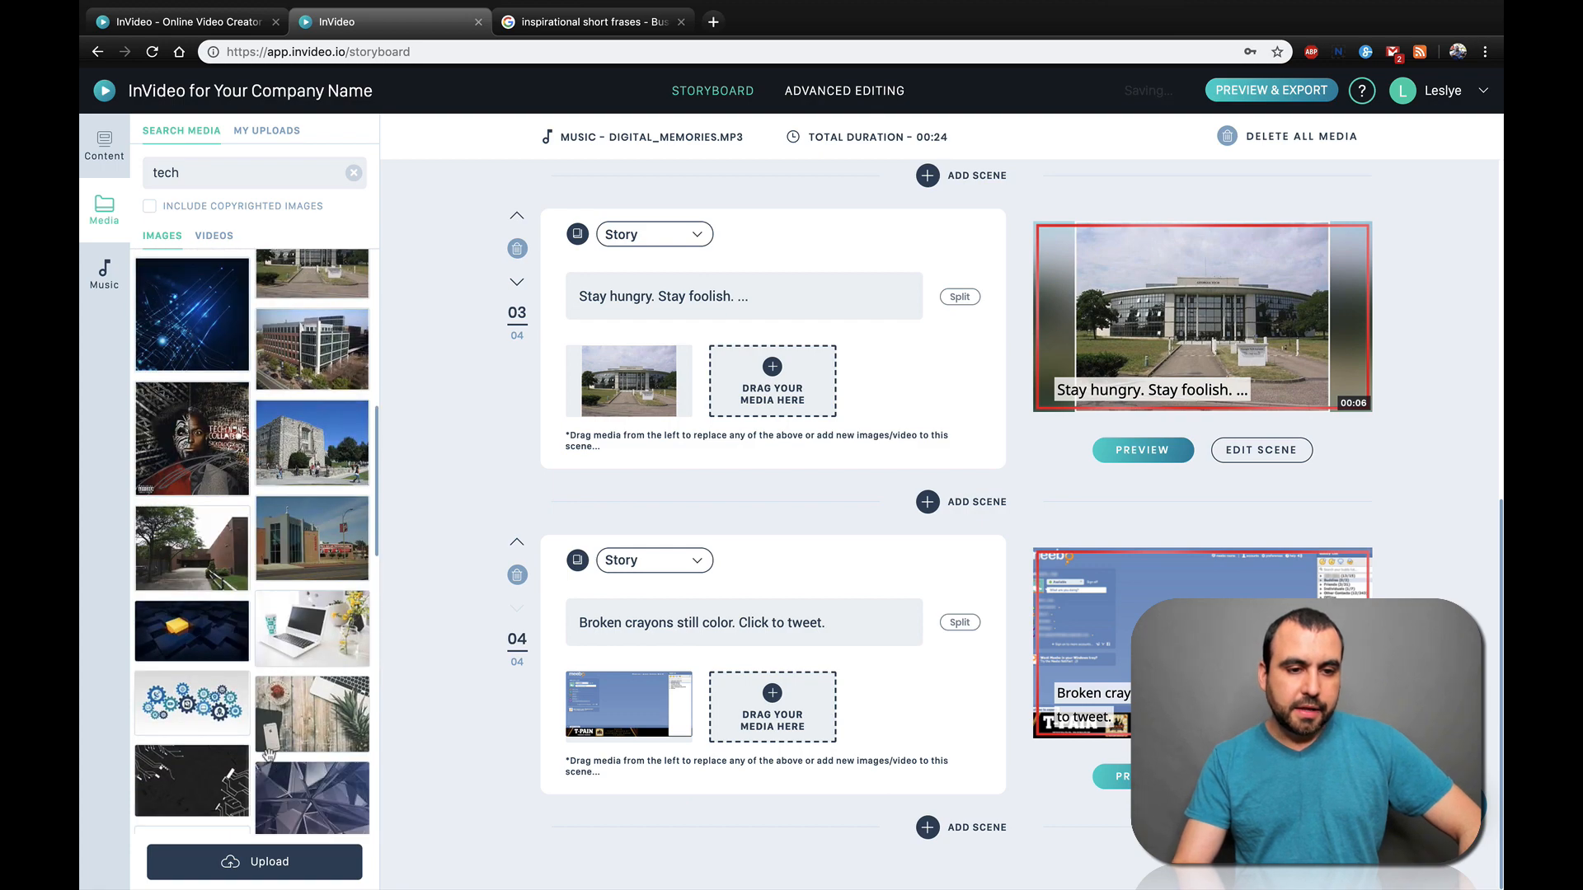
pyautogui.moveTo(218, 717); pyautogui.dragTo(602, 709)
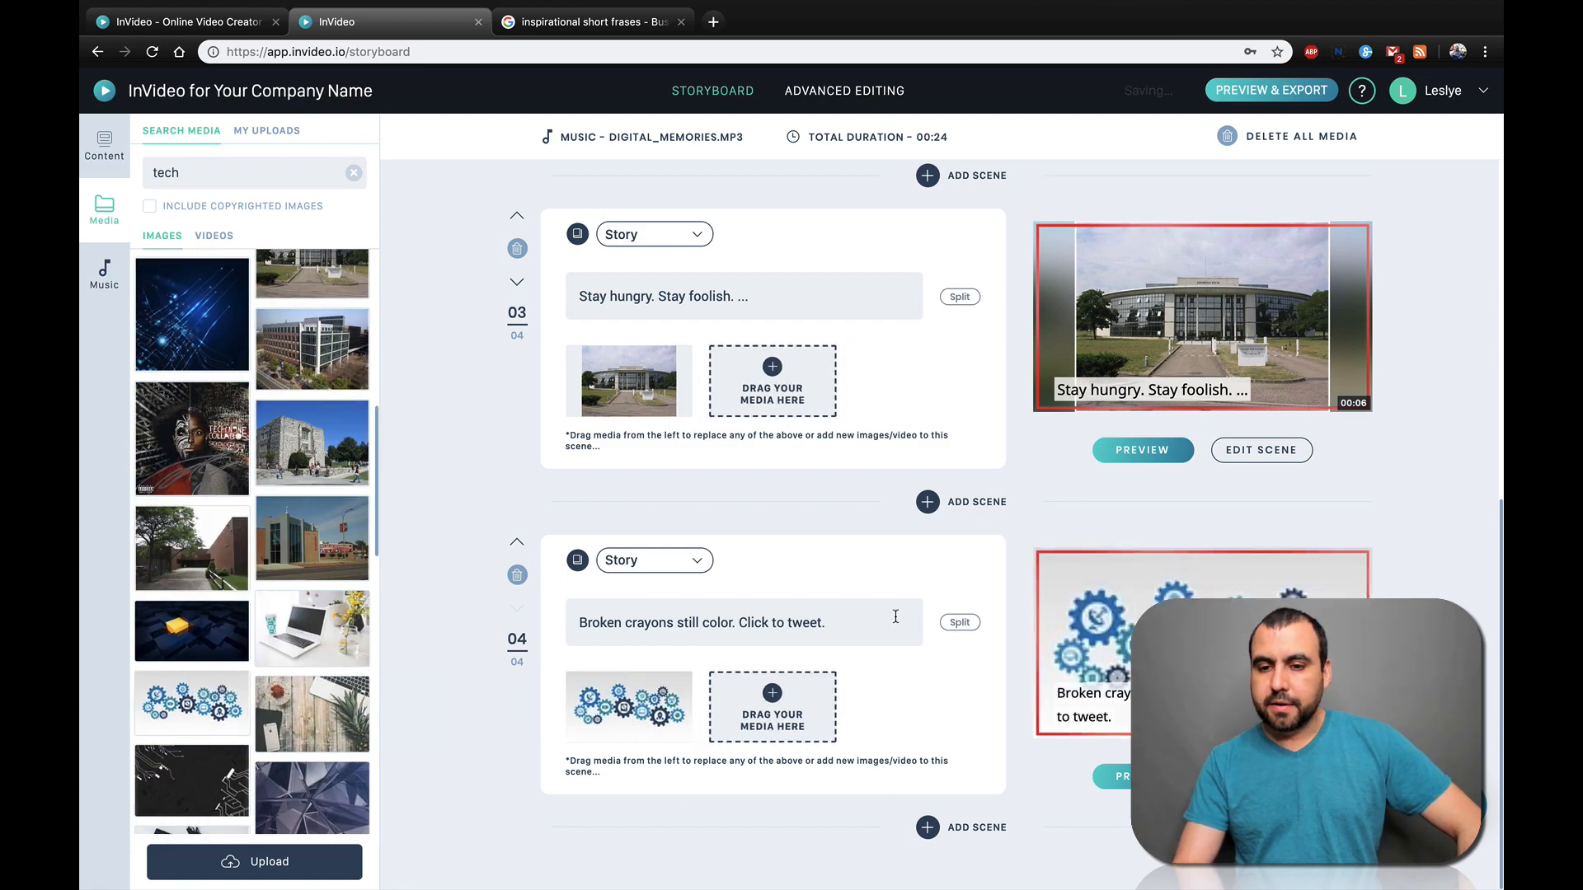
# Open the "Stay hungry. Stay foolish. ..." scene for editing and preview it
pyautogui.scroll(8, 806, 599)
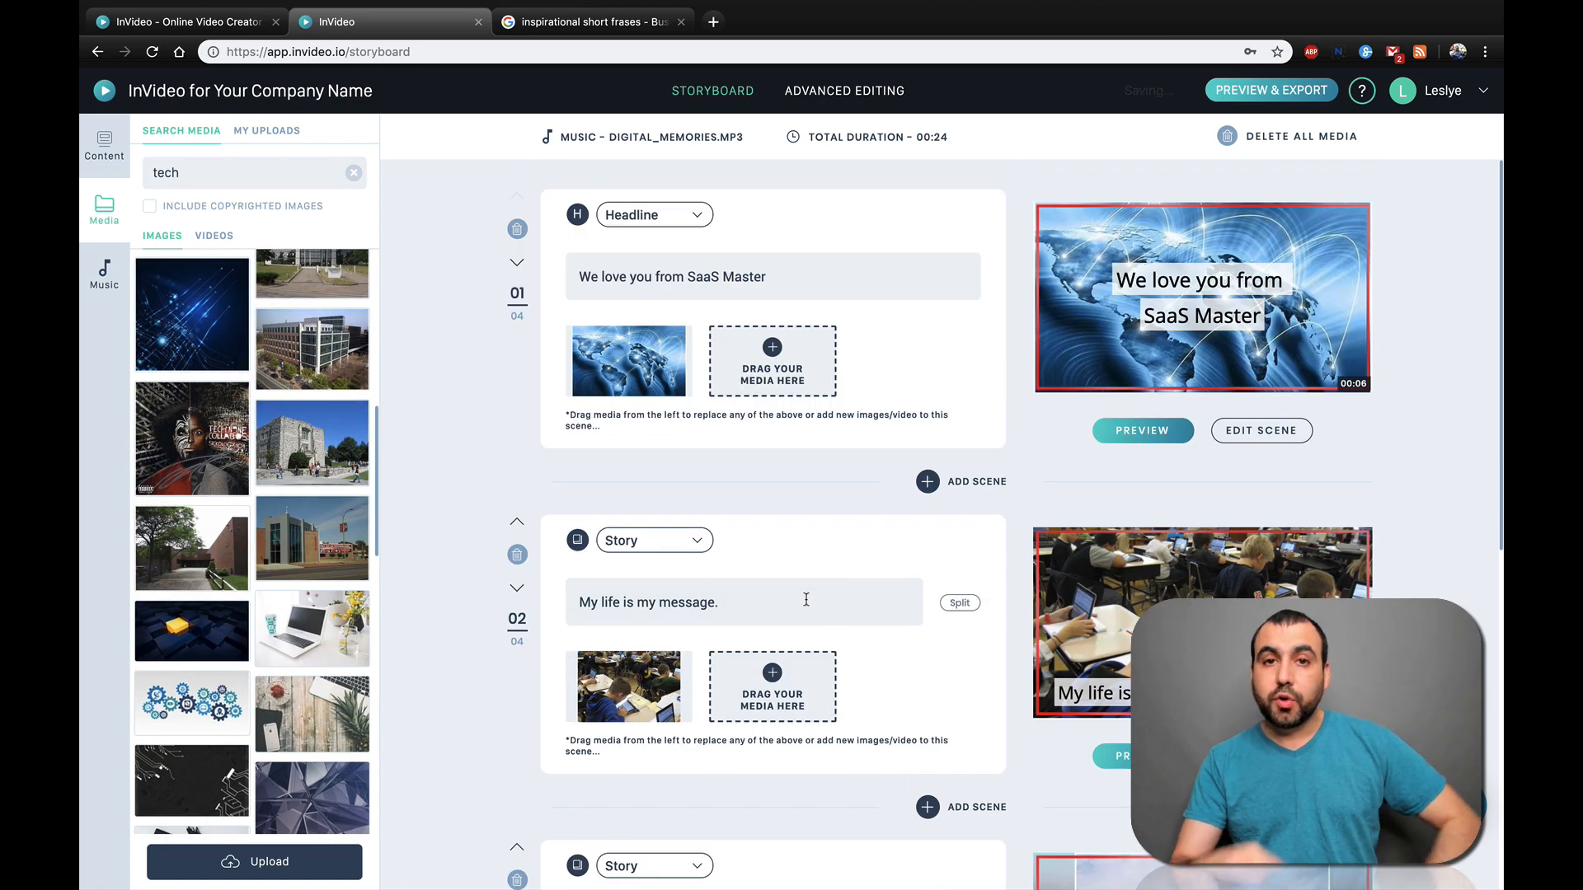
pyautogui.scroll(-3, 806, 599)
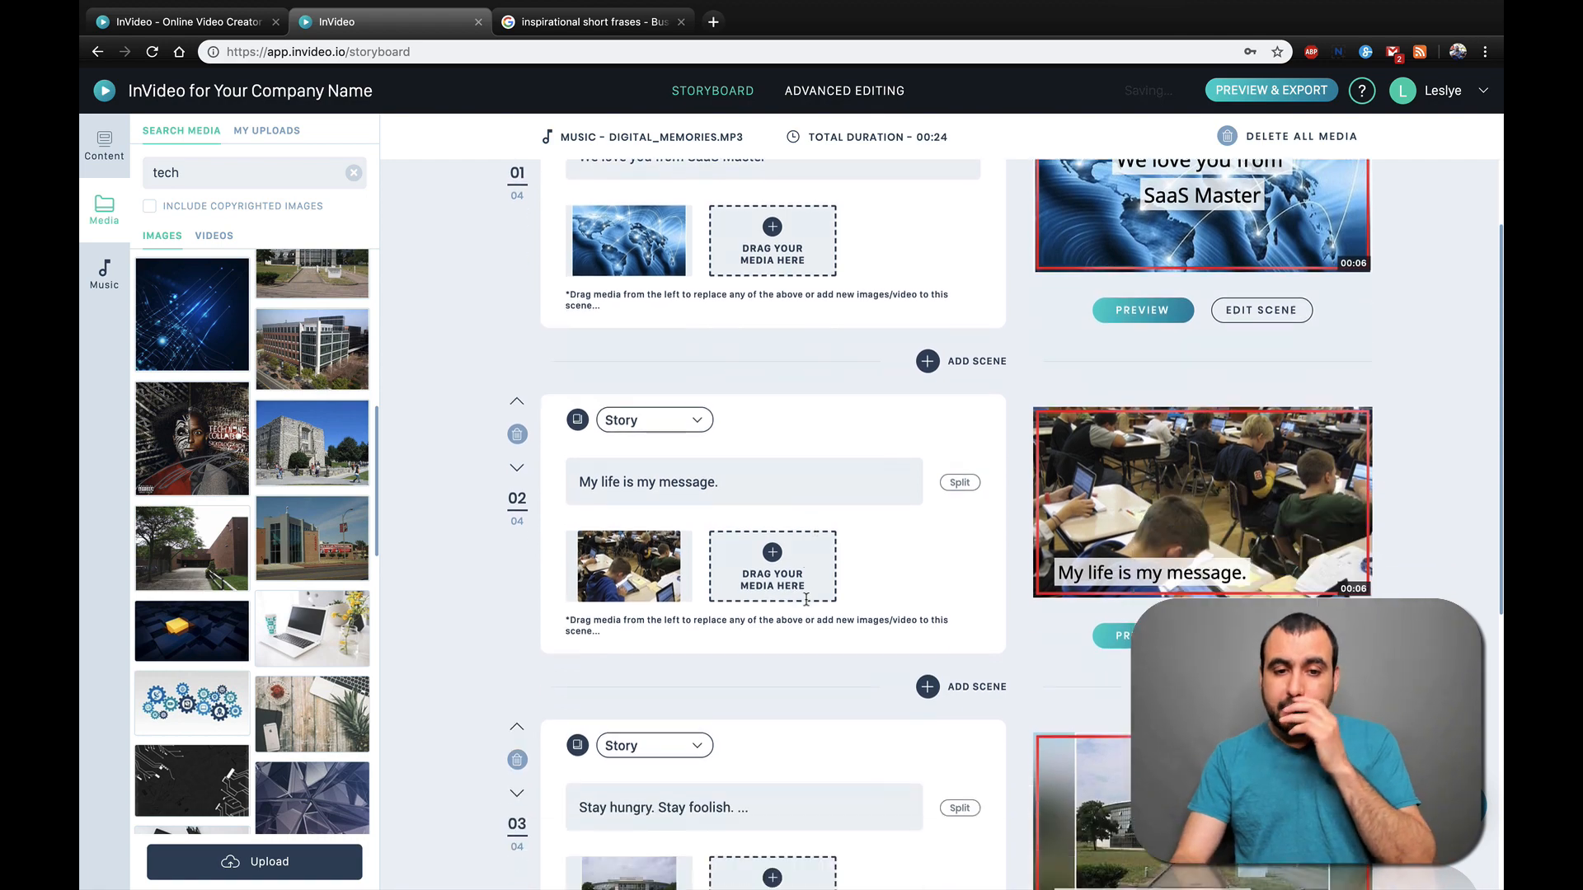
pyautogui.scroll(-3, 806, 599)
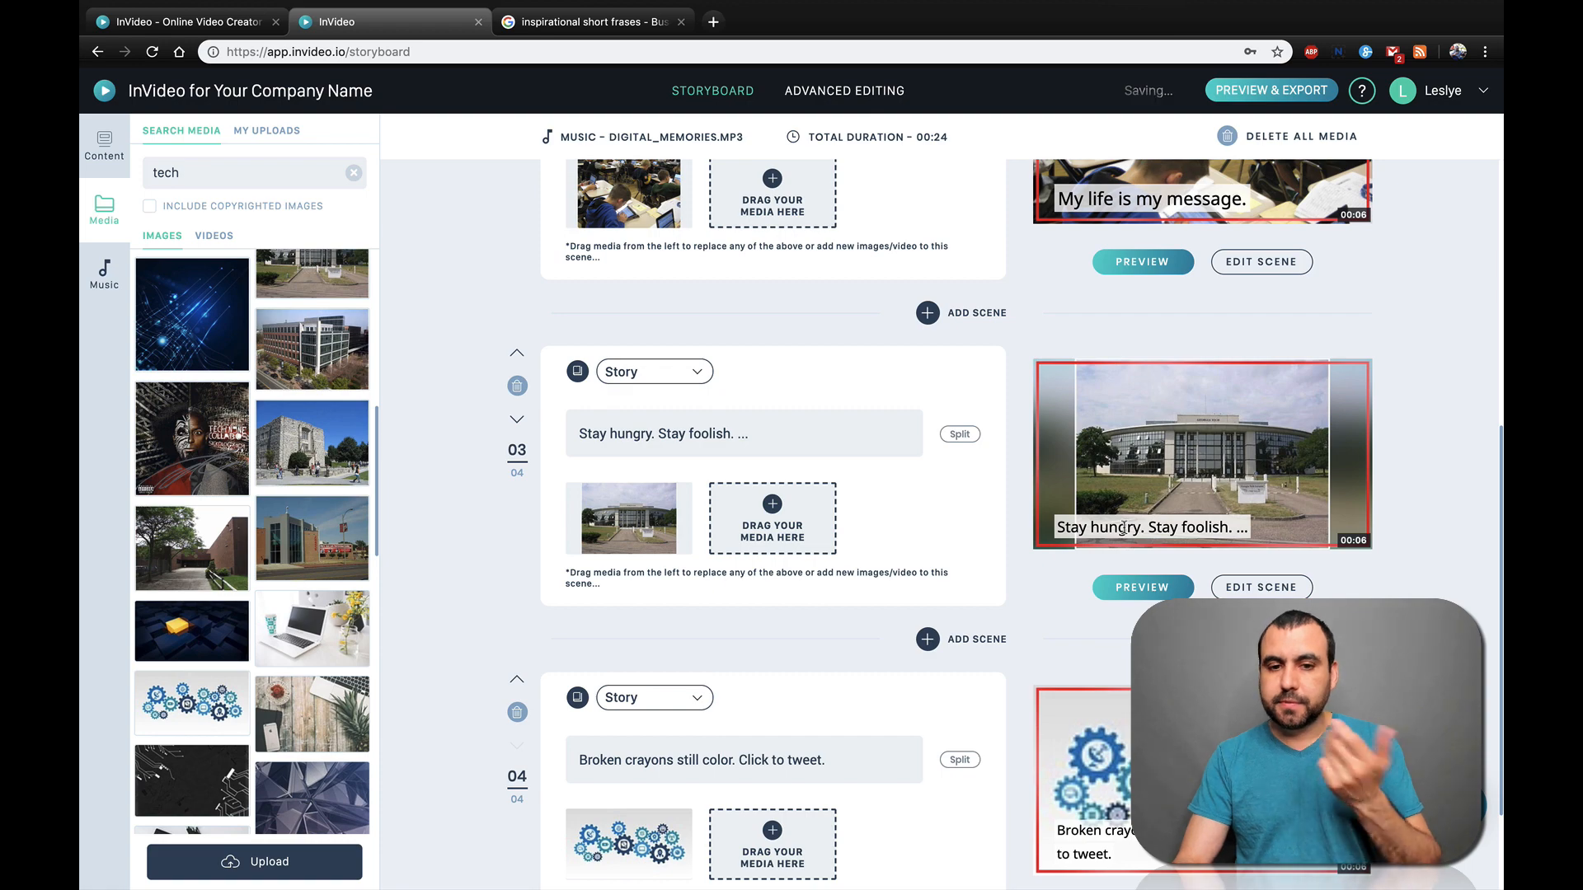
pyautogui.click(1267, 587)
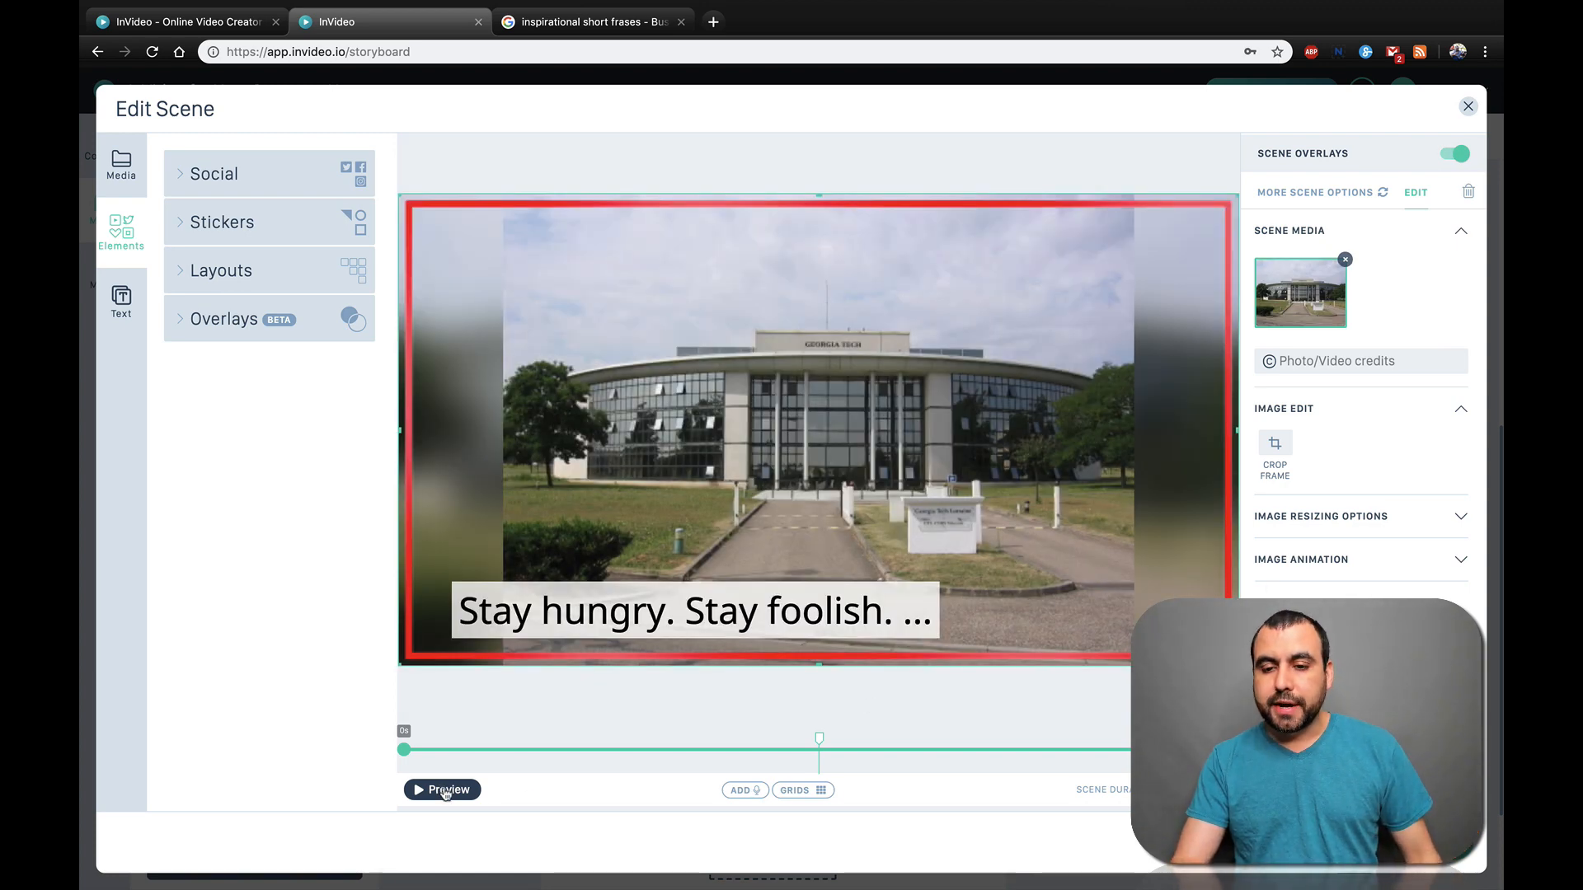
pyautogui.click(445, 791)
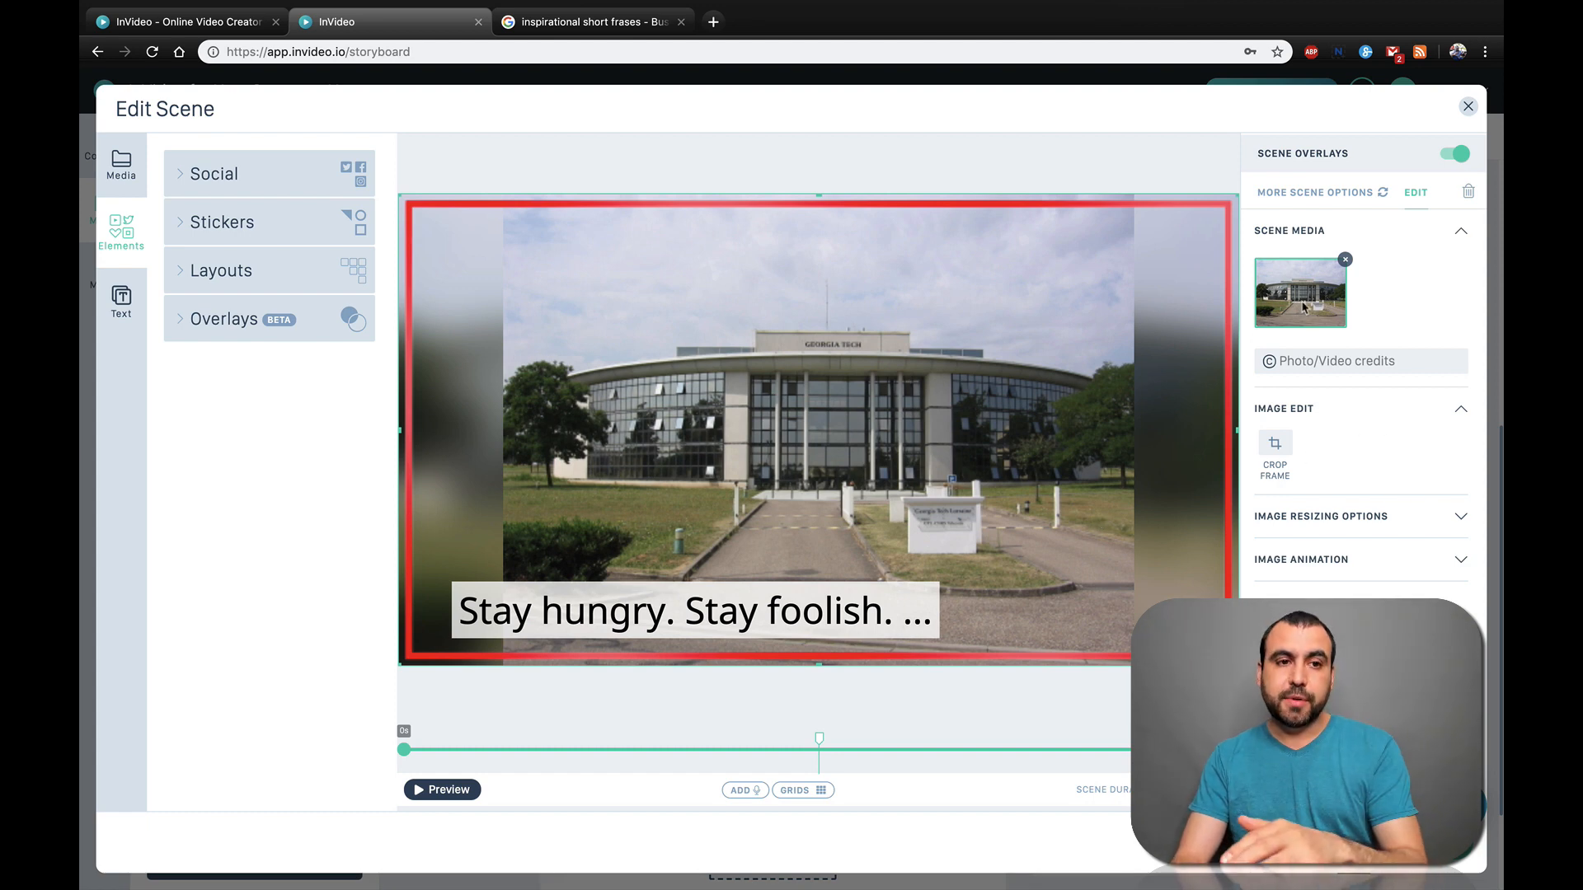
# Examine the resizing and animation options for the scene's building photo without changing them
pyautogui.click(1328, 528)
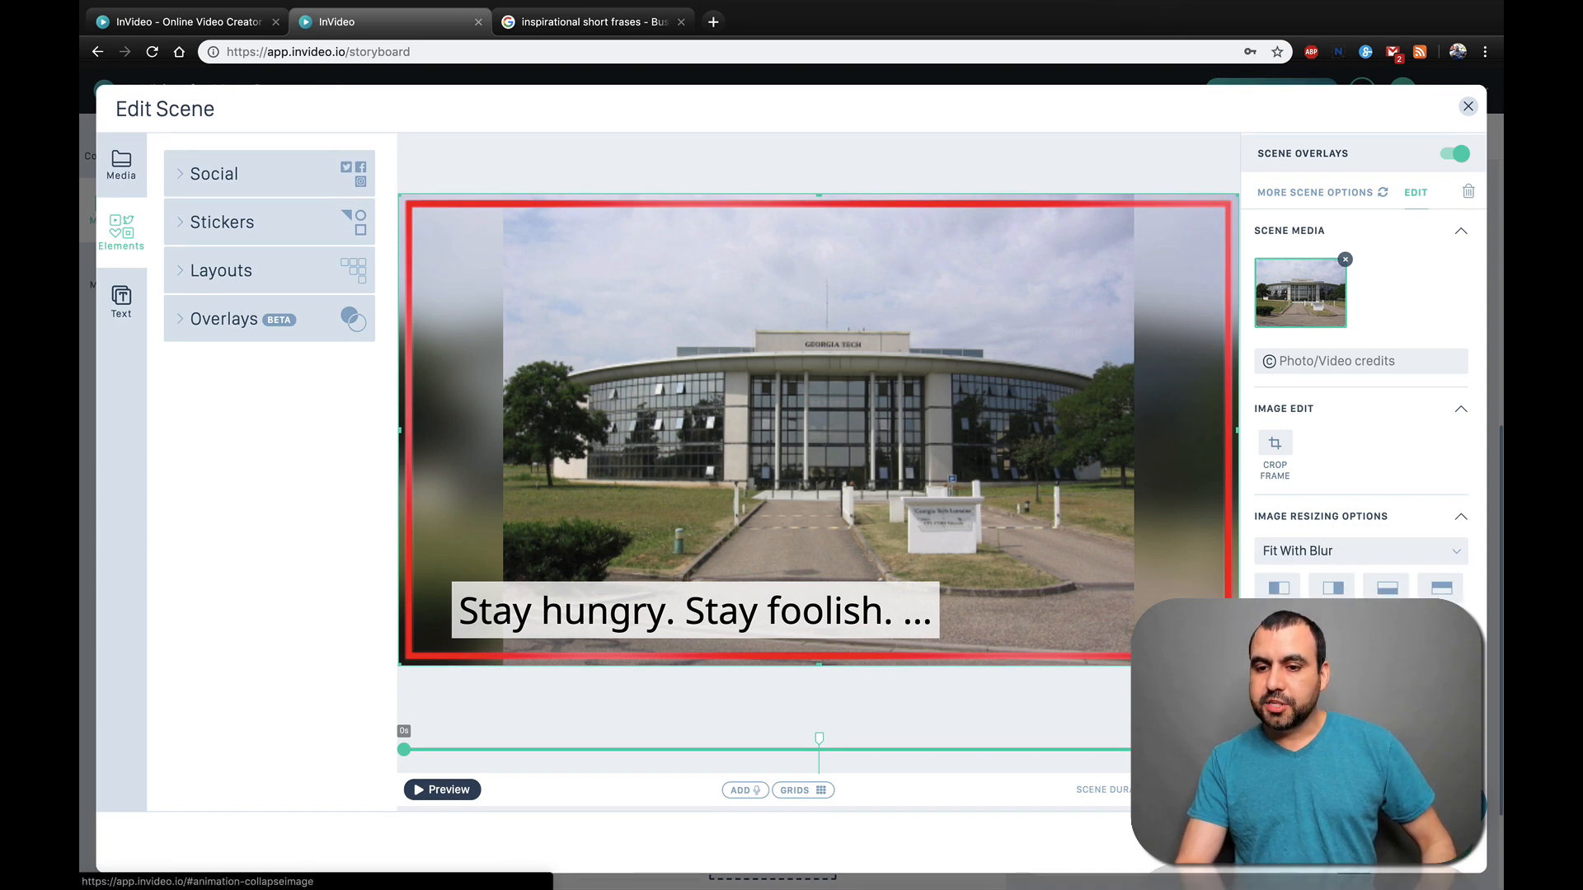
pyautogui.click(1382, 781)
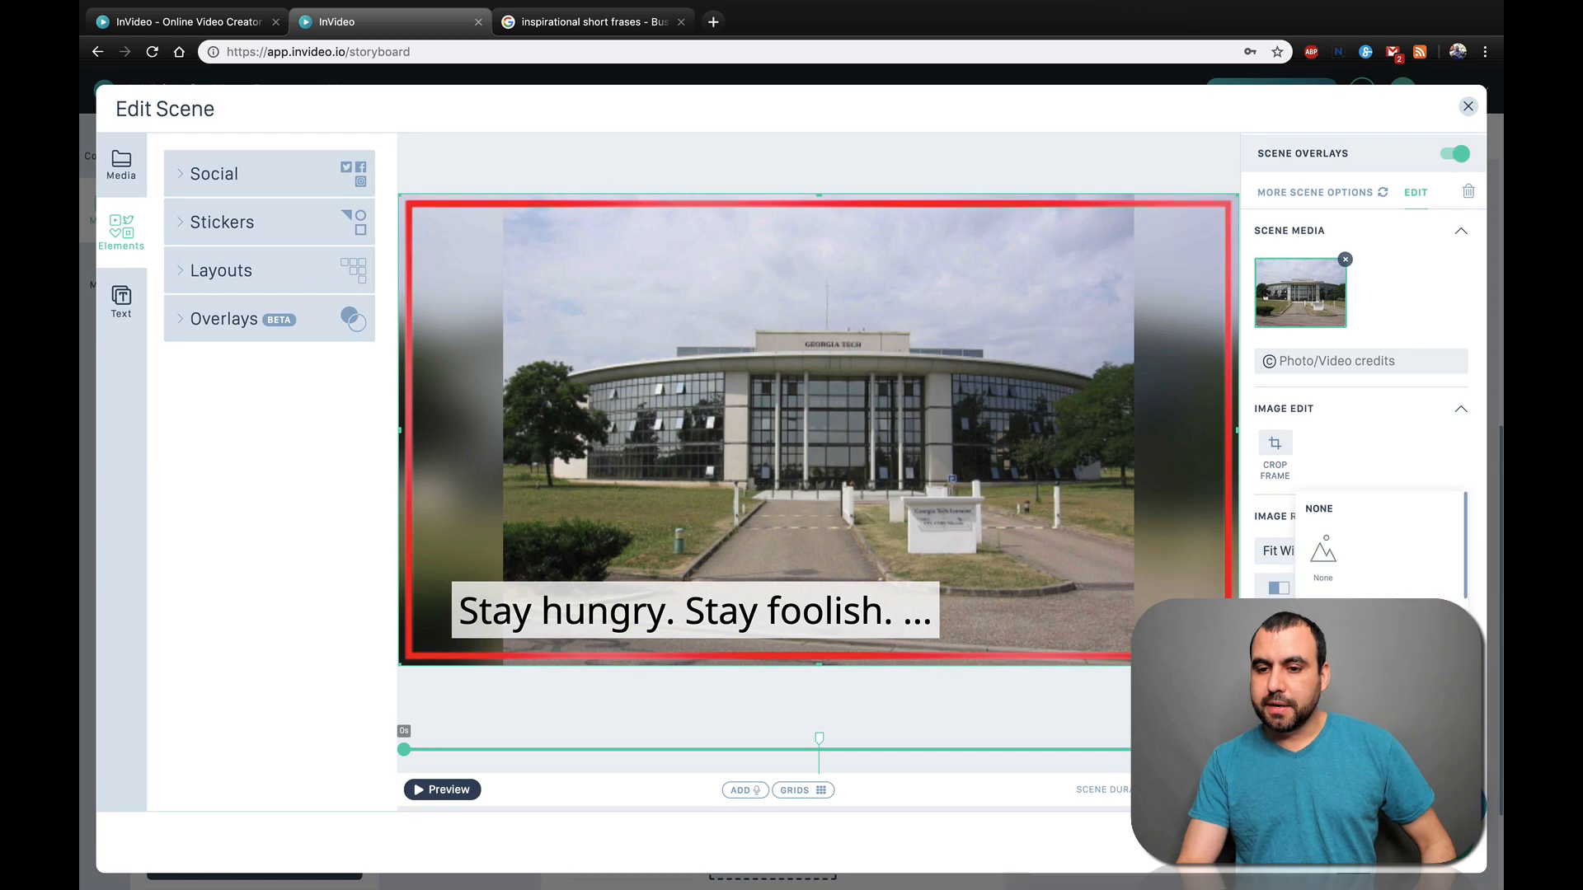
pyautogui.scroll(-3, 1381, 544)
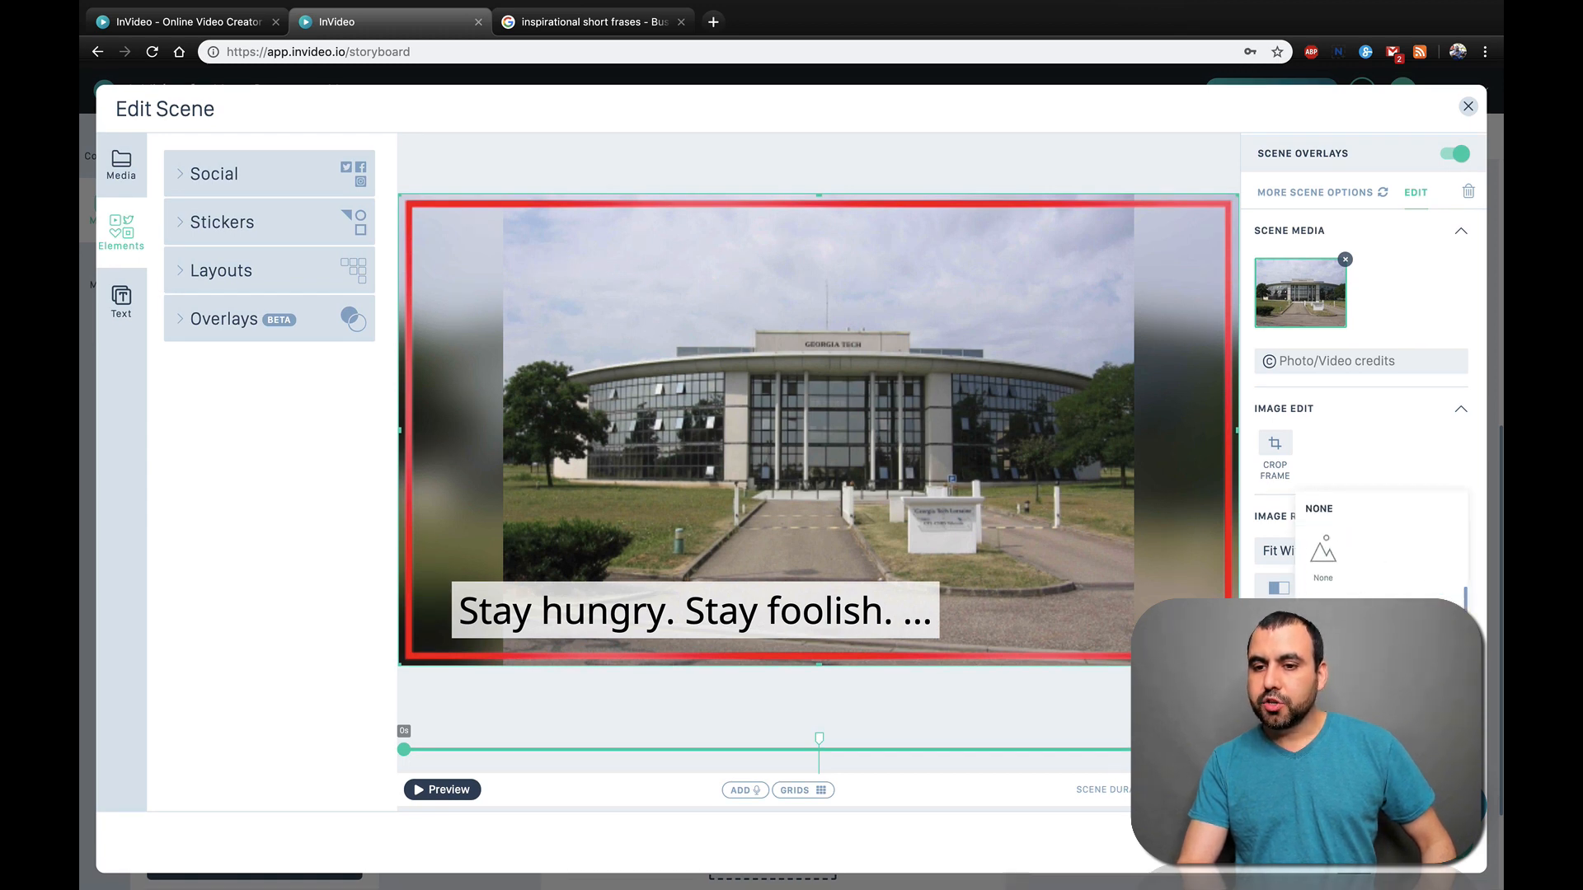
pyautogui.scroll(3, 1380, 544)
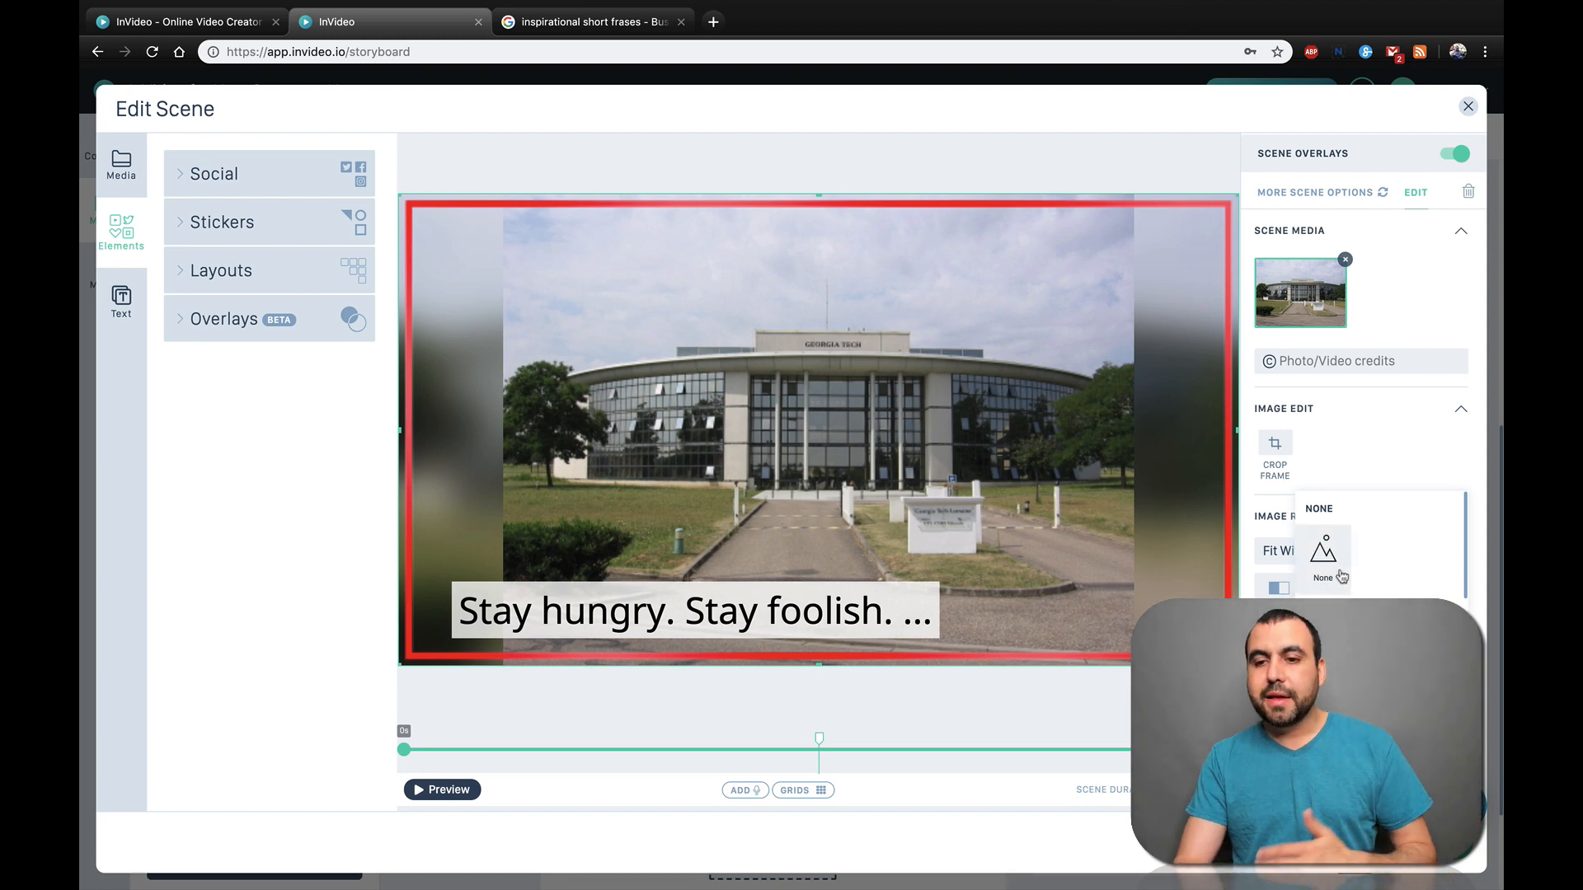
pyautogui.click(1363, 443)
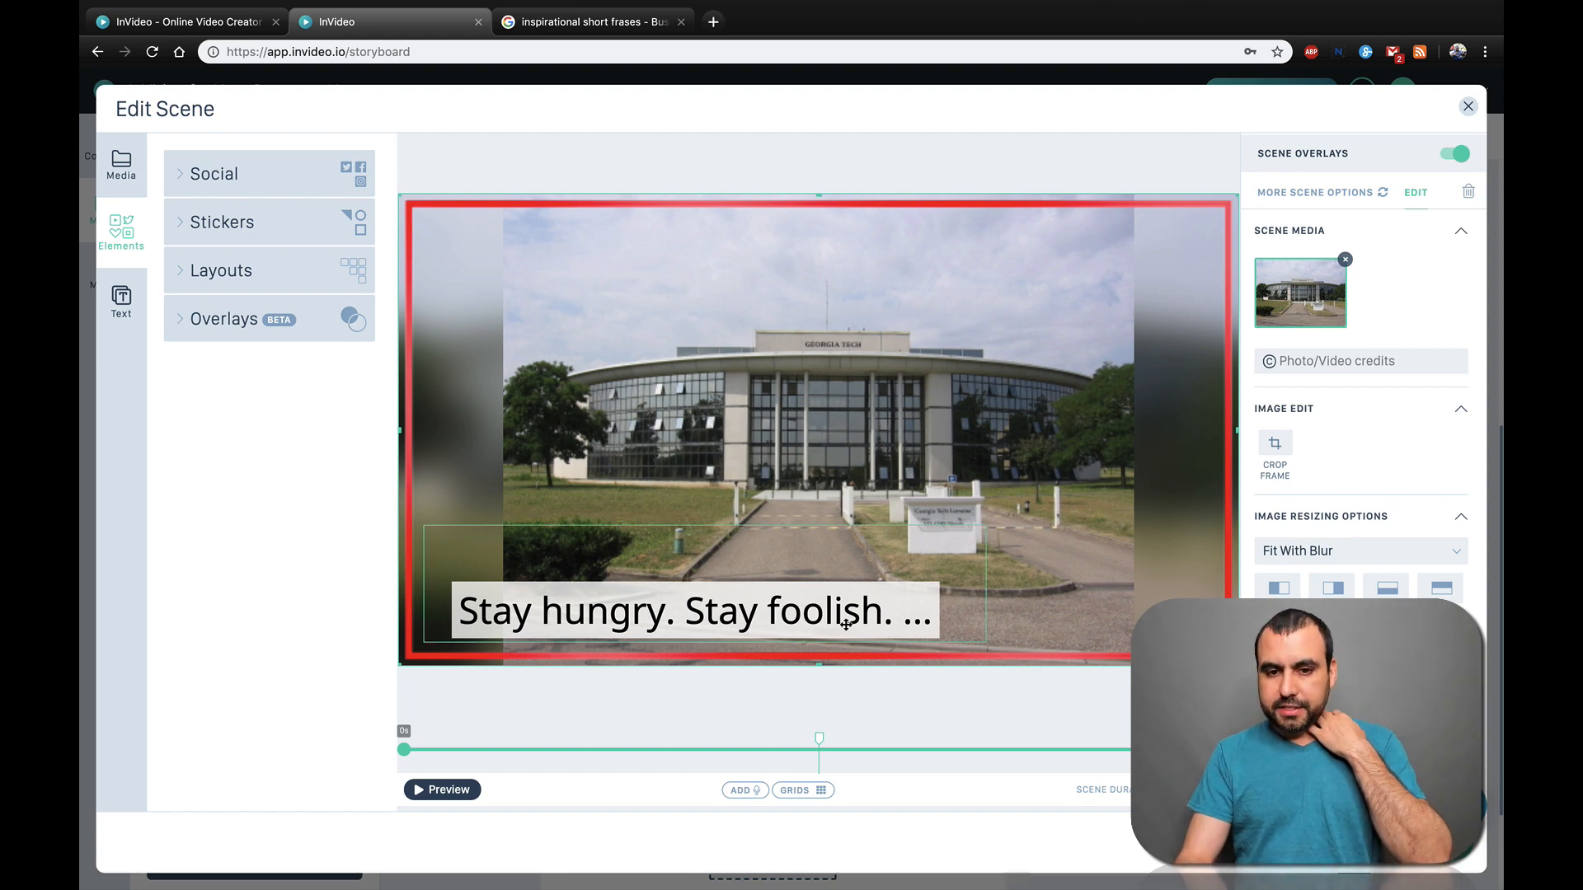
# Remove the trailing ellipsis from the scene text so it reads "Stay hungry. Stay foolish."
pyautogui.click(812, 612)
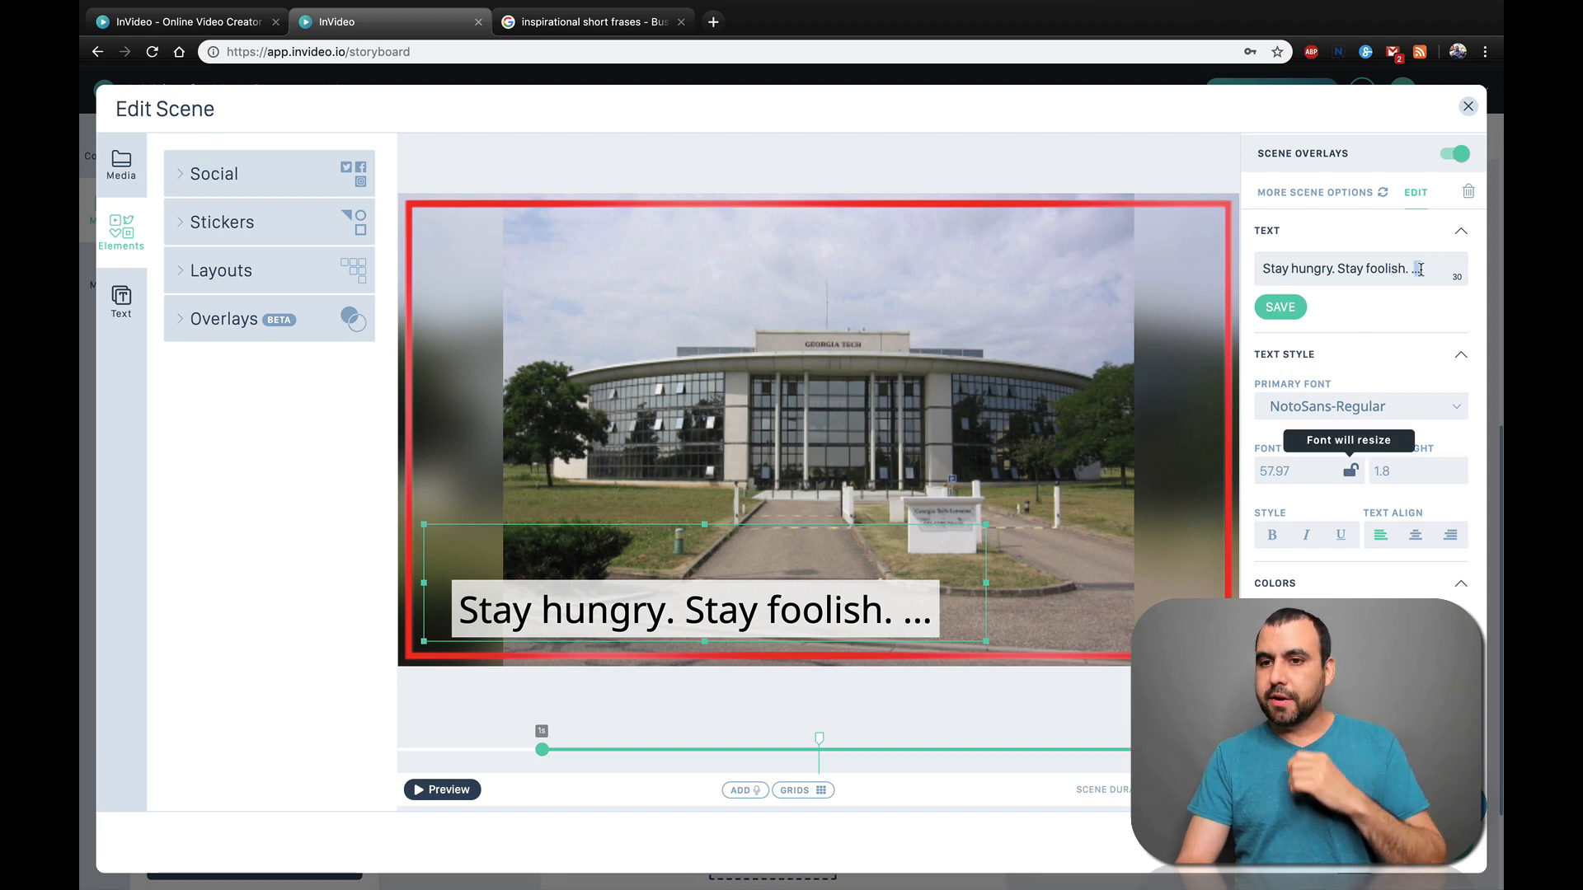
pyautogui.press('BackSpace')
pyautogui.press('BackSpace')
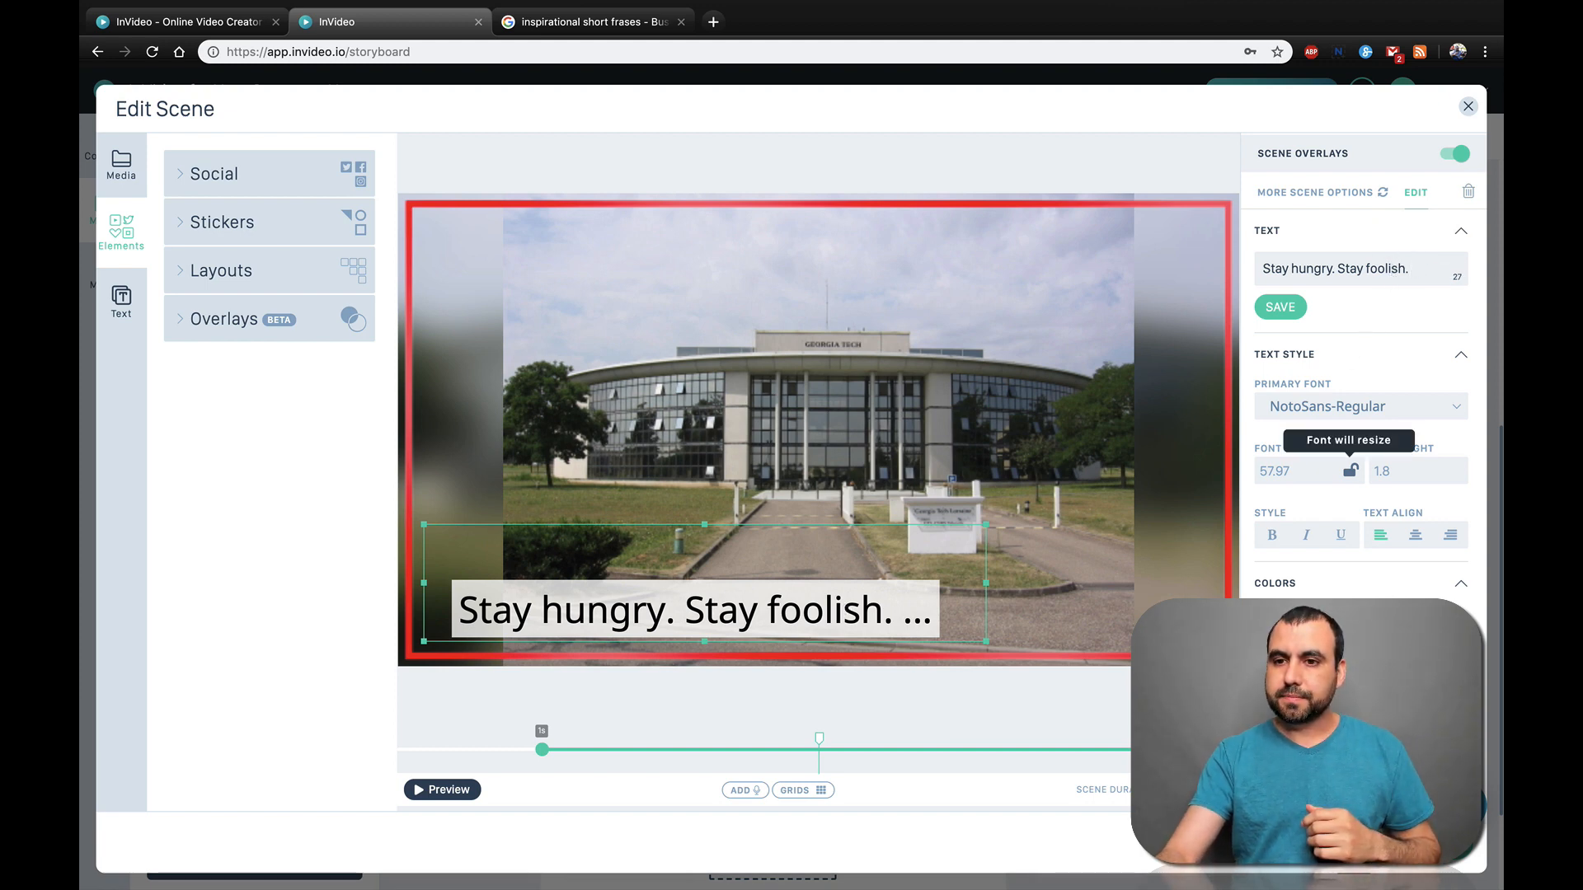
pyautogui.press('BackSpace')
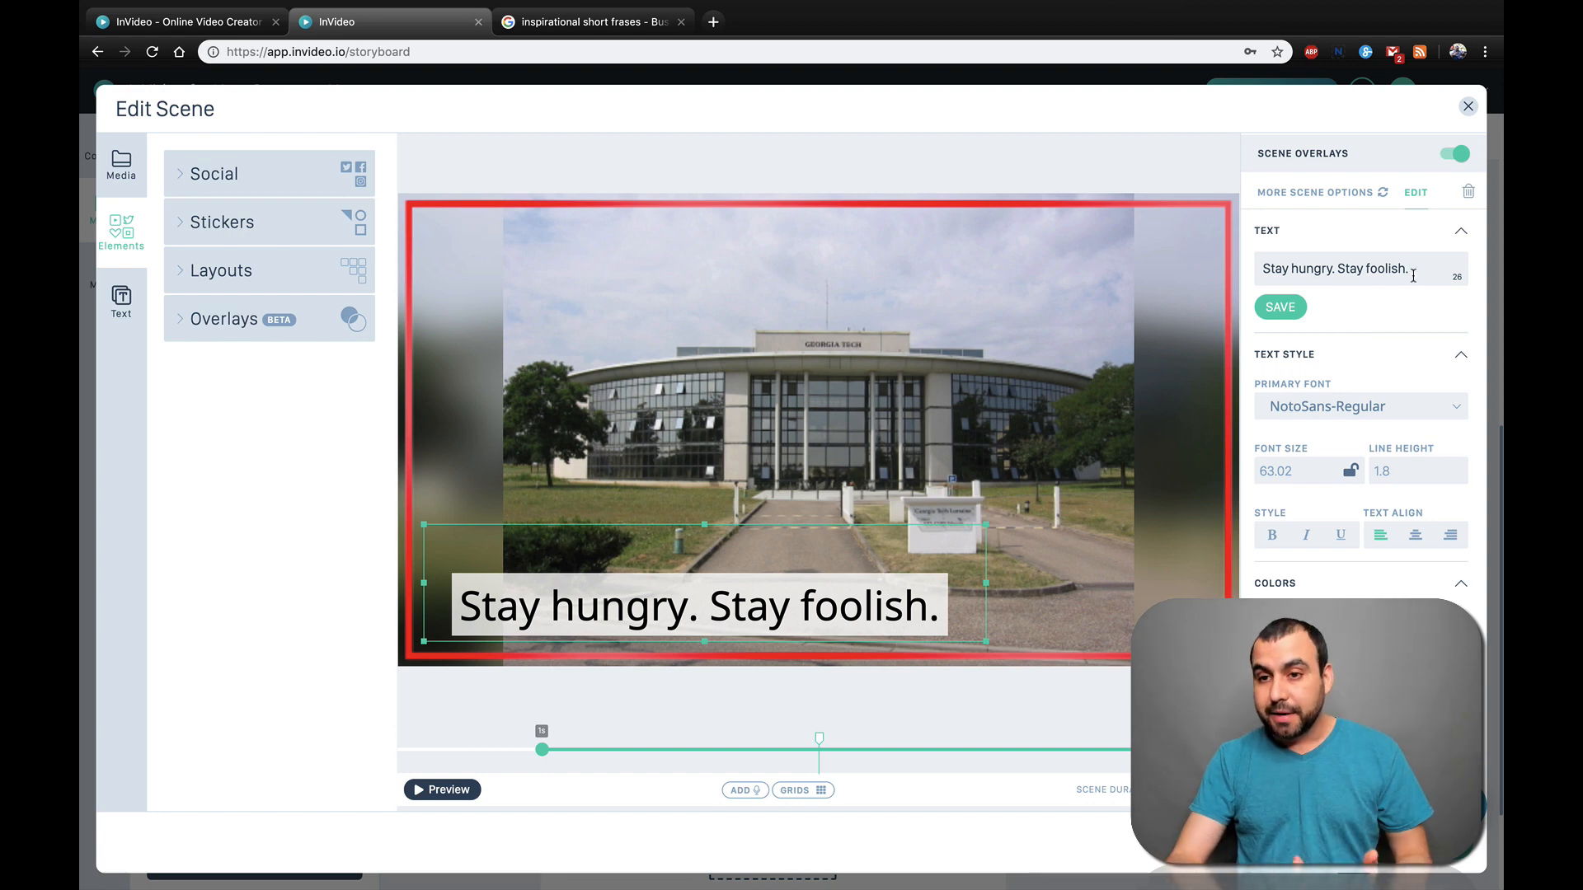
# Repeat "Stay hungry. Stay foolish." in the scene text until it occurs six times, and make its text box narrower and taller
pyautogui.tripleClick(1339, 267)
pyautogui.hotkey('ctrl', 'c')
pyautogui.hotkey('ctrl', 'v')
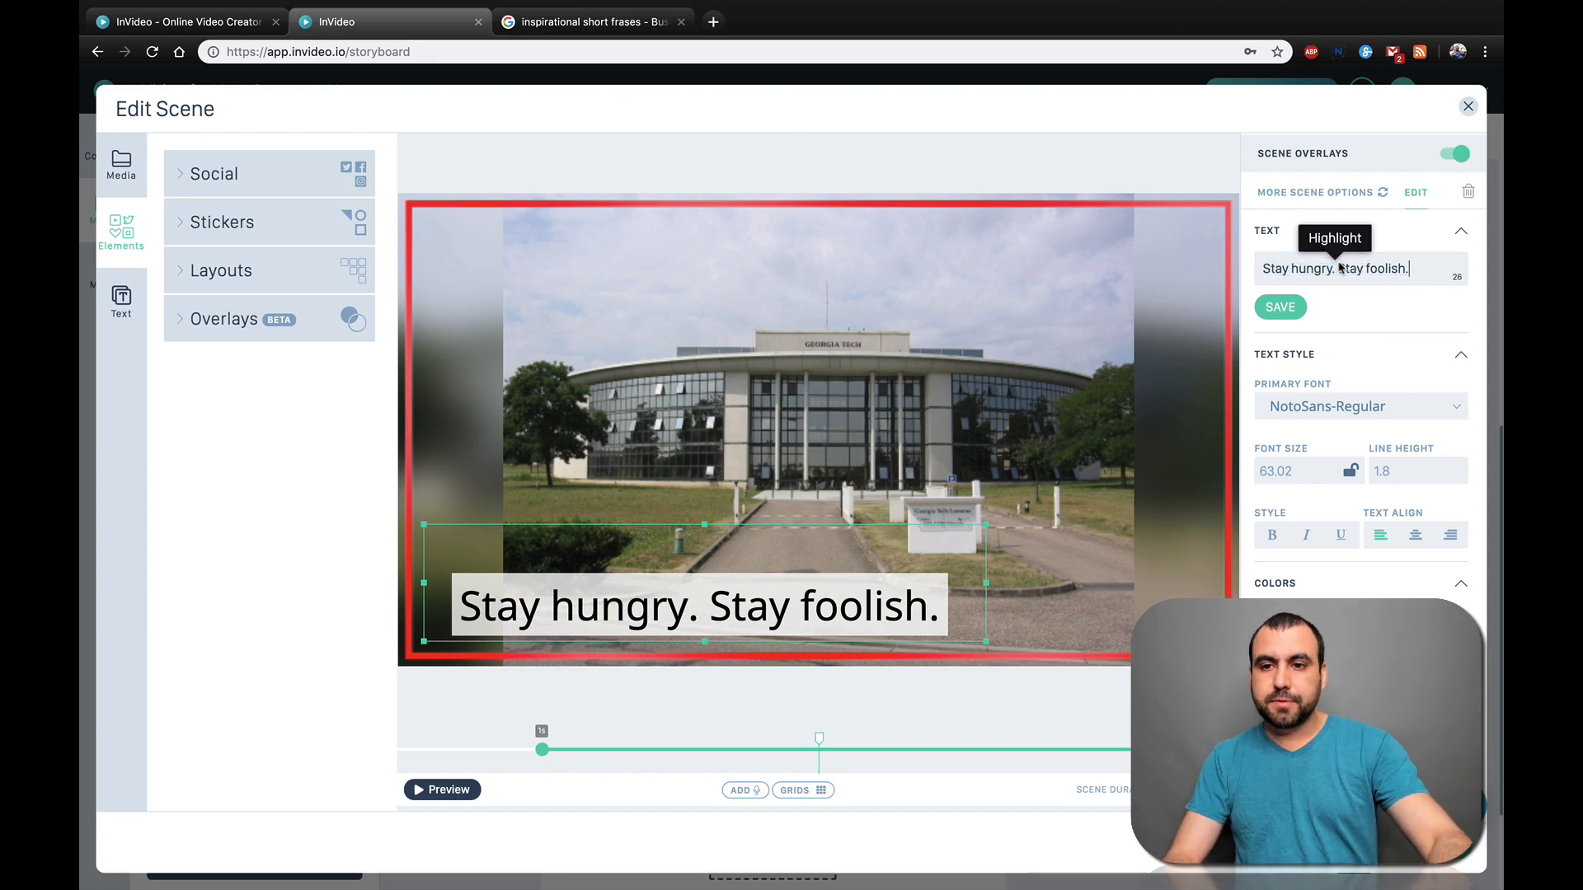
pyautogui.hotkey('ctrl', 'v')
pyautogui.hotkey('ctrl', 'v')
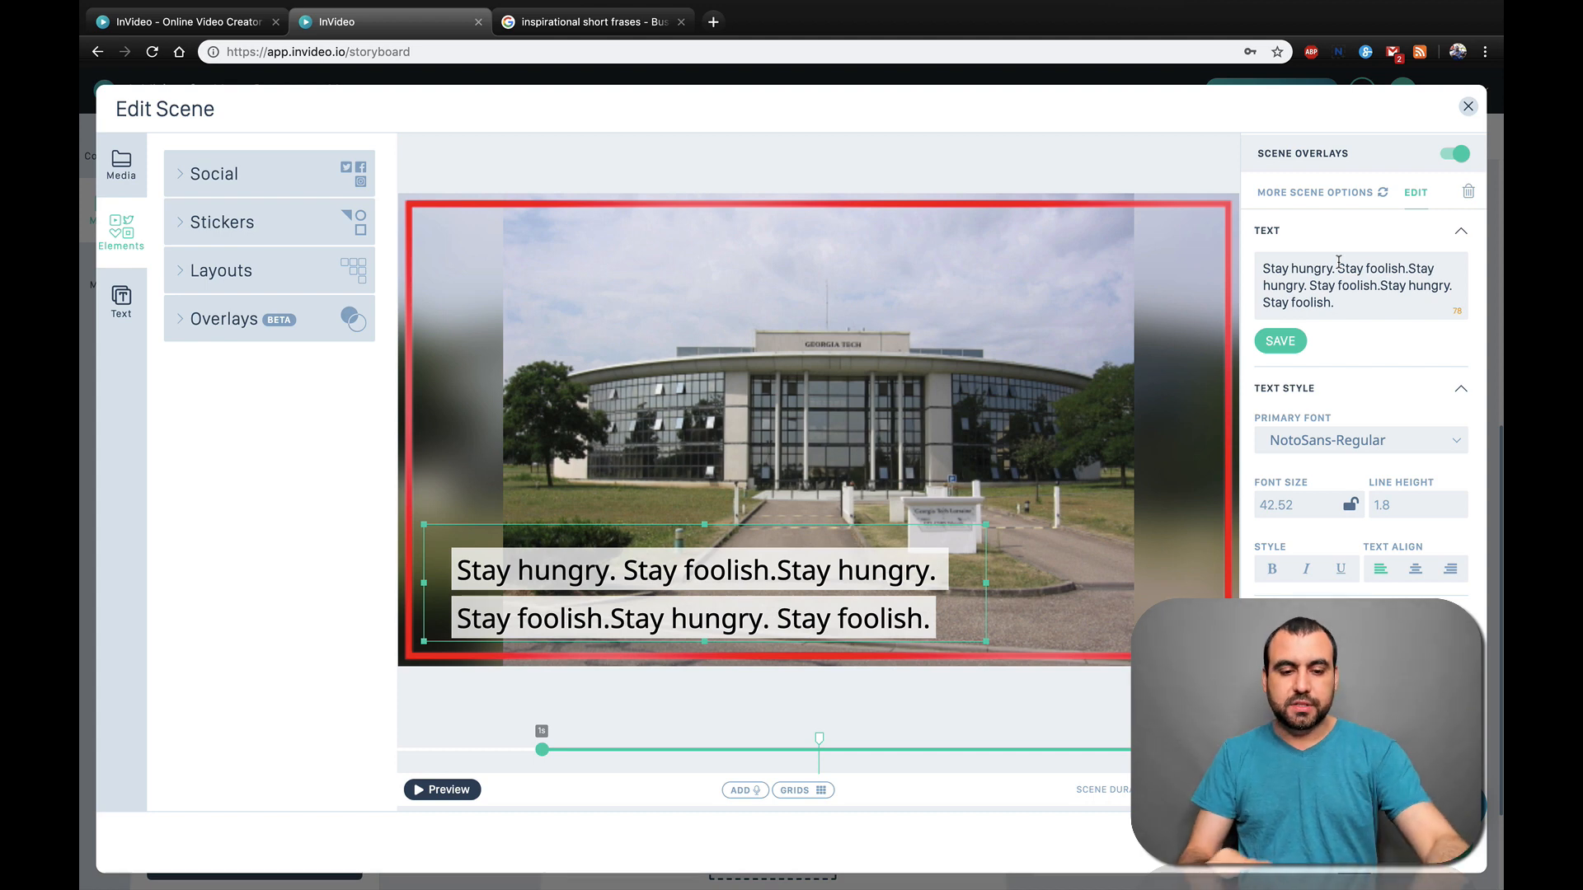
pyautogui.press('super+v')
pyautogui.press('super+v')
pyautogui.press('super+v')
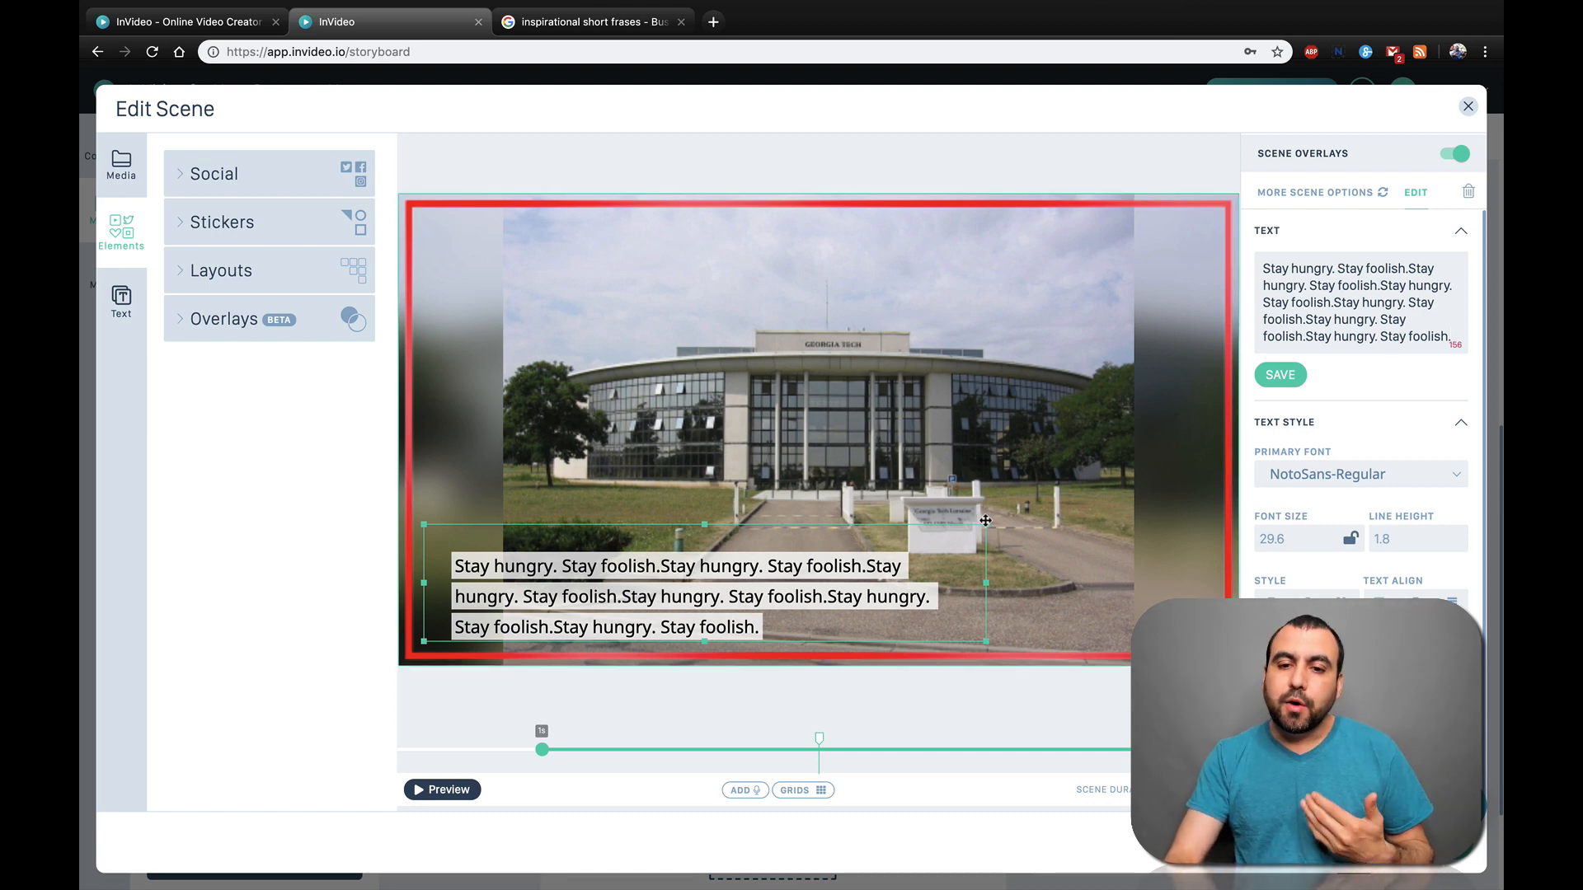
pyautogui.moveTo(984, 523); pyautogui.dragTo(913, 475)
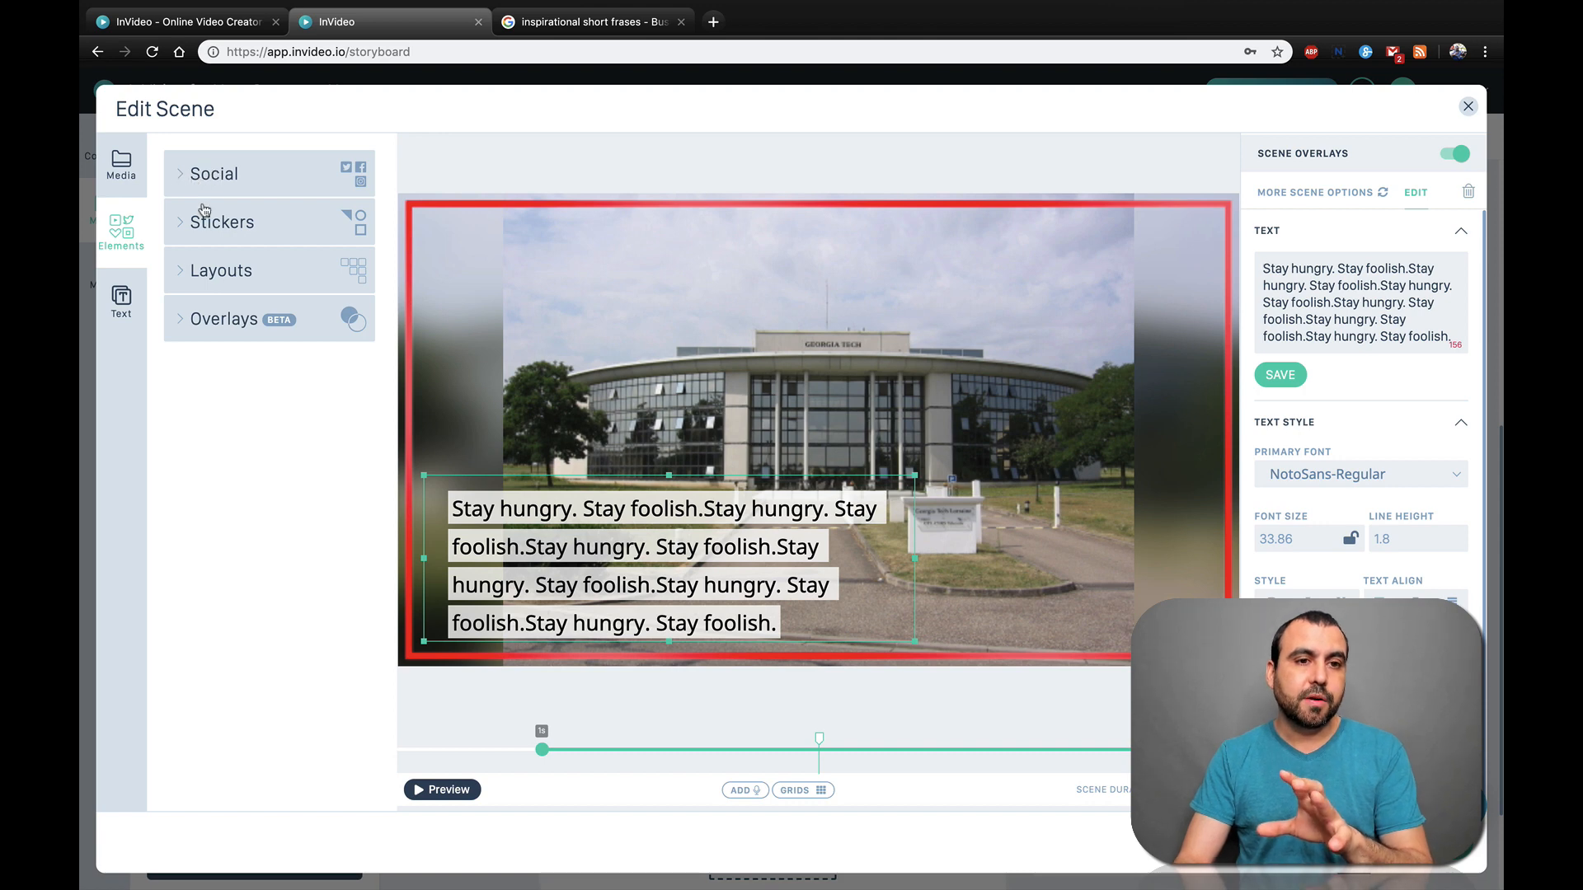
# Add the first sticker of the Business category to the scene and delete its extra copy
pyautogui.click(177, 183)
pyautogui.click(184, 179)
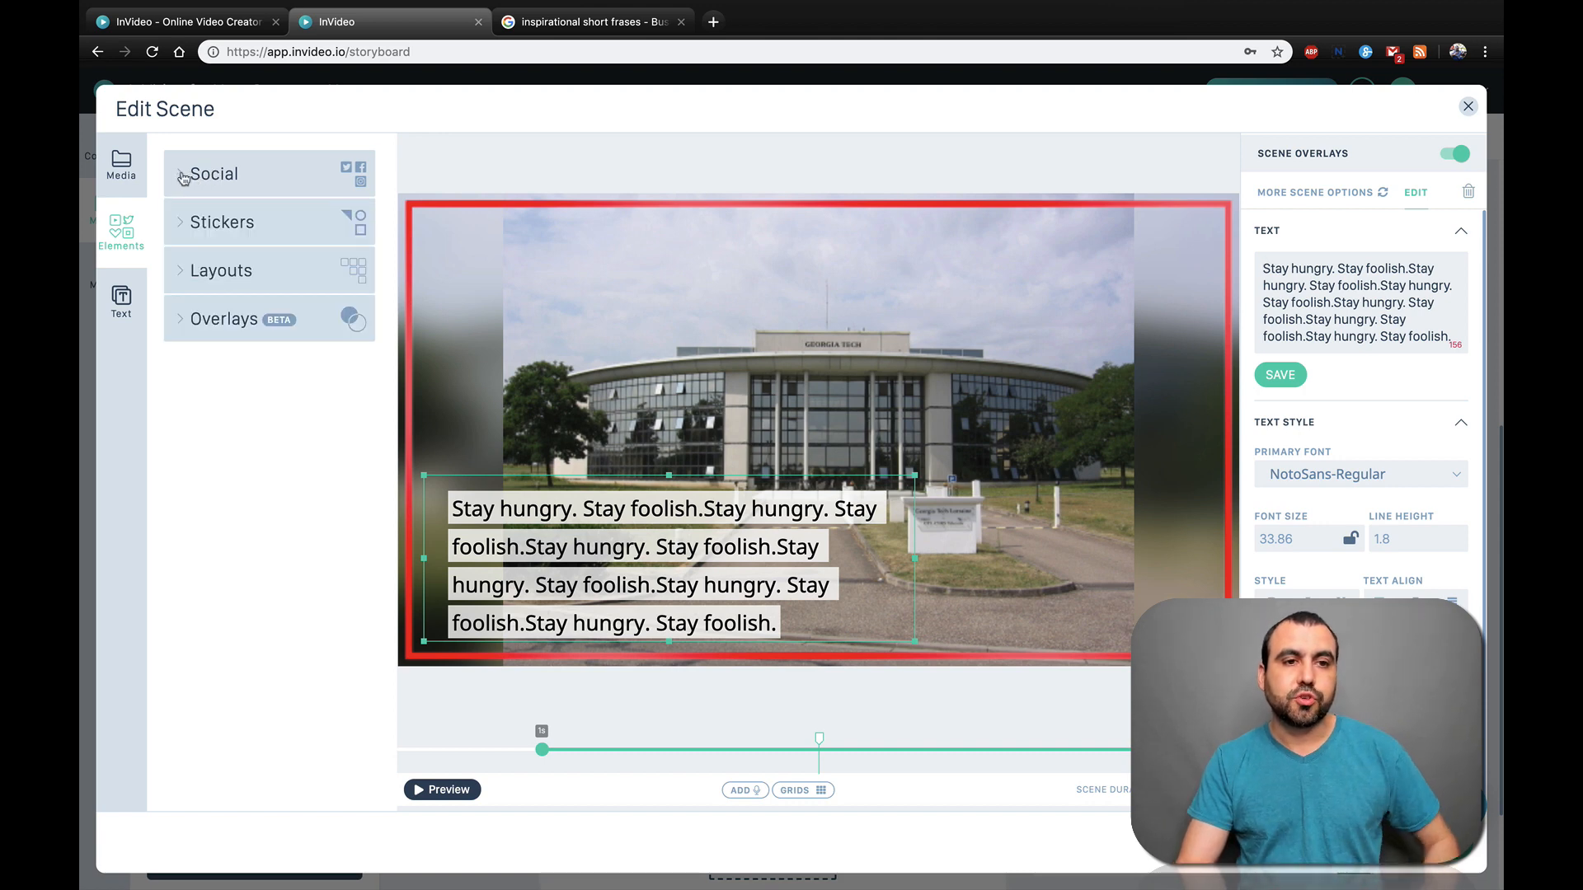
pyautogui.click(185, 224)
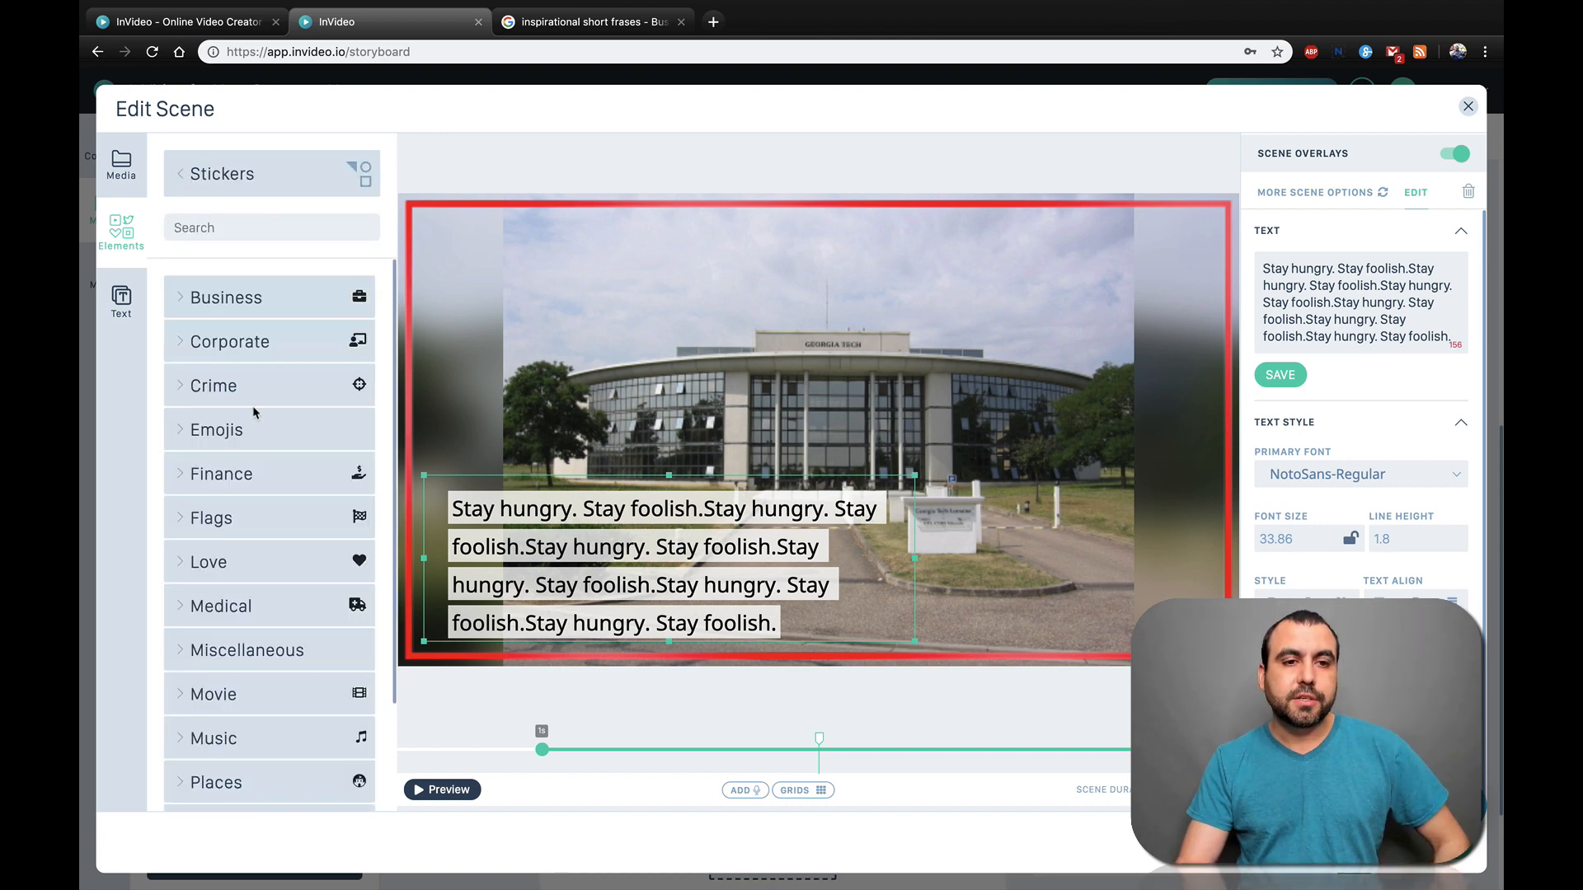
pyautogui.click(184, 298)
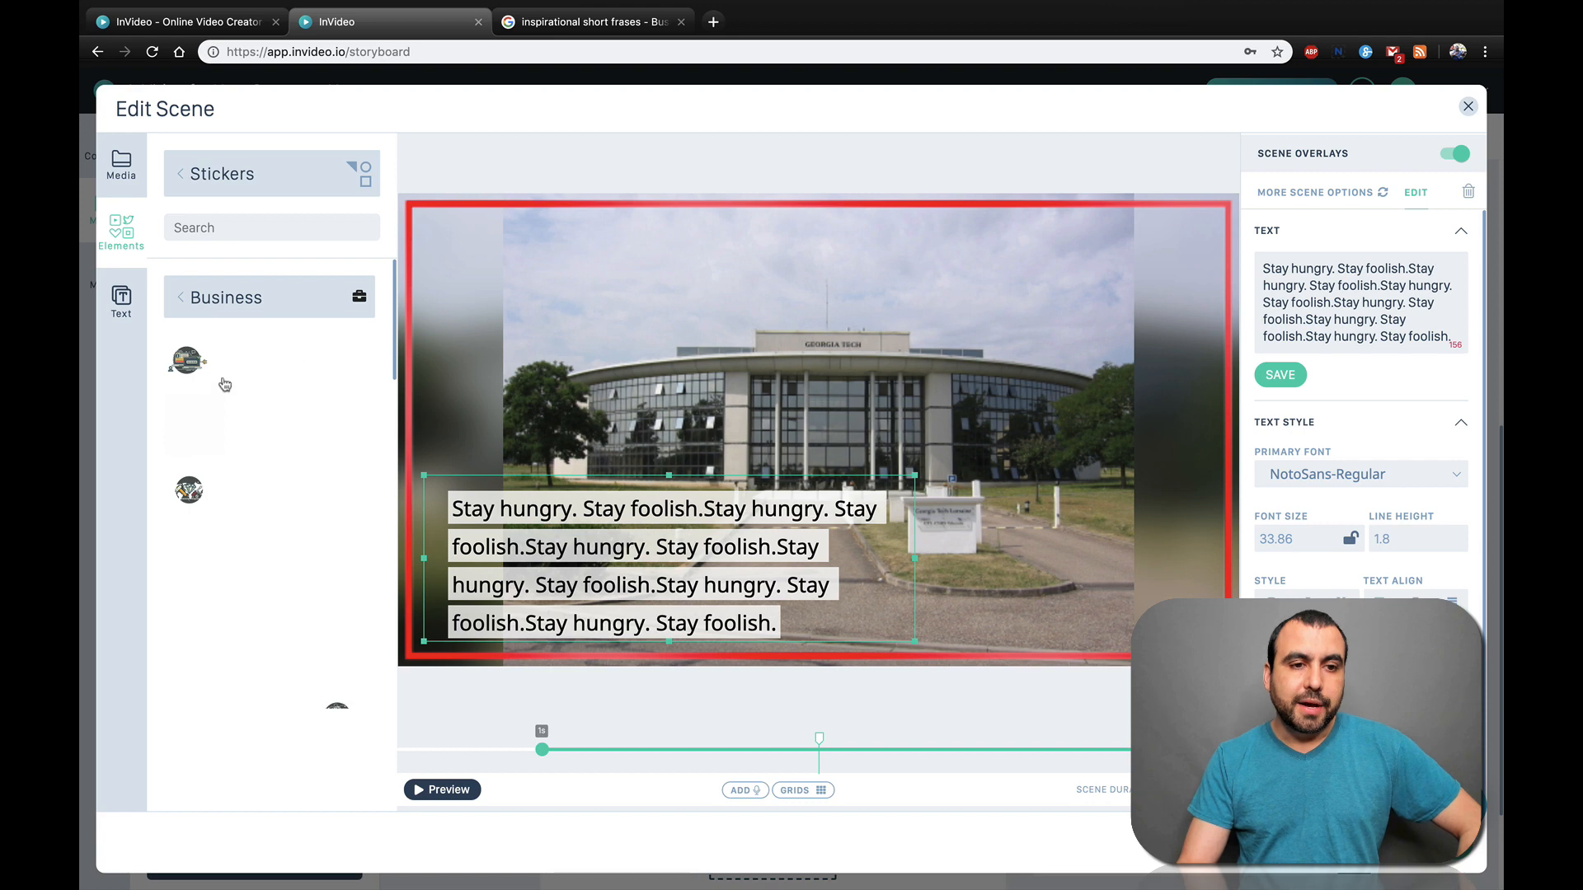
pyautogui.click(192, 365)
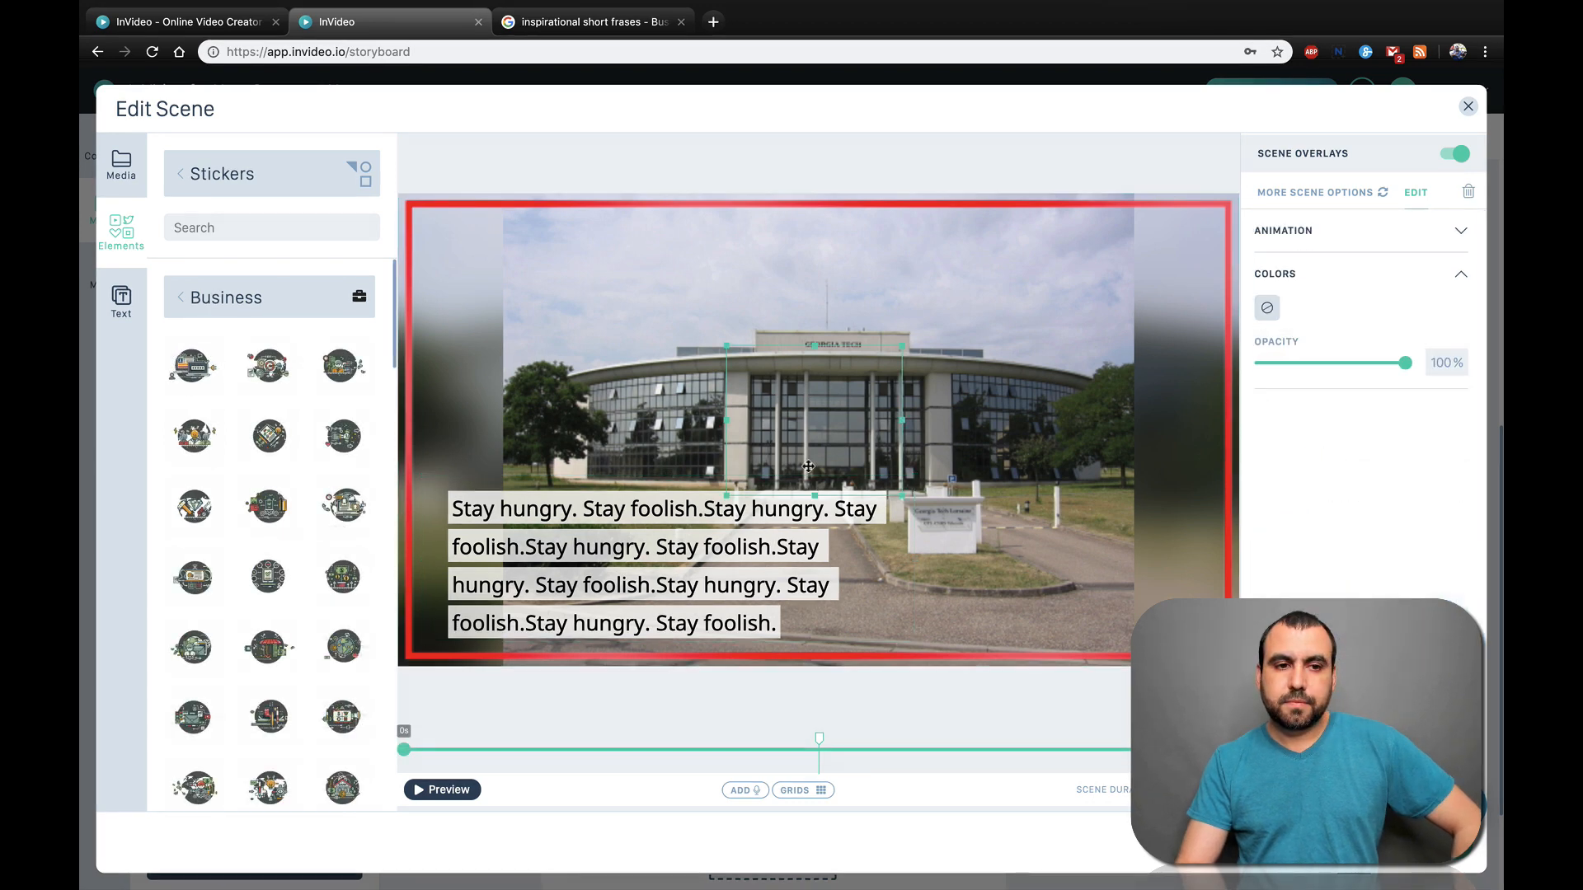
pyautogui.moveTo(903, 476); pyautogui.dragTo(992, 358)
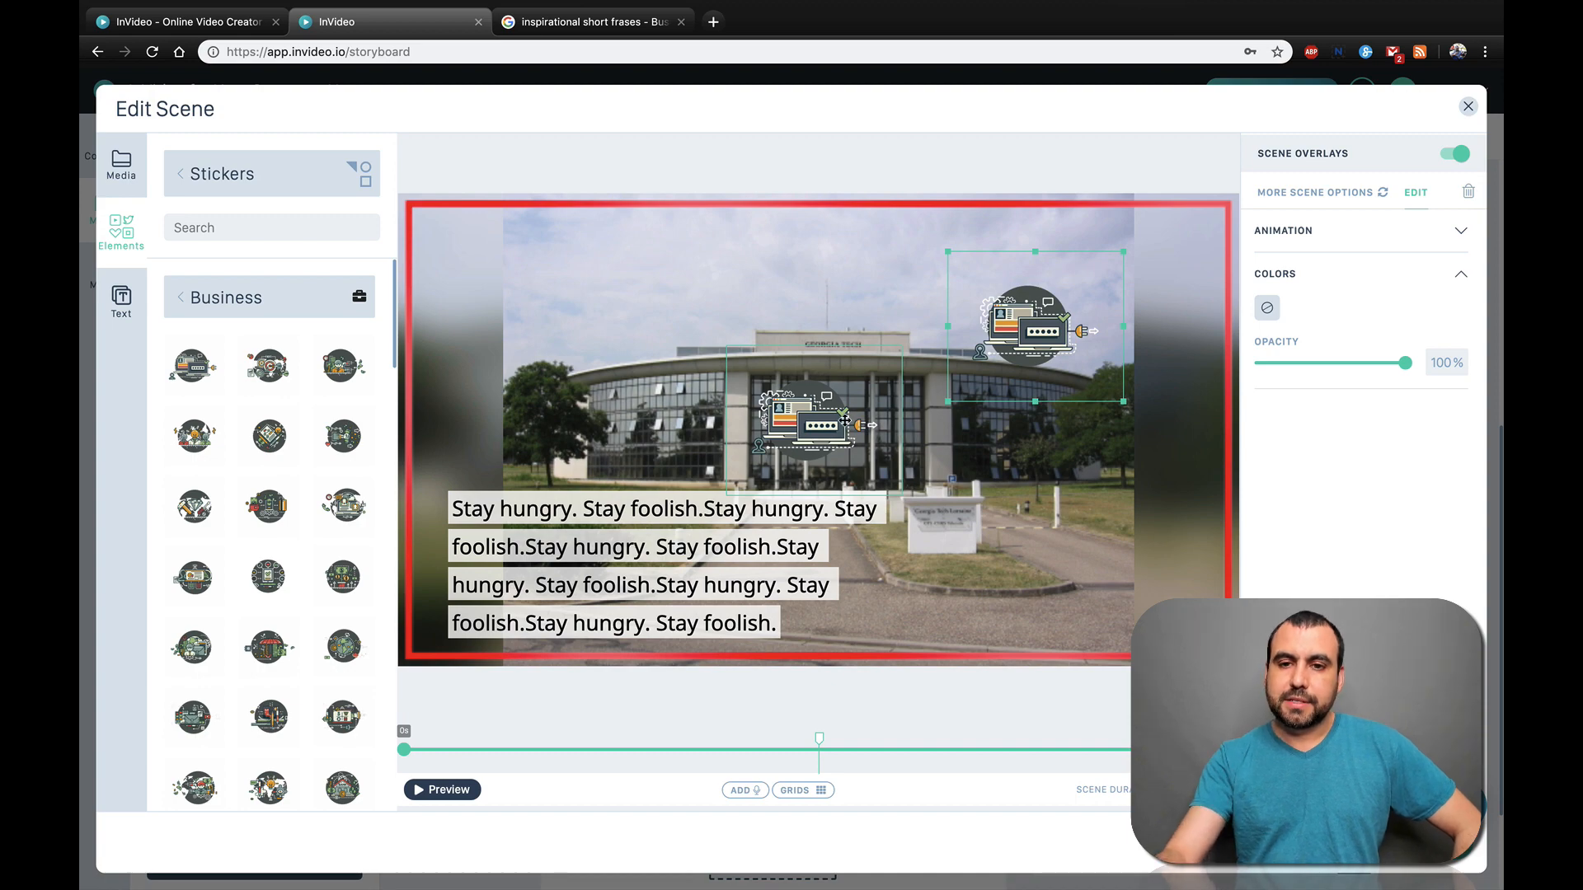
pyautogui.press('Delete')
# Move the laptop sticker into the sky above the building, preview the scene and return to the scene editor
pyautogui.click(847, 560)
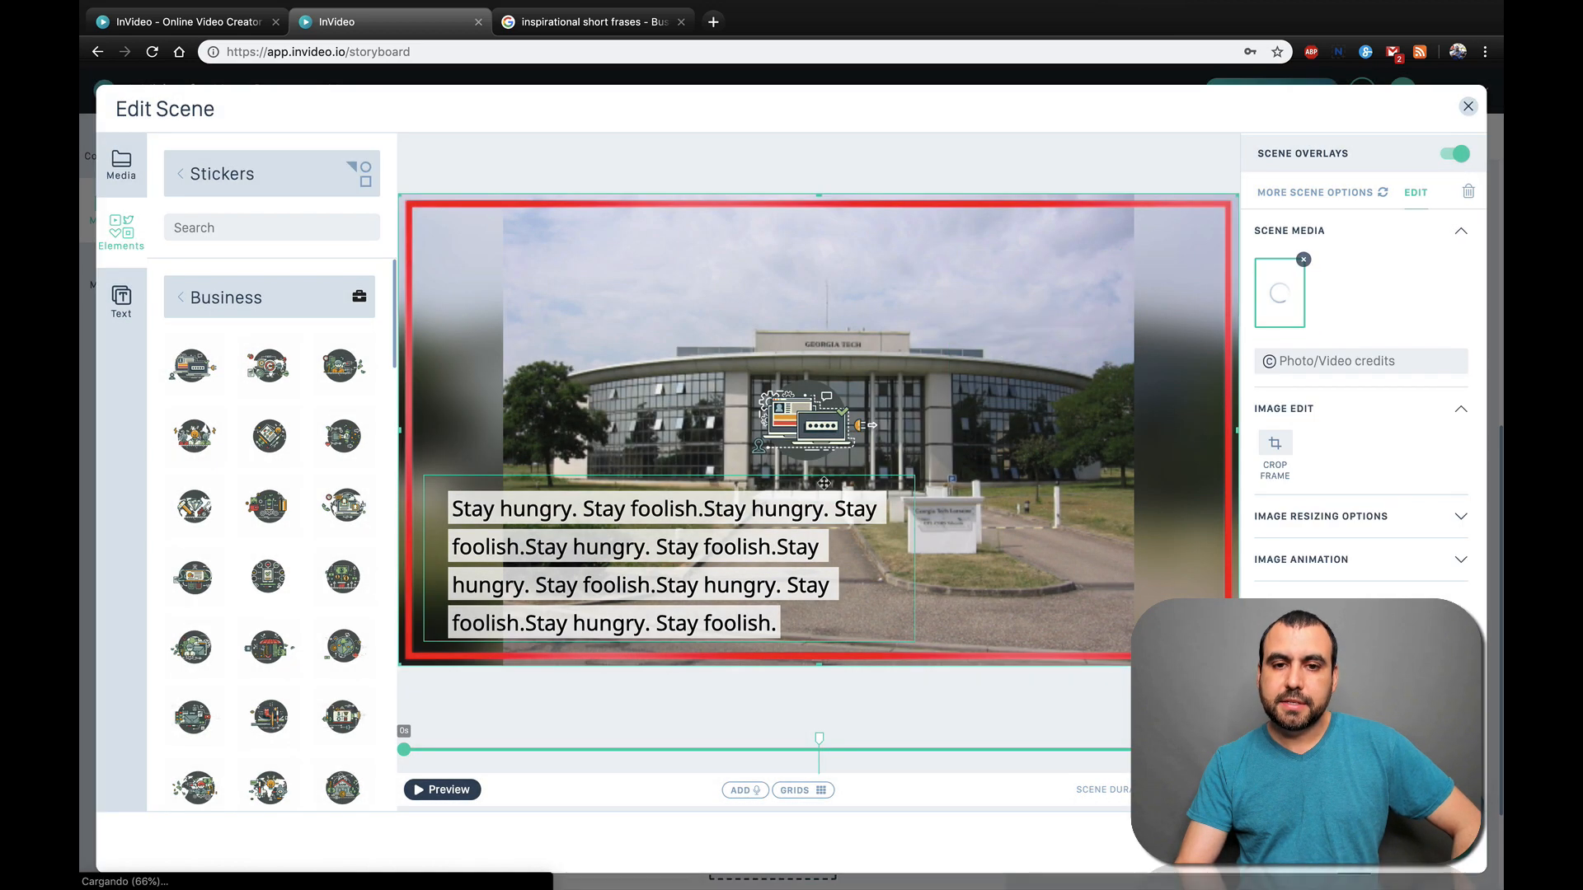
pyautogui.moveTo(804, 430); pyautogui.dragTo(948, 307)
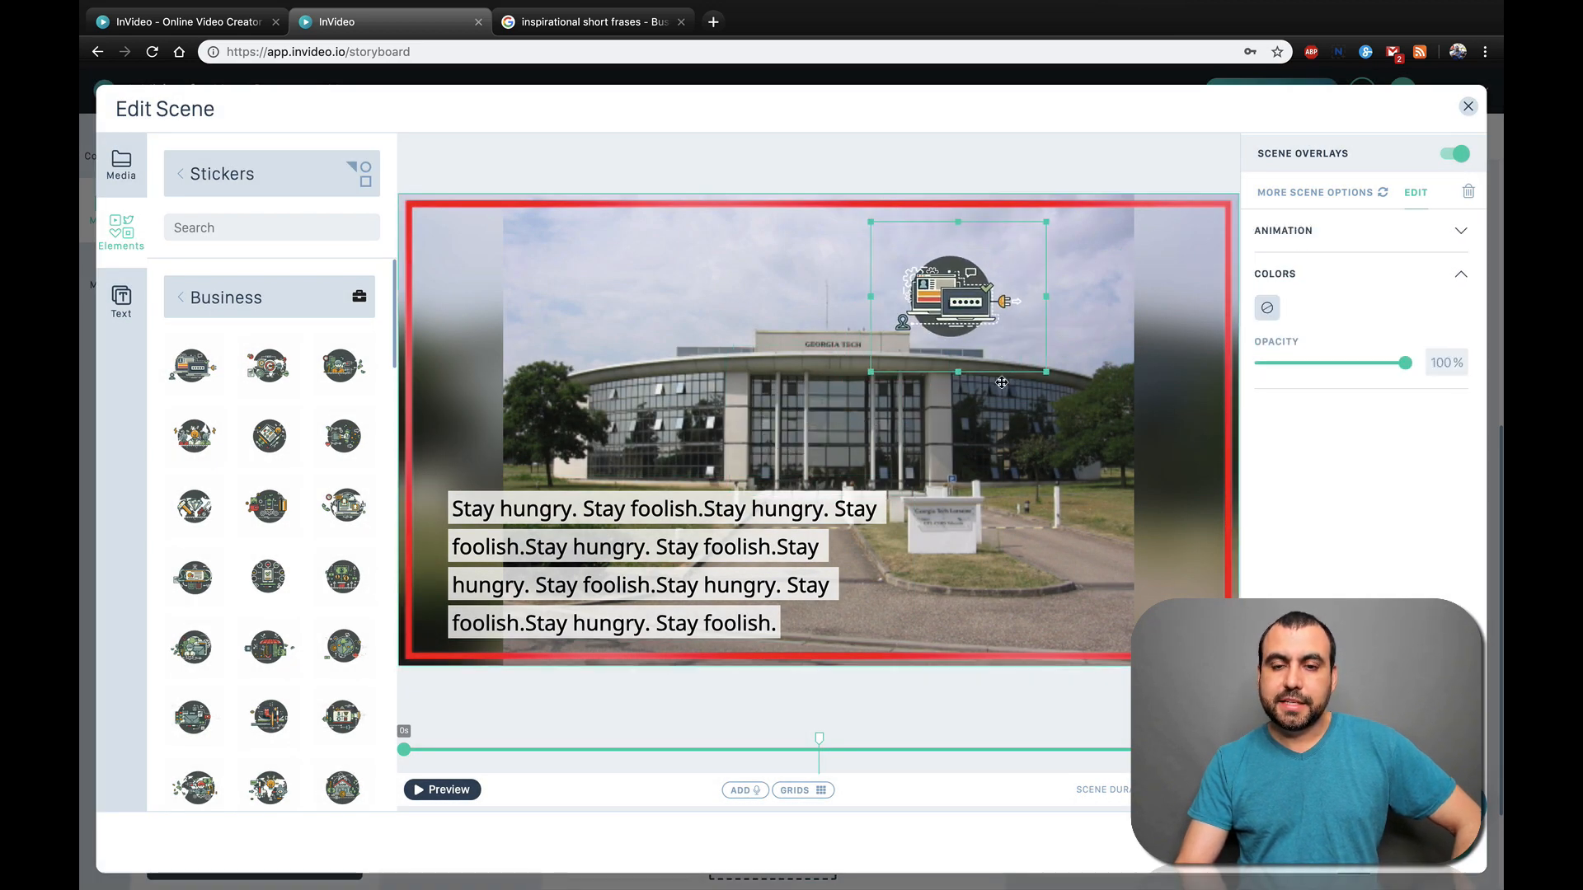
pyautogui.click(458, 789)
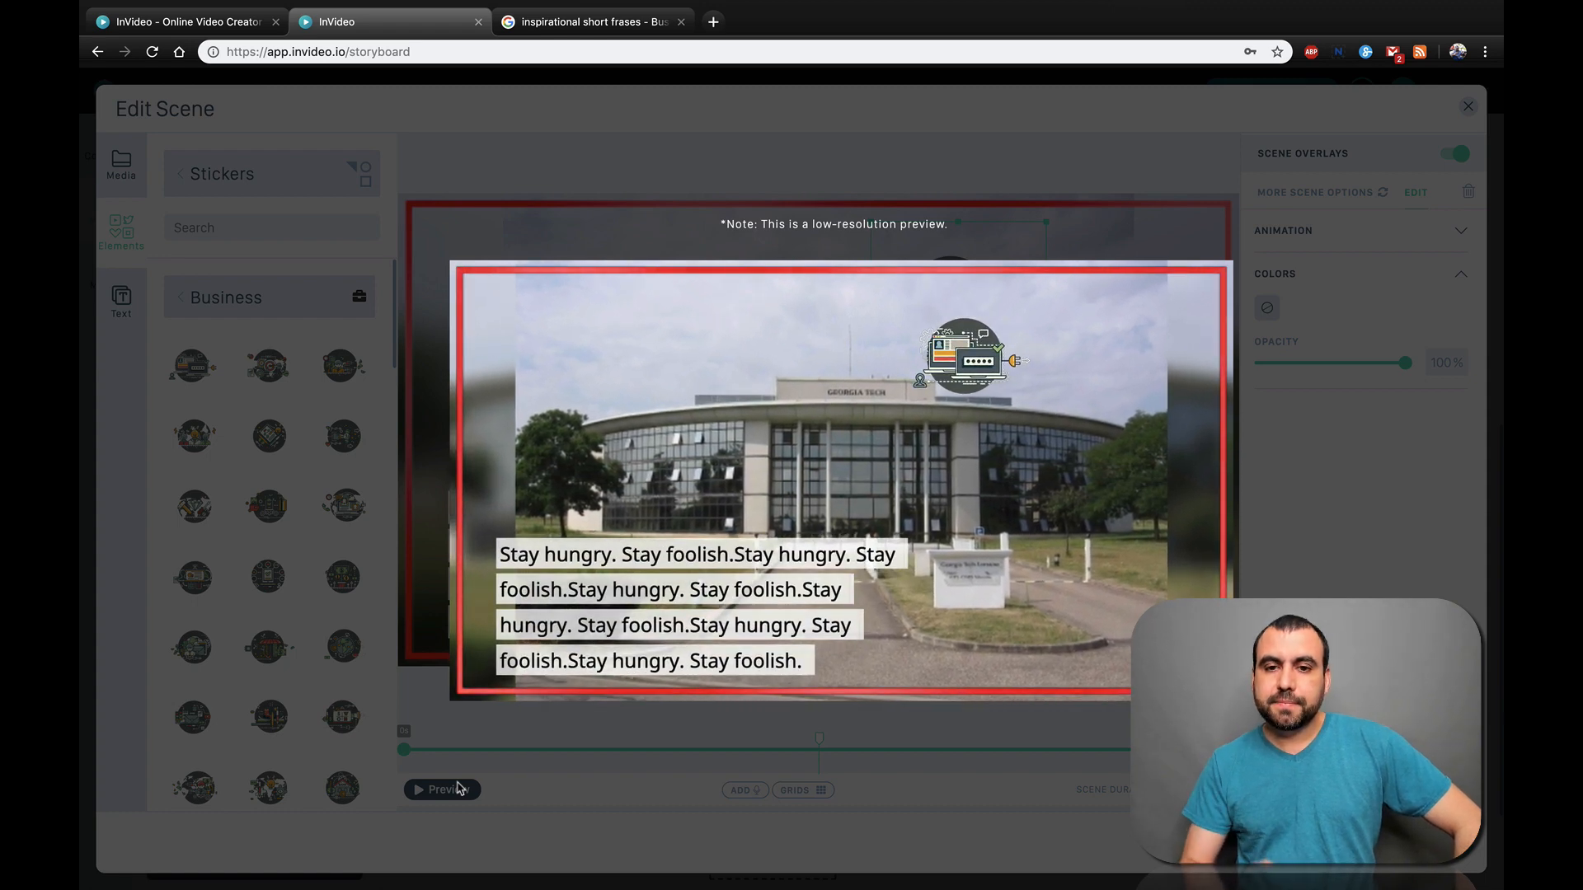
pyautogui.click(593, 202)
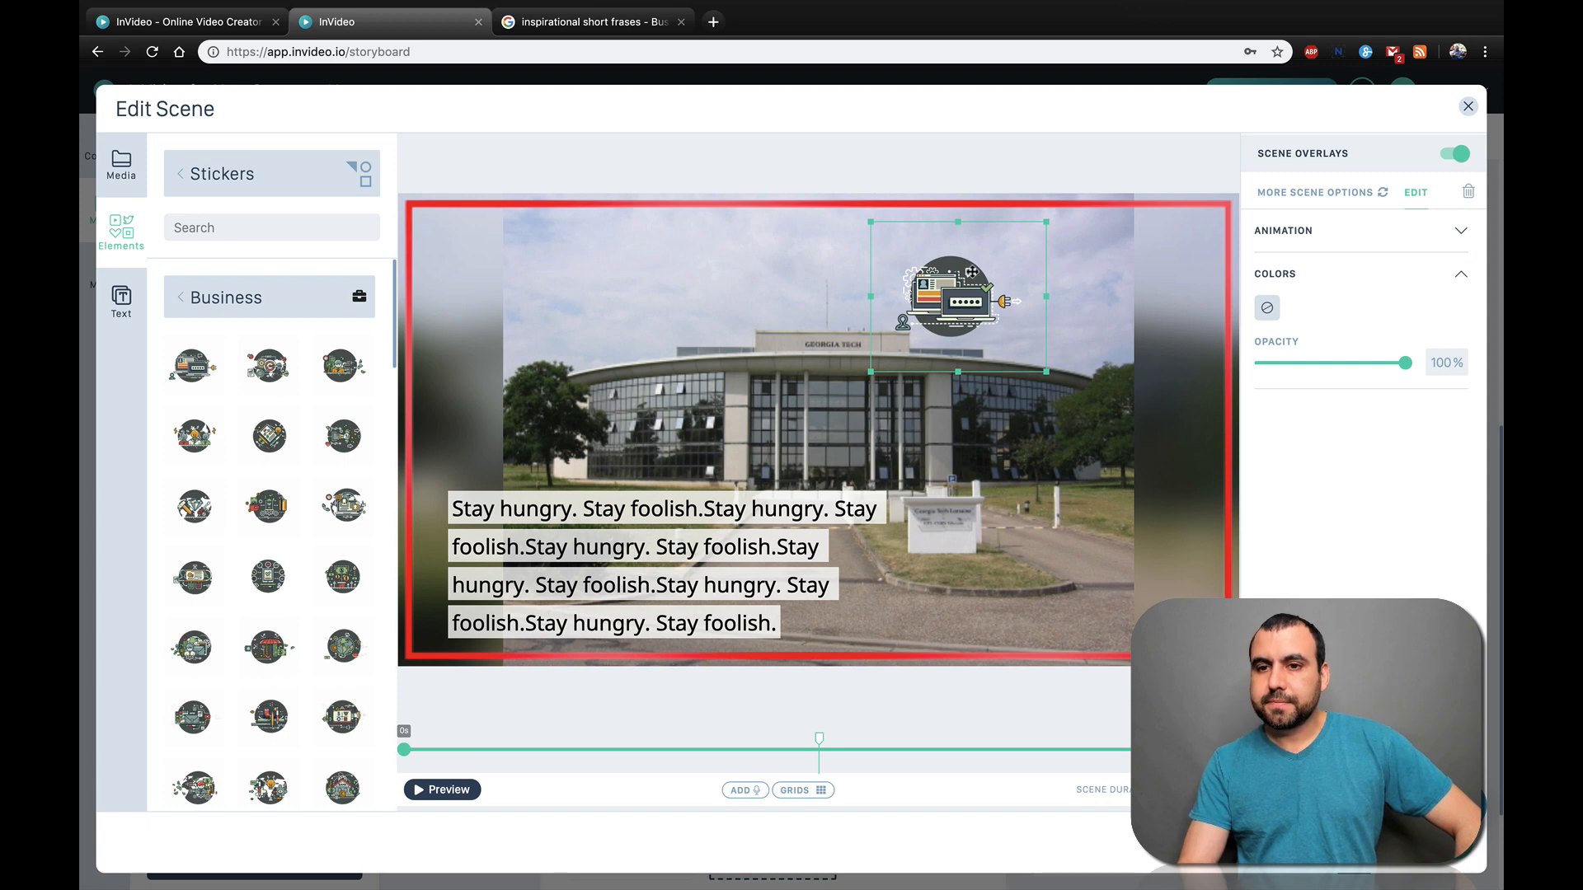
# Look through the entrance animations available for the laptop sticker and leave its current animation selected
pyautogui.click(1459, 231)
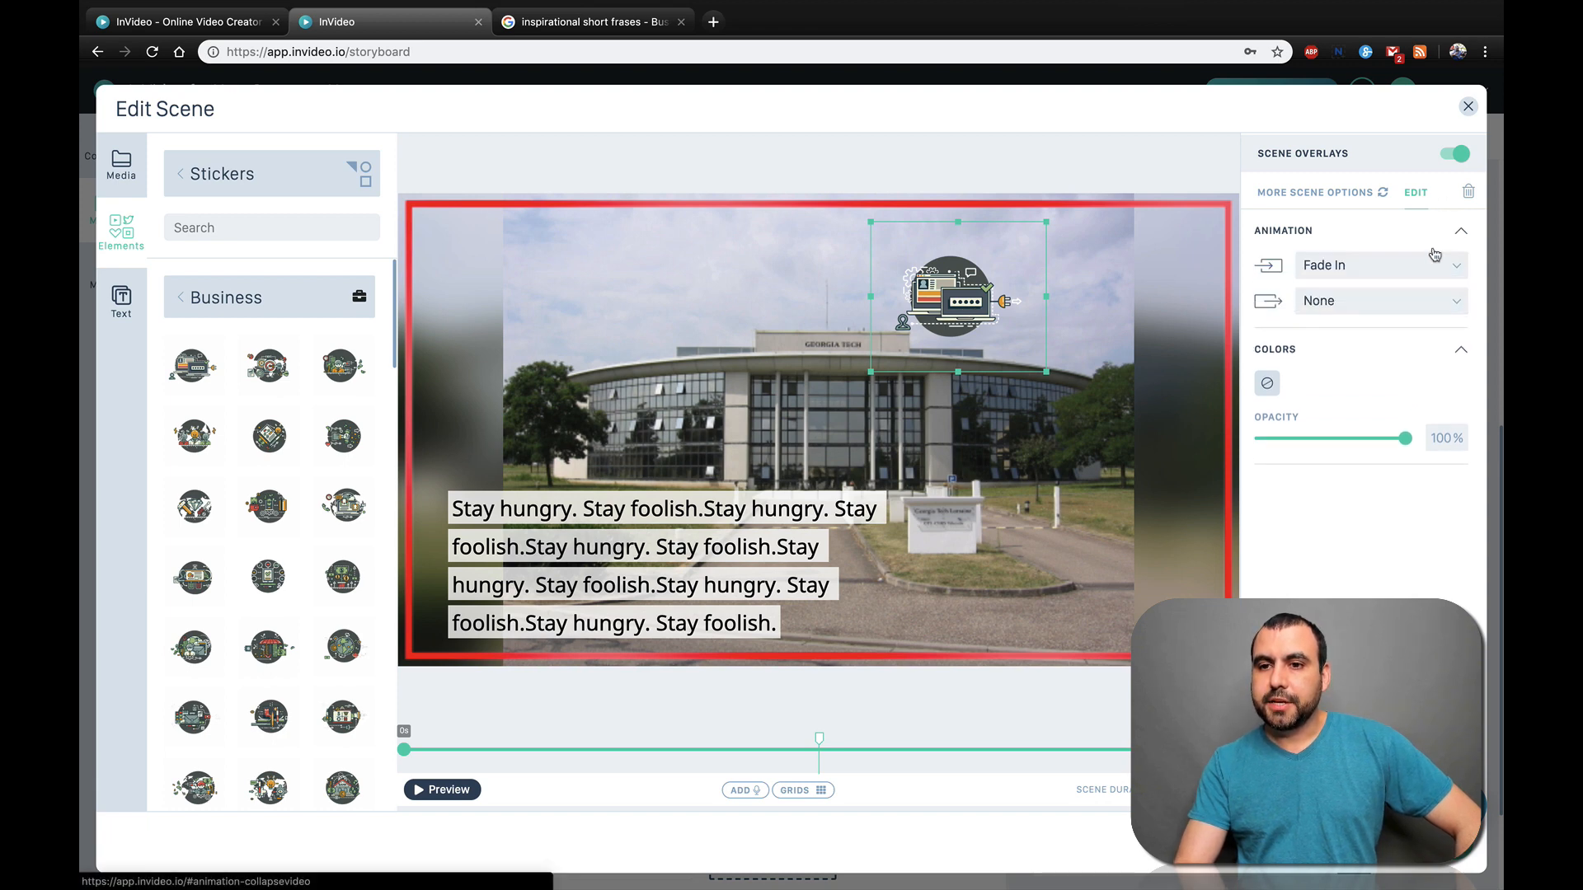
pyautogui.click(1343, 272)
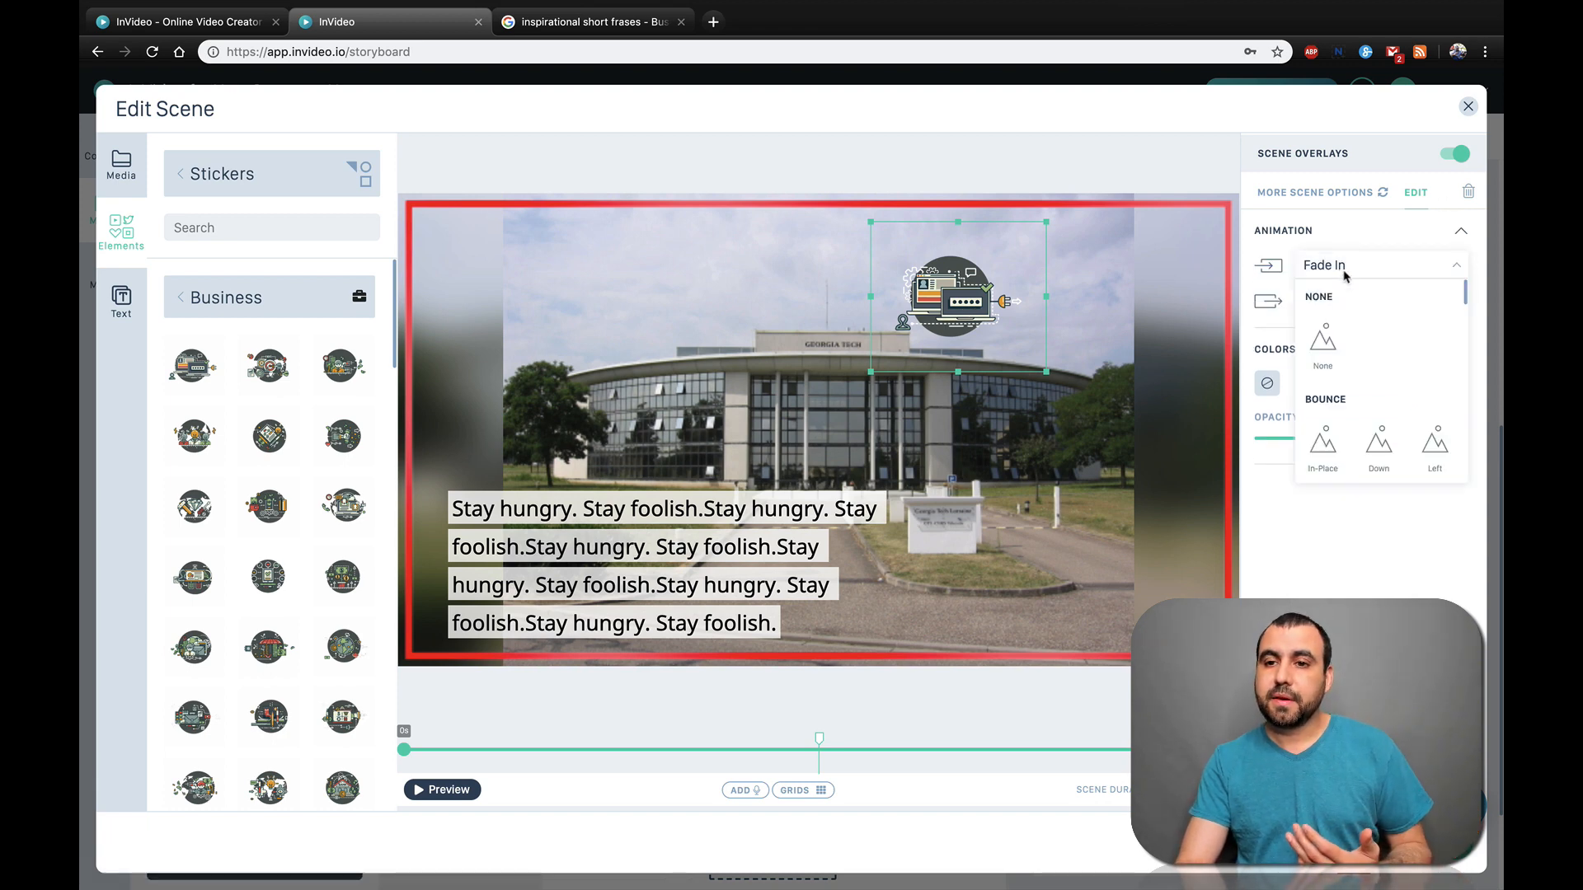
pyautogui.scroll(-5, 1352, 396)
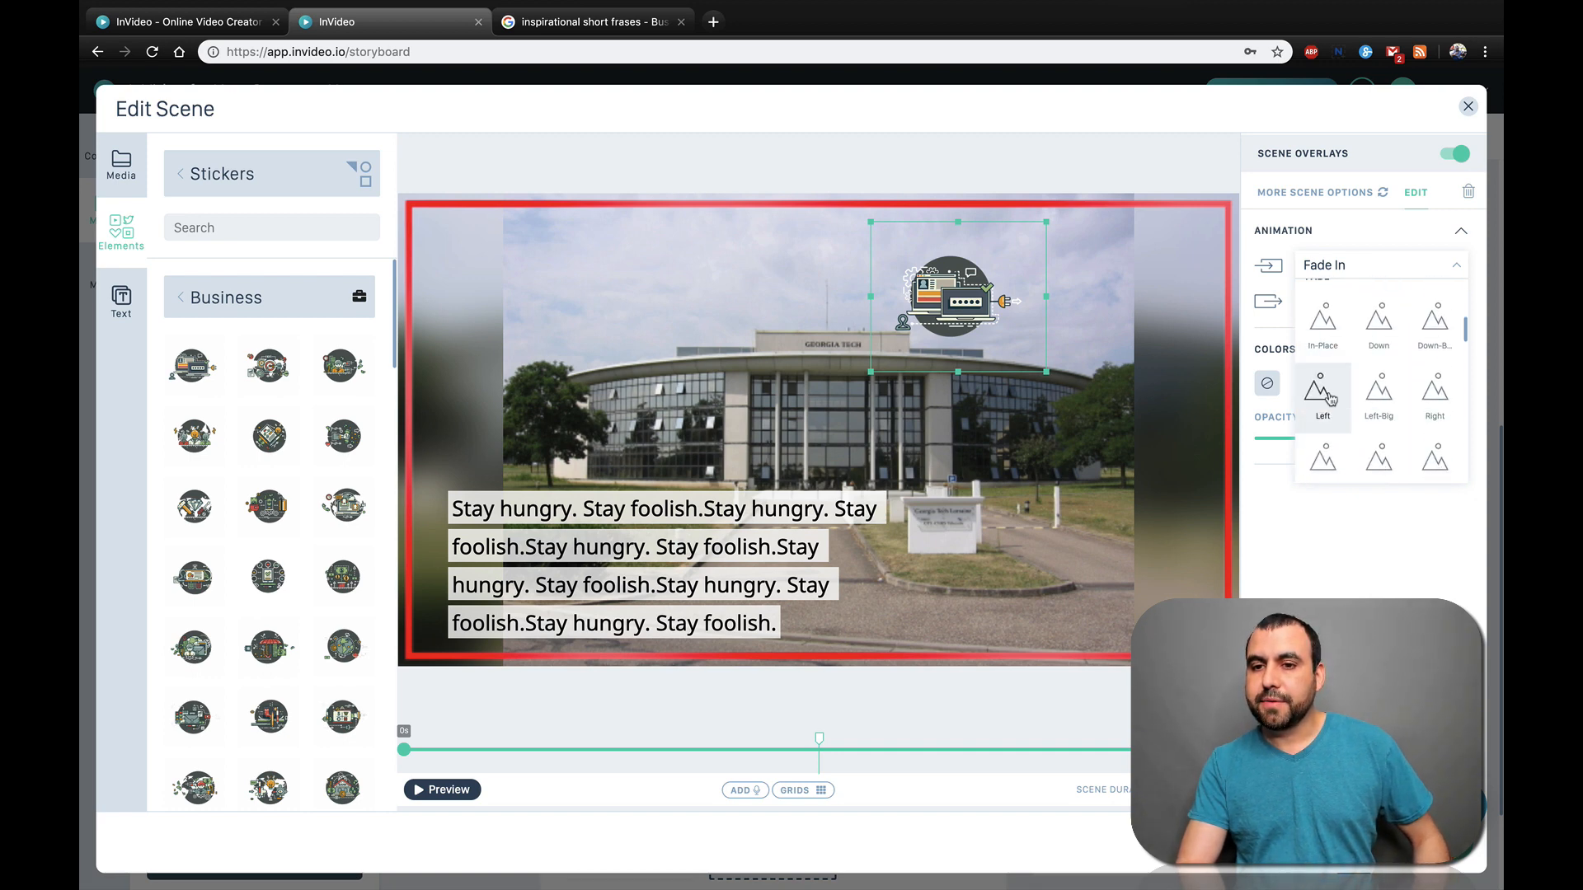
pyautogui.scroll(5, 1354, 309)
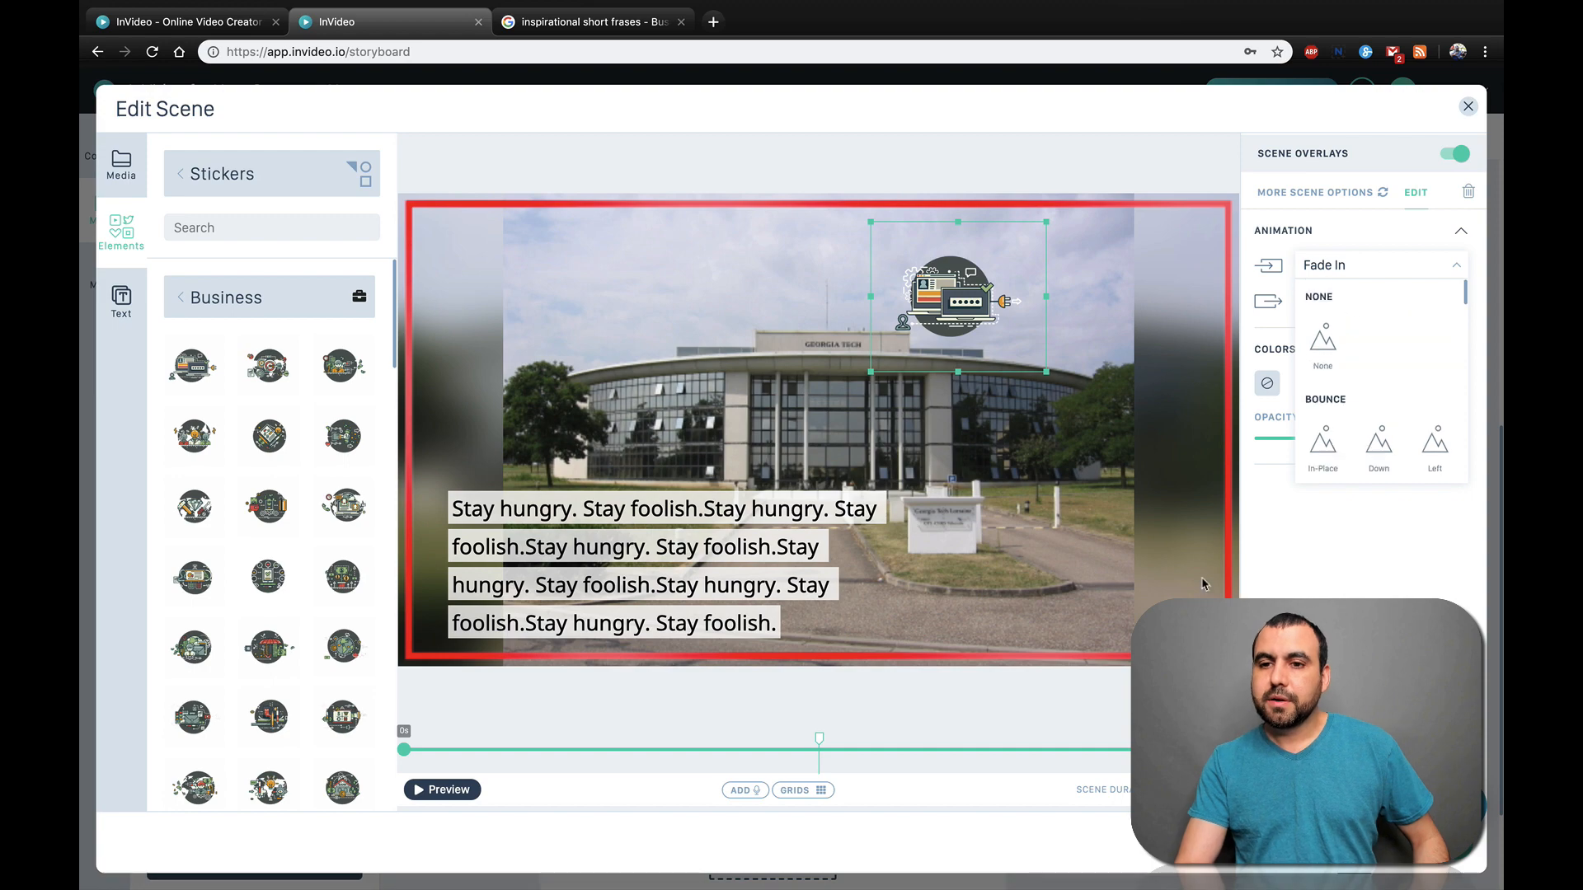
pyautogui.click(1059, 489)
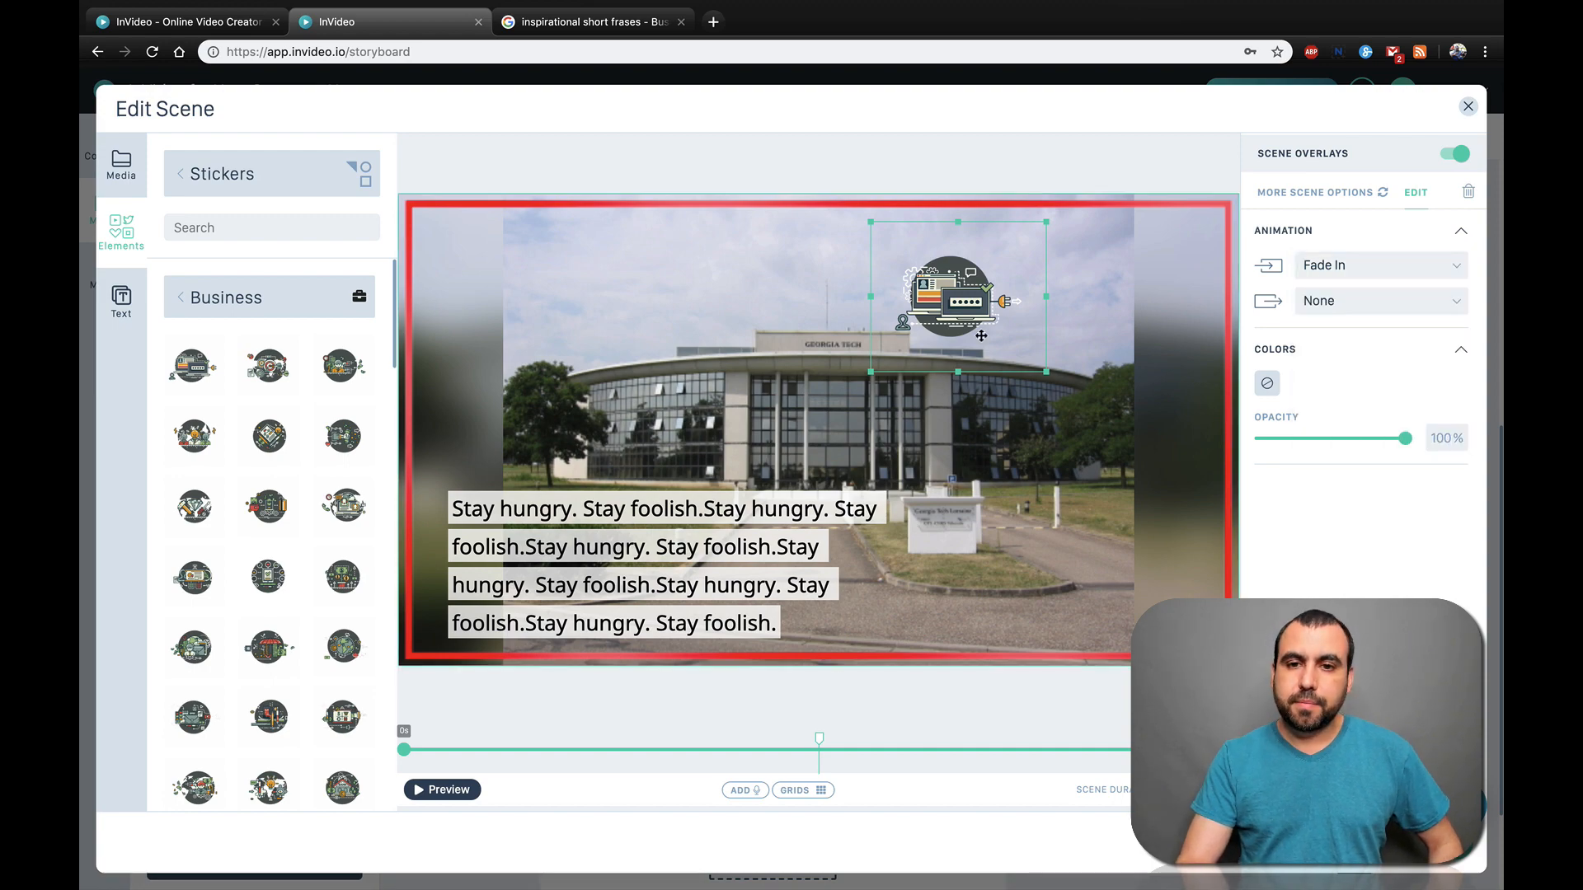
# Delete the laptop sticker from the scene, confirm its removal and leave the sticker library
pyautogui.press('Delete')
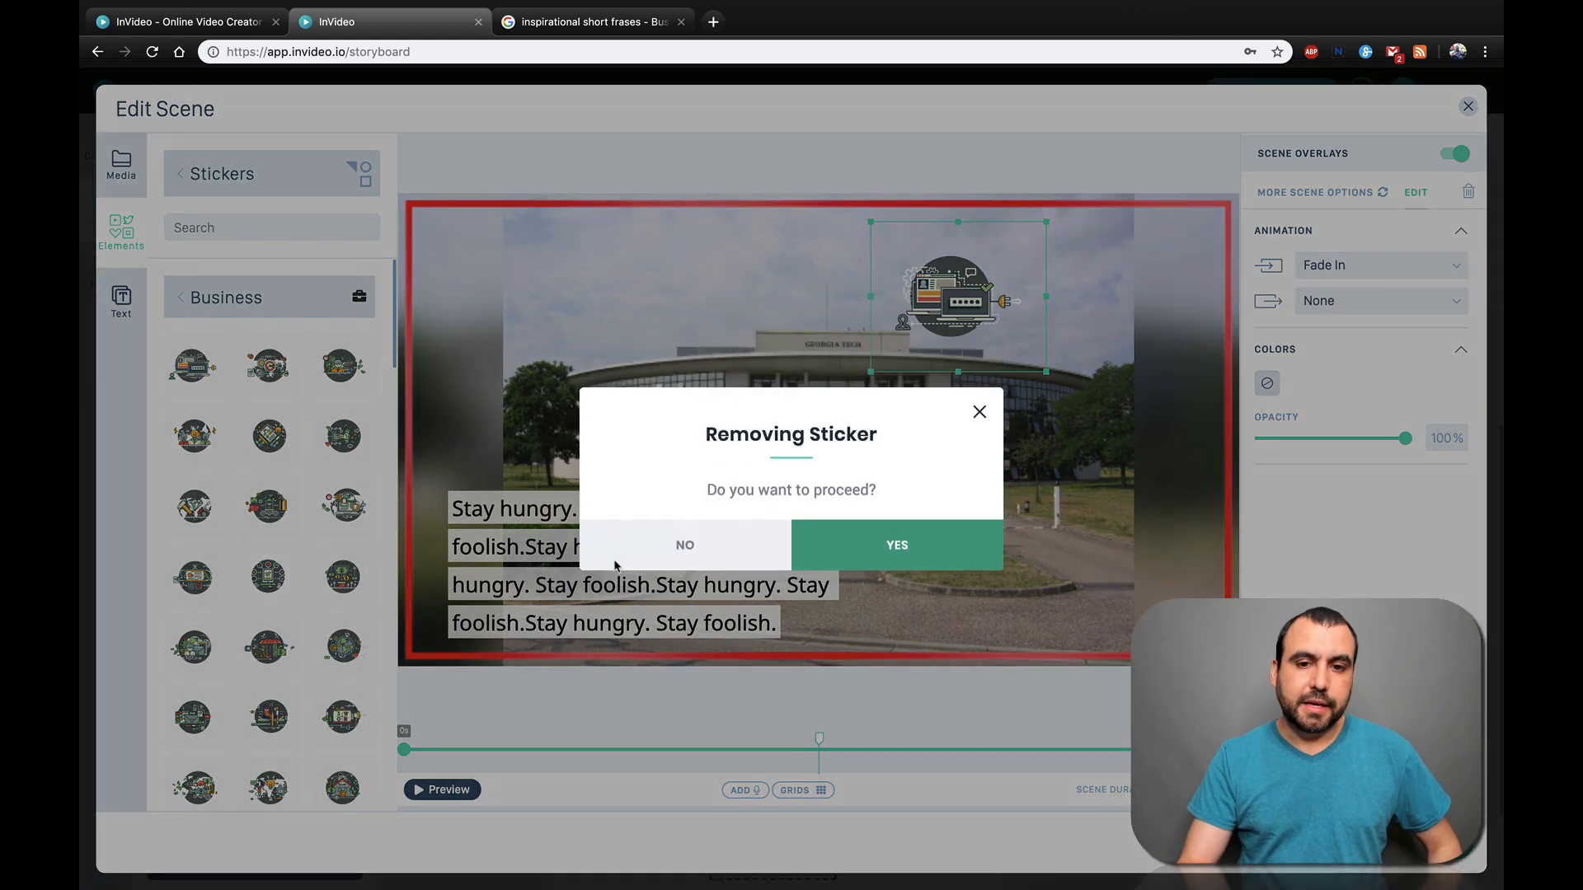
pyautogui.click(876, 563)
pyautogui.click(176, 307)
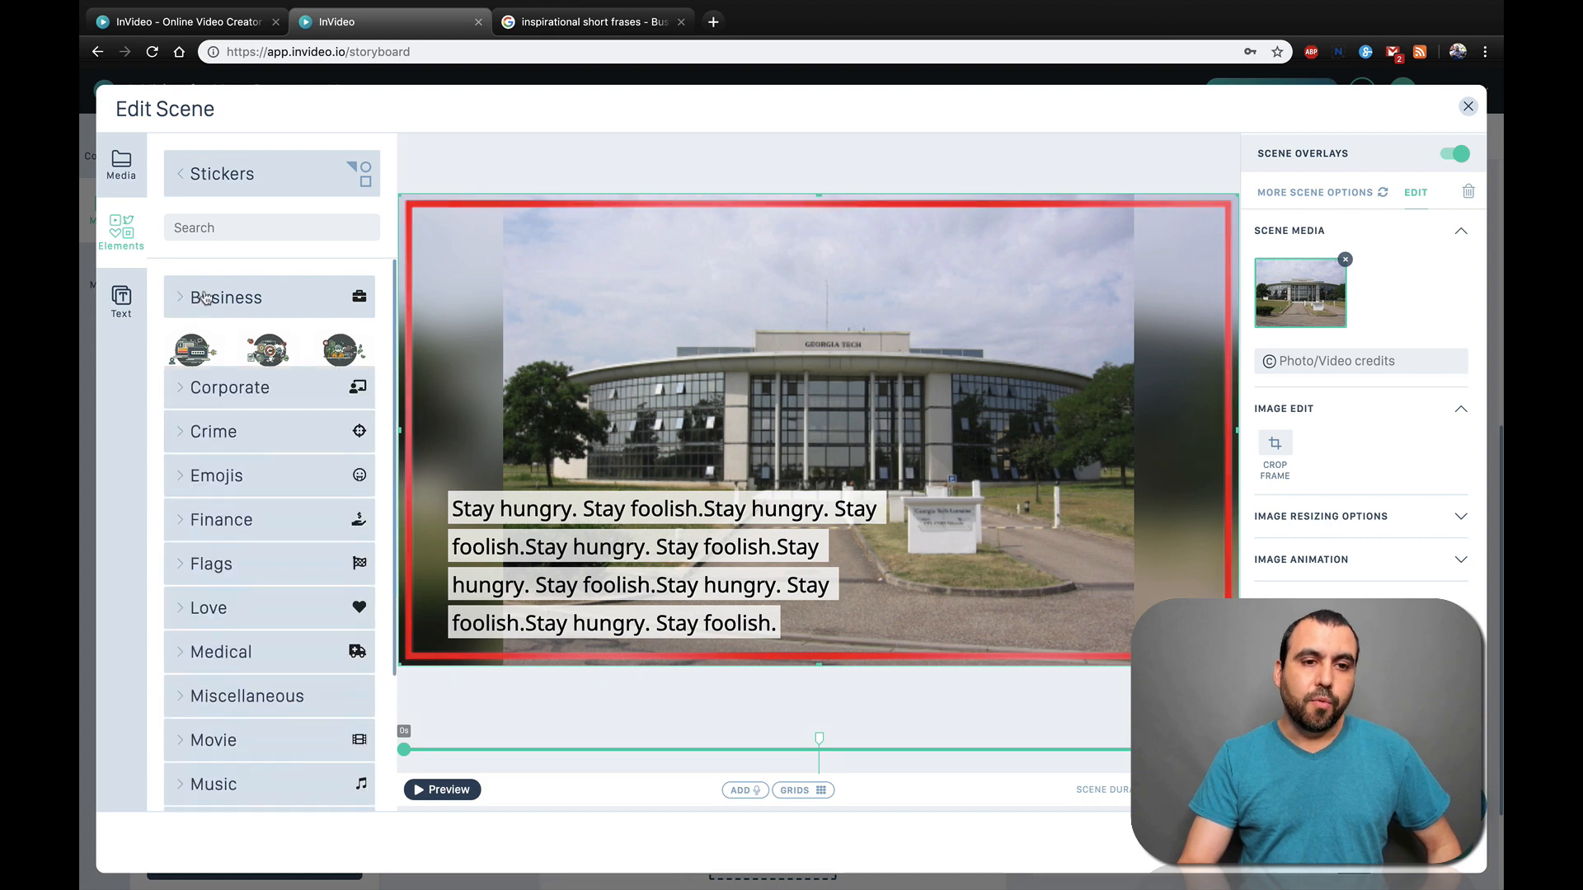
pyautogui.scroll(-3, 278, 590)
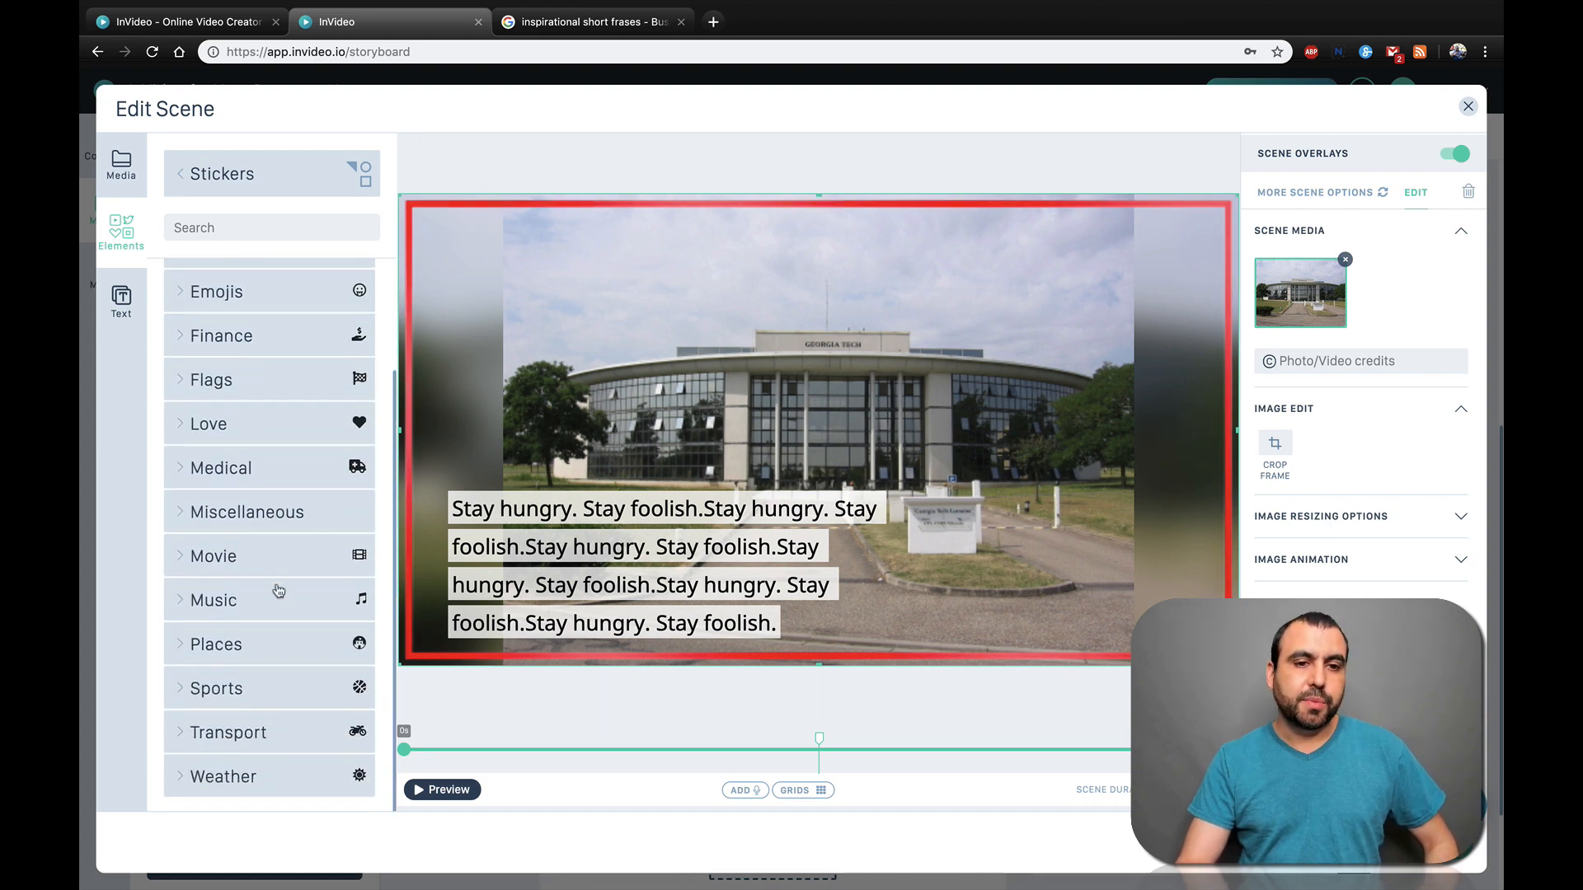
pyautogui.scroll(3, 272, 536)
pyautogui.click(198, 180)
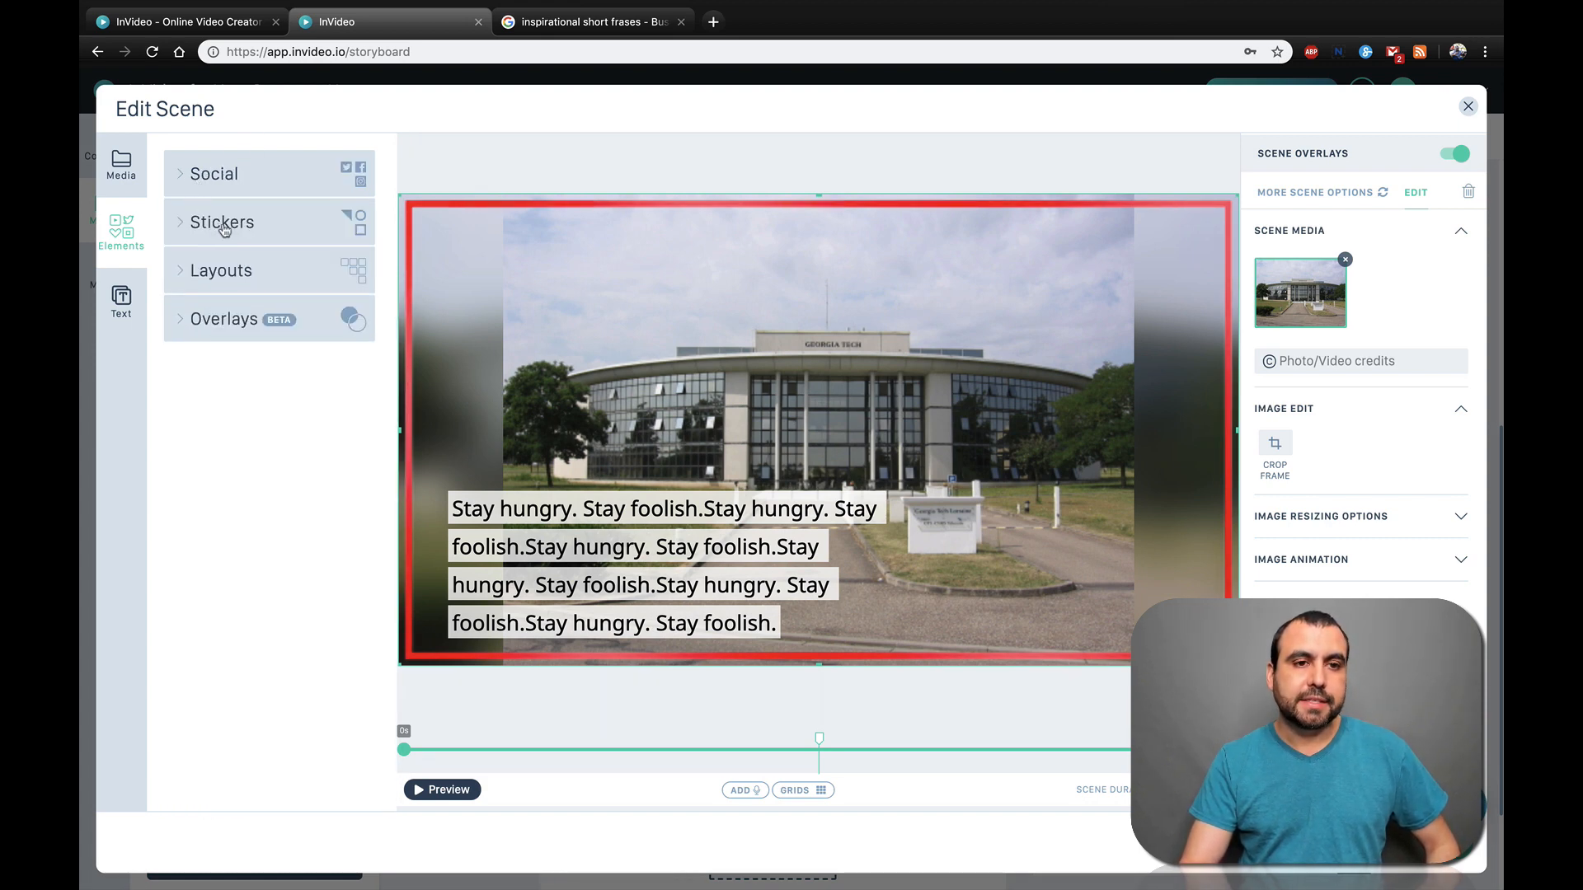
# Apply the three-image layout with two stacked frames on the left and one tall frame on the right
pyautogui.click(217, 270)
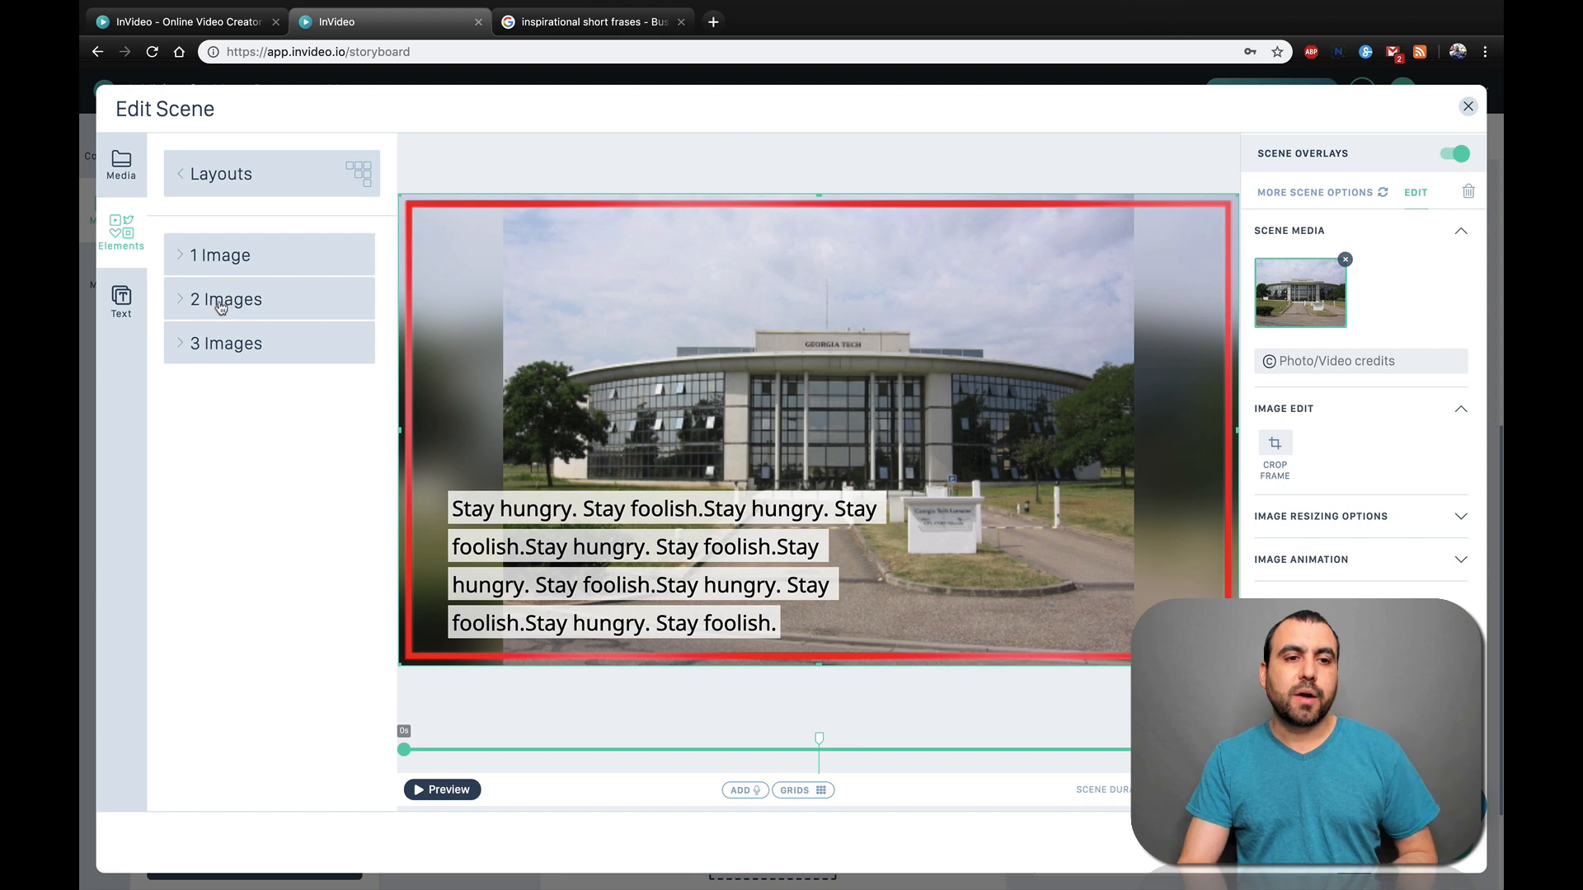
pyautogui.click(222, 350)
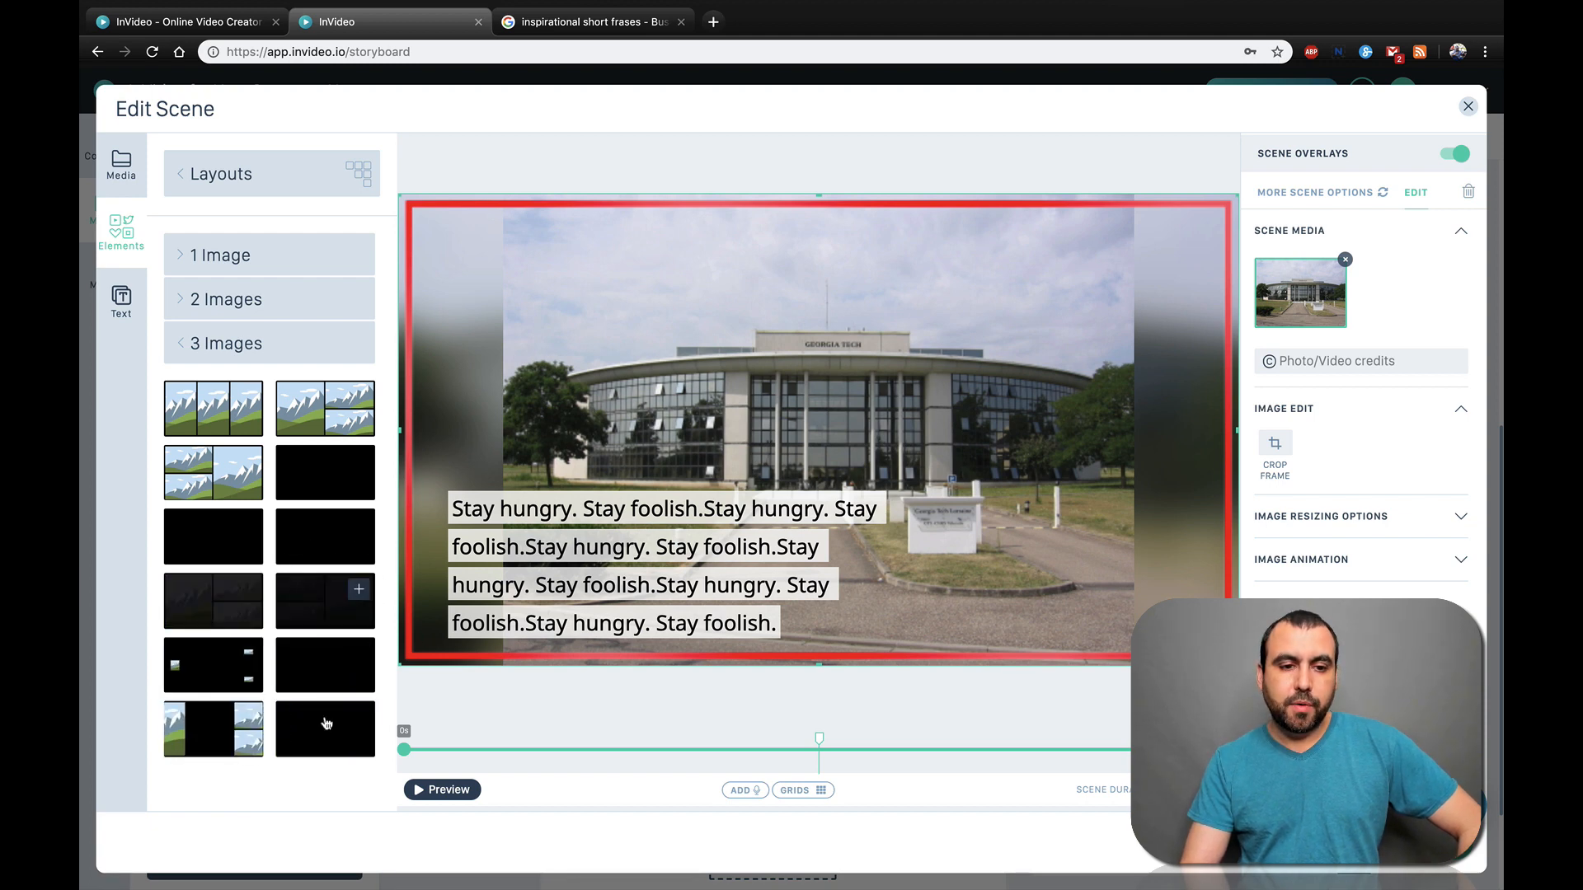
pyautogui.click(357, 719)
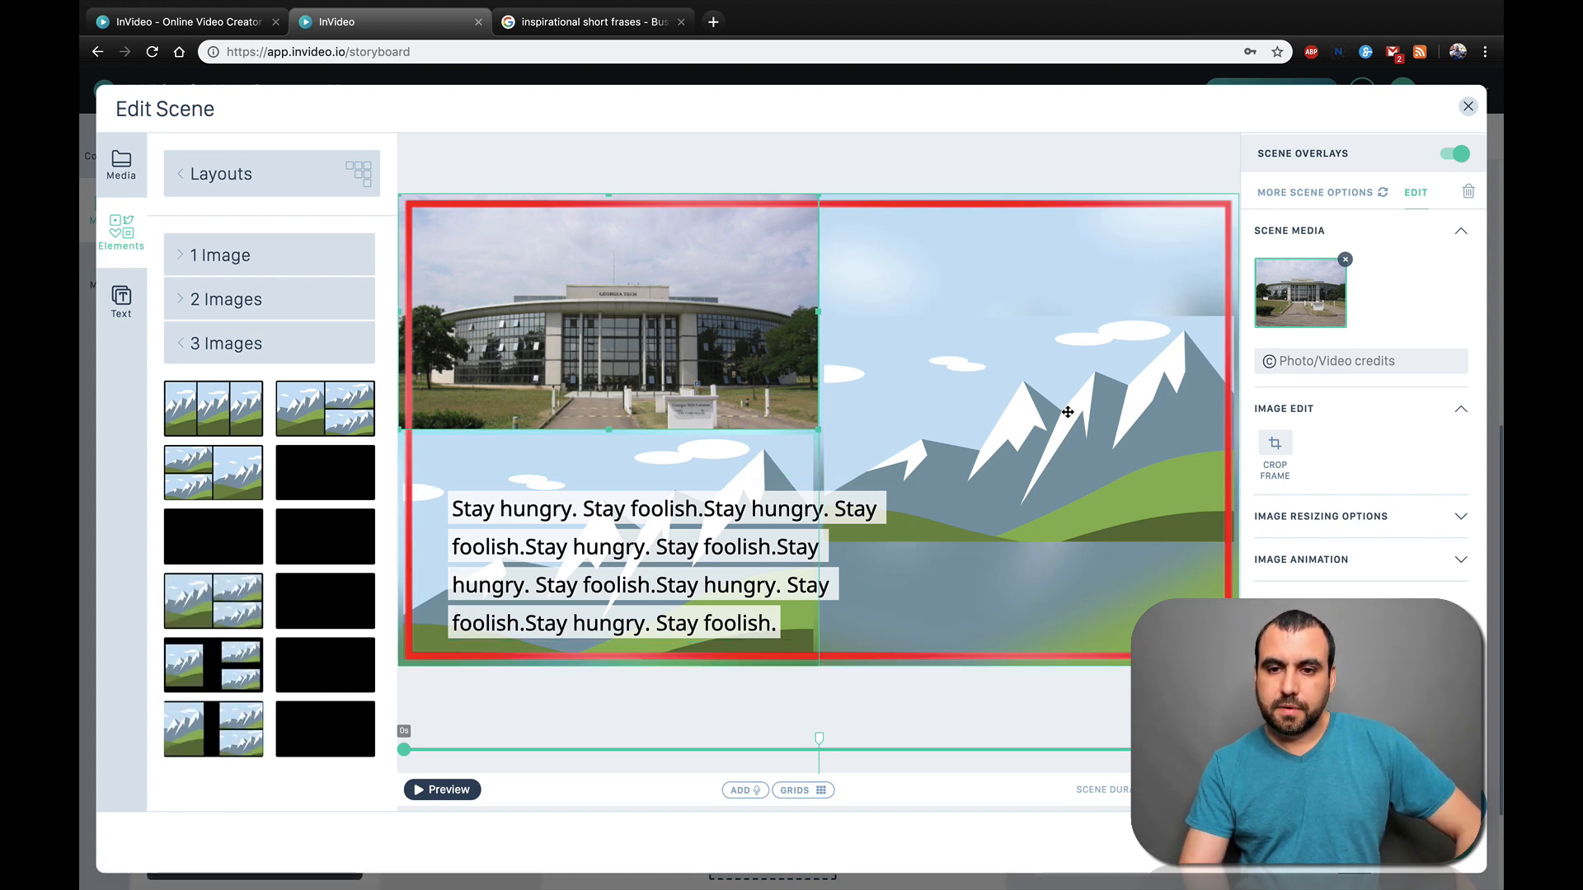
# Replace the placeholder in the tall right frame with the colourful social media tree image from the media search results
pyautogui.click(1065, 404)
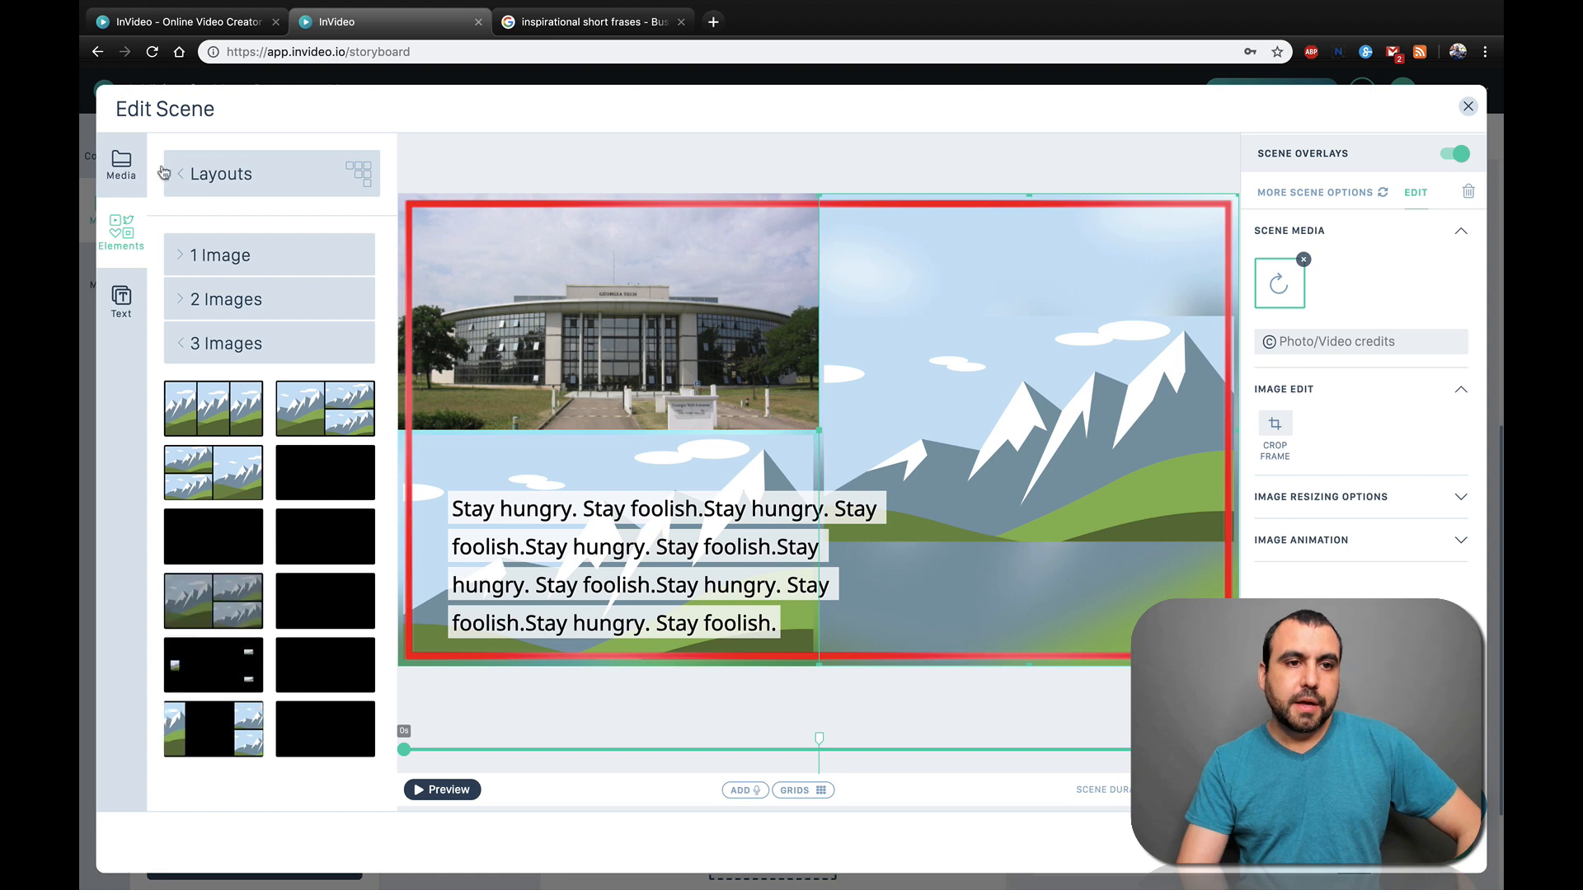
pyautogui.click(132, 183)
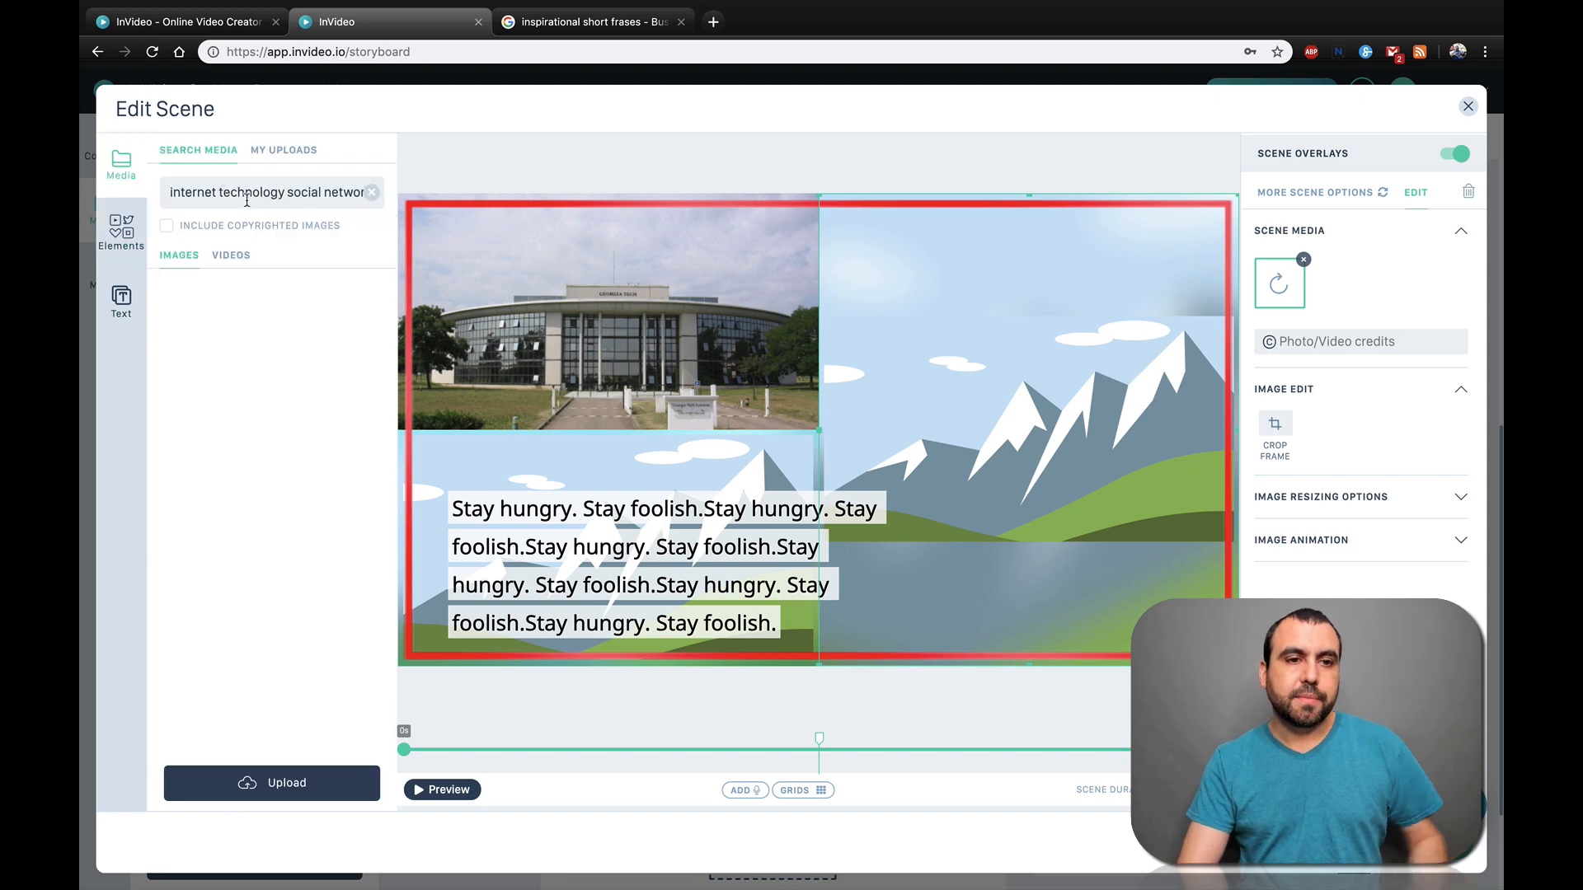
pyautogui.click(281, 153)
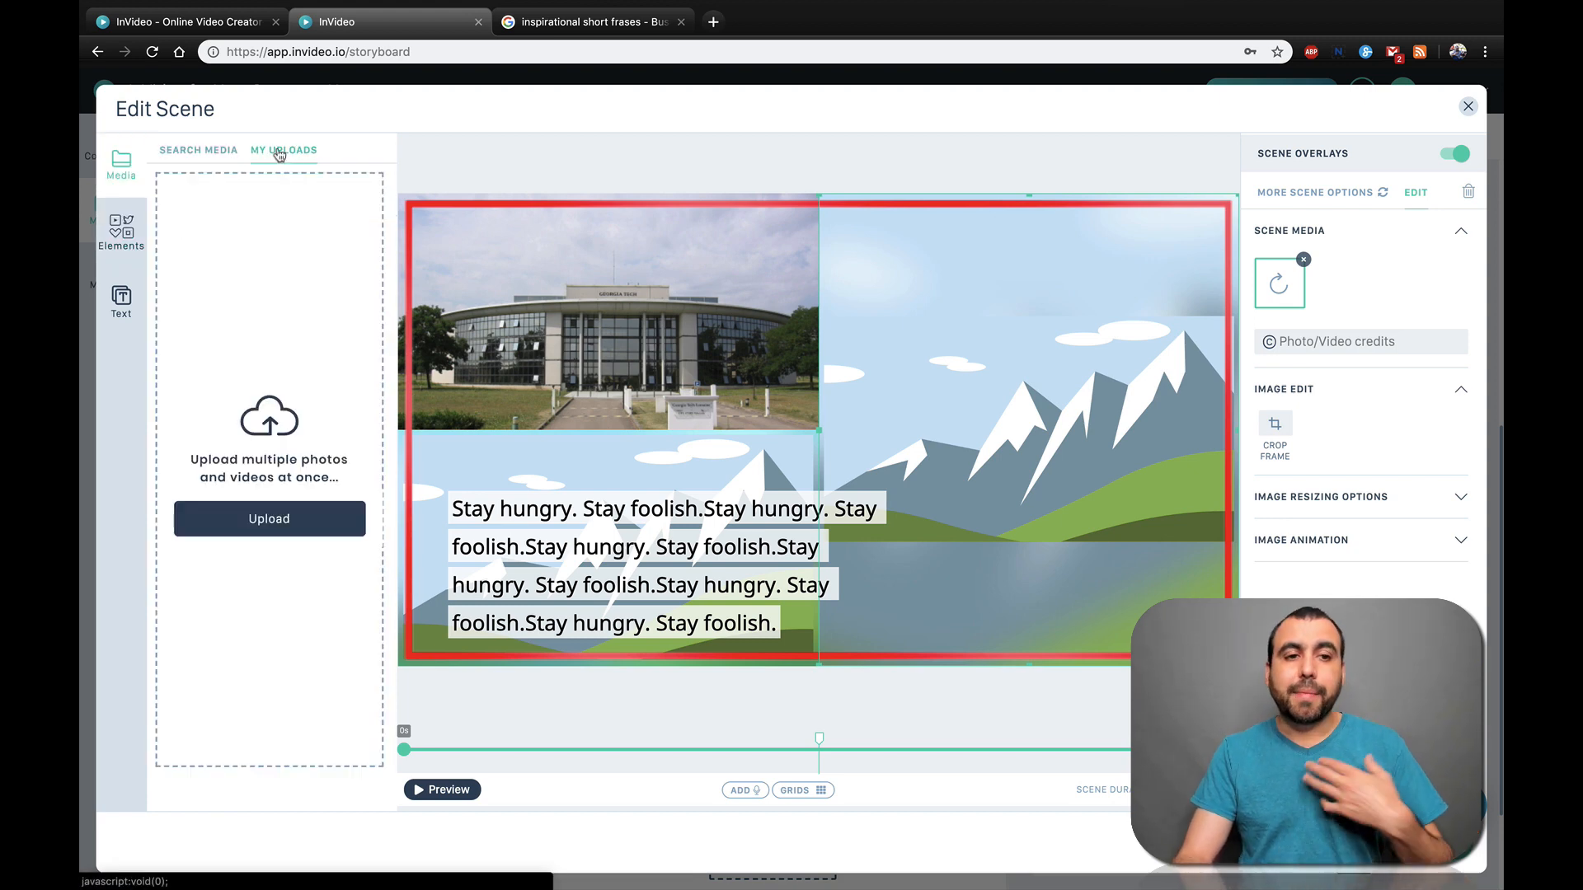
pyautogui.click(215, 157)
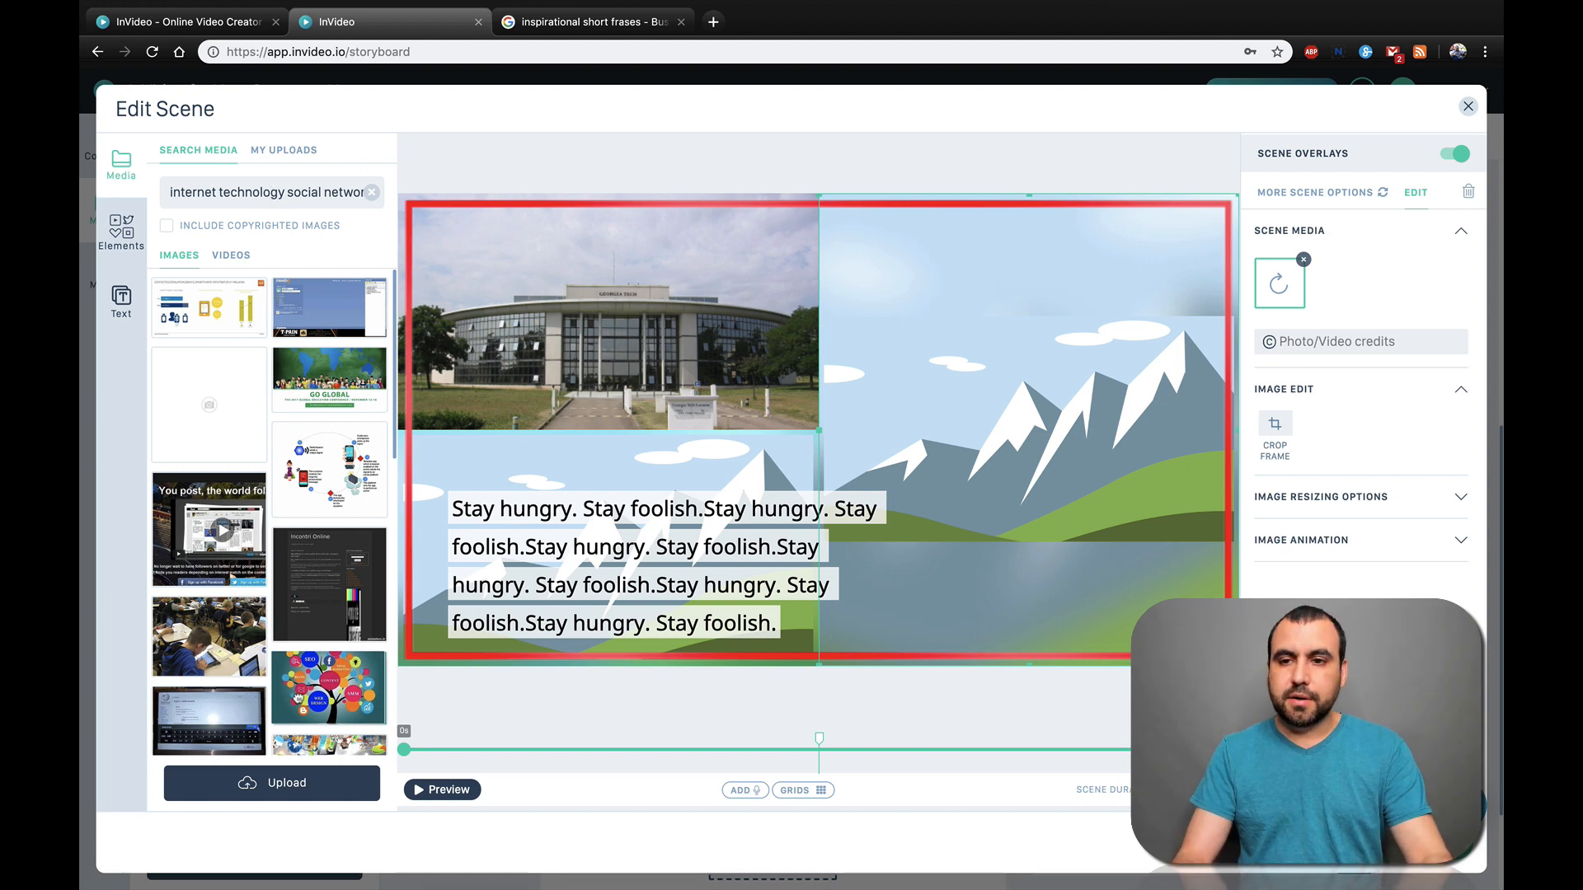
pyautogui.moveTo(298, 698); pyautogui.dragTo(1117, 437)
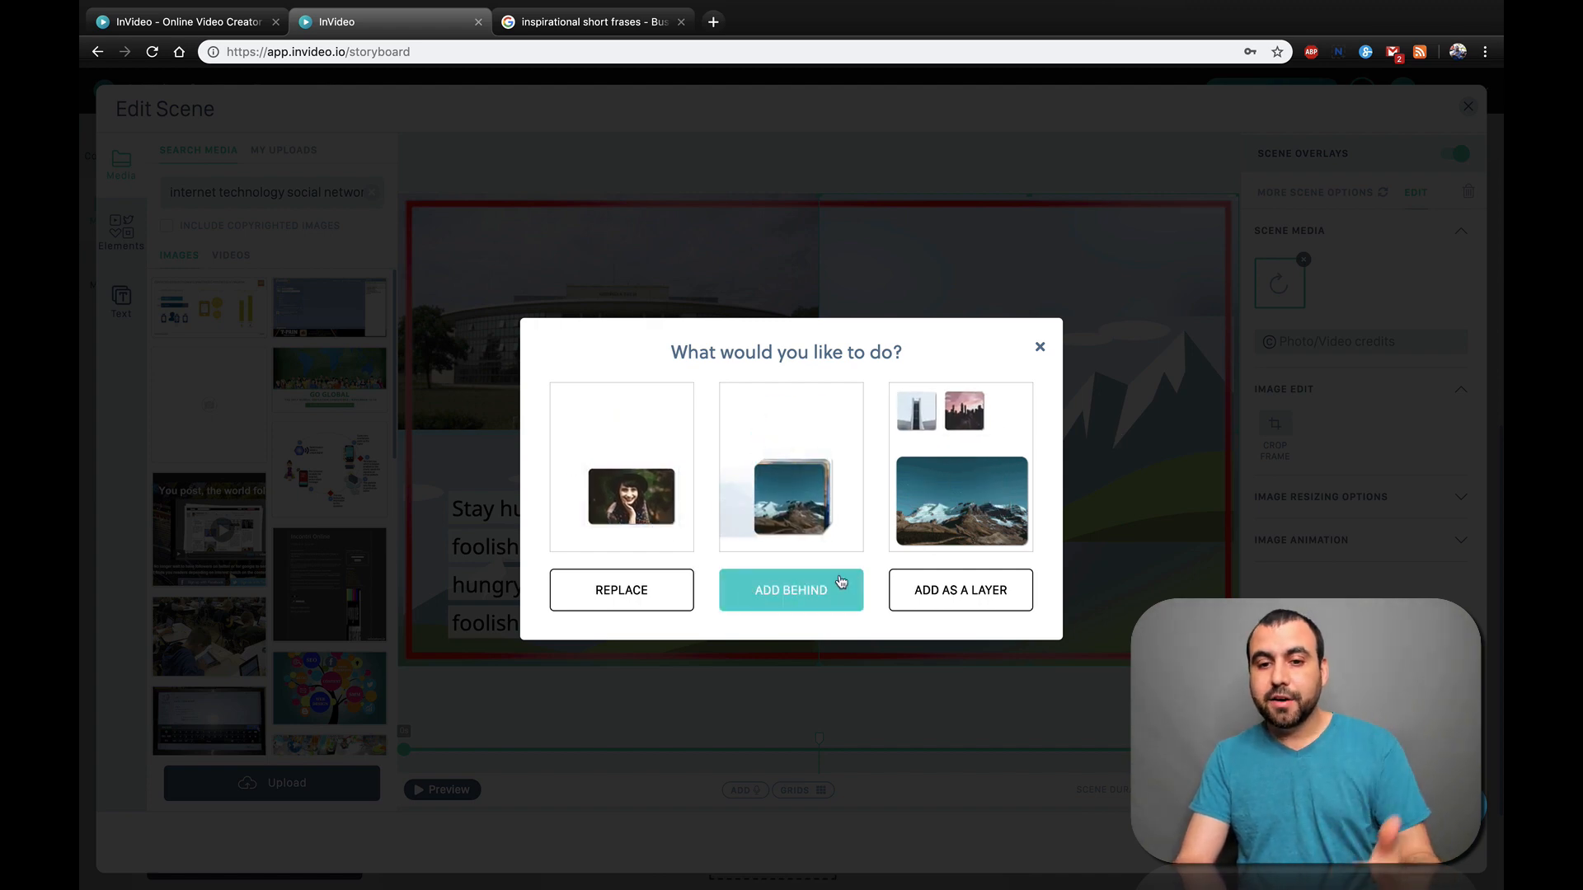
pyautogui.click(662, 603)
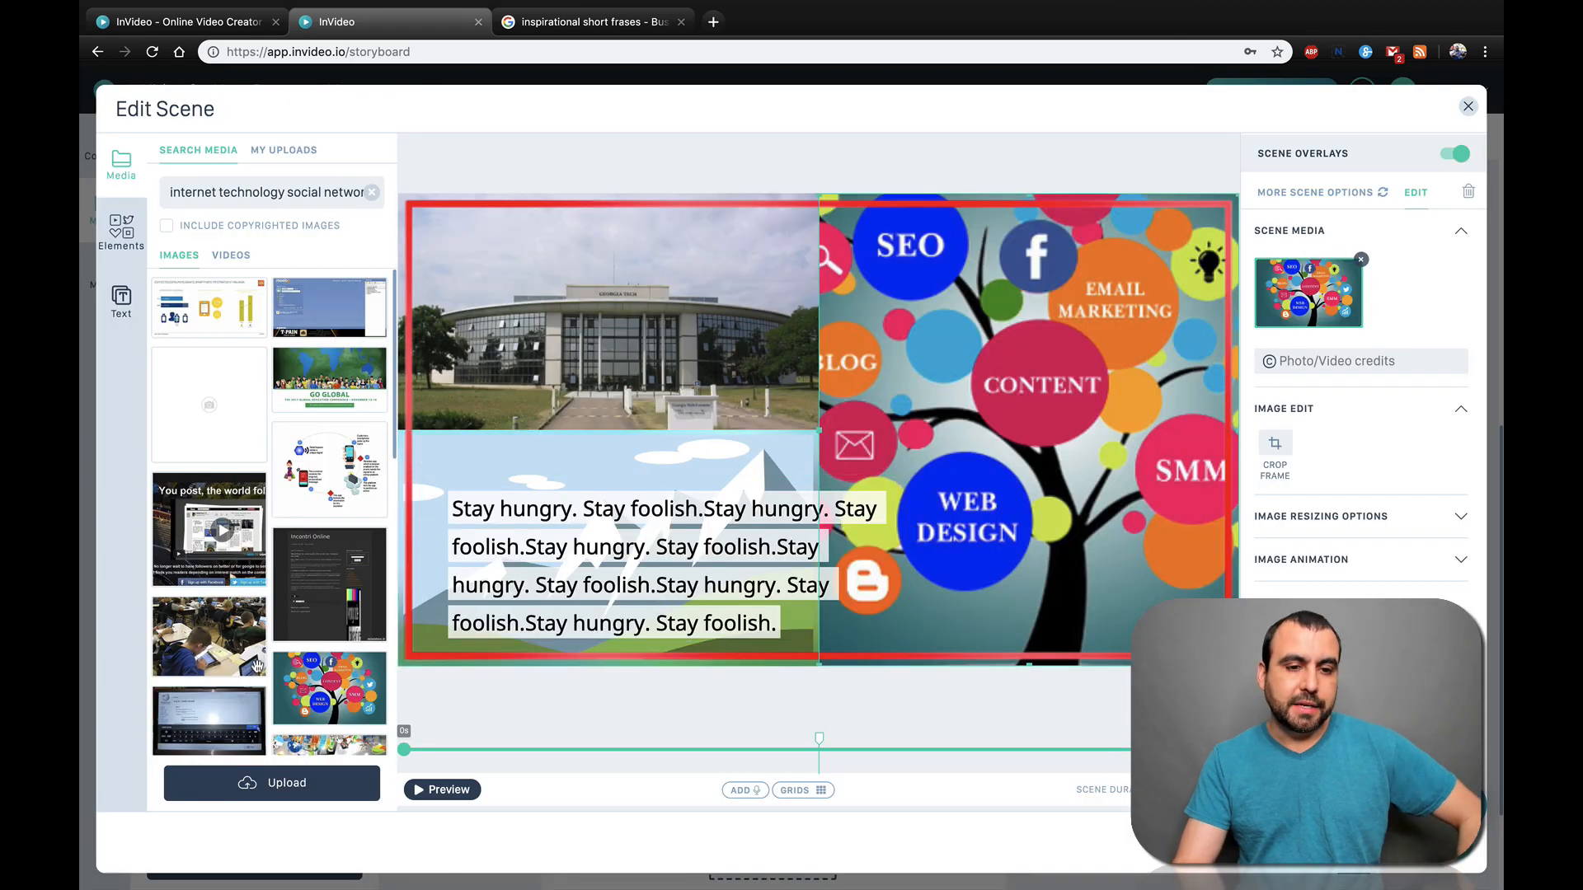
# Replace the lower-left placeholder with the blue globe network image and the tall right frame's image with the blue padlock circuit image
pyautogui.scroll(-3, 195, 710)
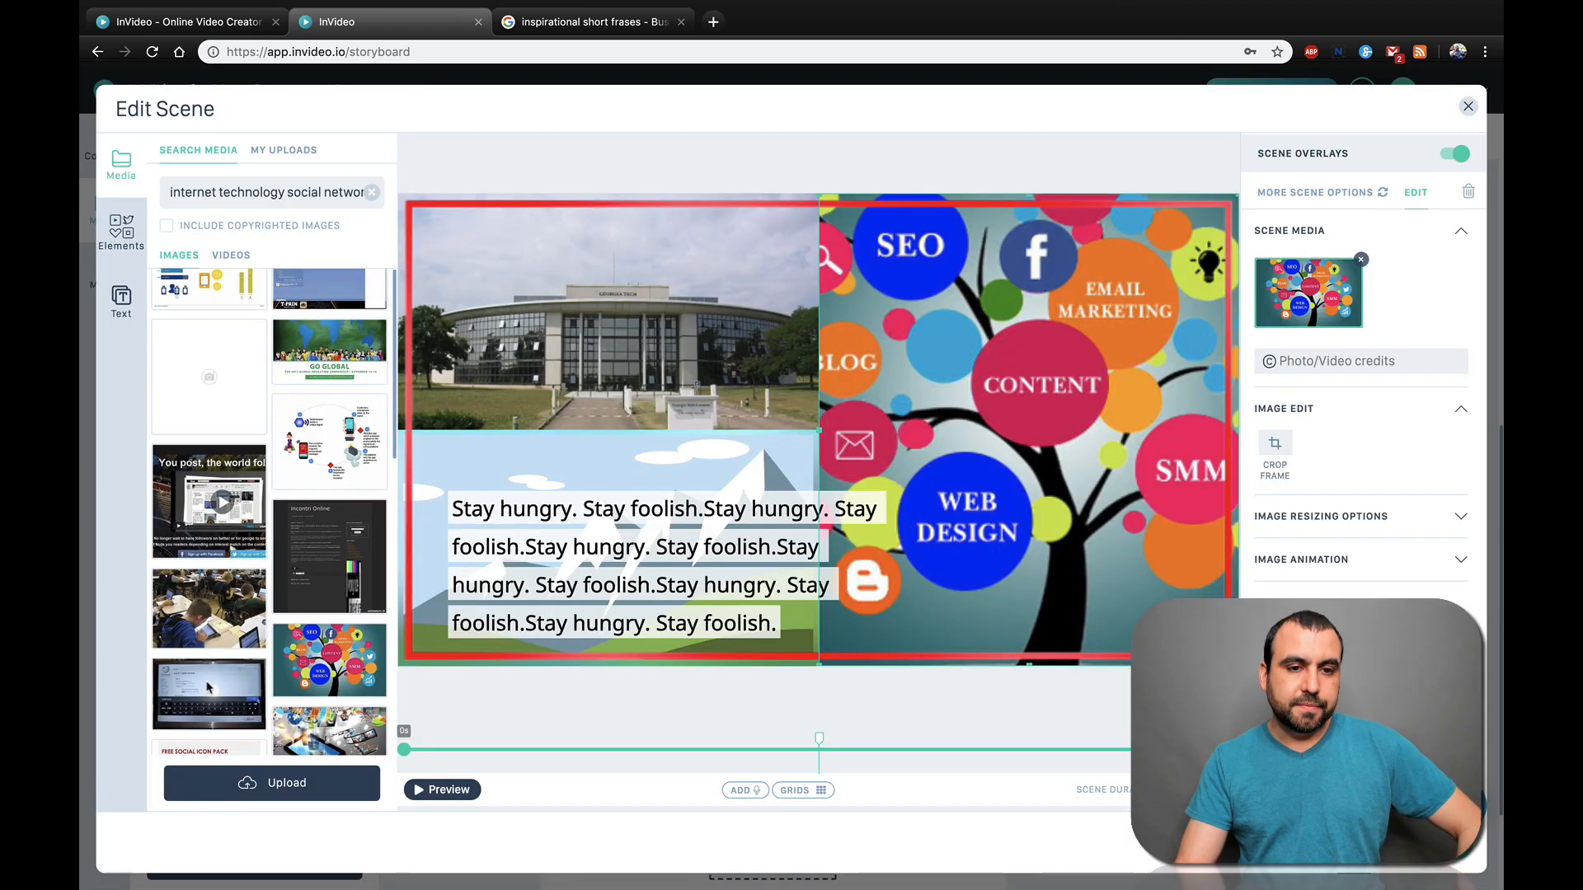
pyautogui.moveTo(301, 574); pyautogui.dragTo(505, 466)
pyautogui.click(649, 591)
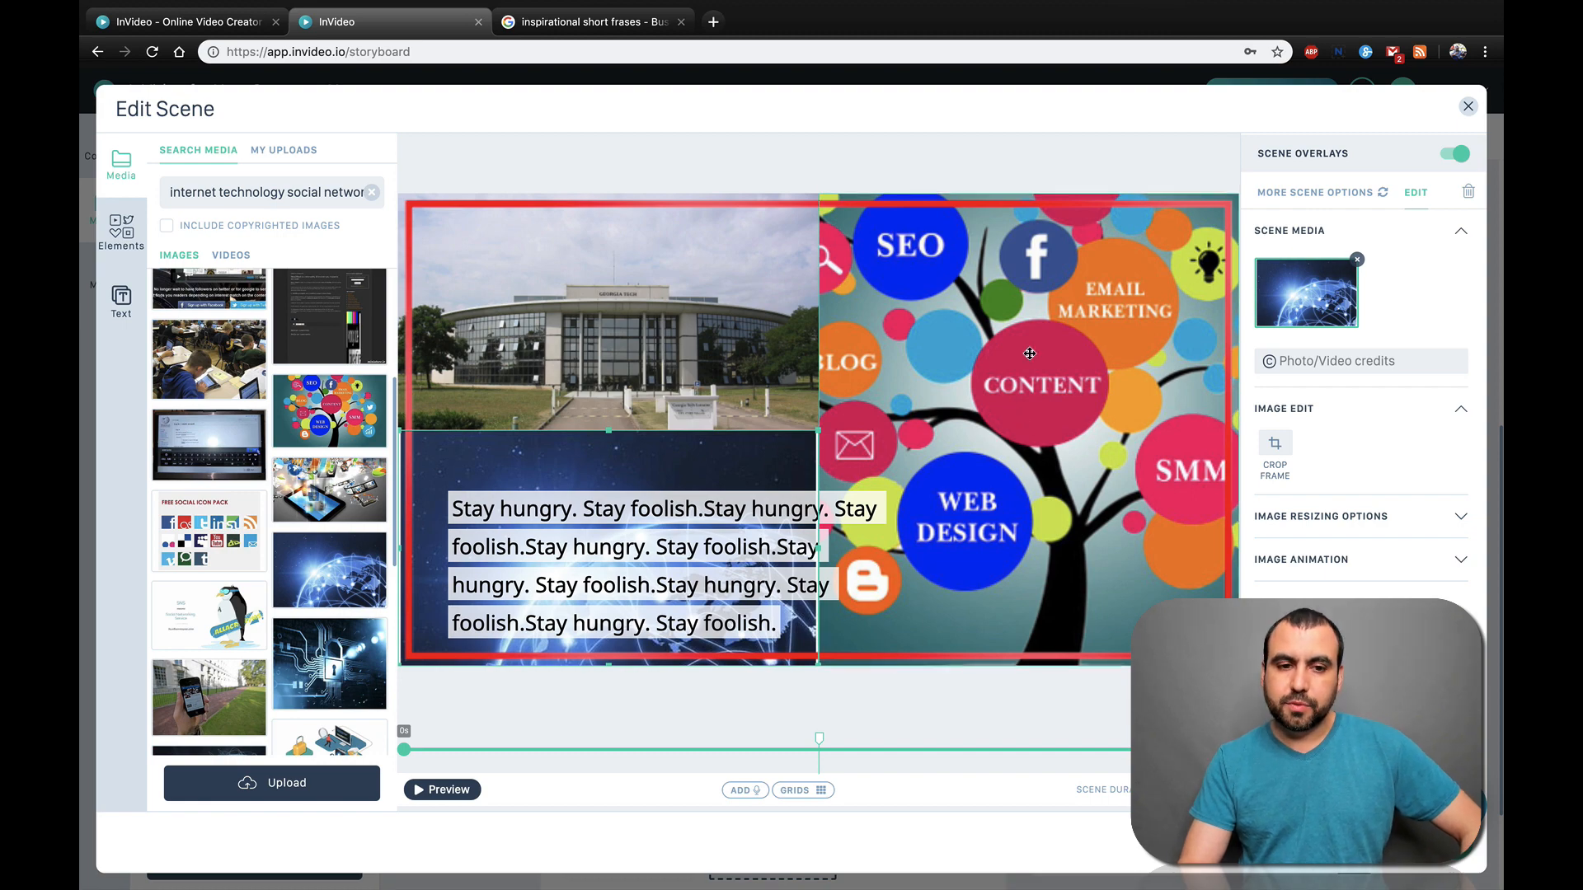
pyautogui.moveTo(386, 653); pyautogui.dragTo(1072, 341)
pyautogui.click(641, 608)
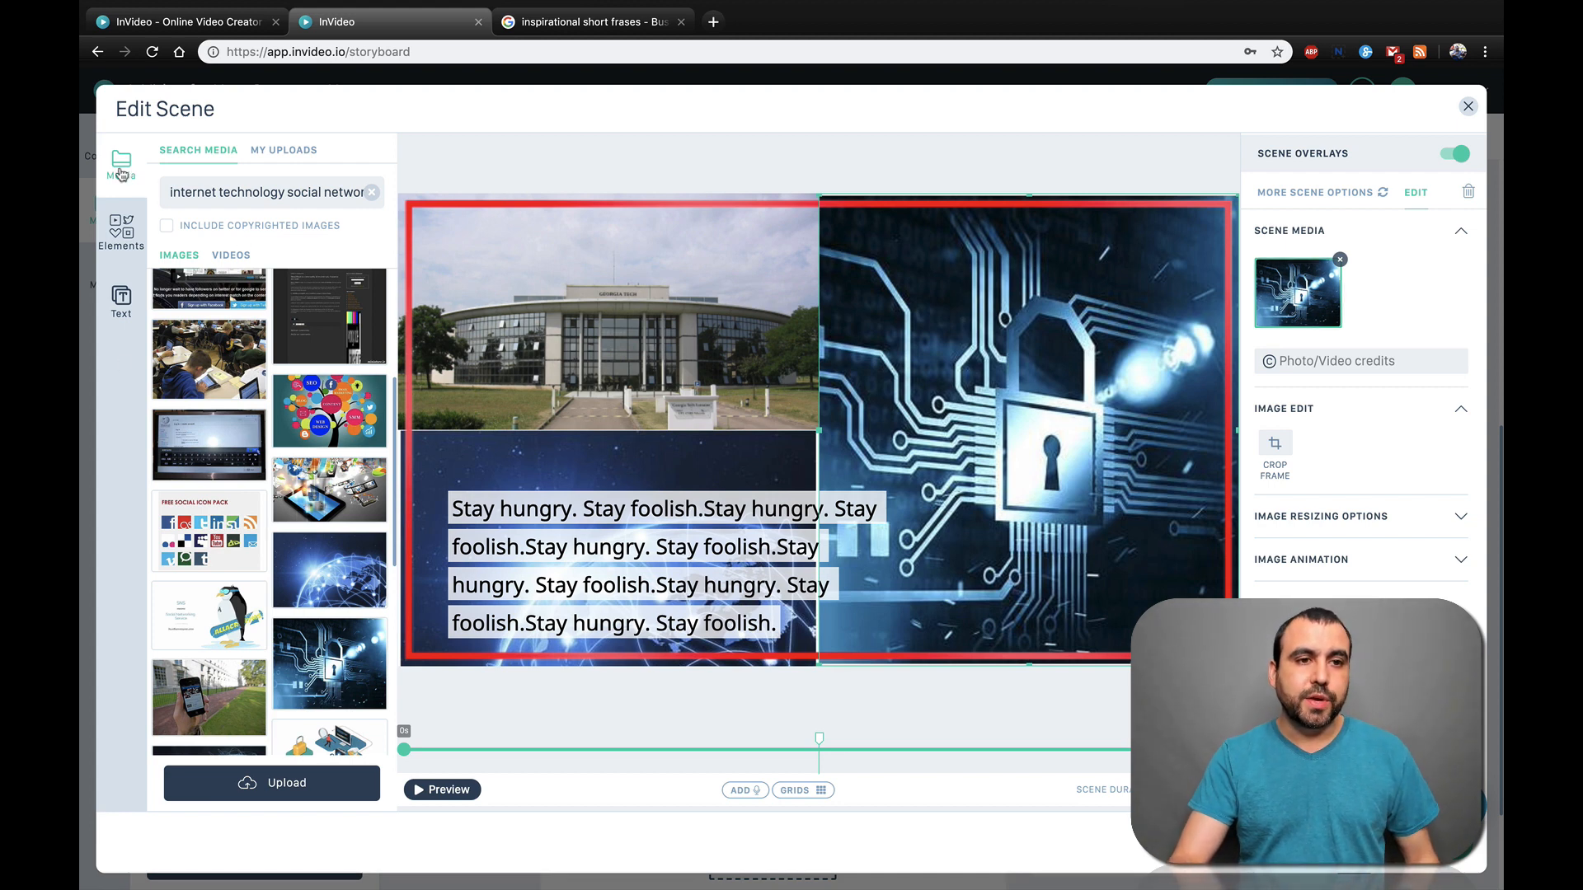
# Add the large-snowflake overlay from the Snow category to the scene and preview the scene
pyautogui.click(126, 226)
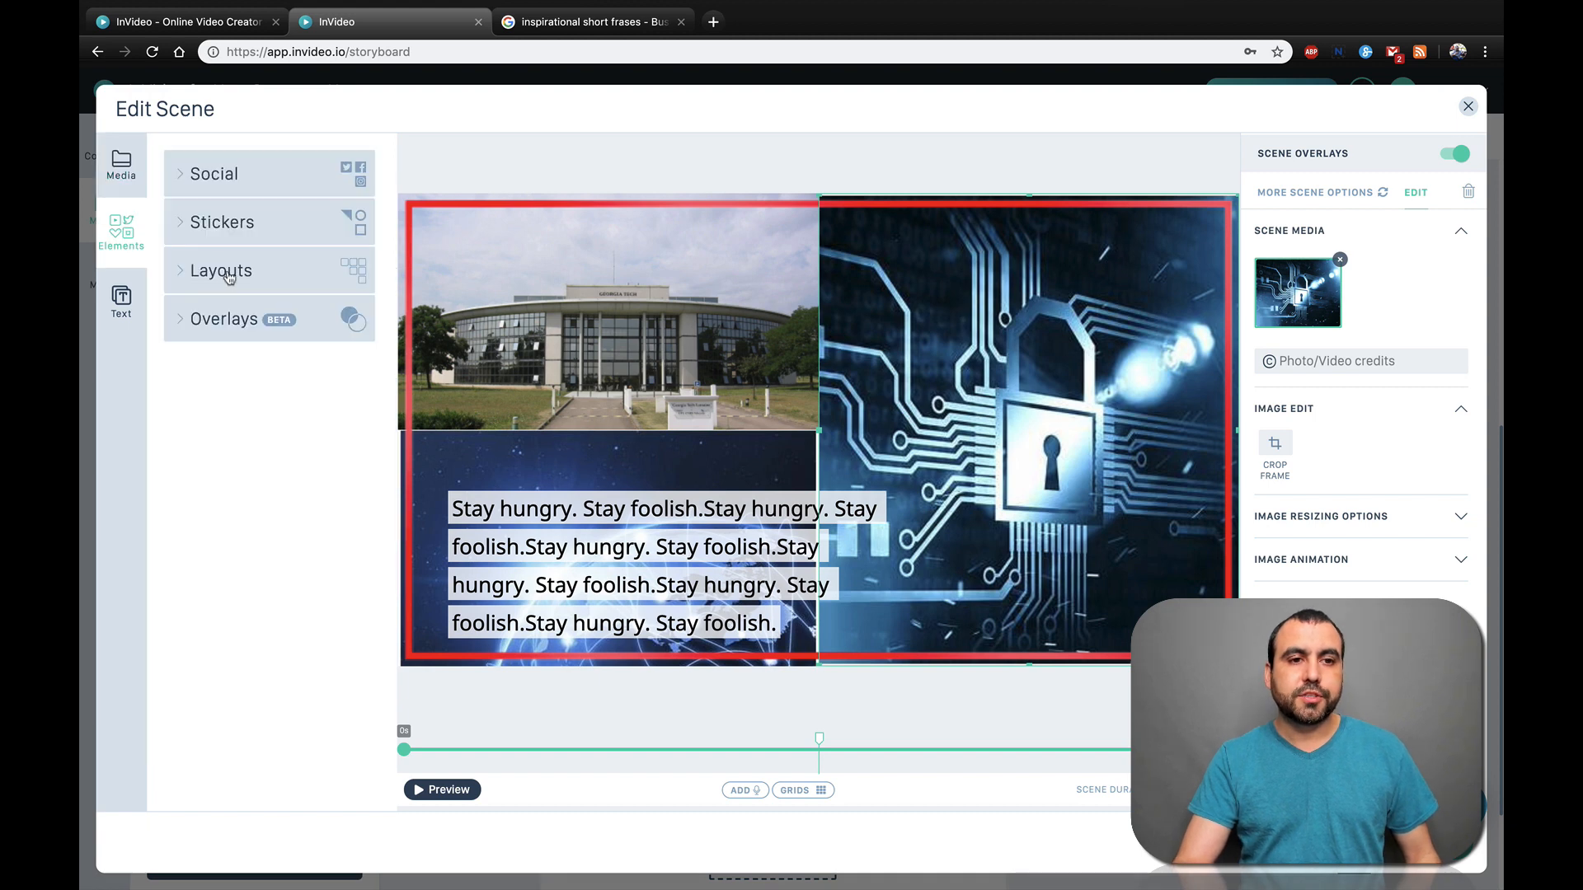
pyautogui.click(176, 327)
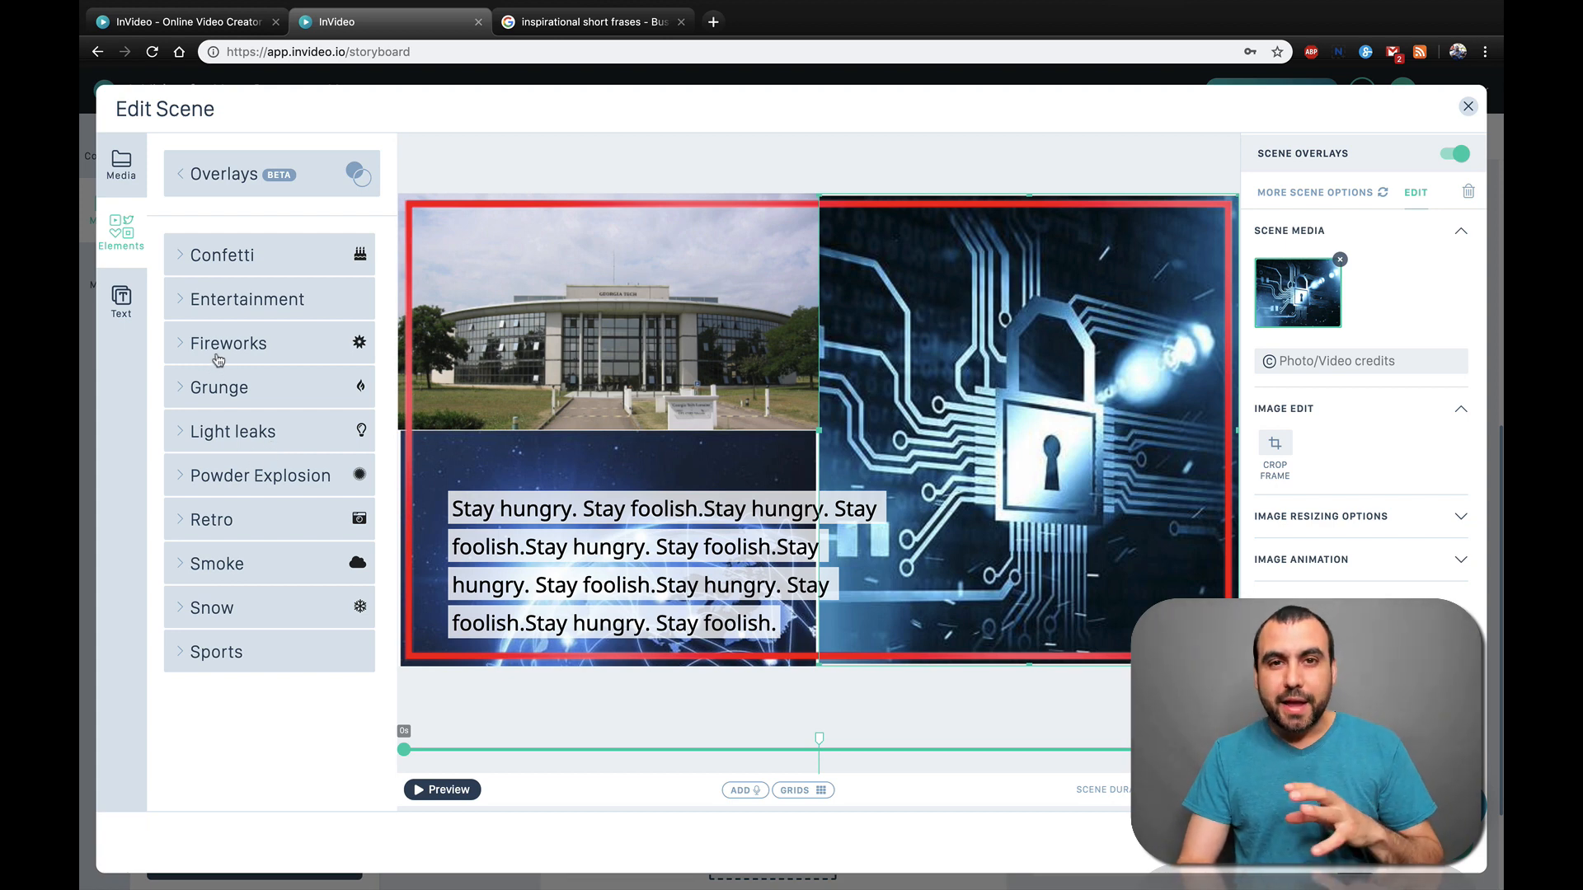
pyautogui.click(175, 345)
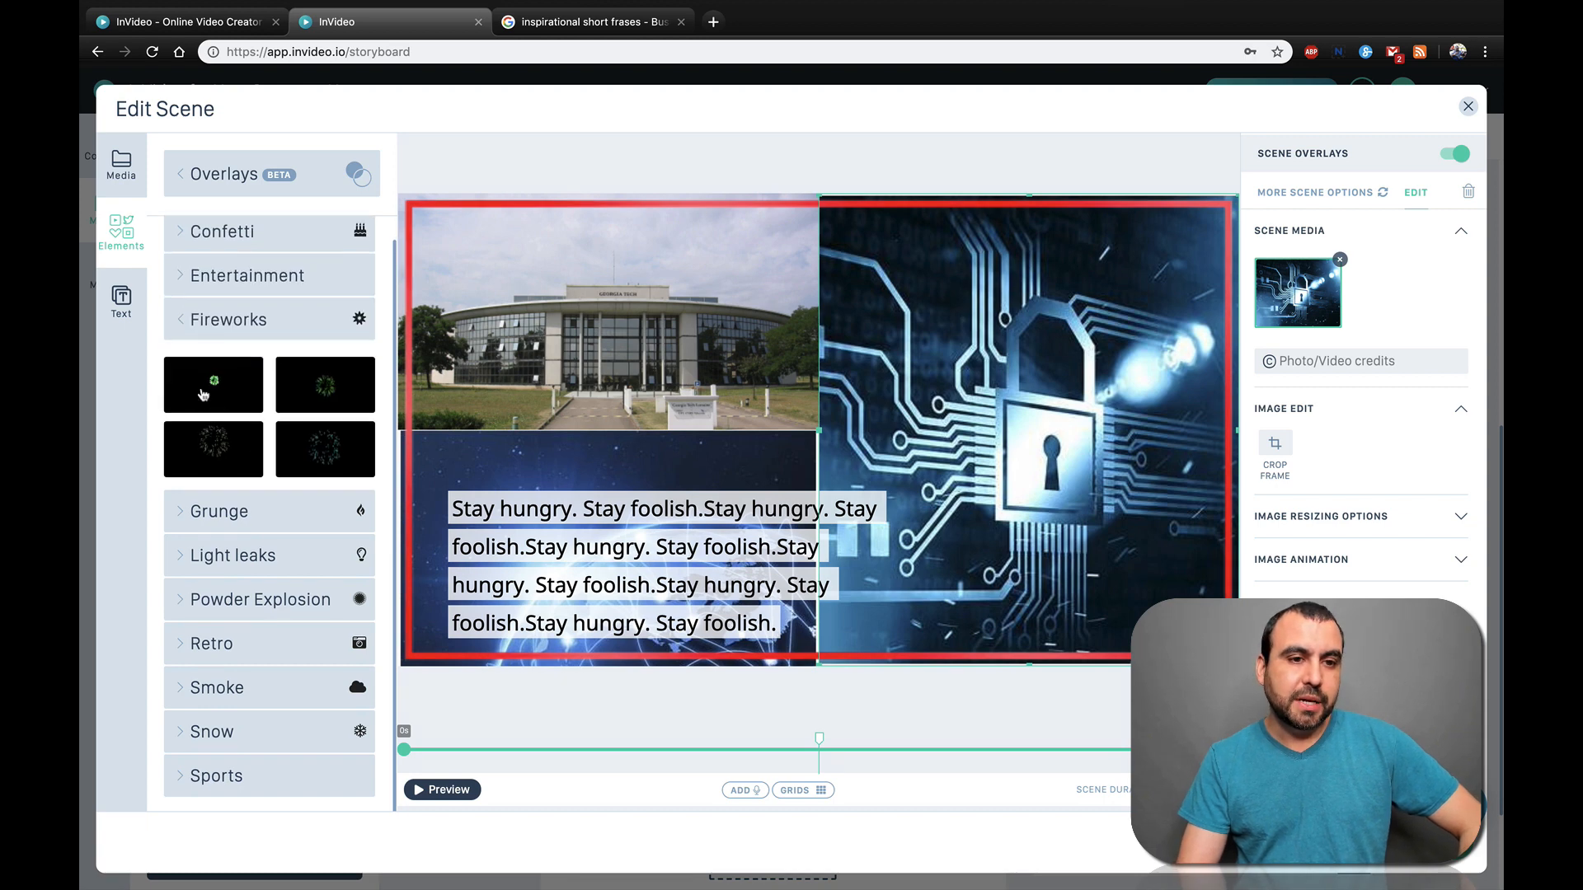
pyautogui.click(182, 331)
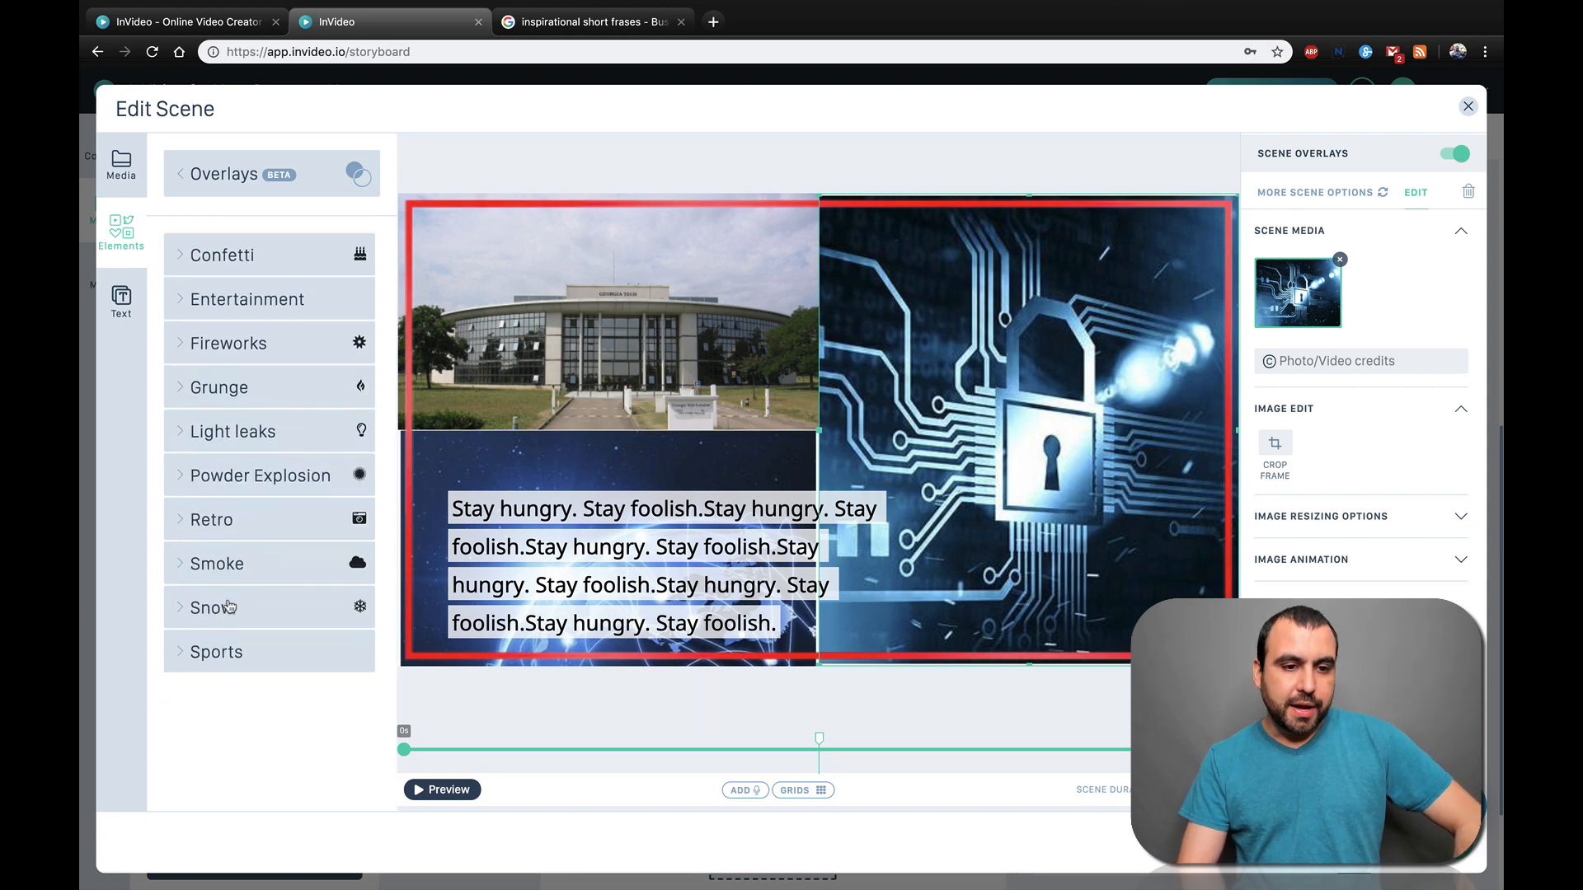
pyautogui.click(185, 610)
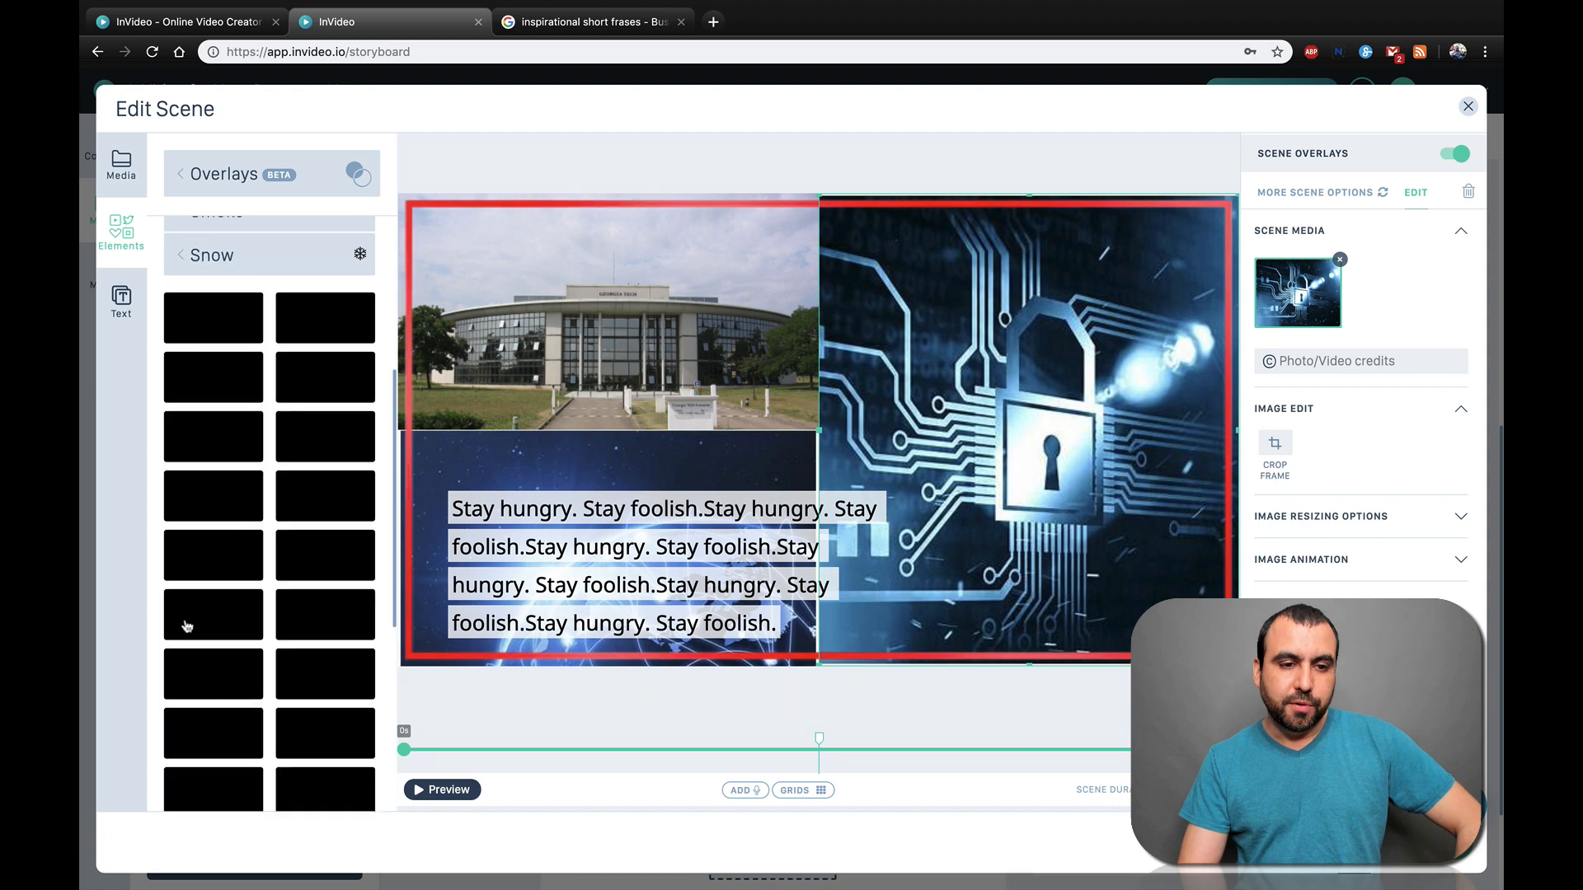
pyautogui.scroll(-3, 280, 655)
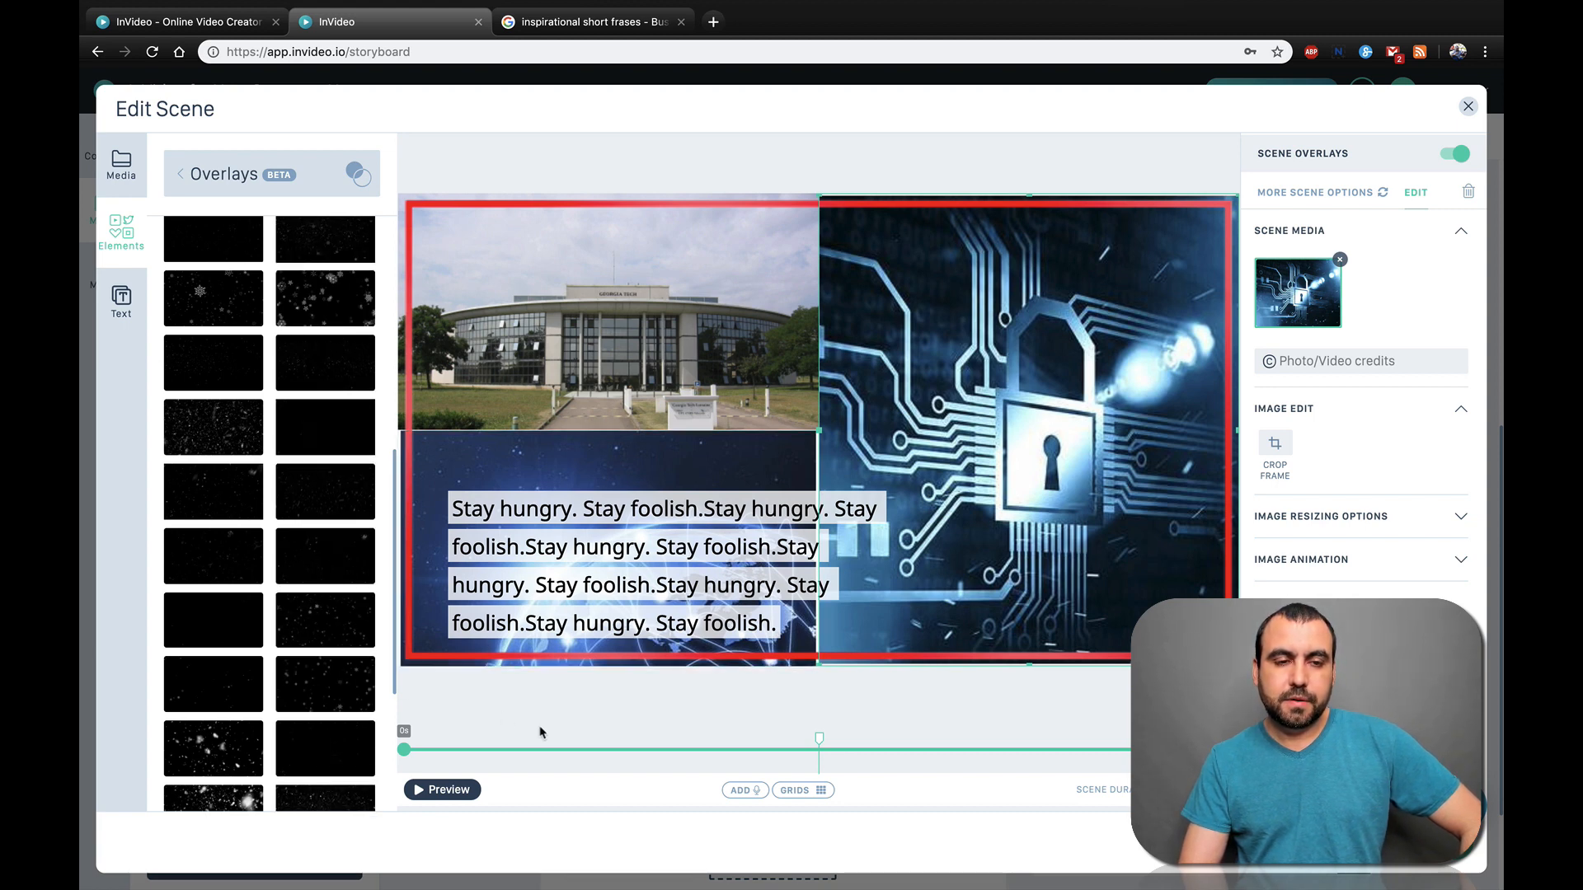
pyautogui.scroll(-2, 264, 675)
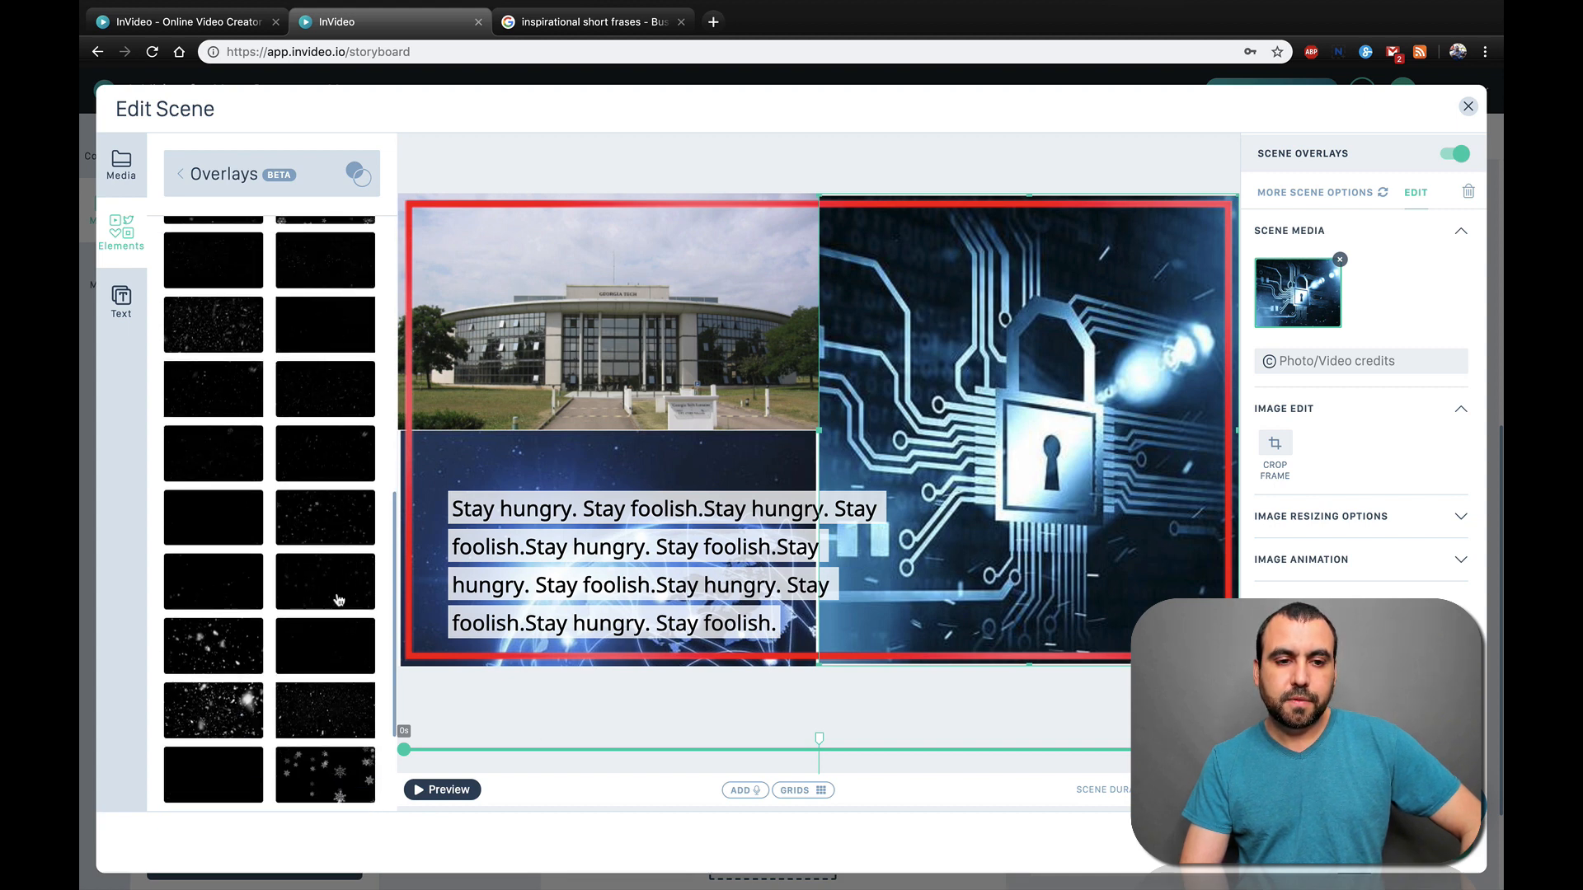
pyautogui.click(398, 568)
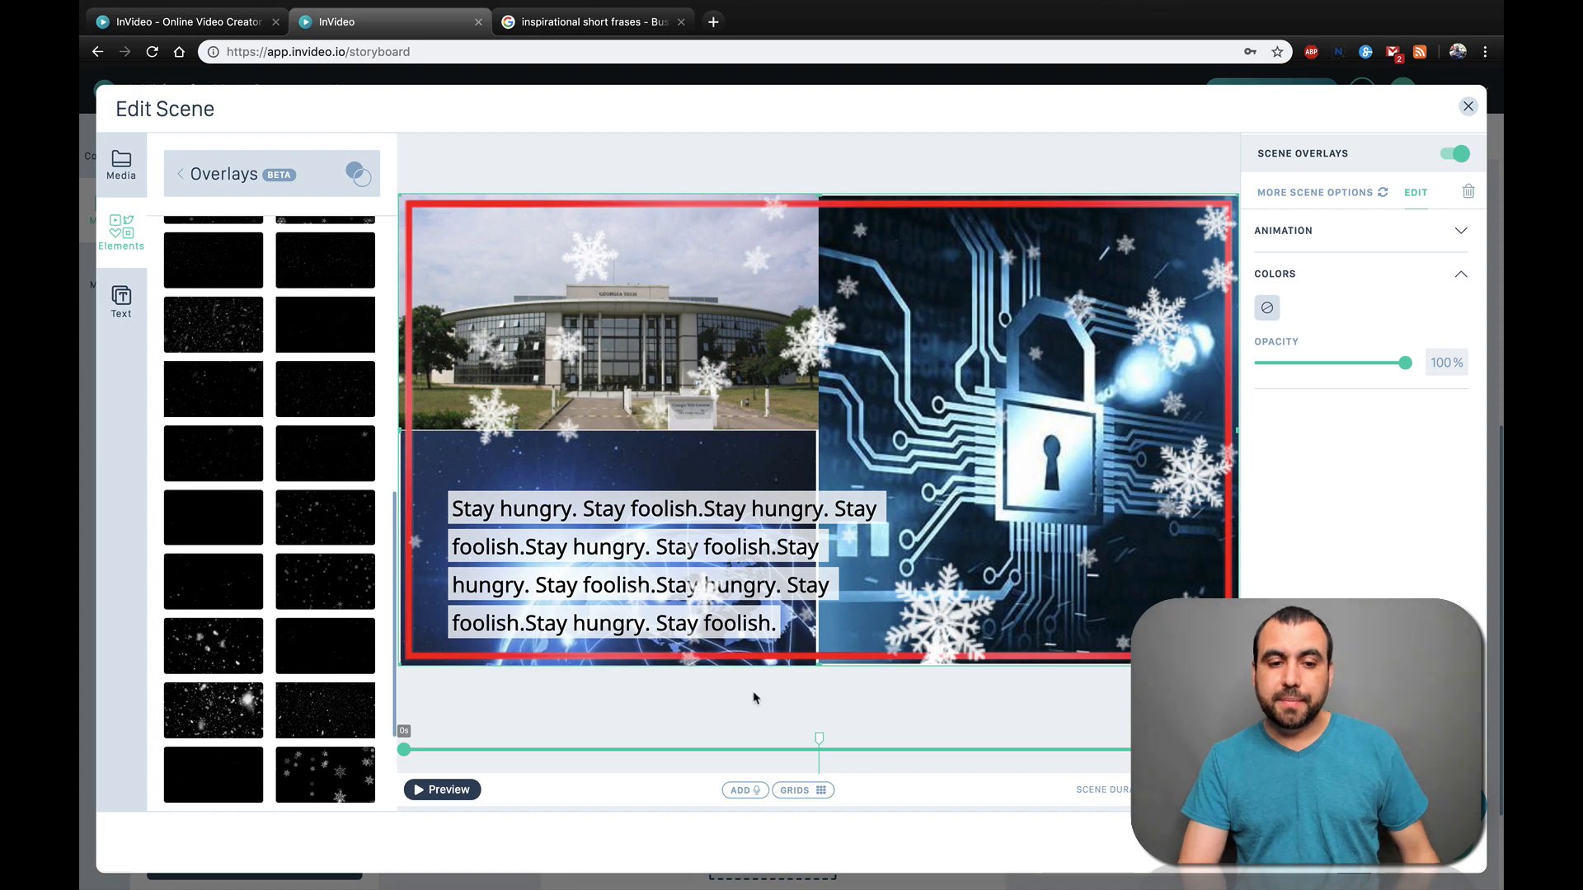
pyautogui.click(476, 790)
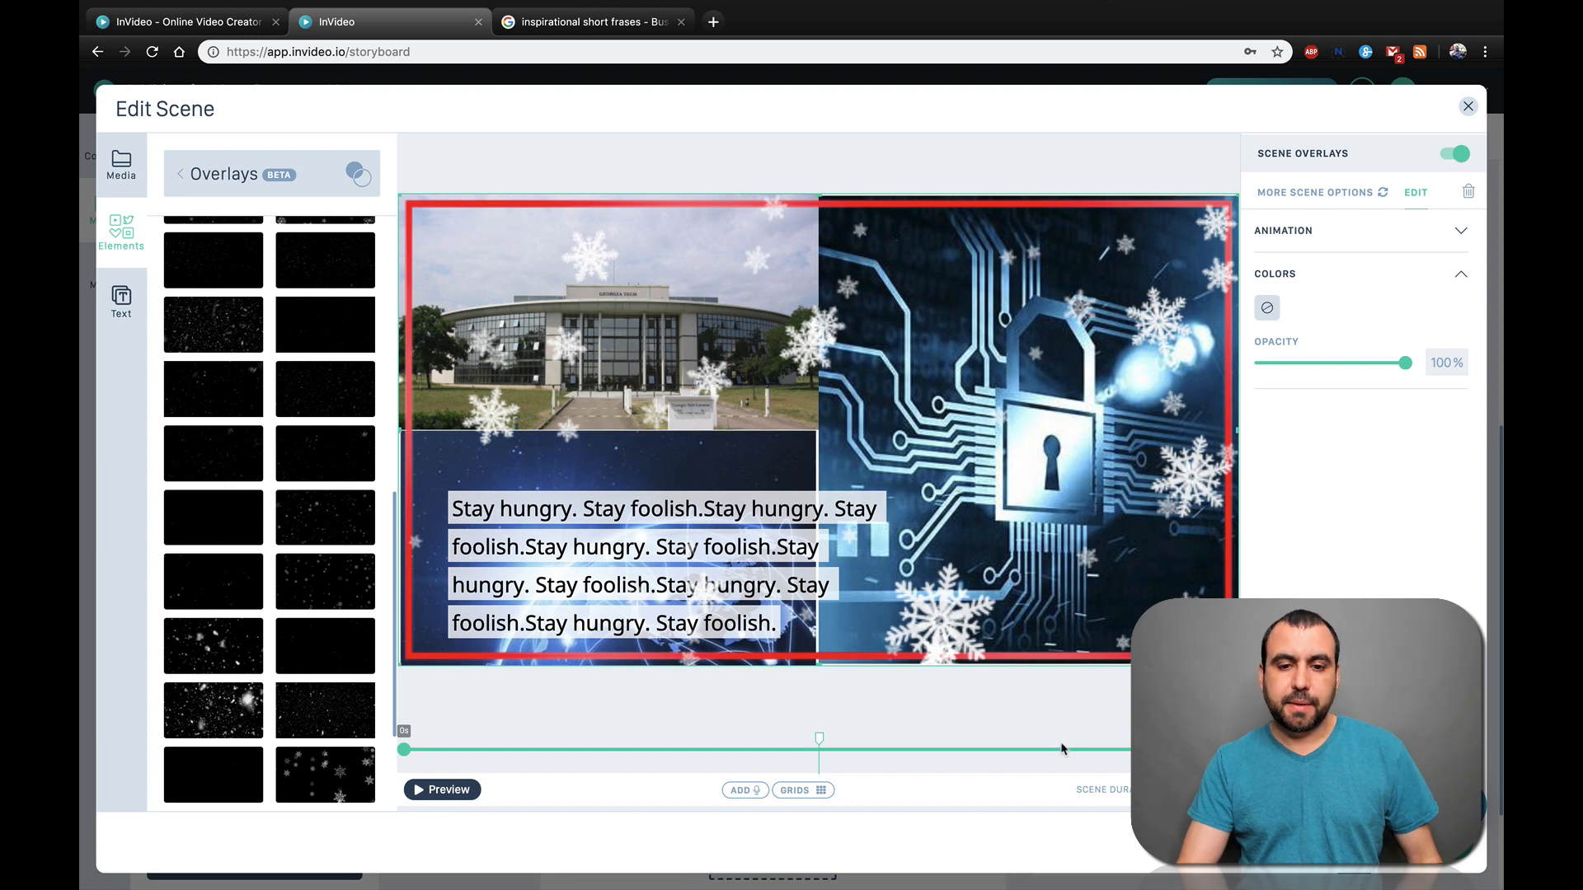
# Return to the media library and turn off the scene overlays
pyautogui.click(180, 174)
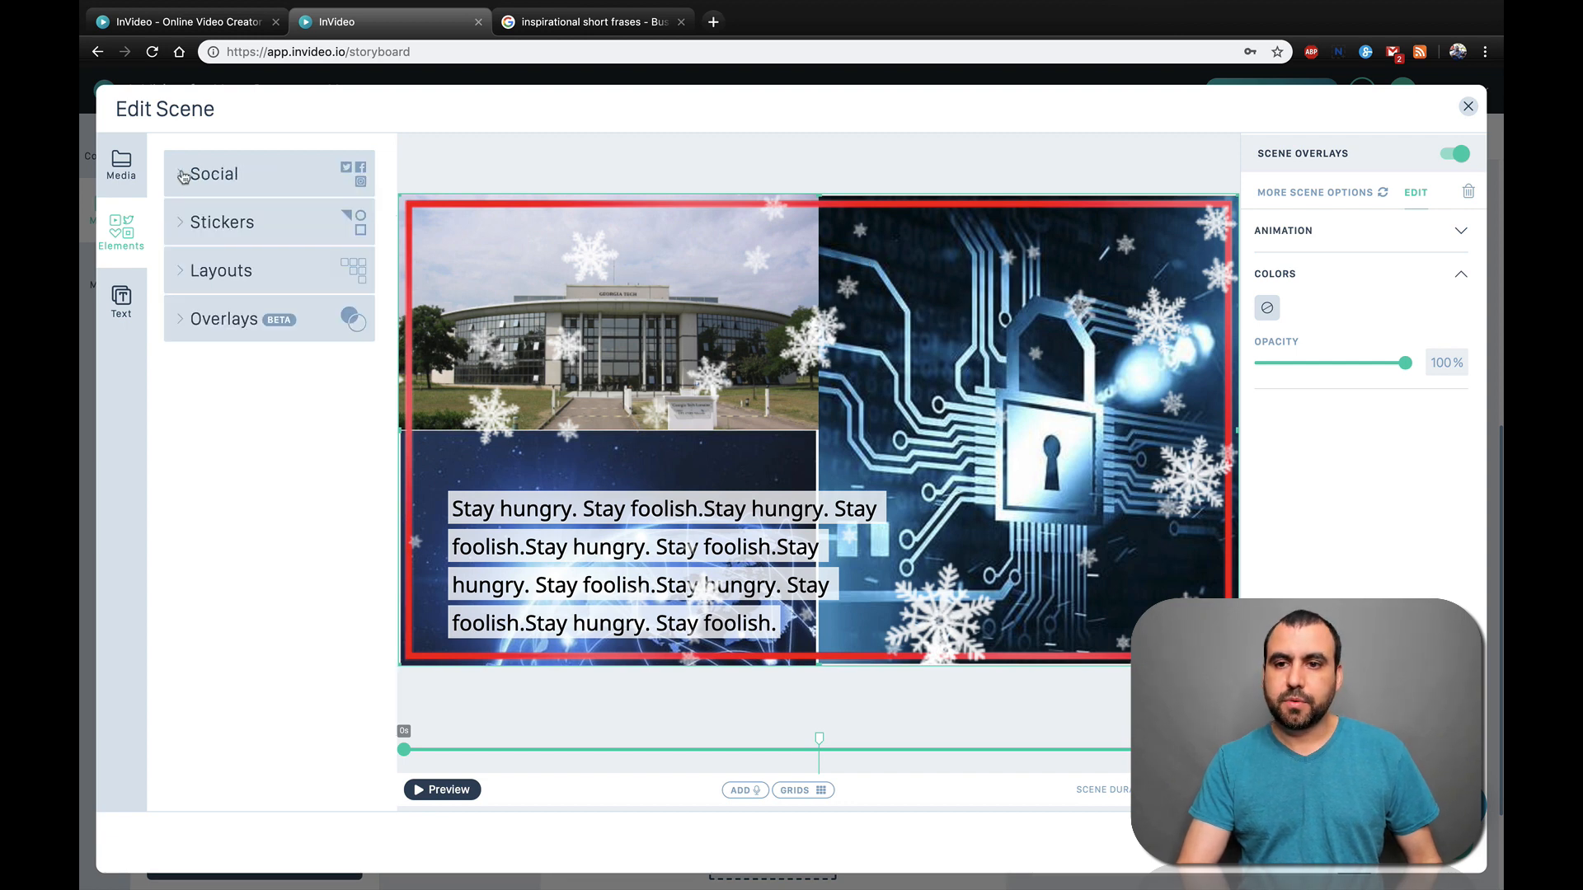
pyautogui.click(113, 168)
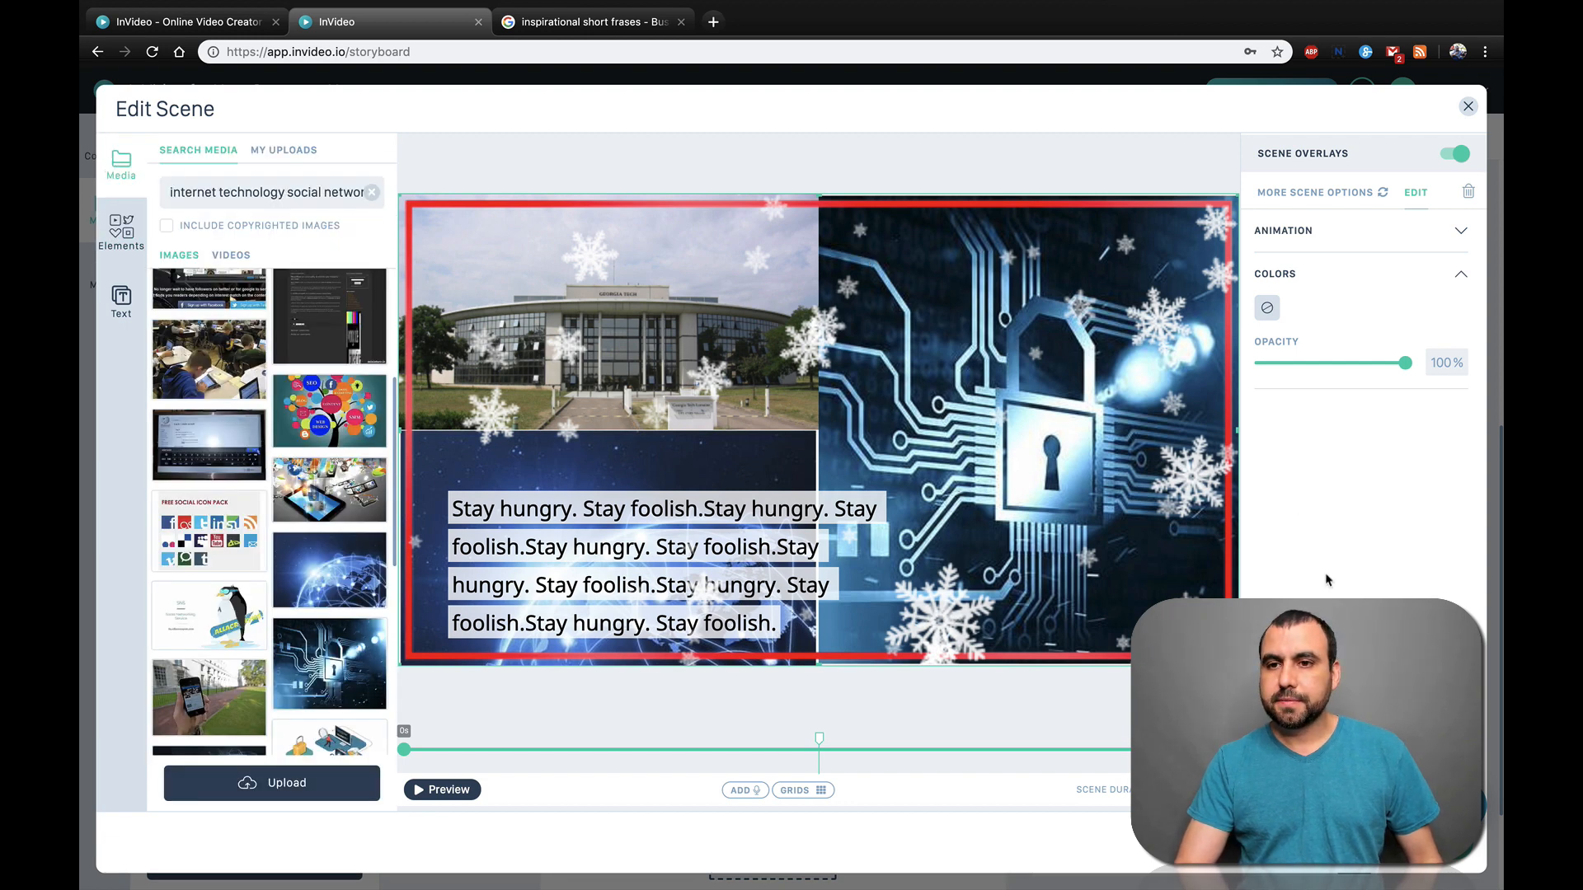
pyautogui.click(1457, 155)
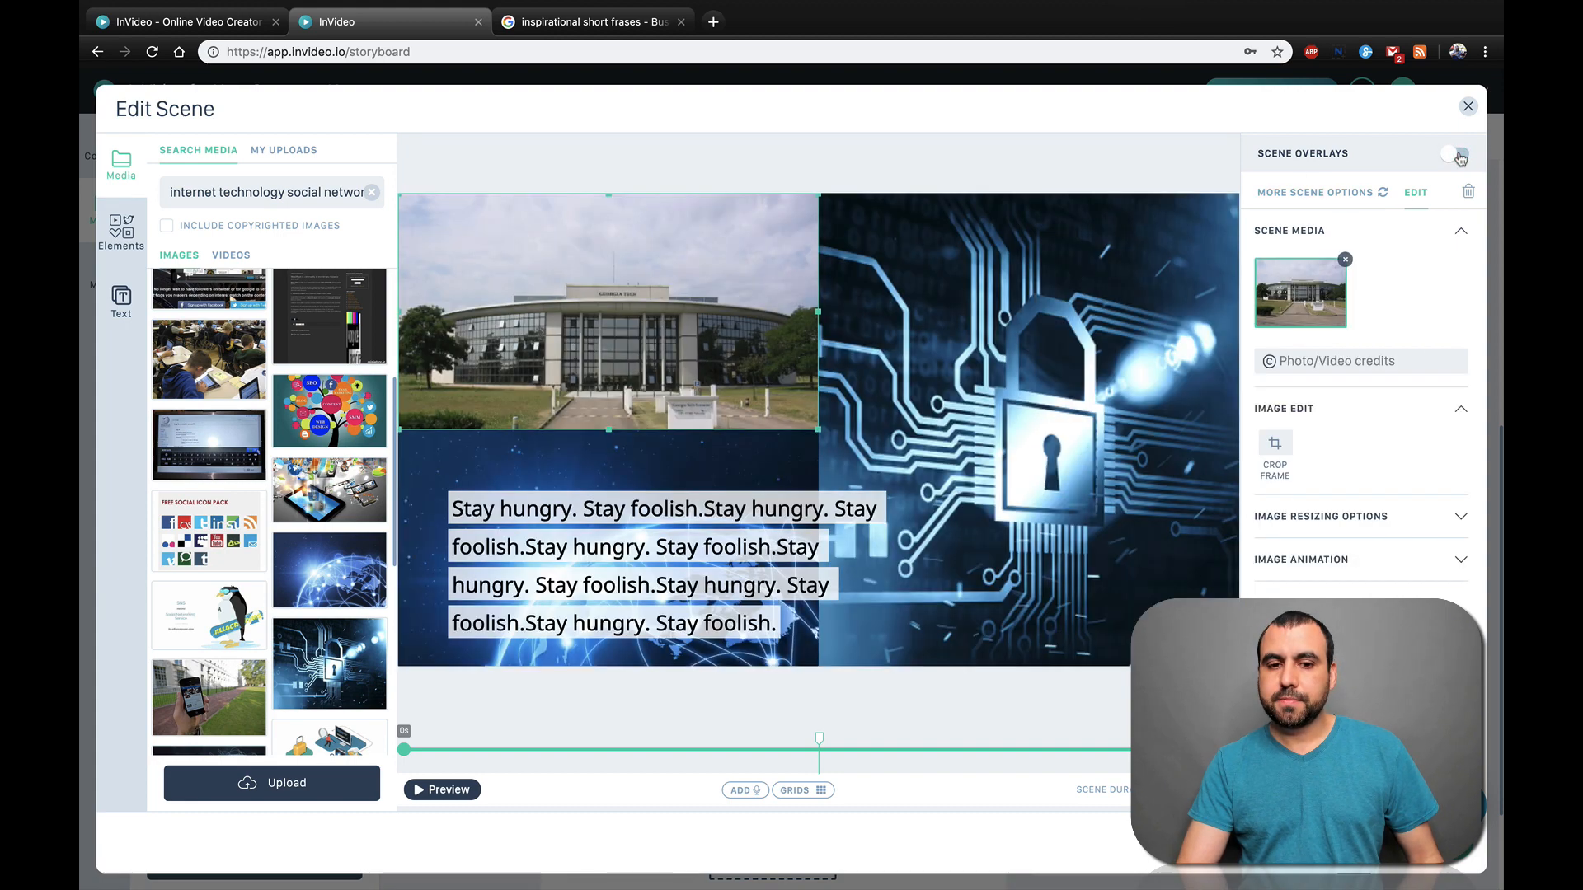
# Show the image animation settings of the padlock circuit image in the tall right frame
pyautogui.click(1041, 372)
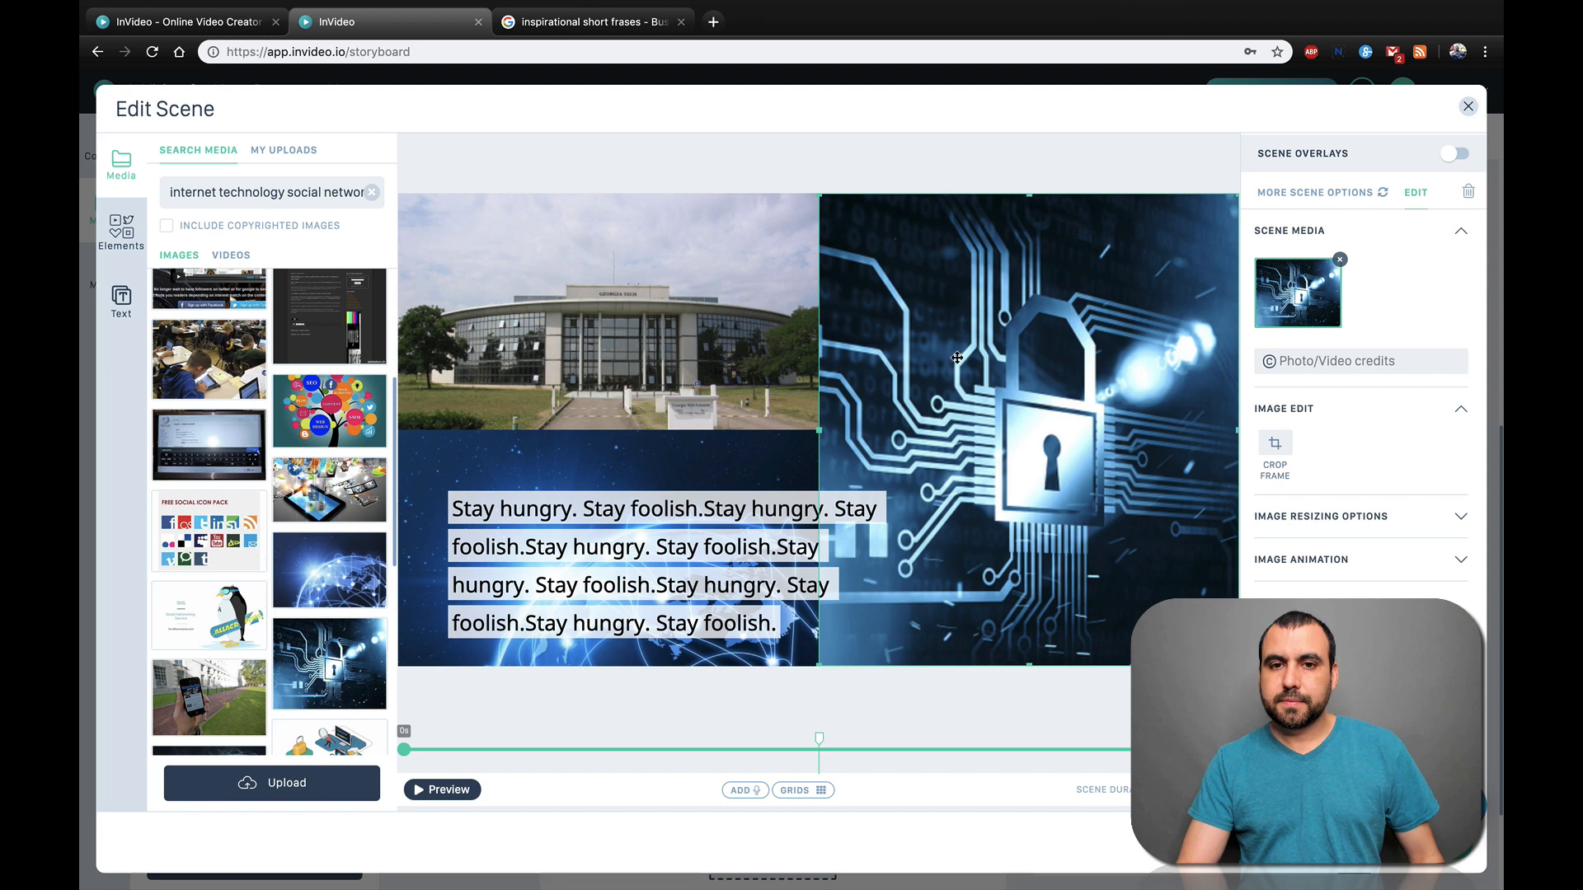
pyautogui.click(1338, 572)
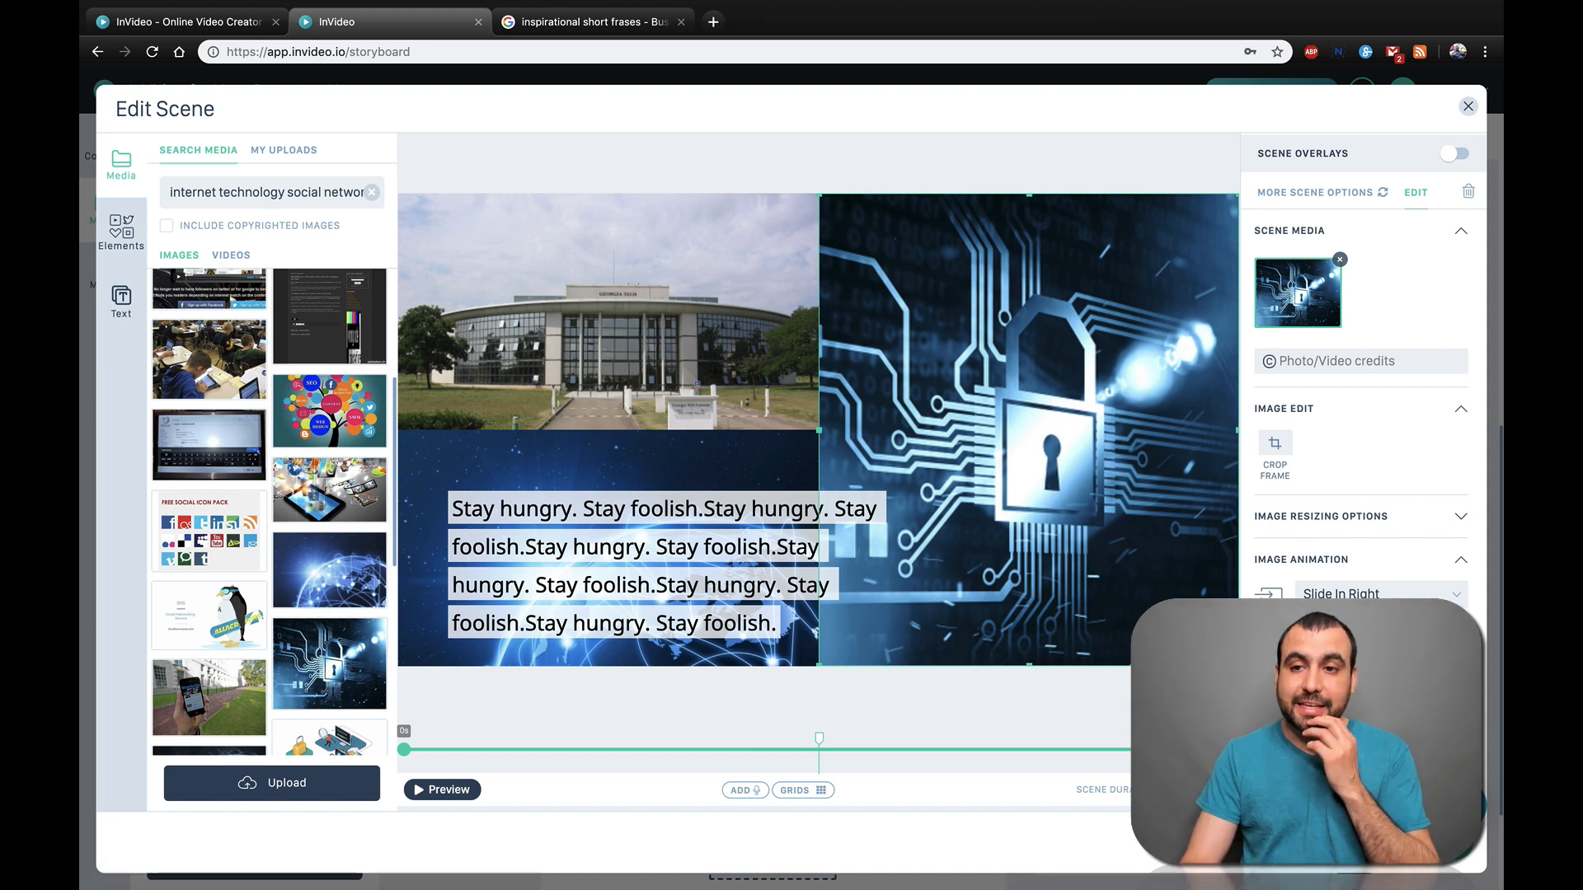
# Add the slanted white text box from the body text options to the scene
pyautogui.click(130, 296)
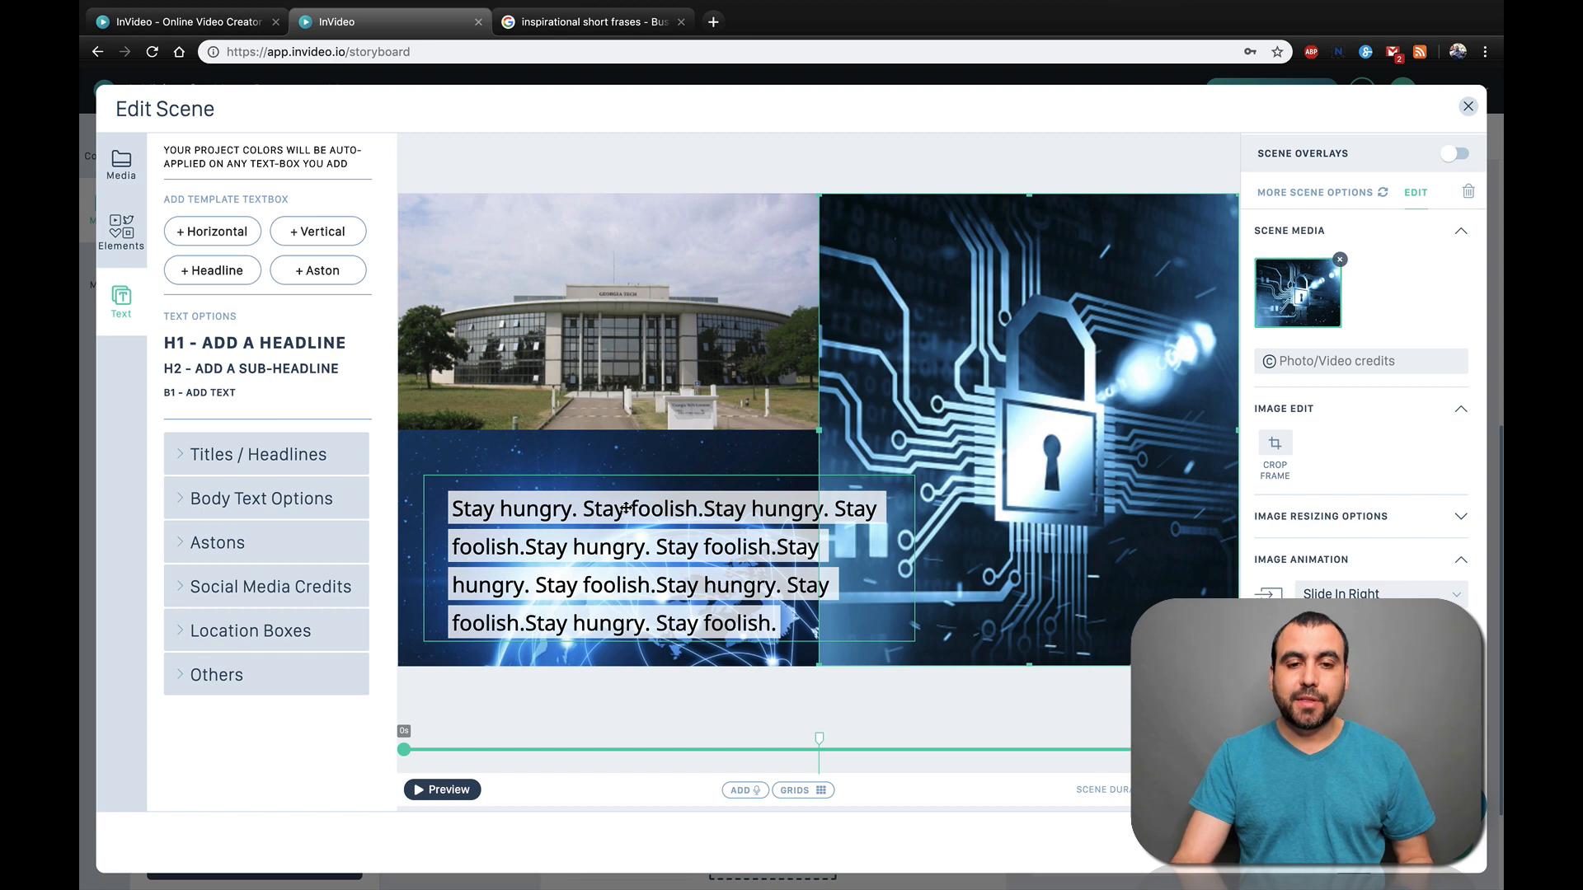
pyautogui.click(176, 498)
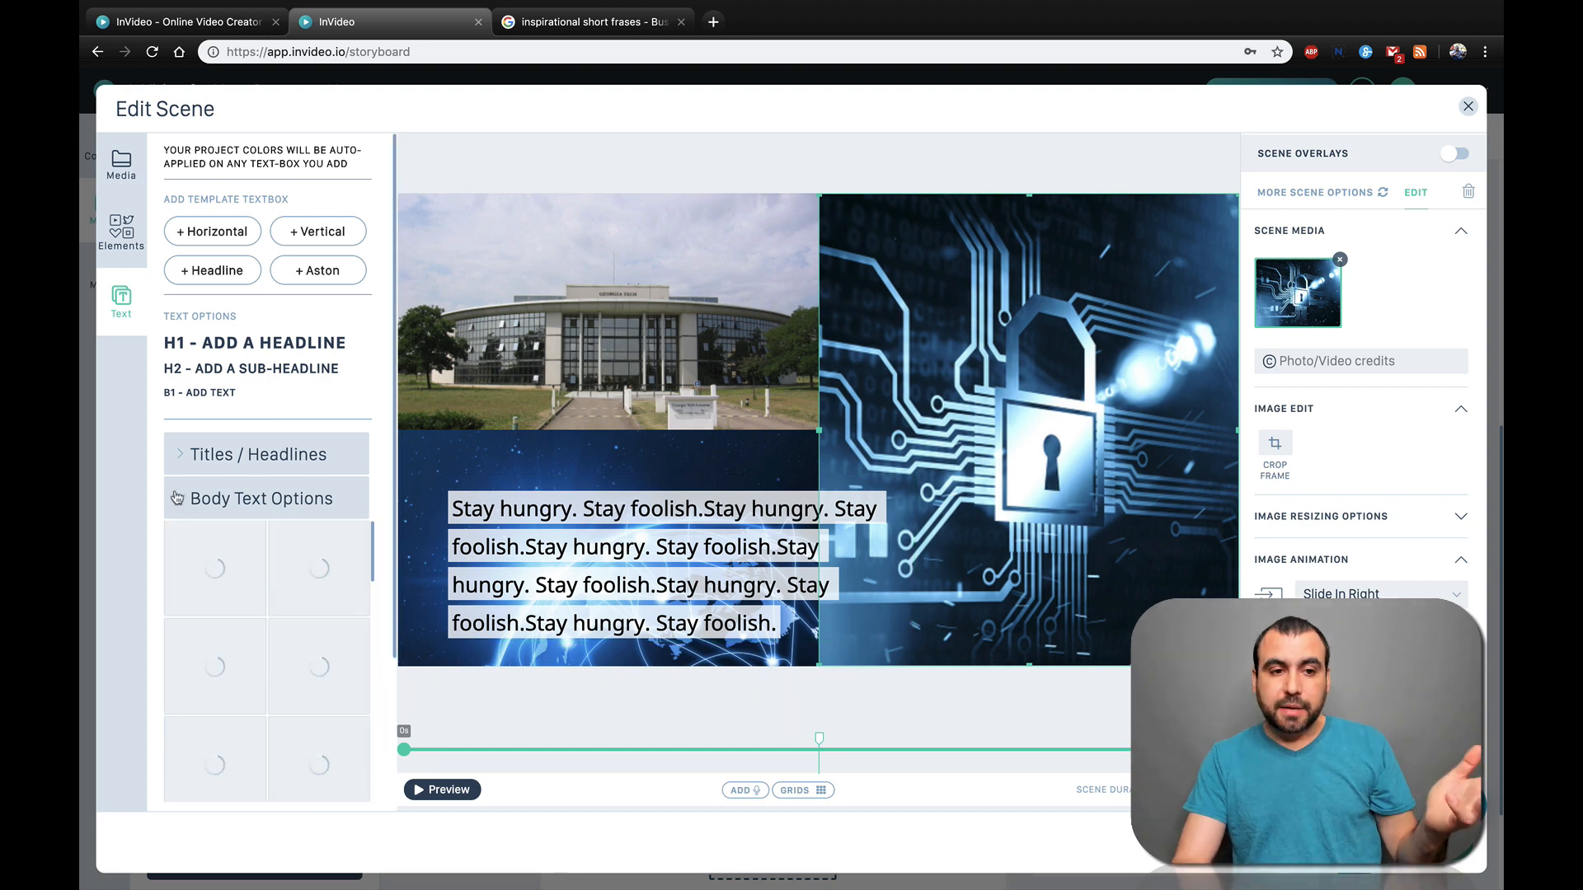
pyautogui.scroll(-2, 291, 679)
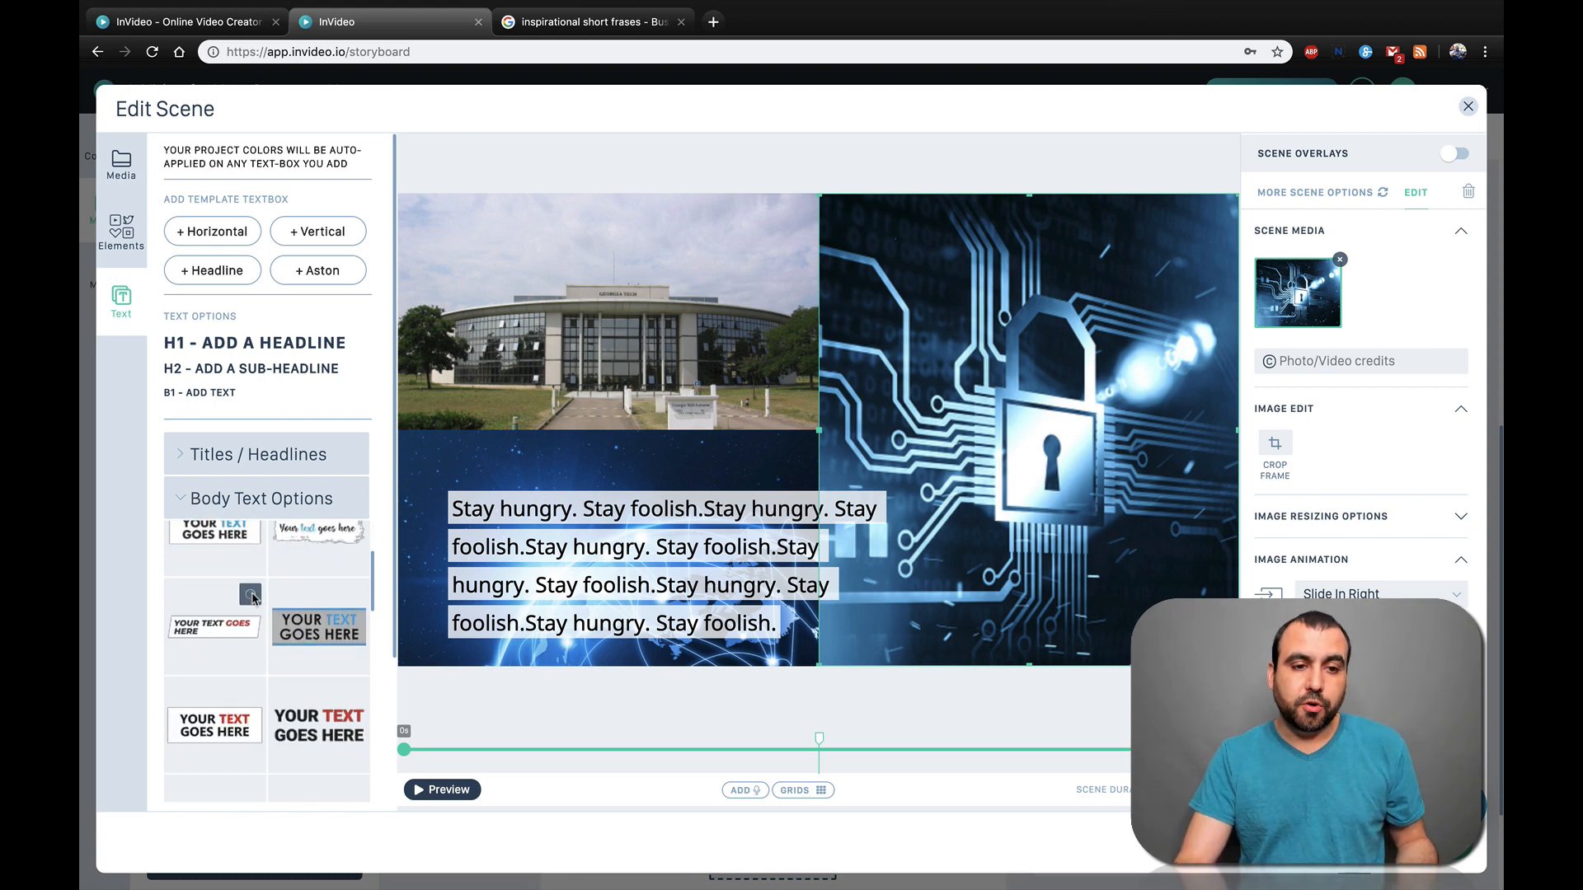
pyautogui.click(246, 645)
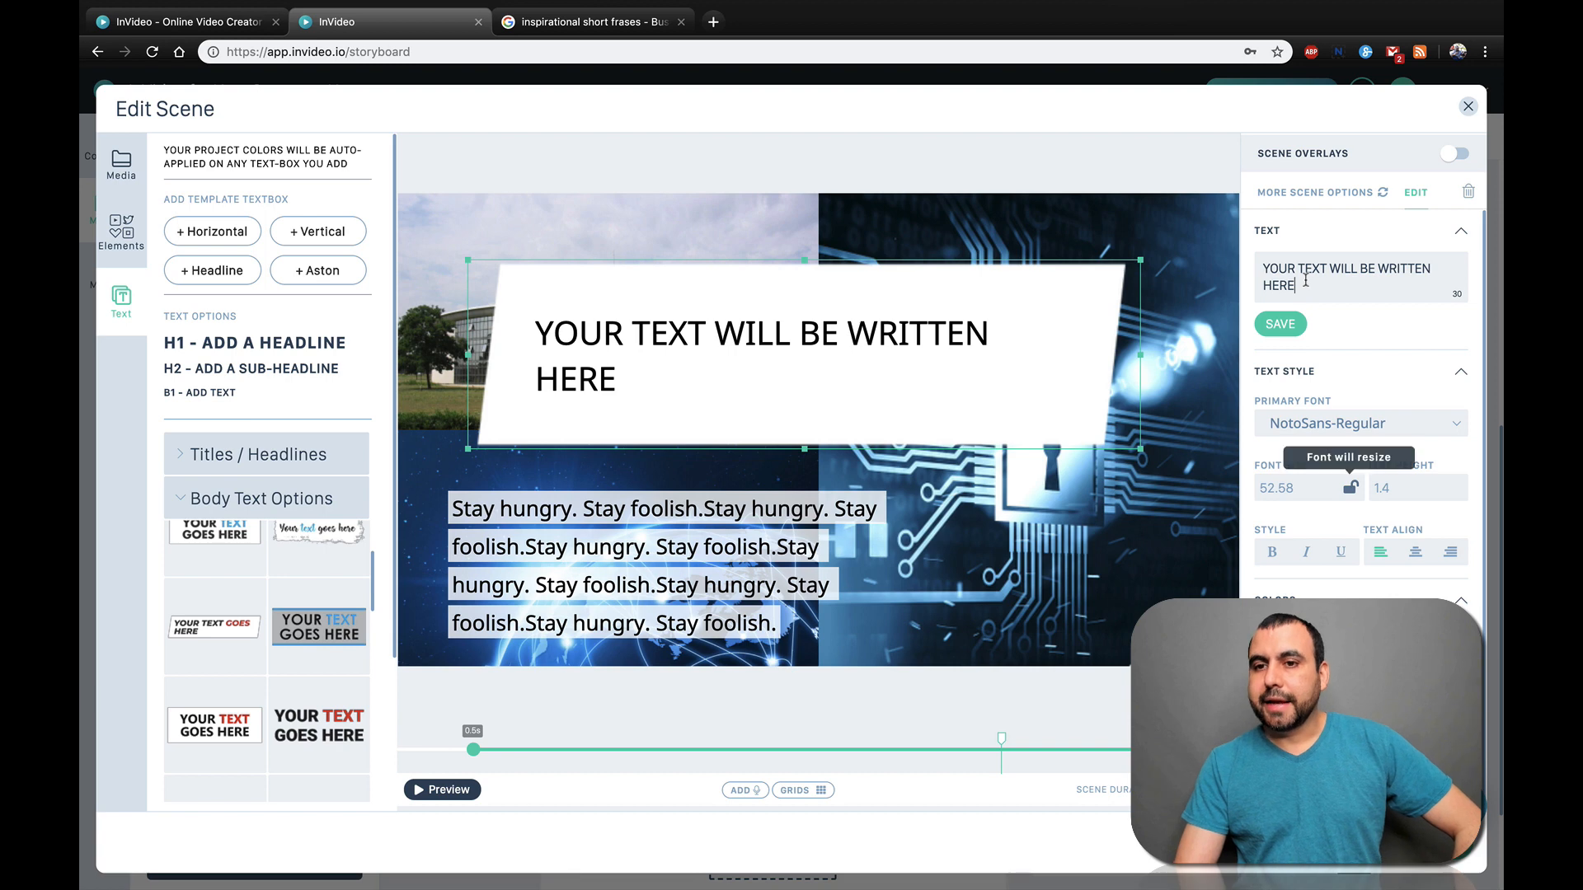
# Append "dfgdfgdfgdc" to the slanted text box's placeholder text and preview the scene
pyautogui.moveTo(1301, 285); pyautogui.dragTo(1267, 265)
pyautogui.press('Right')
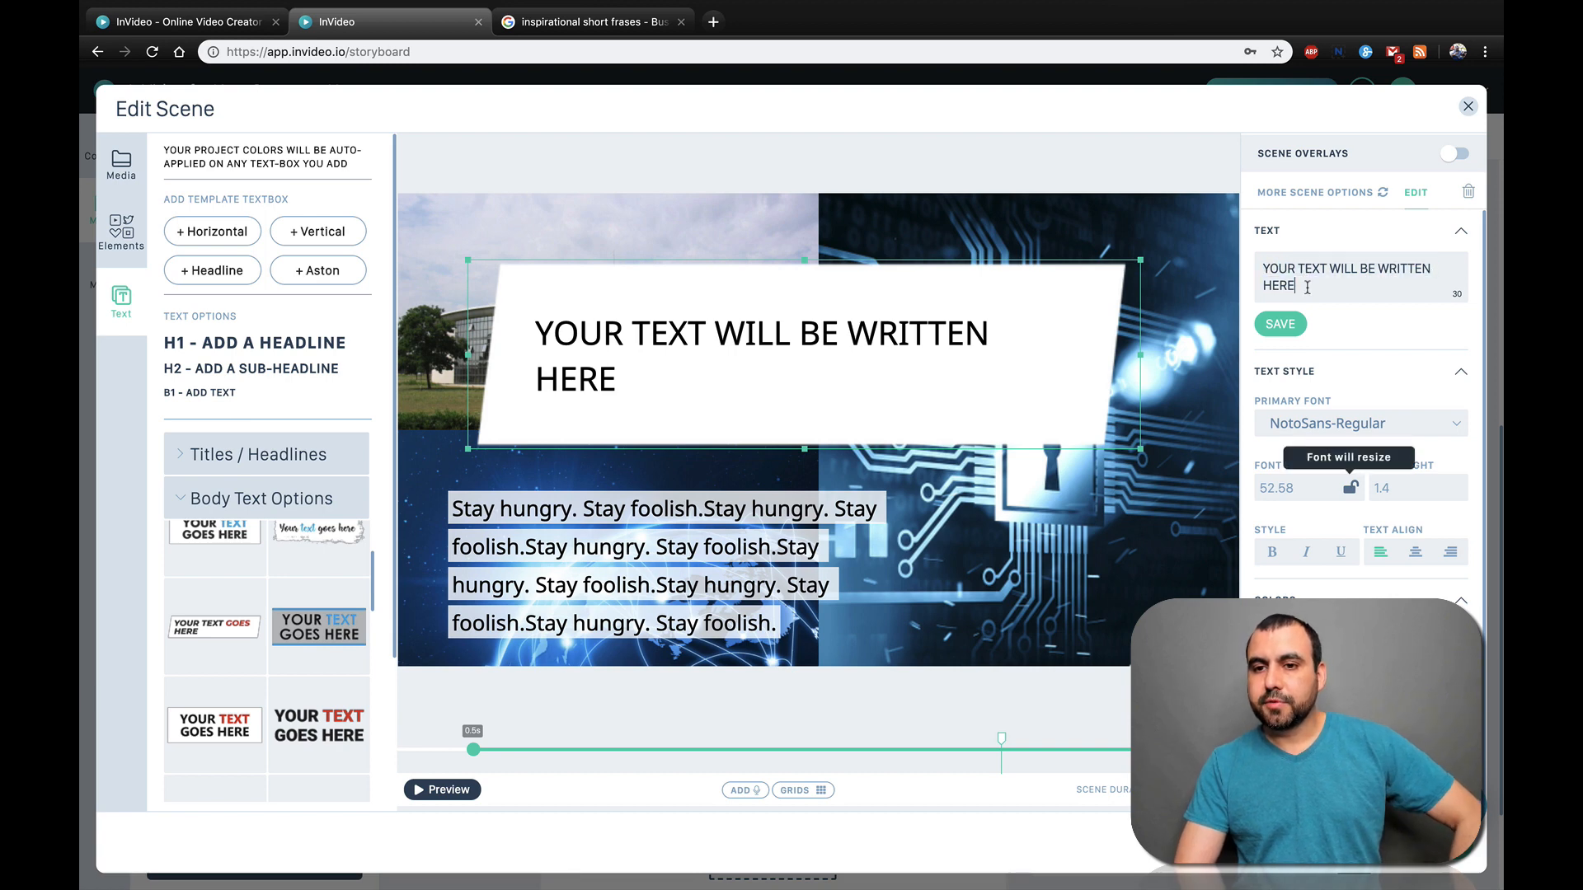
pyautogui.write('dfgdfgdfgdc')
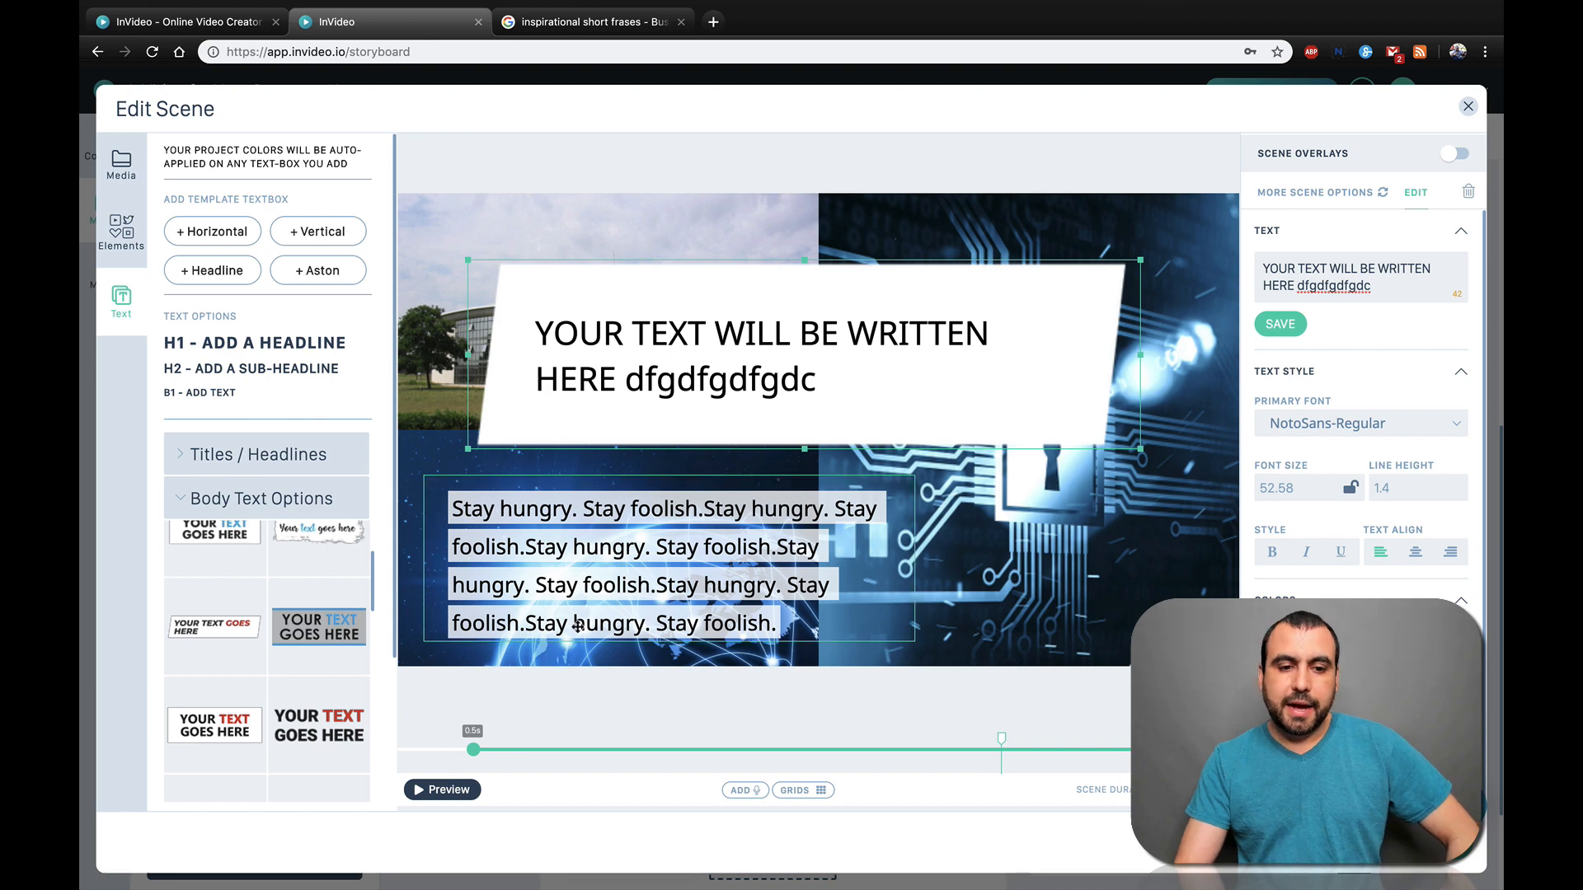
pyautogui.click(445, 790)
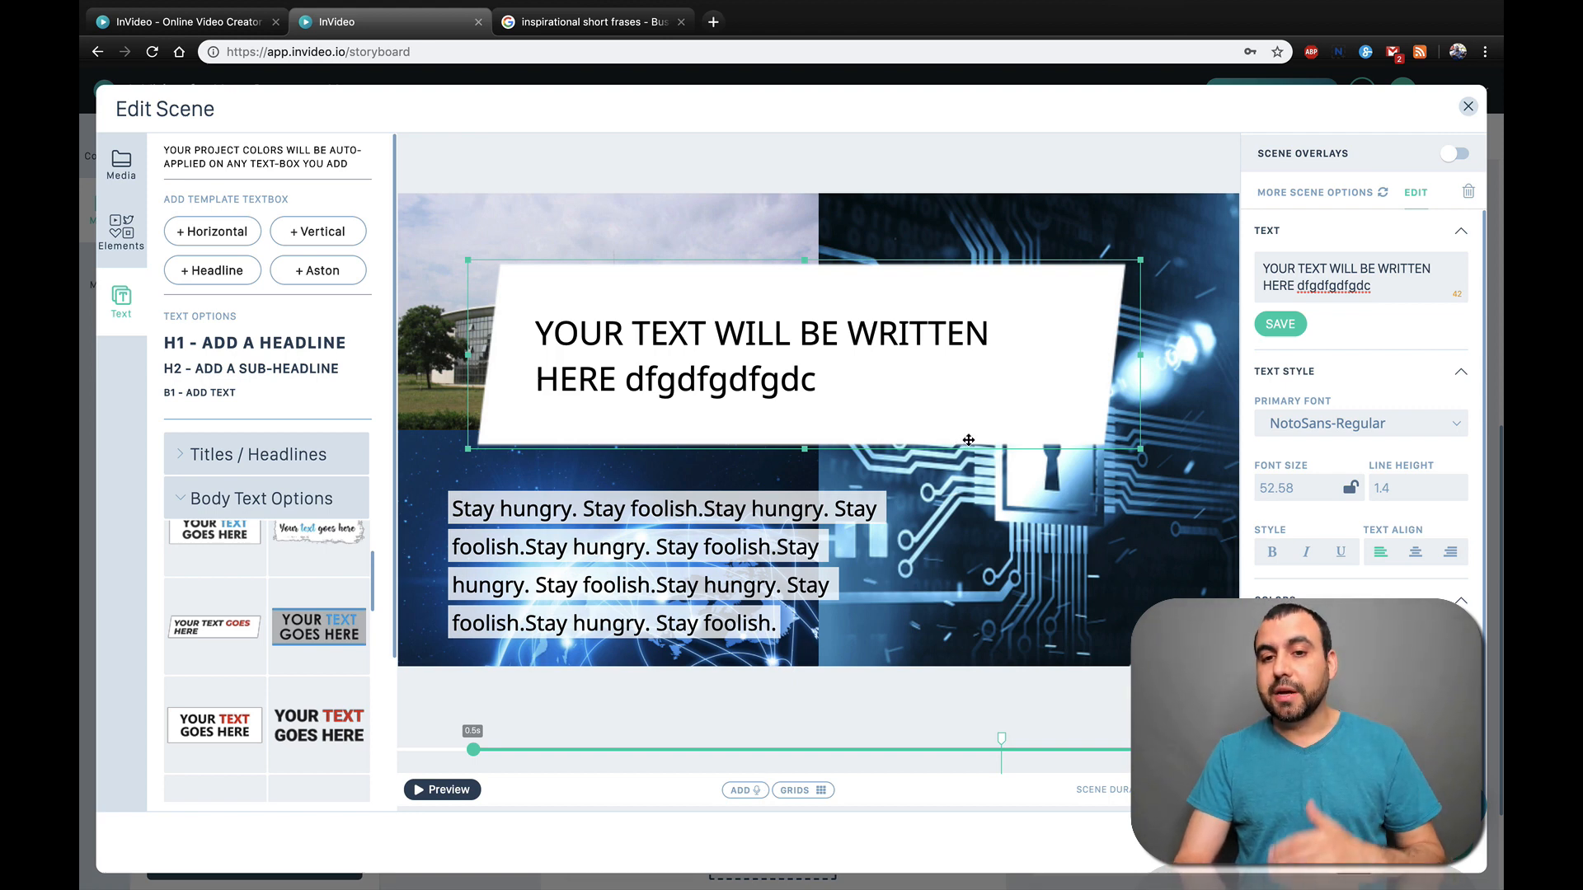
# Delete the "Stay hungry. Stay foolish." text box, moving the slanted one into its place at the scene's lower left, and save the scene
pyautogui.click(771, 525)
pyautogui.press('BackSpace')
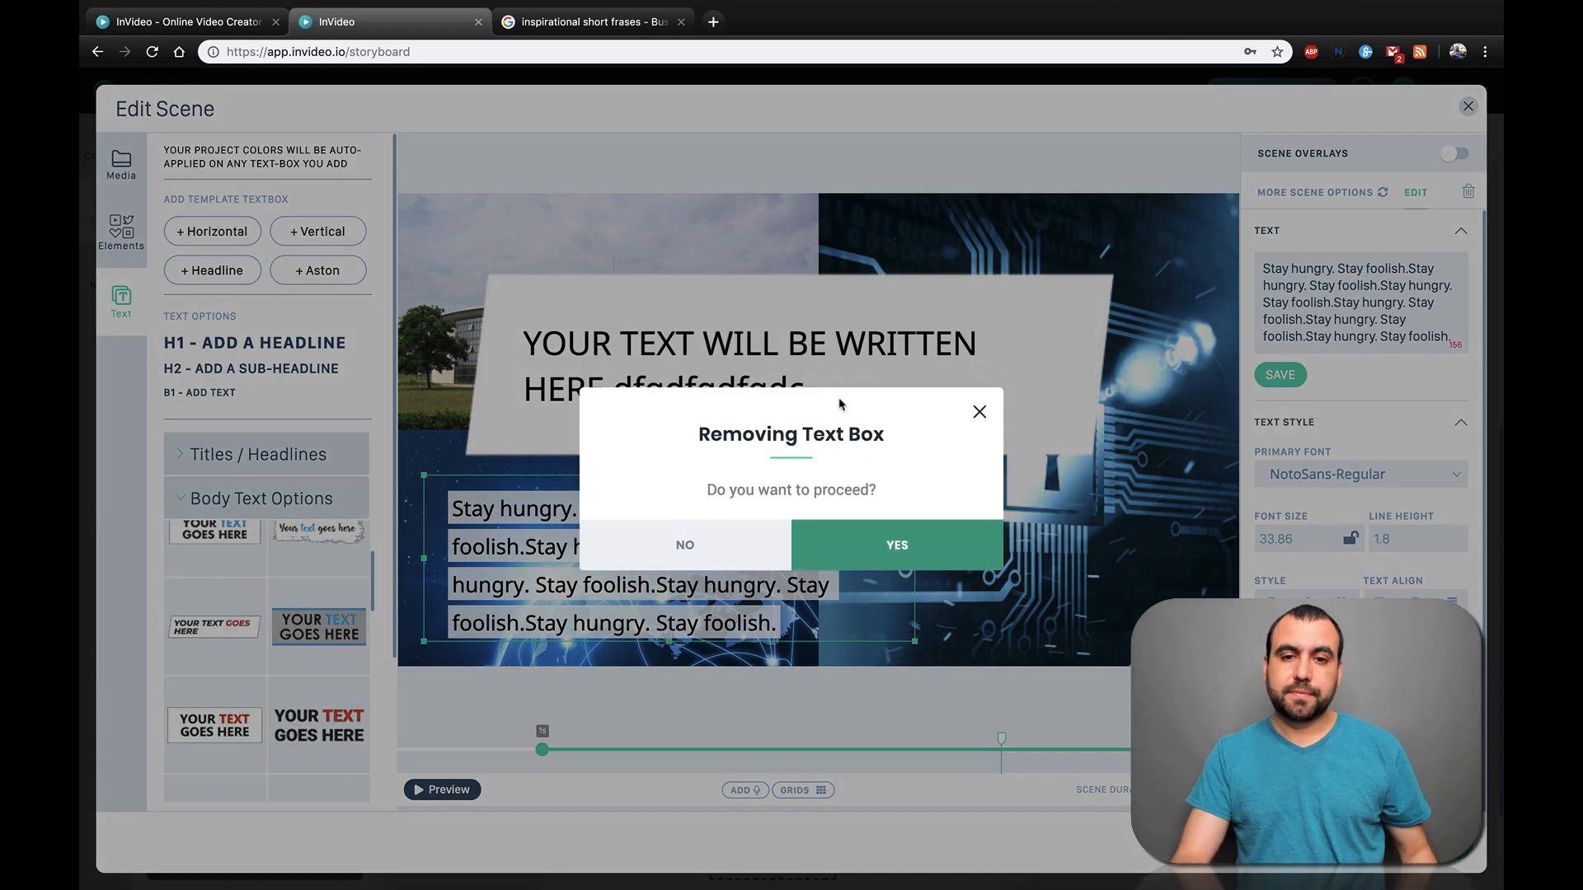
pyautogui.click(870, 546)
pyautogui.moveTo(890, 402); pyautogui.dragTo(851, 600)
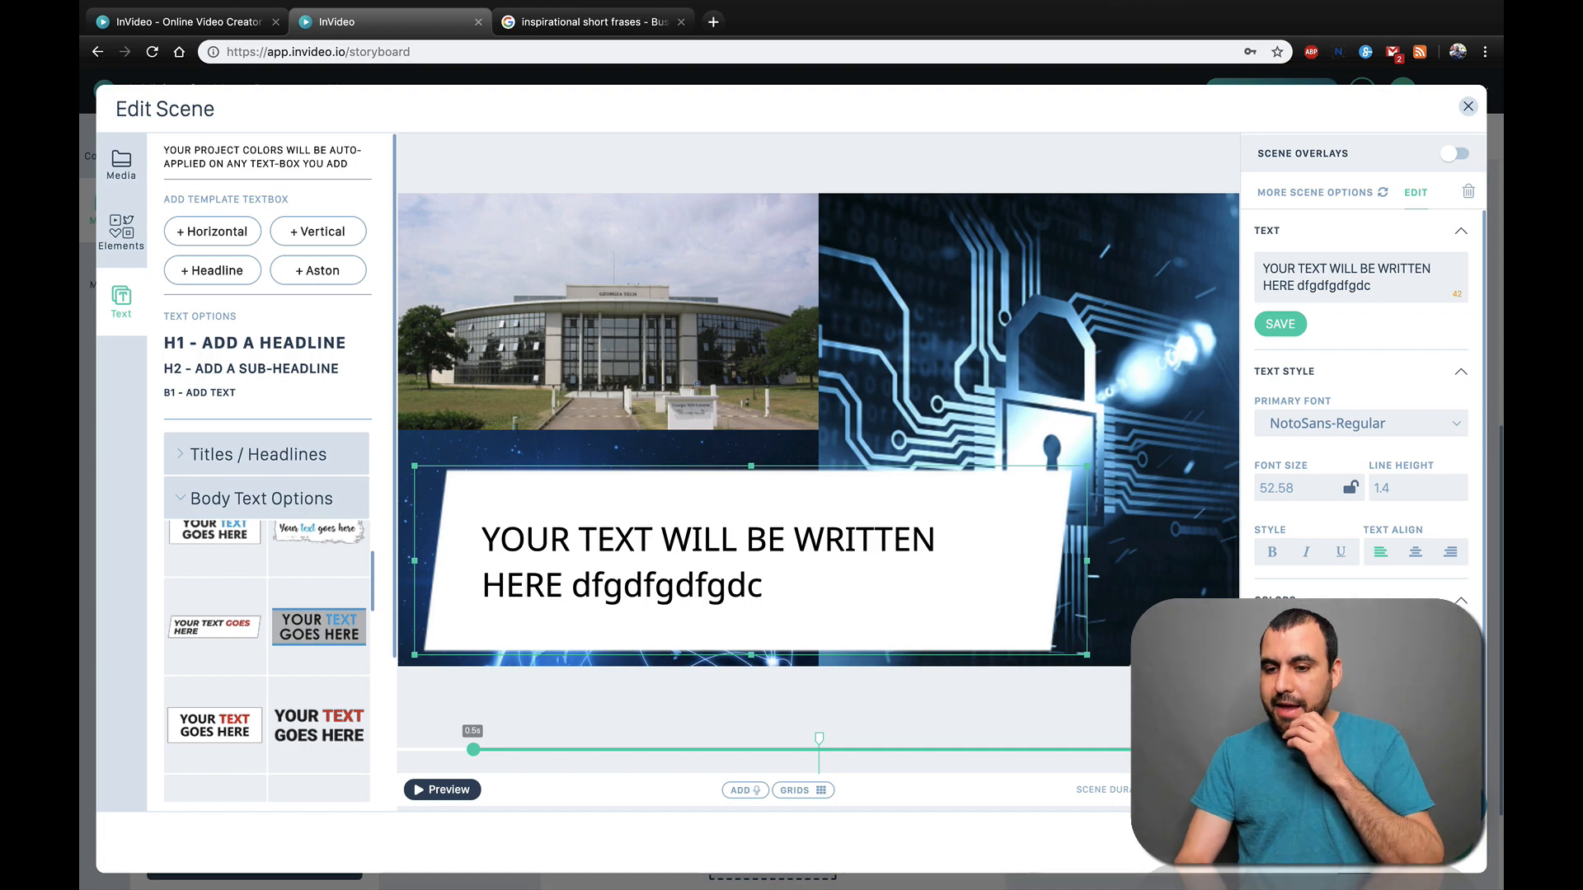
pyautogui.click(1377, 841)
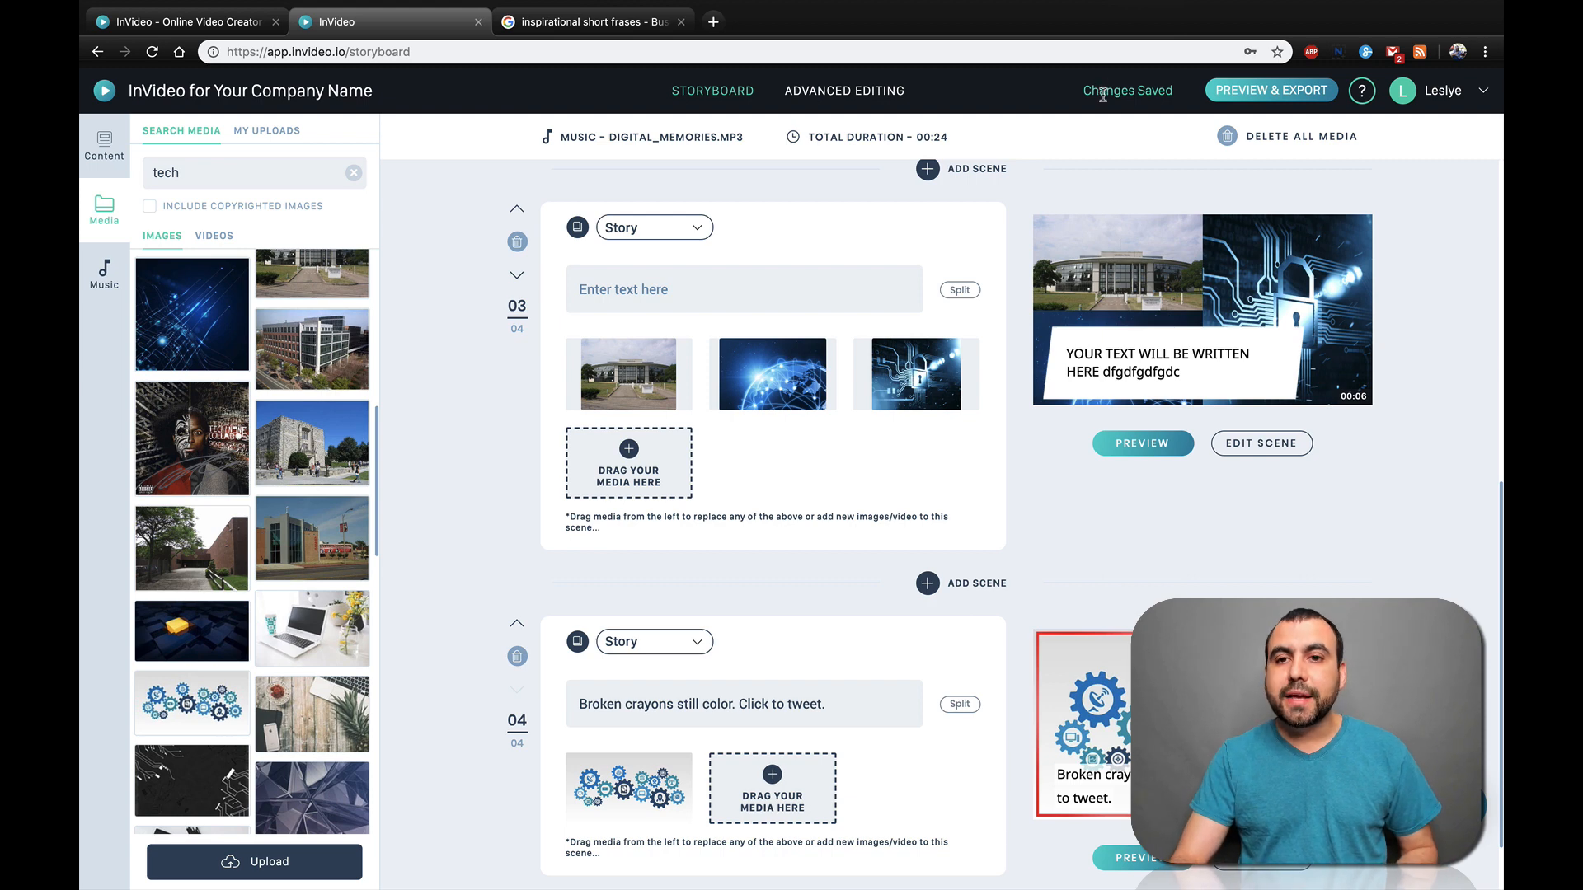
# Check the save status and review the order and content of all four storyboard scenes
pyautogui.moveTo(1086, 89); pyautogui.dragTo(1172, 89)
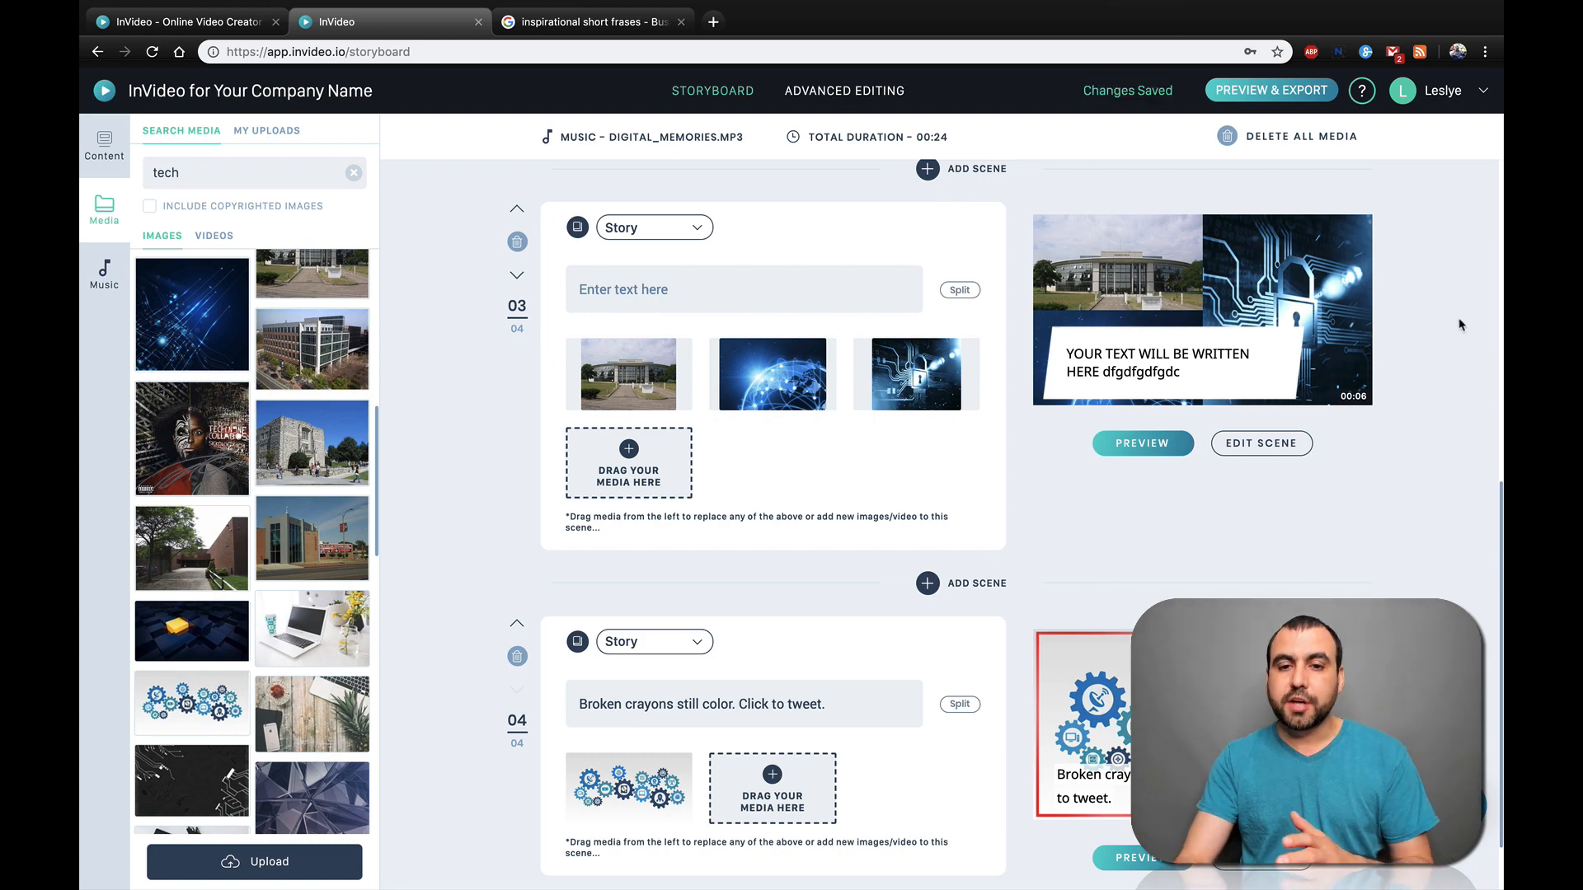
pyautogui.scroll(8, 1385, 582)
pyautogui.scroll(-8, 1386, 582)
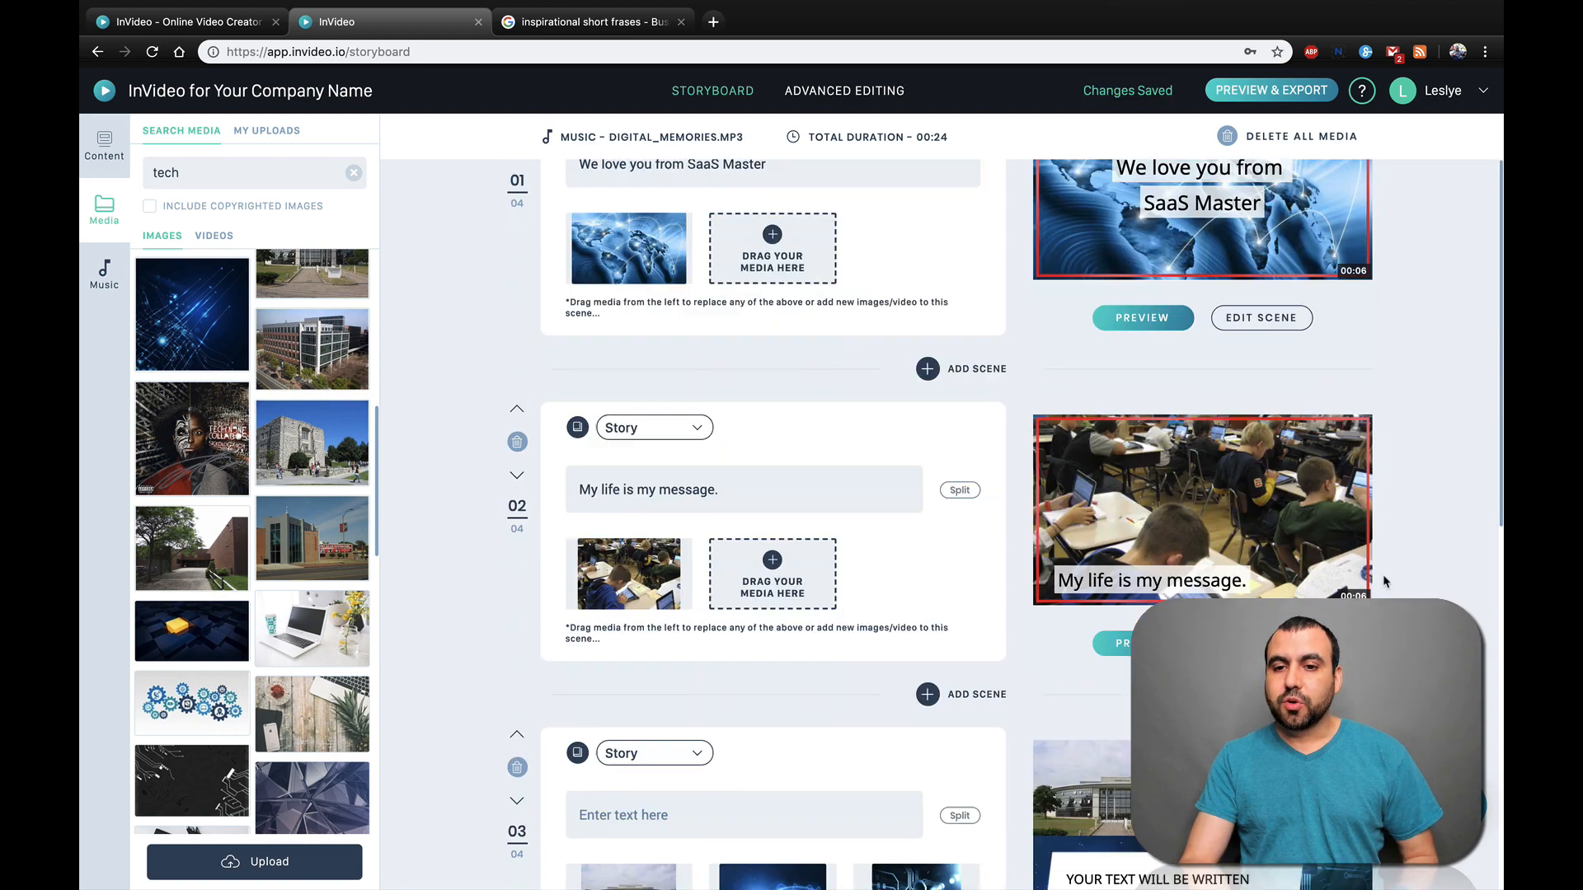
pyautogui.scroll(-3, 1385, 582)
pyautogui.scroll(10, 1386, 582)
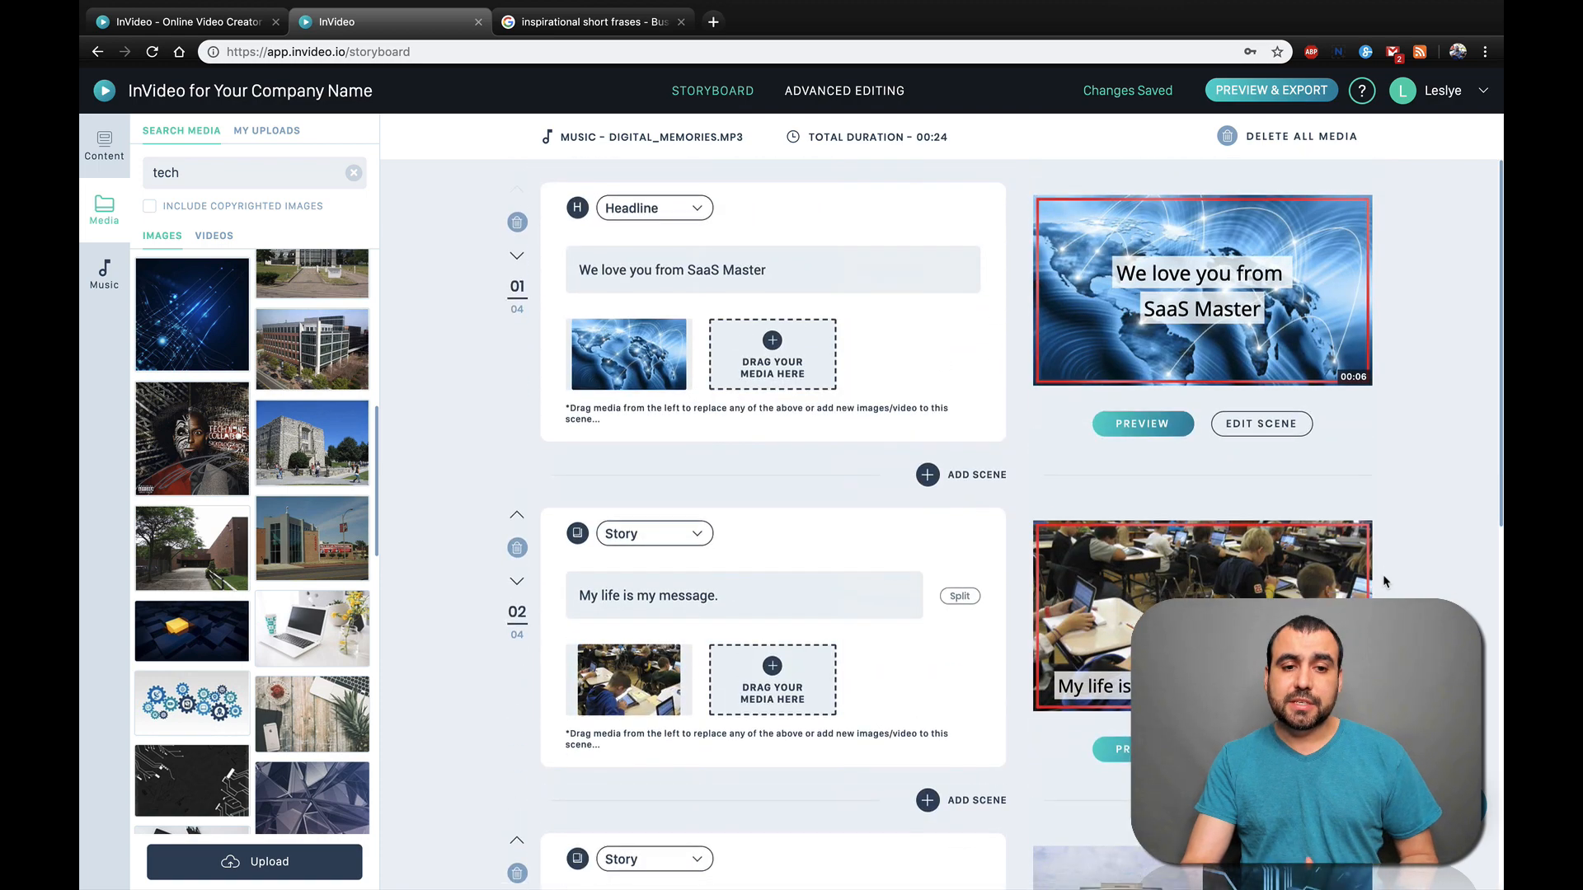
pyautogui.scroll(-10, 1386, 582)
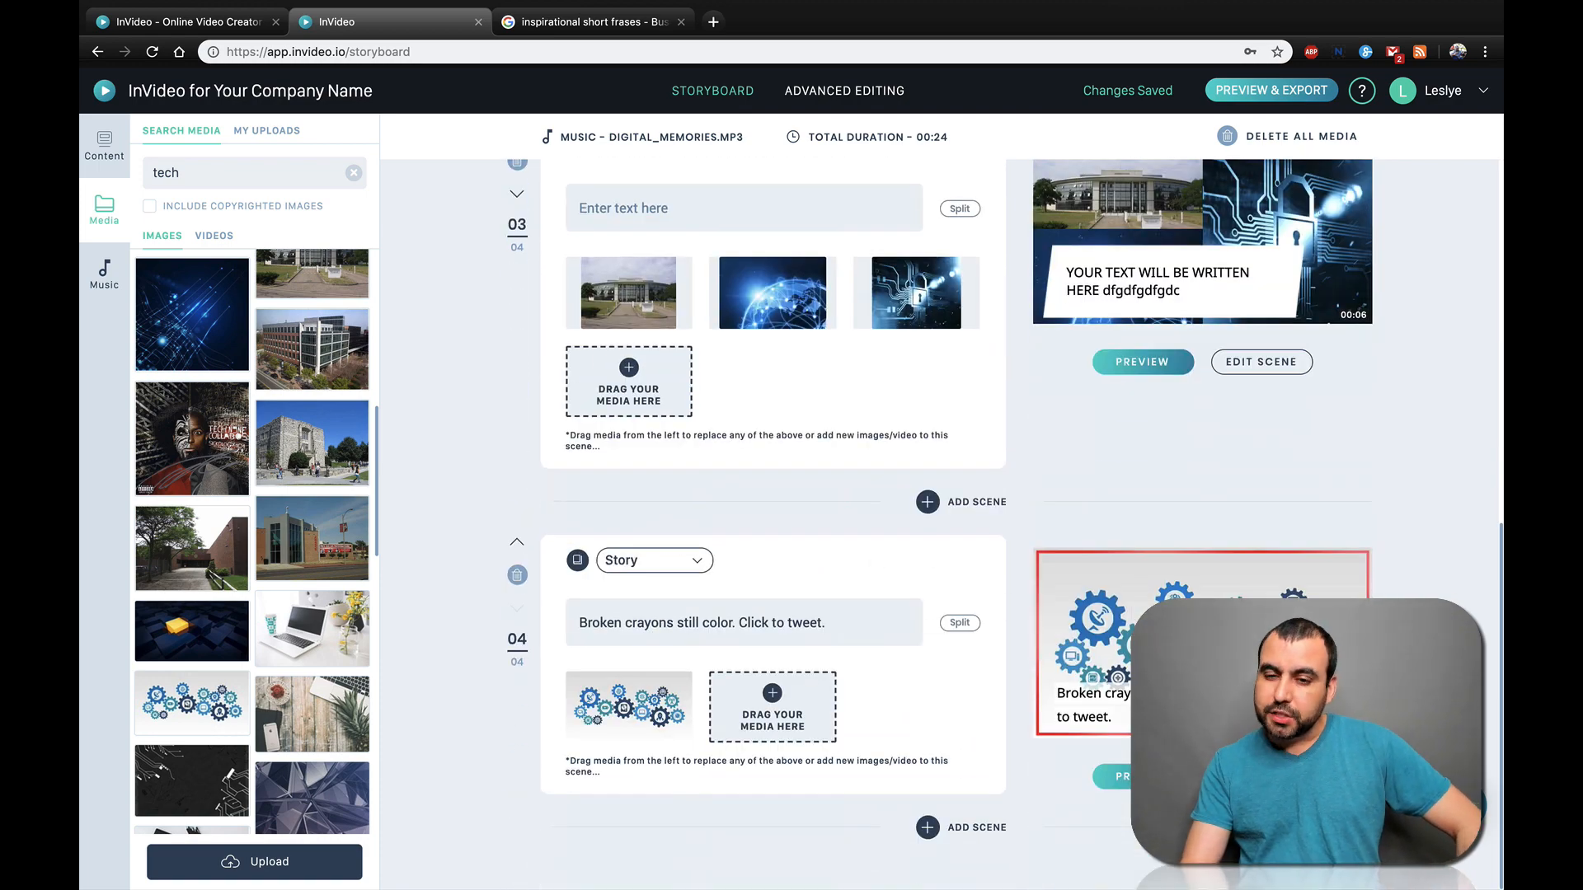
# Move the "Broken crayons still color" scene up one position in the storyboard and return it to last place
pyautogui.scroll(2, 1152, 414)
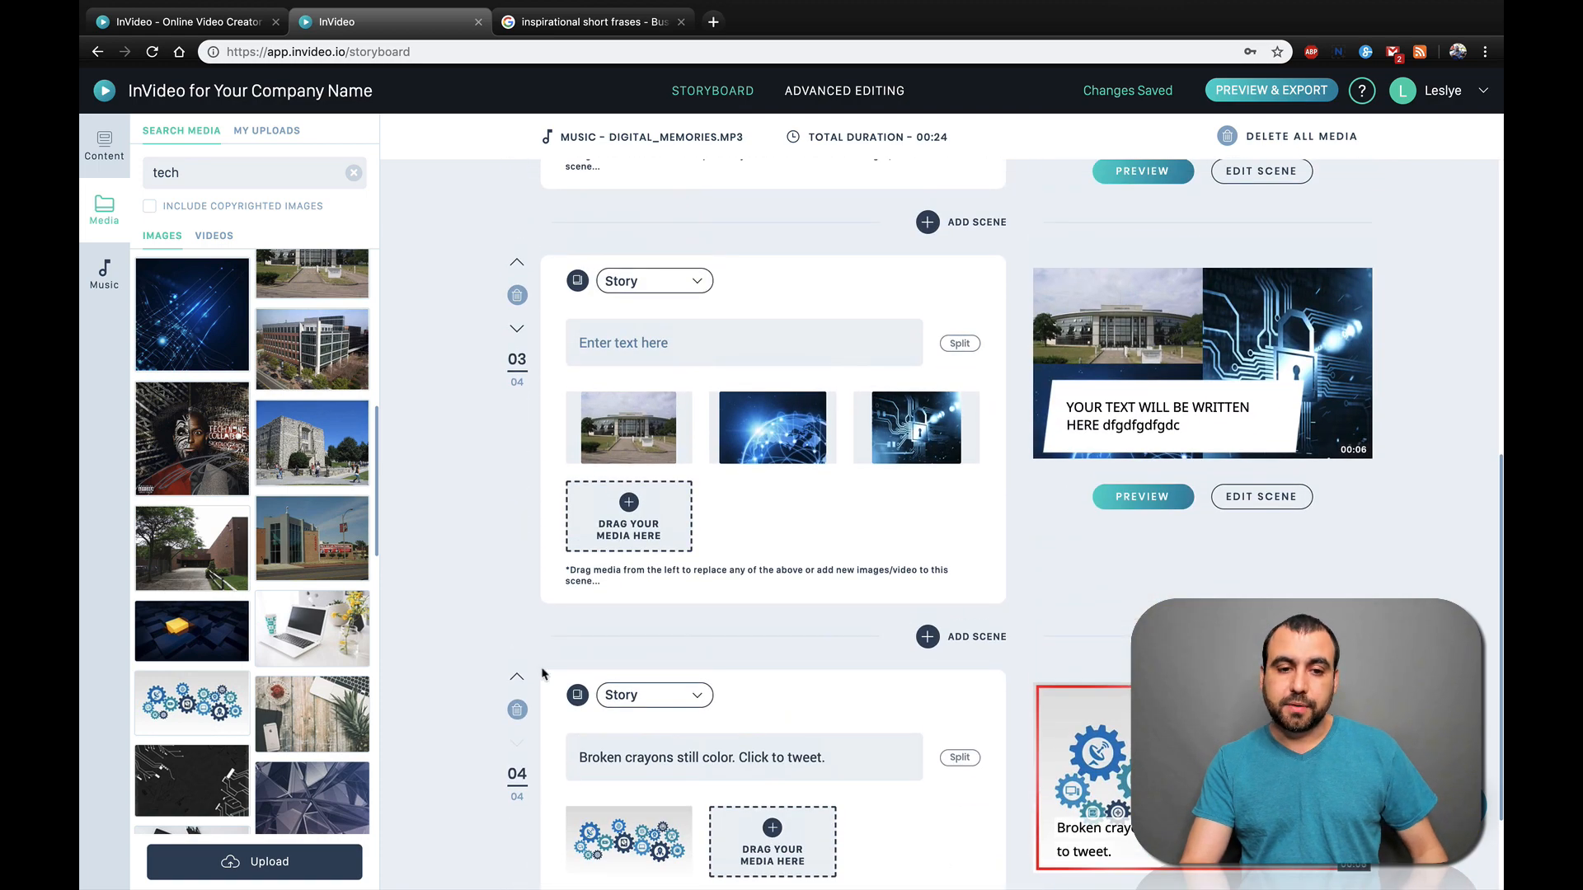
pyautogui.click(516, 681)
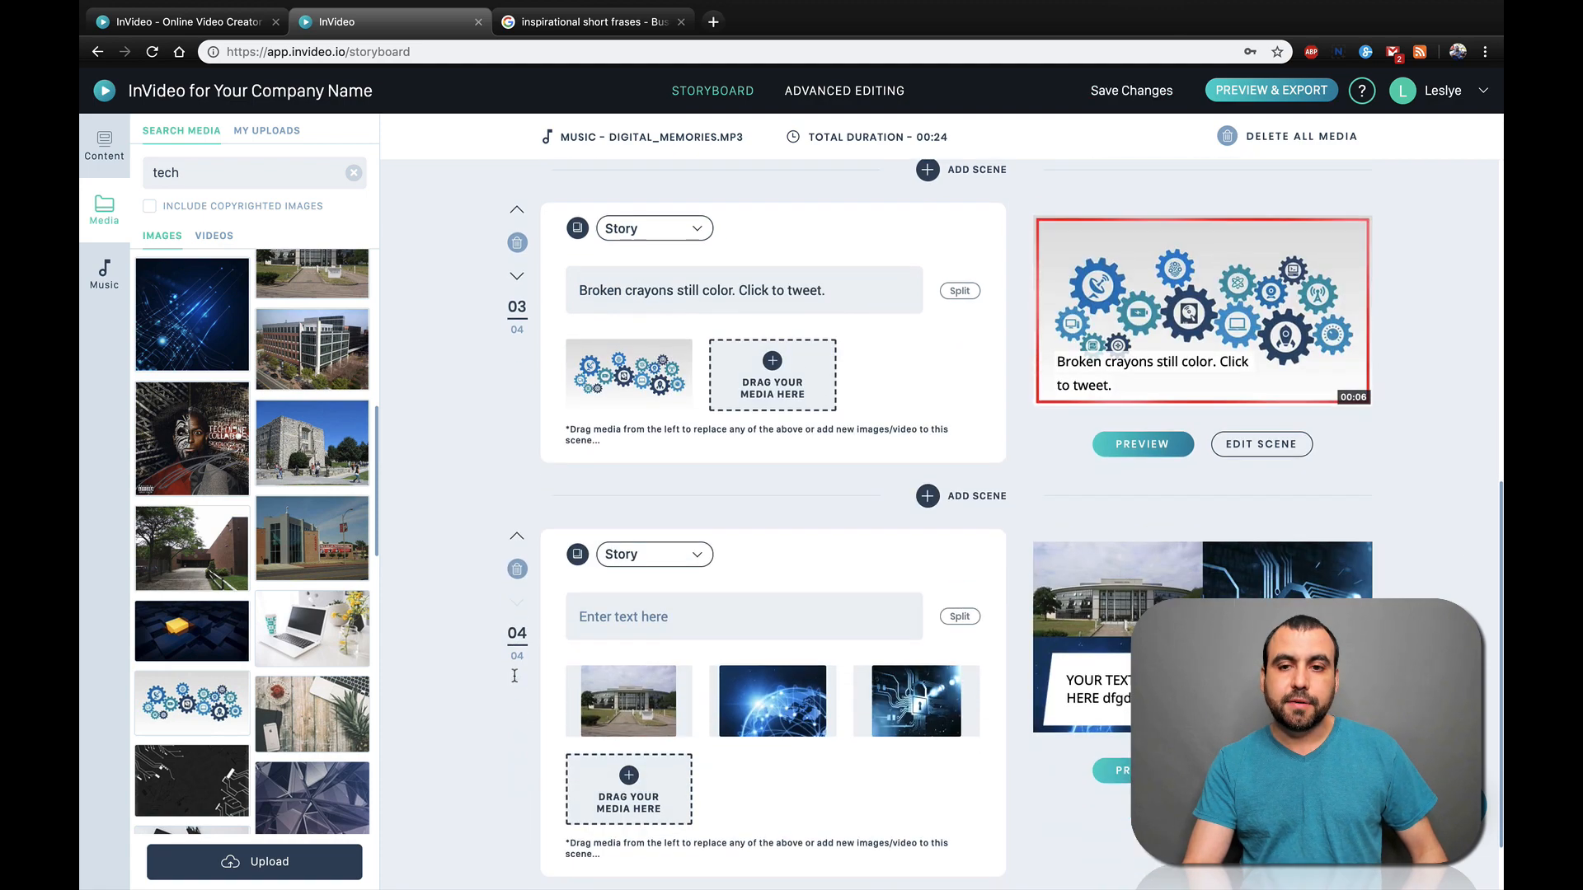
pyautogui.scroll(-1, 825, 652)
pyautogui.scroll(3, 825, 652)
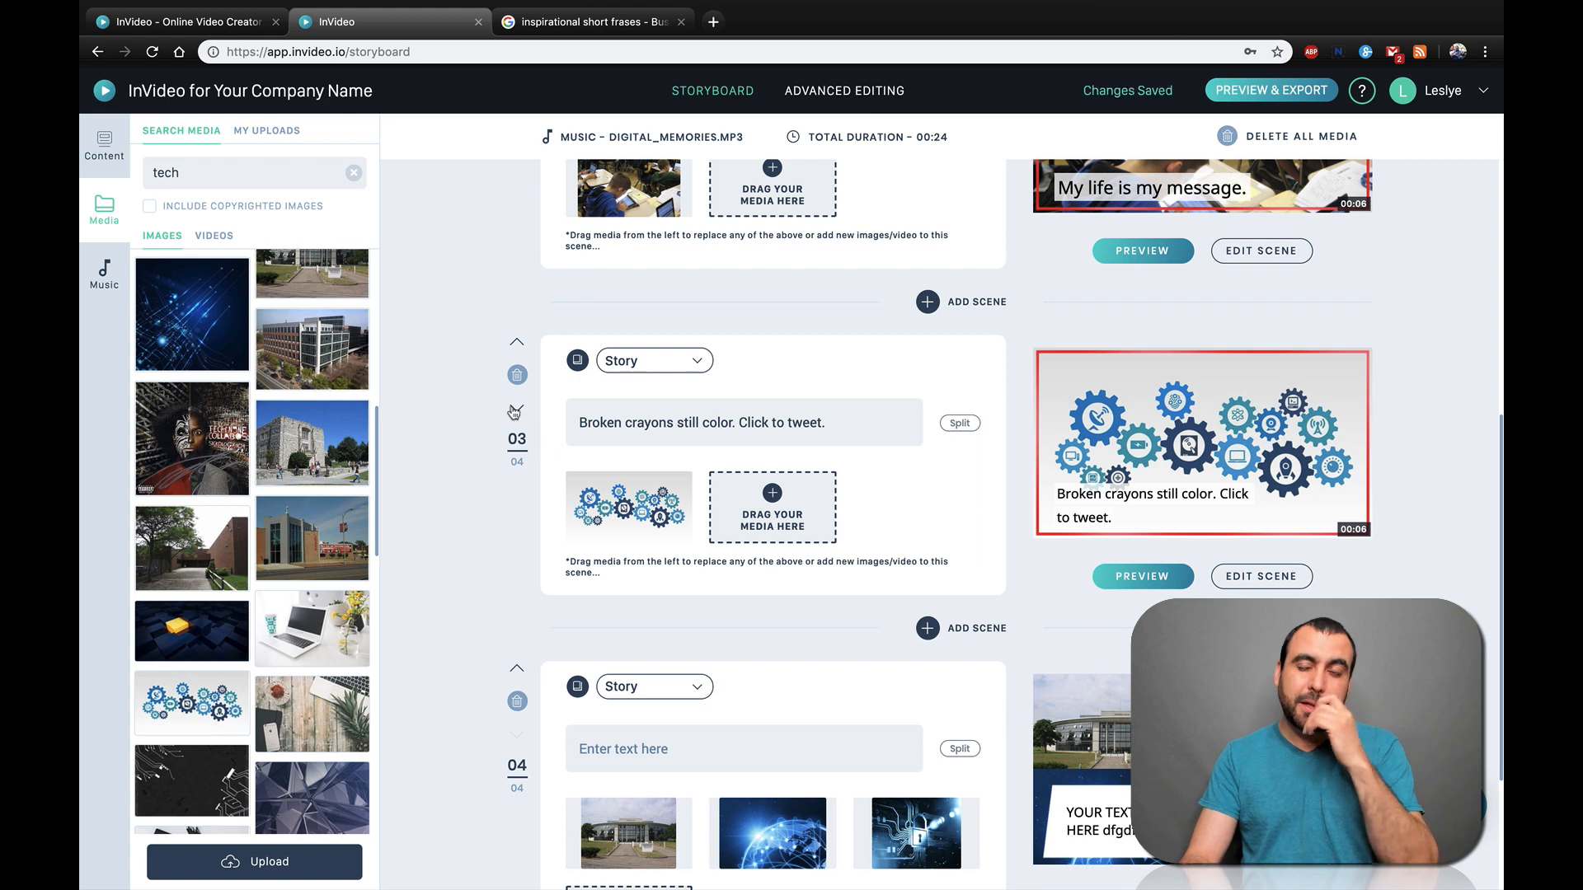
pyautogui.click(516, 411)
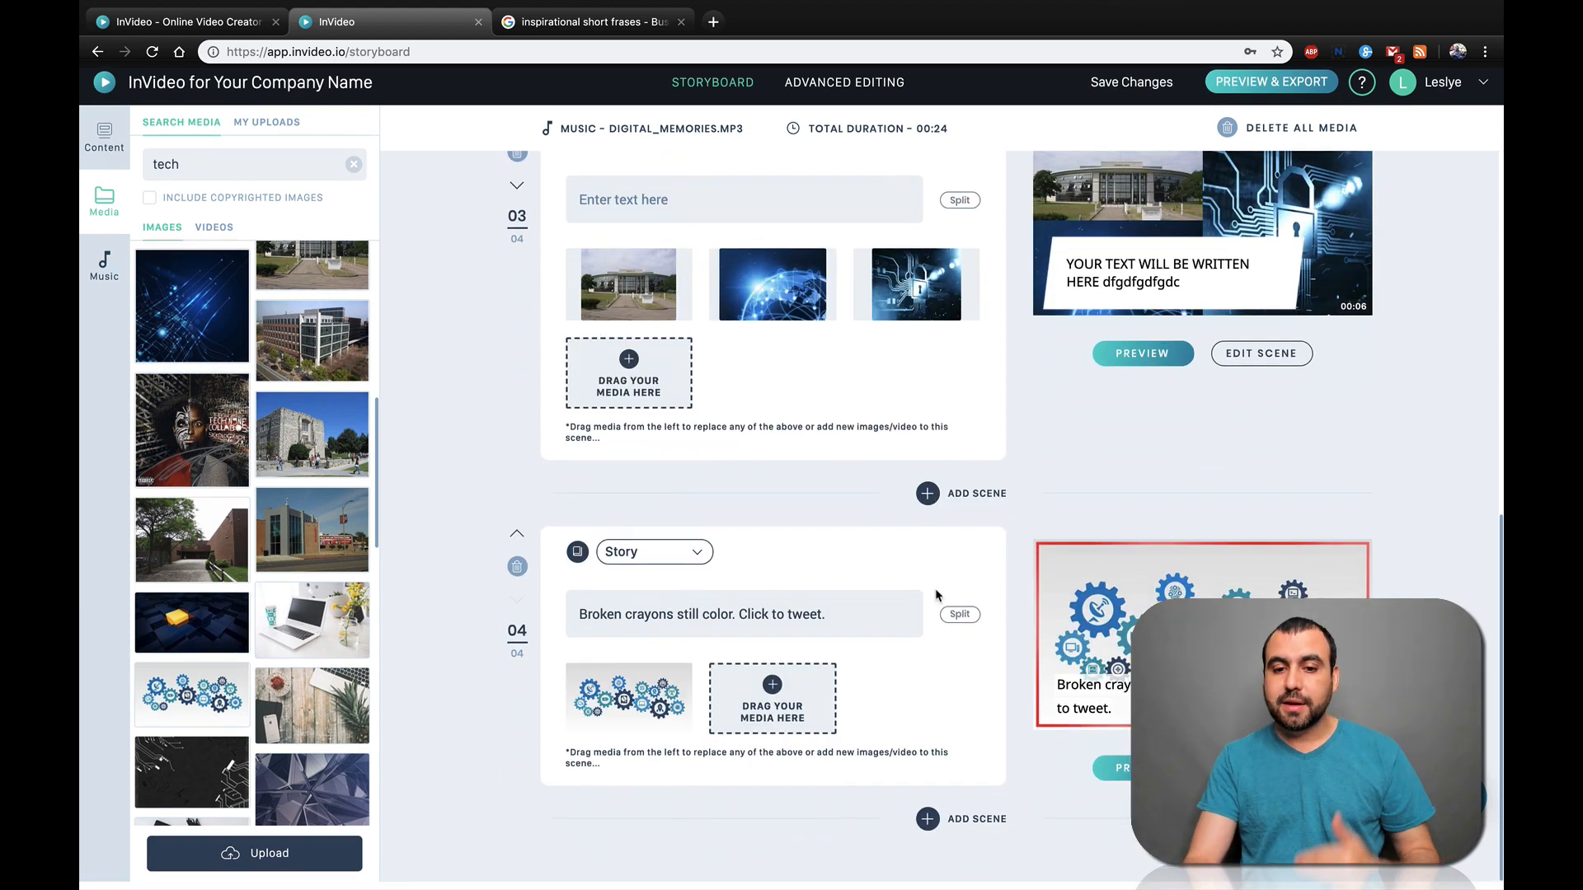
# View the video's complete script and listen to the selected Digital_Memories.mp3 track
pyautogui.scroll(5, 742, 536)
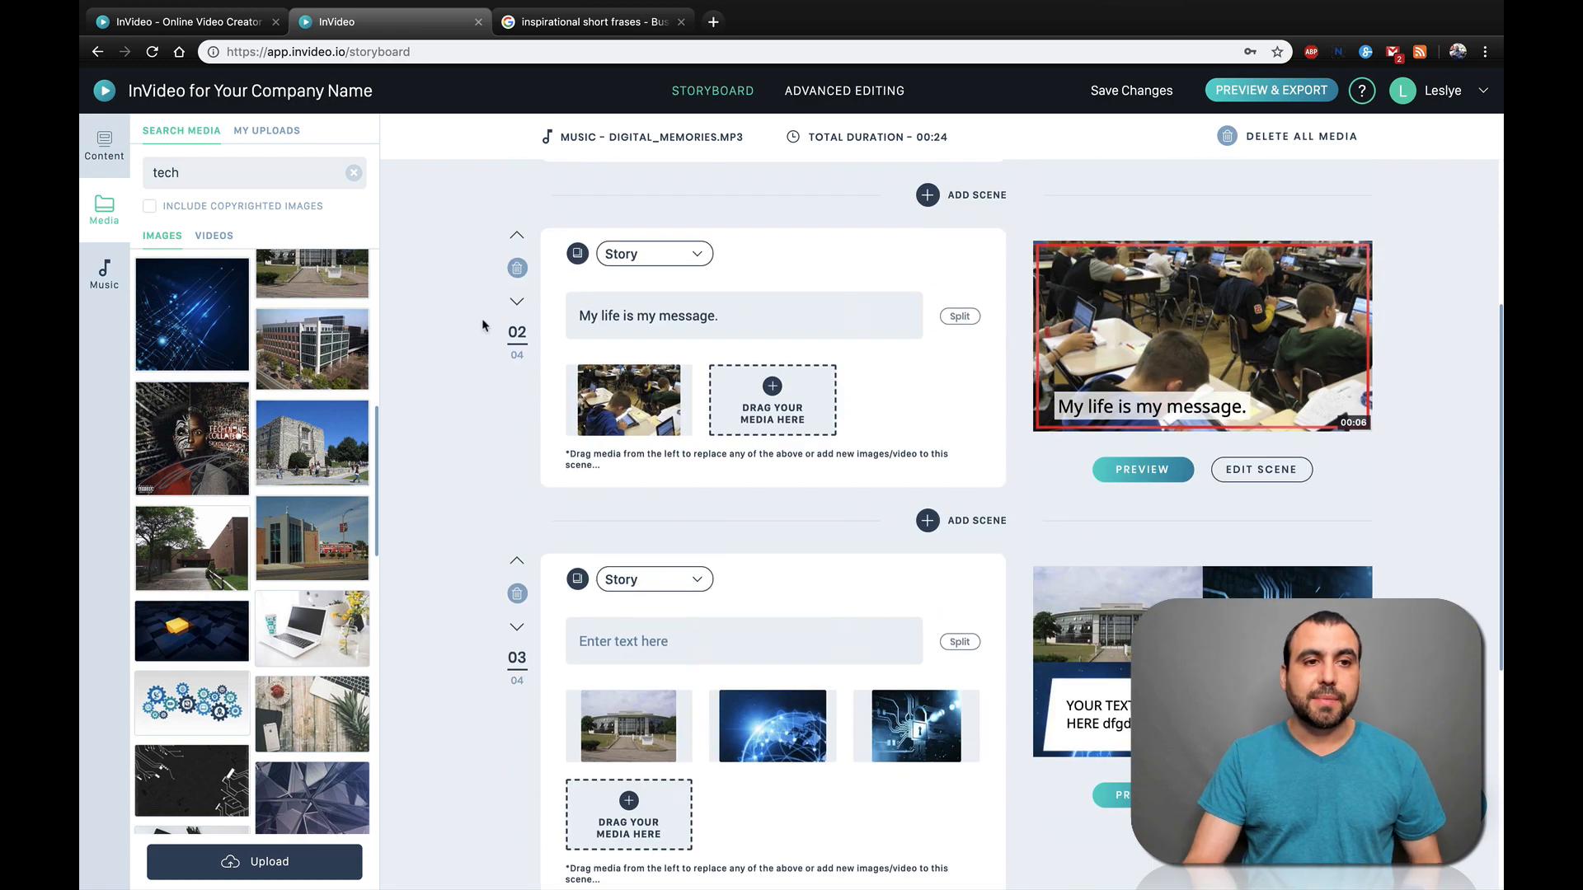
pyautogui.click(103, 144)
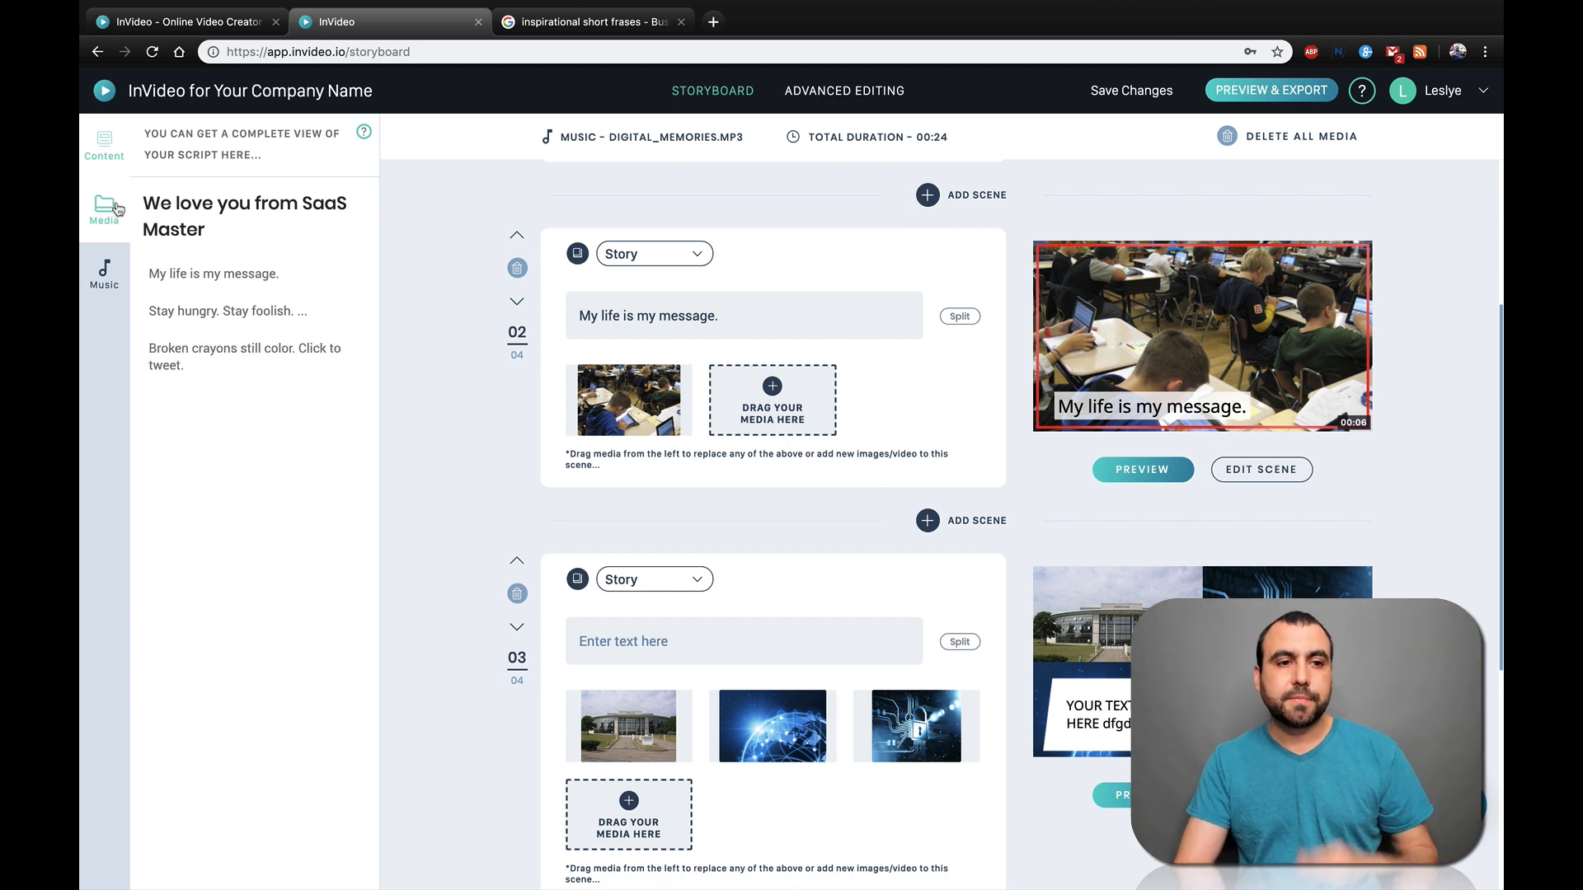
pyautogui.click(104, 263)
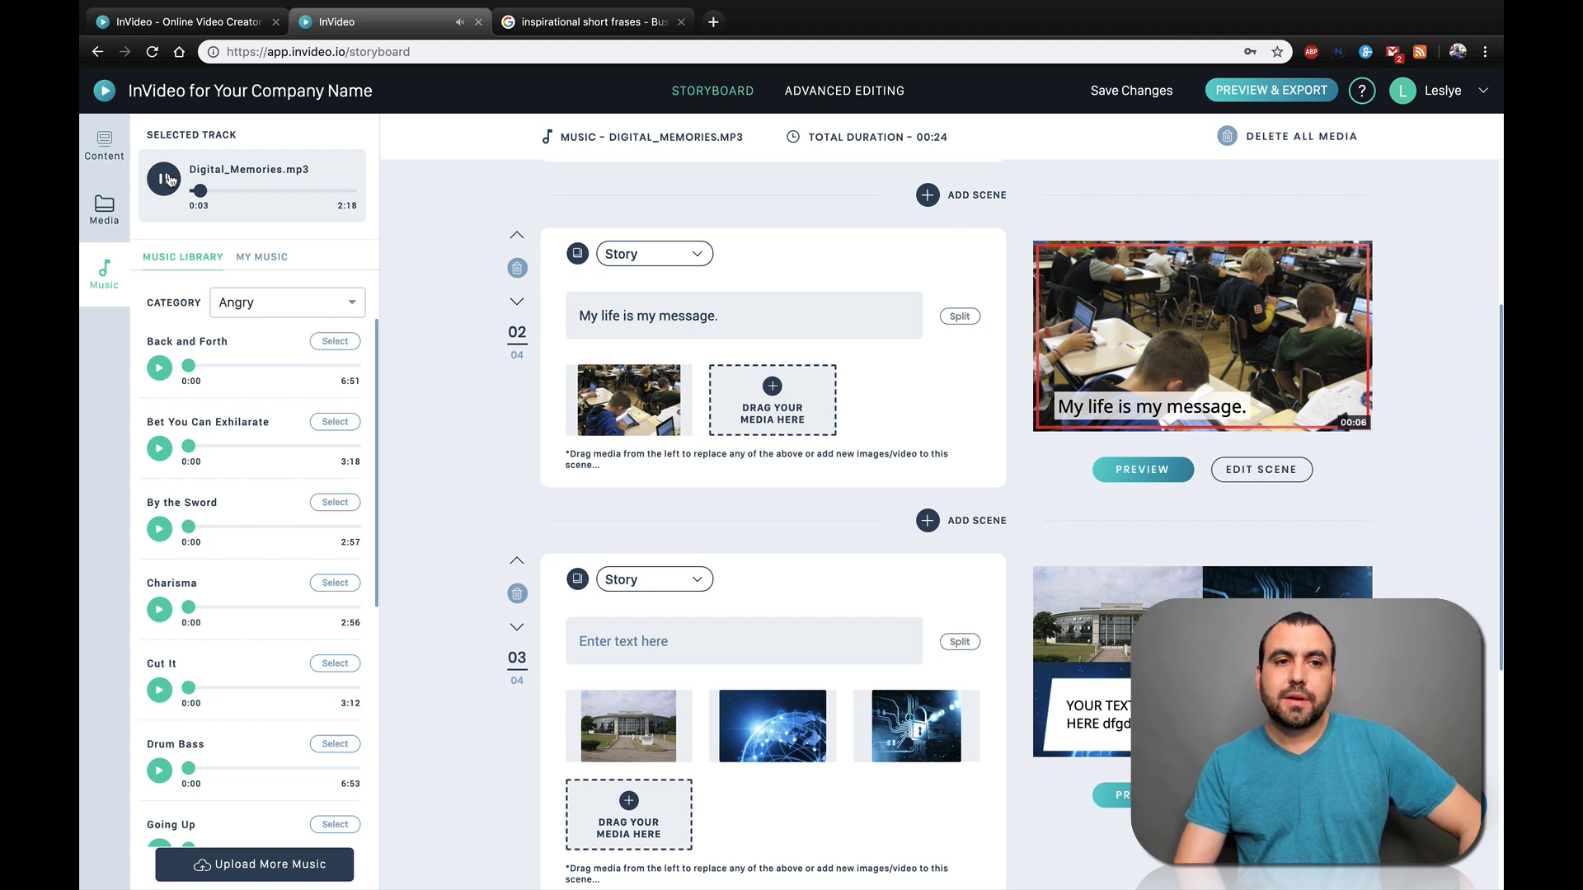
pyautogui.click(164, 179)
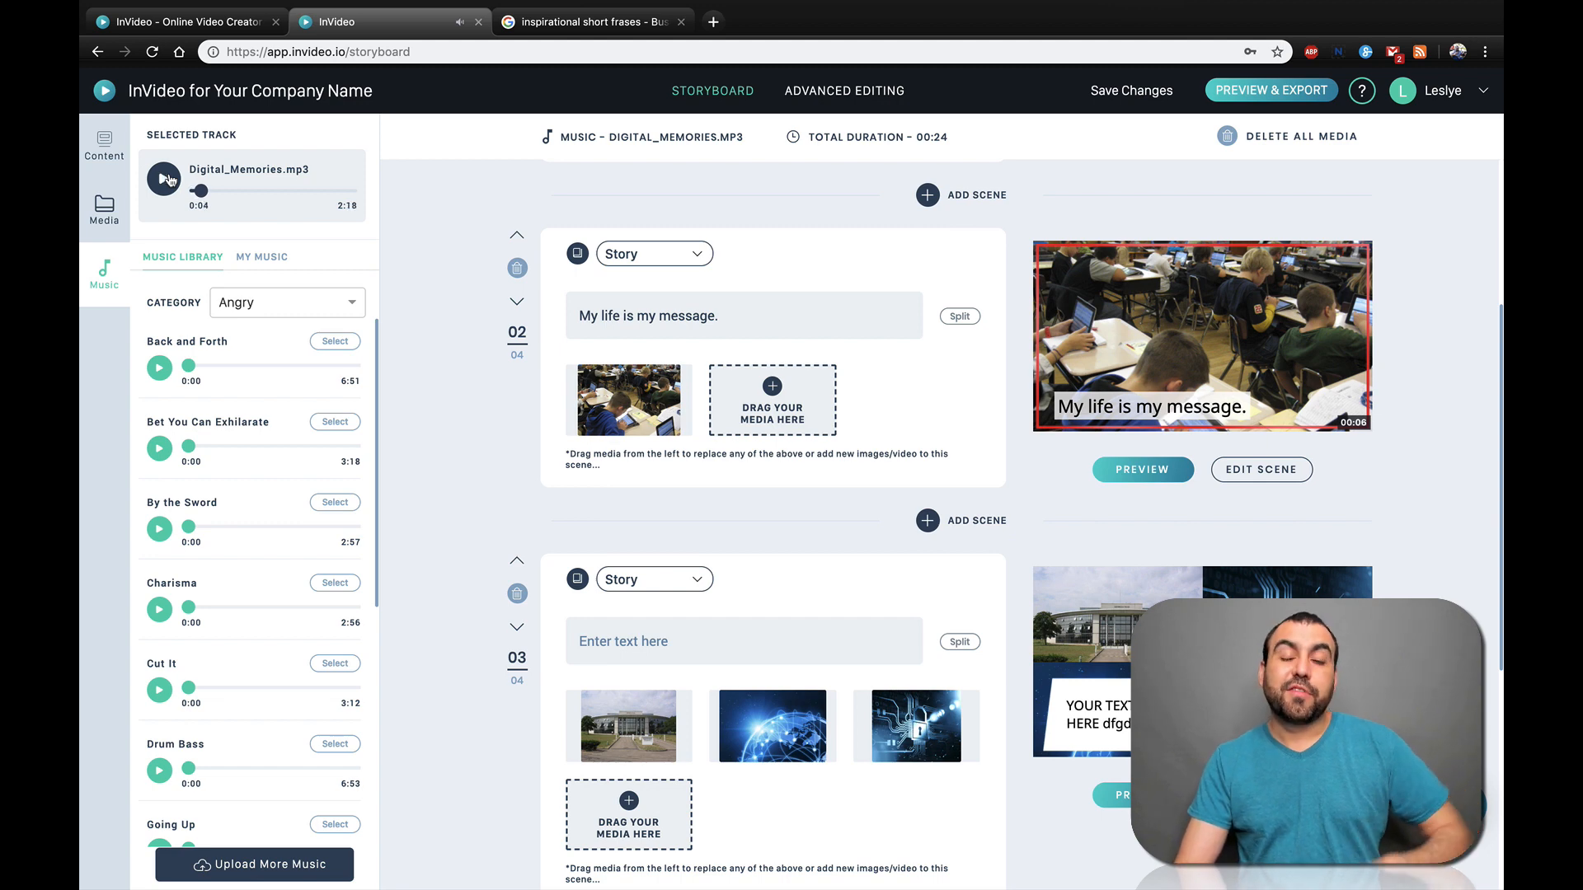
# Set the video's music to the track Cliffsides from the Bright category of the music library
pyautogui.click(334, 305)
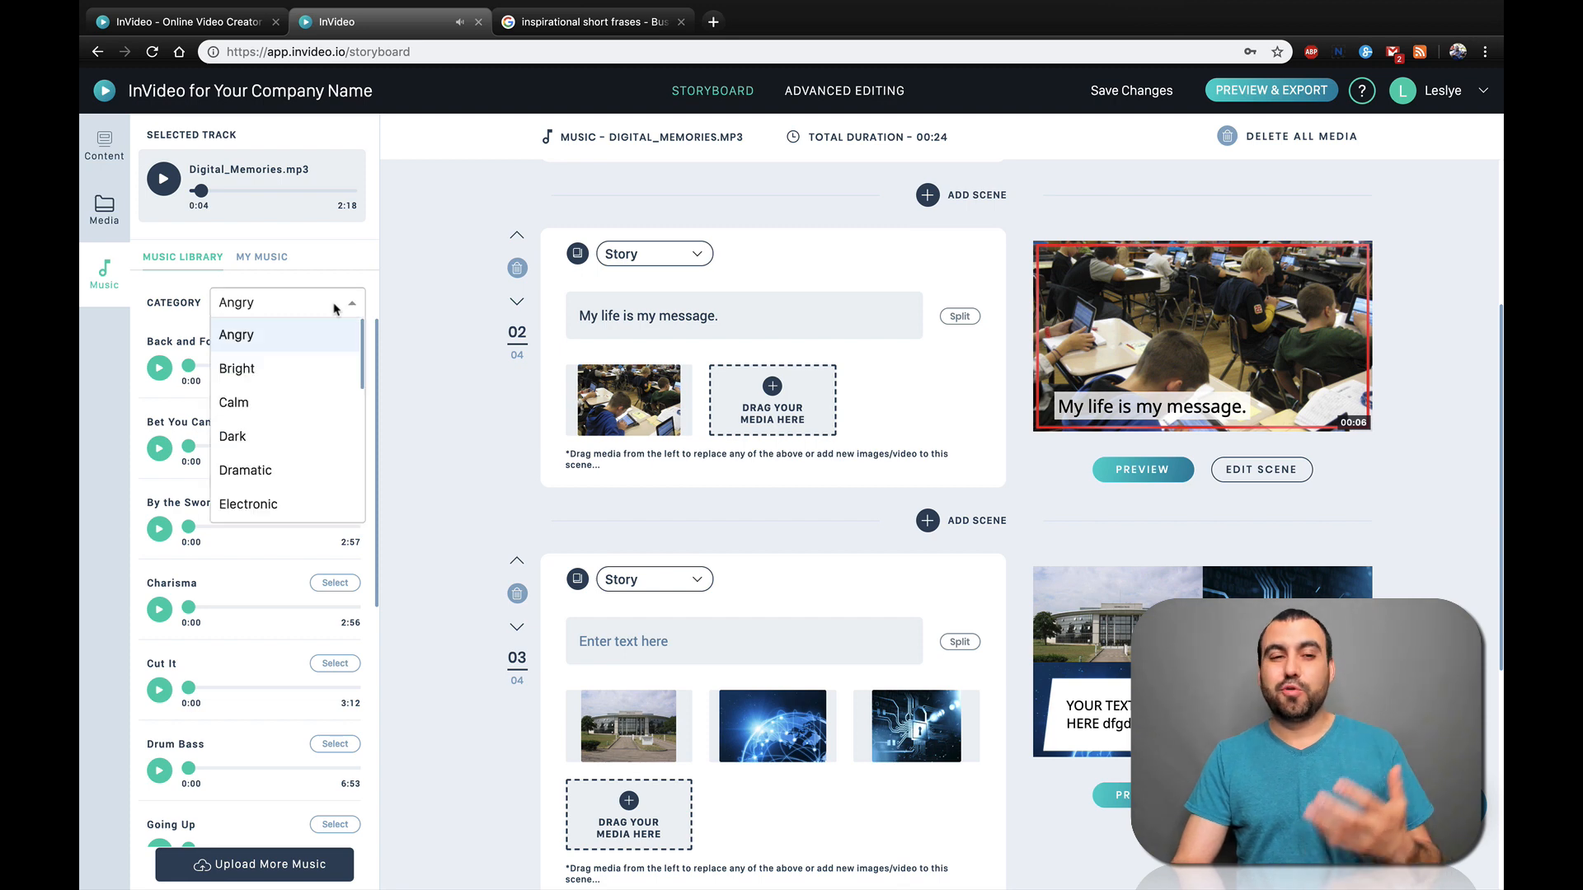
pyautogui.click(306, 369)
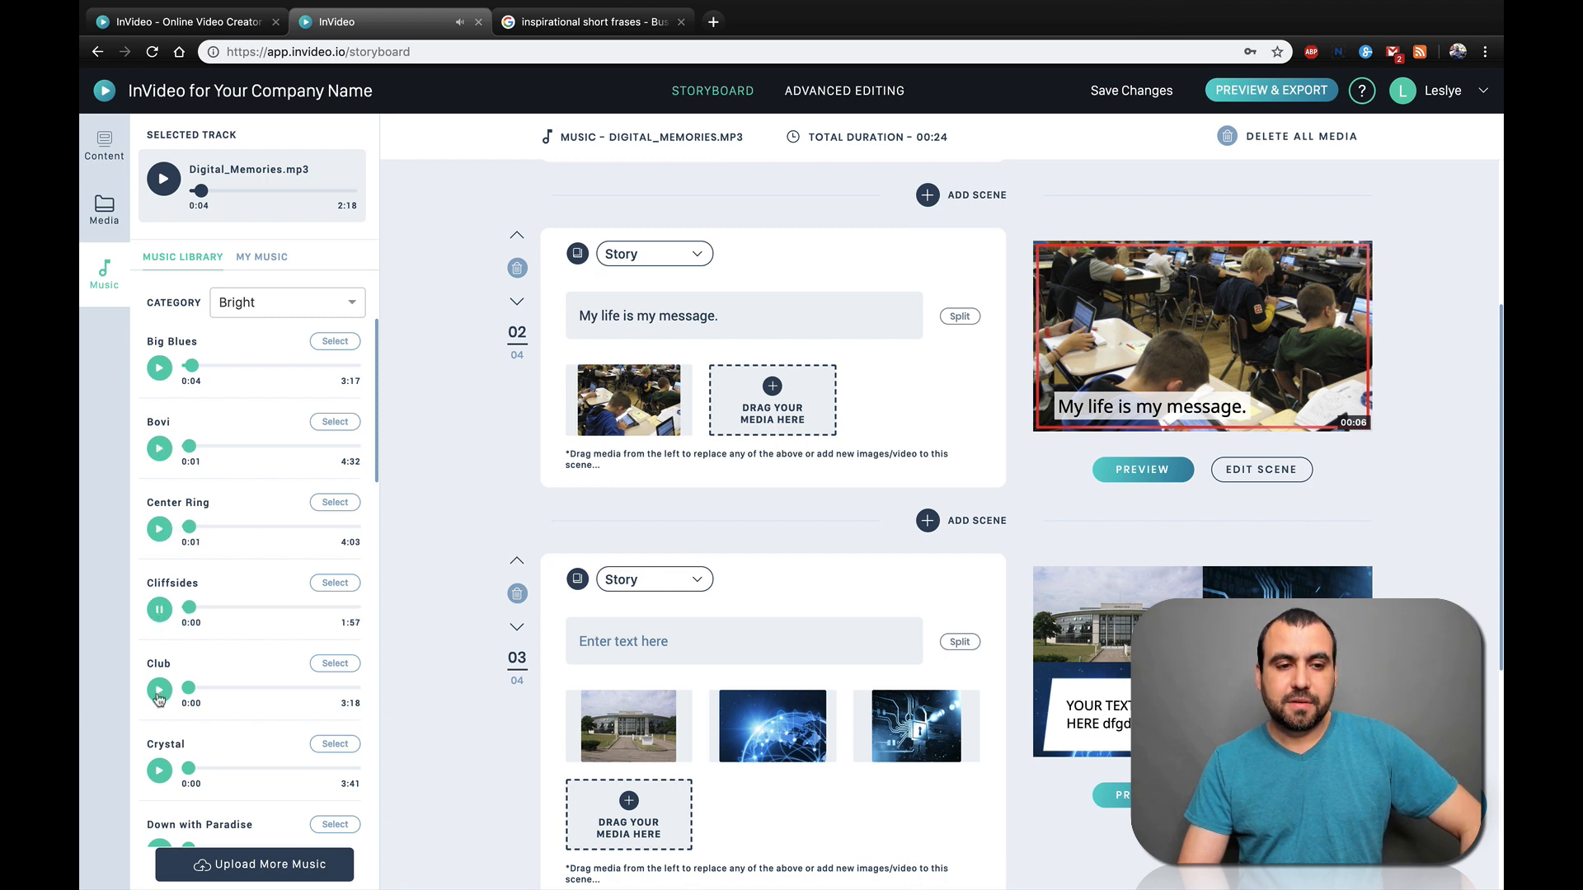
pyautogui.click(341, 587)
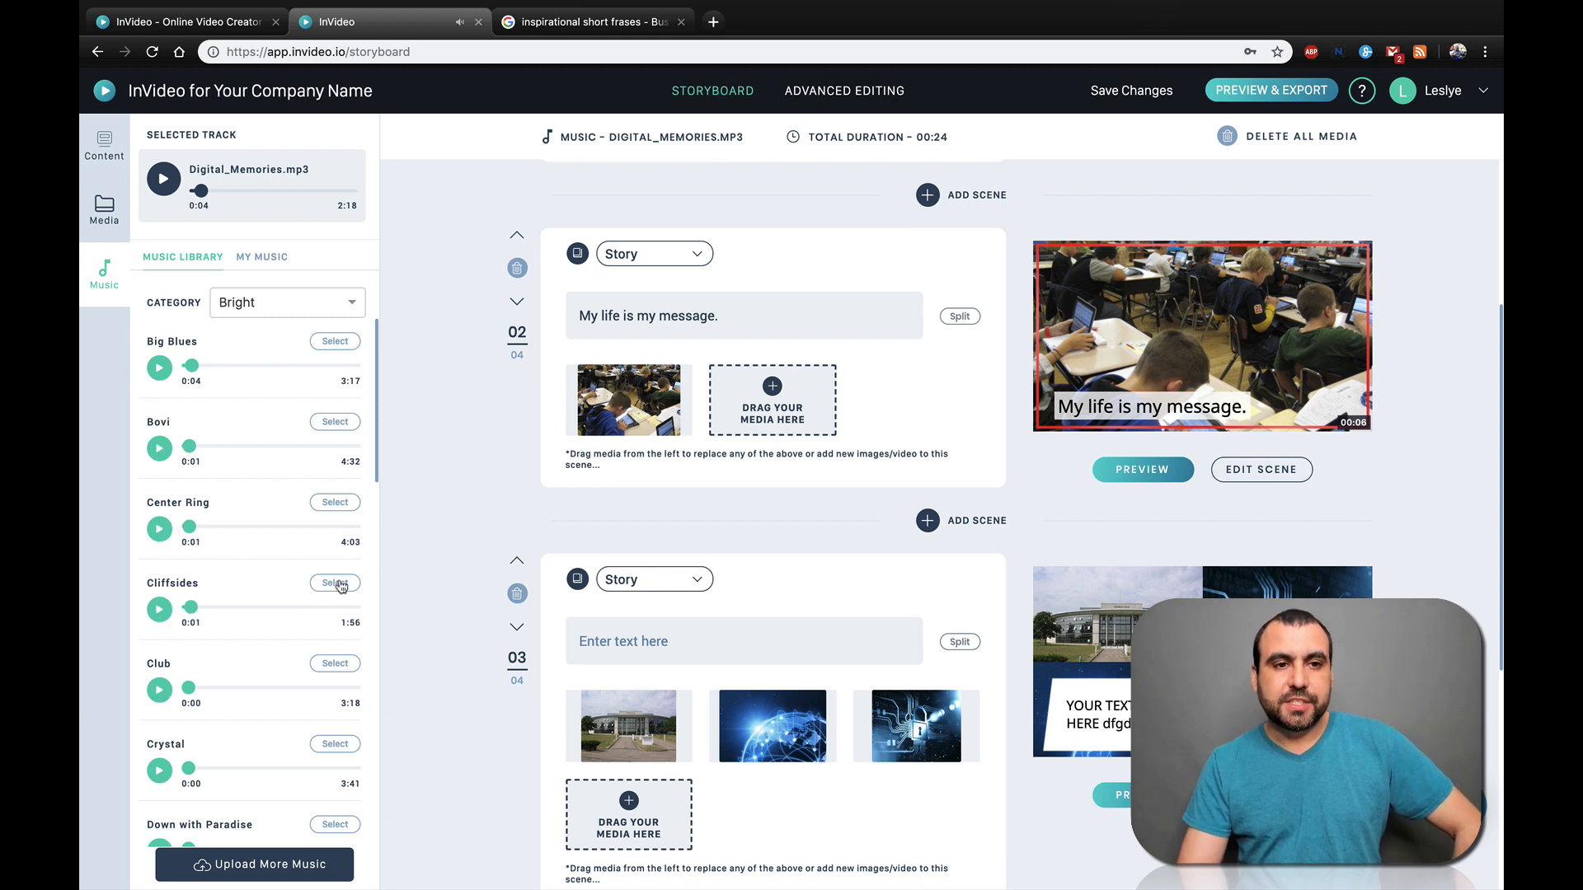
pyautogui.click(342, 586)
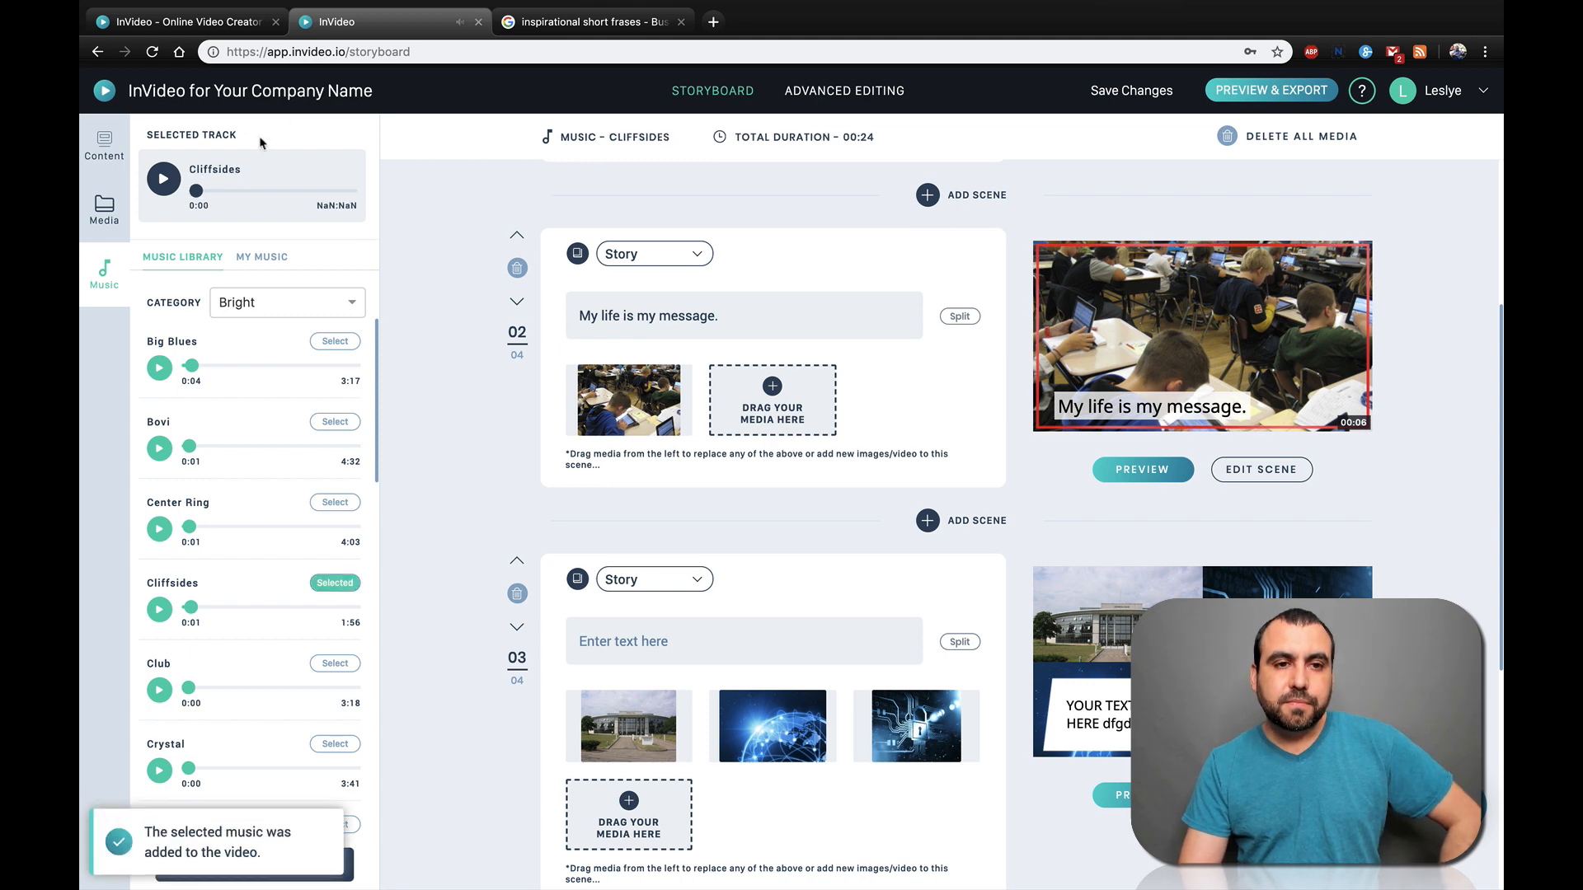
# Generate a preview of the complete video and export it
pyautogui.scroll(4, 498, 375)
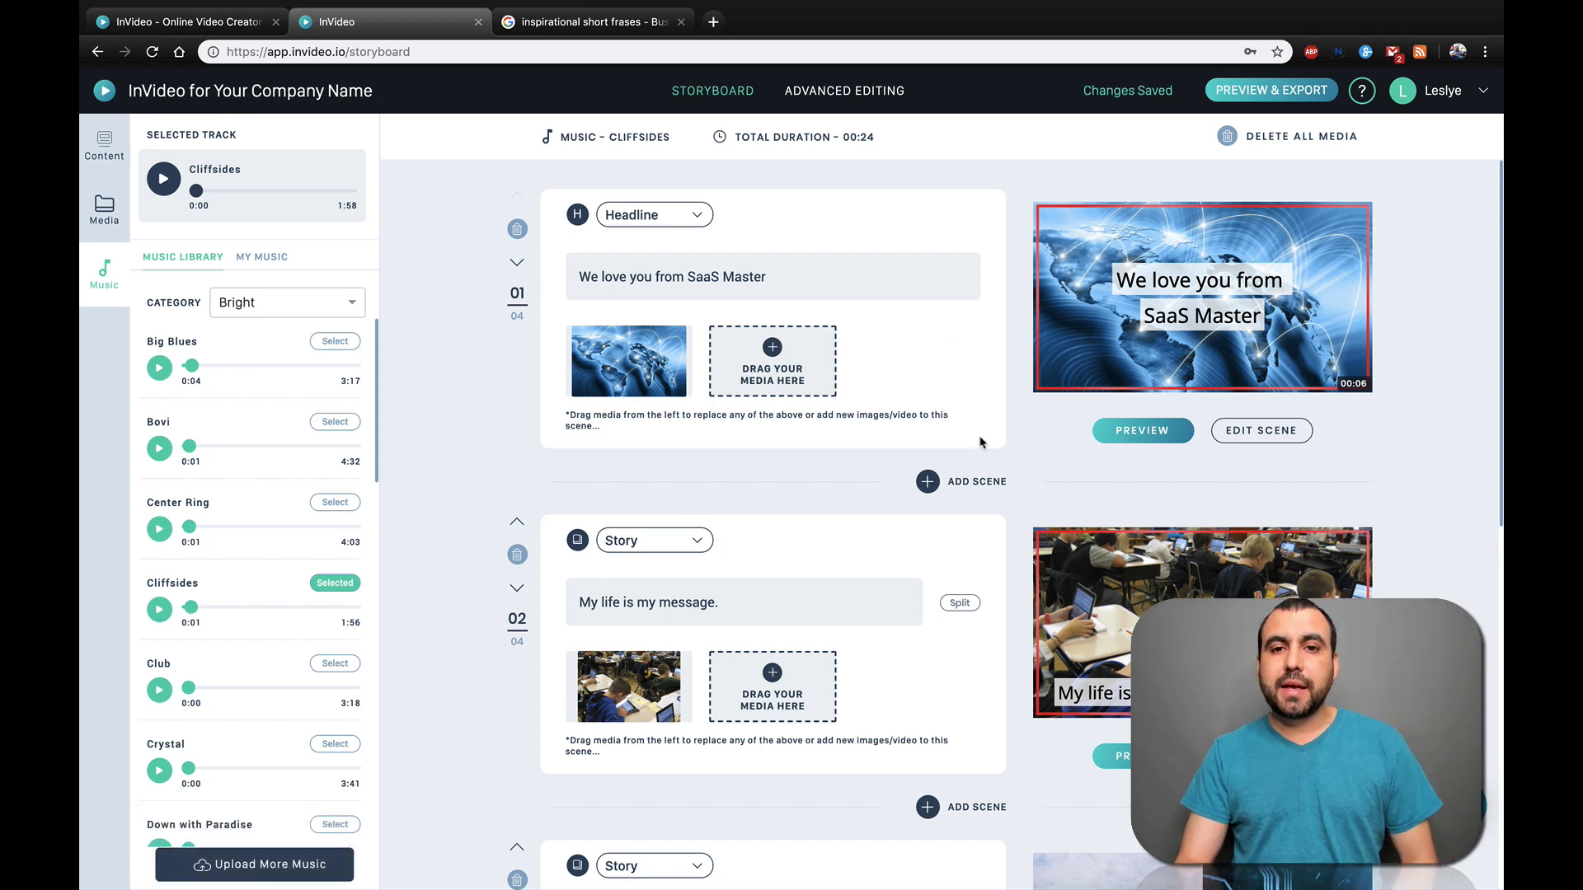
pyautogui.scroll(-4, 1009, 499)
pyautogui.scroll(4, 1010, 500)
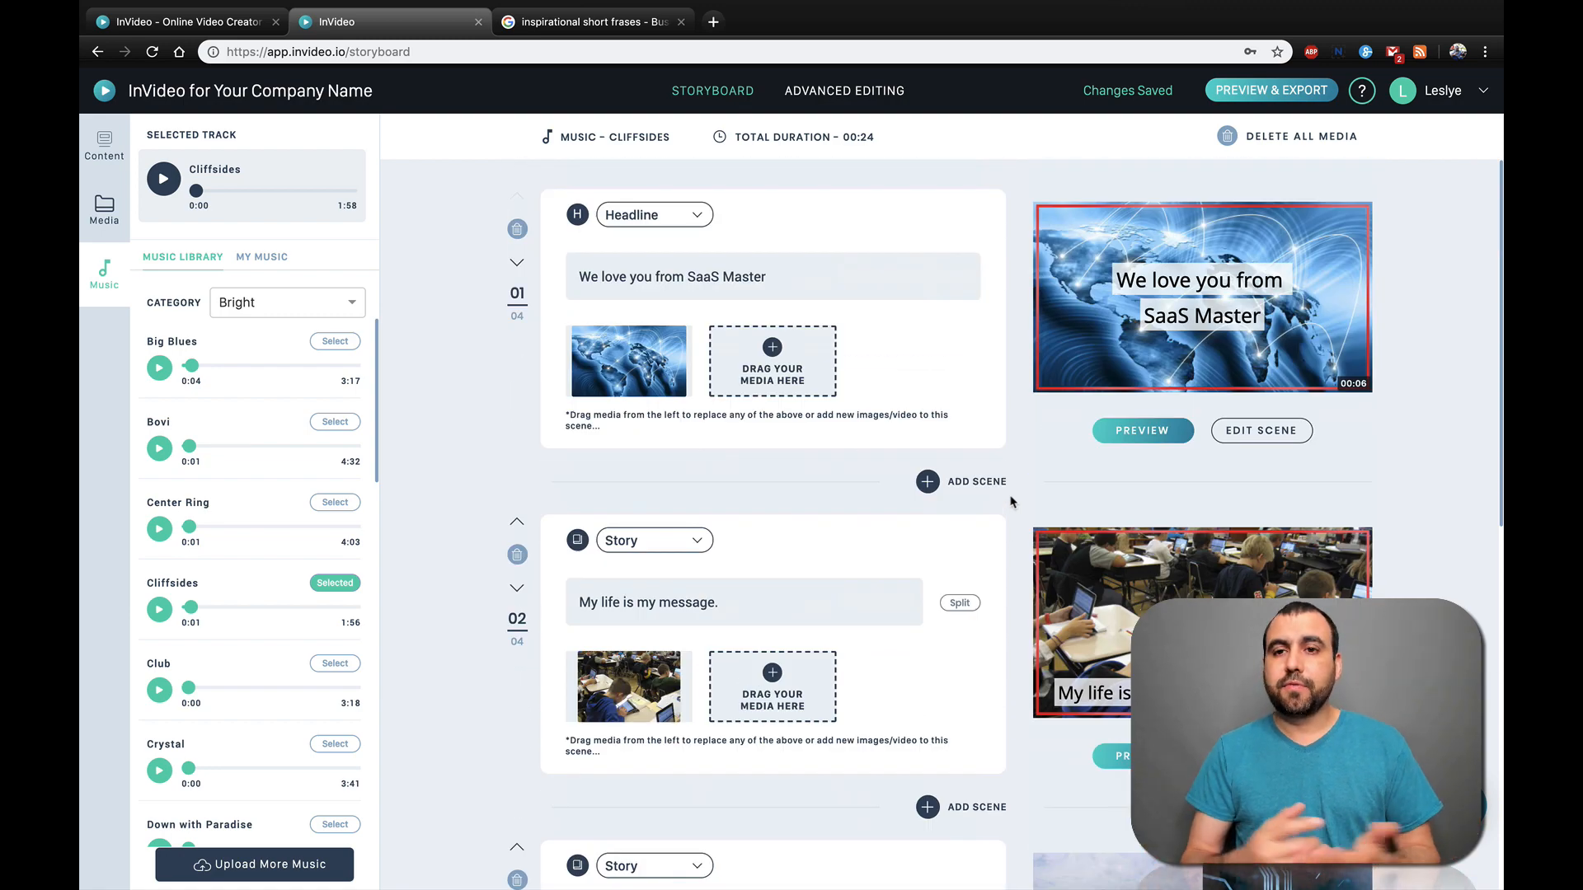
pyautogui.click(1295, 97)
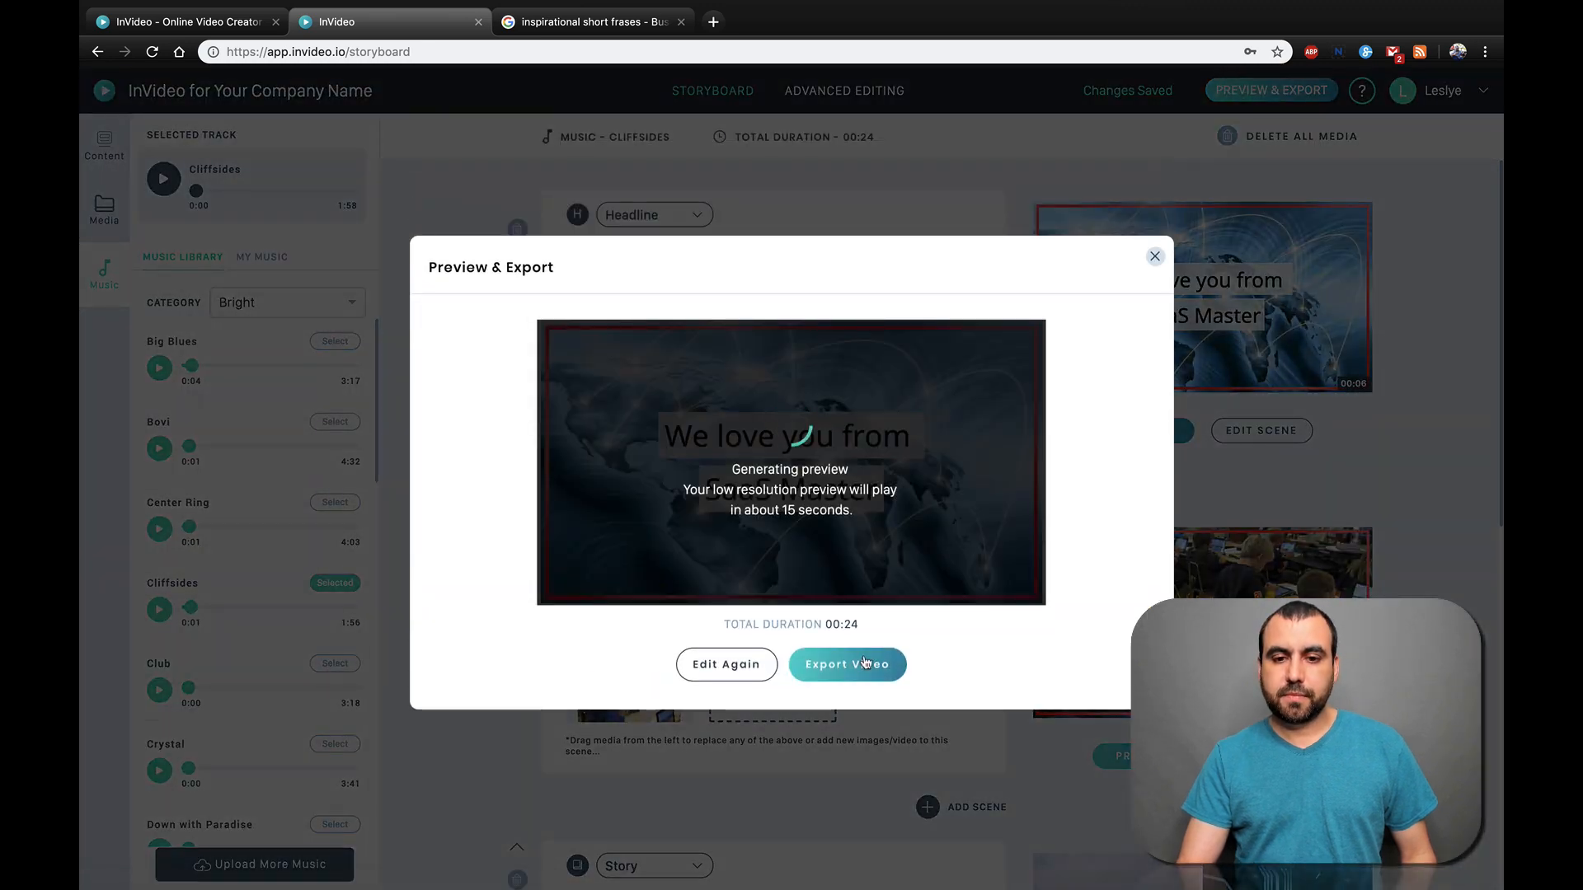
pyautogui.click(862, 667)
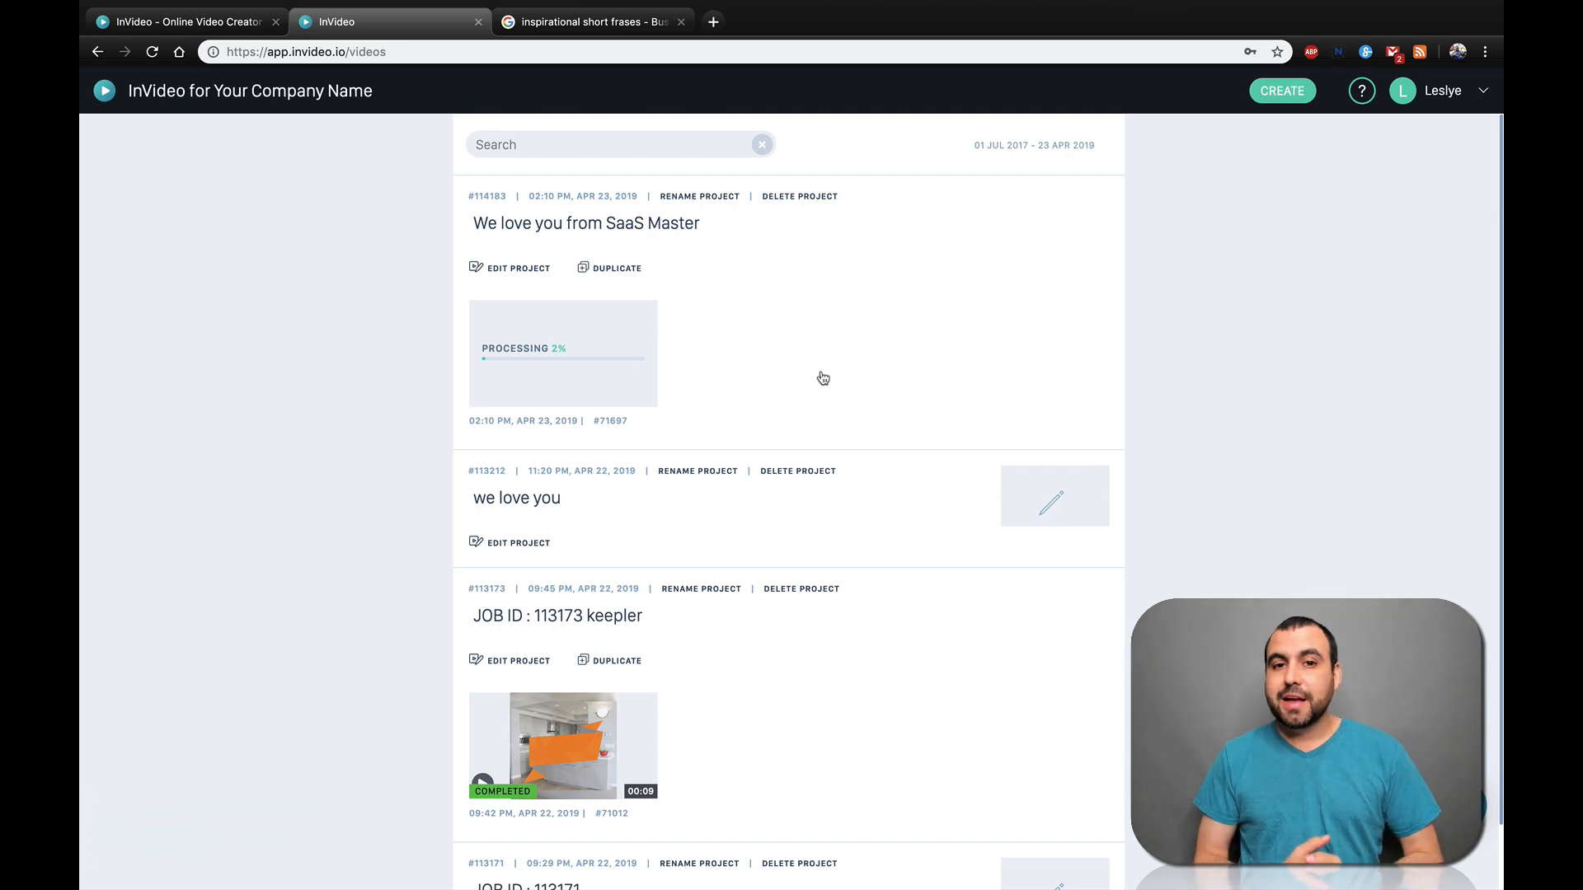
# Start a new Quick Video of the Product Videos type and limit the templates to the 1:1 format
pyautogui.click(1283, 89)
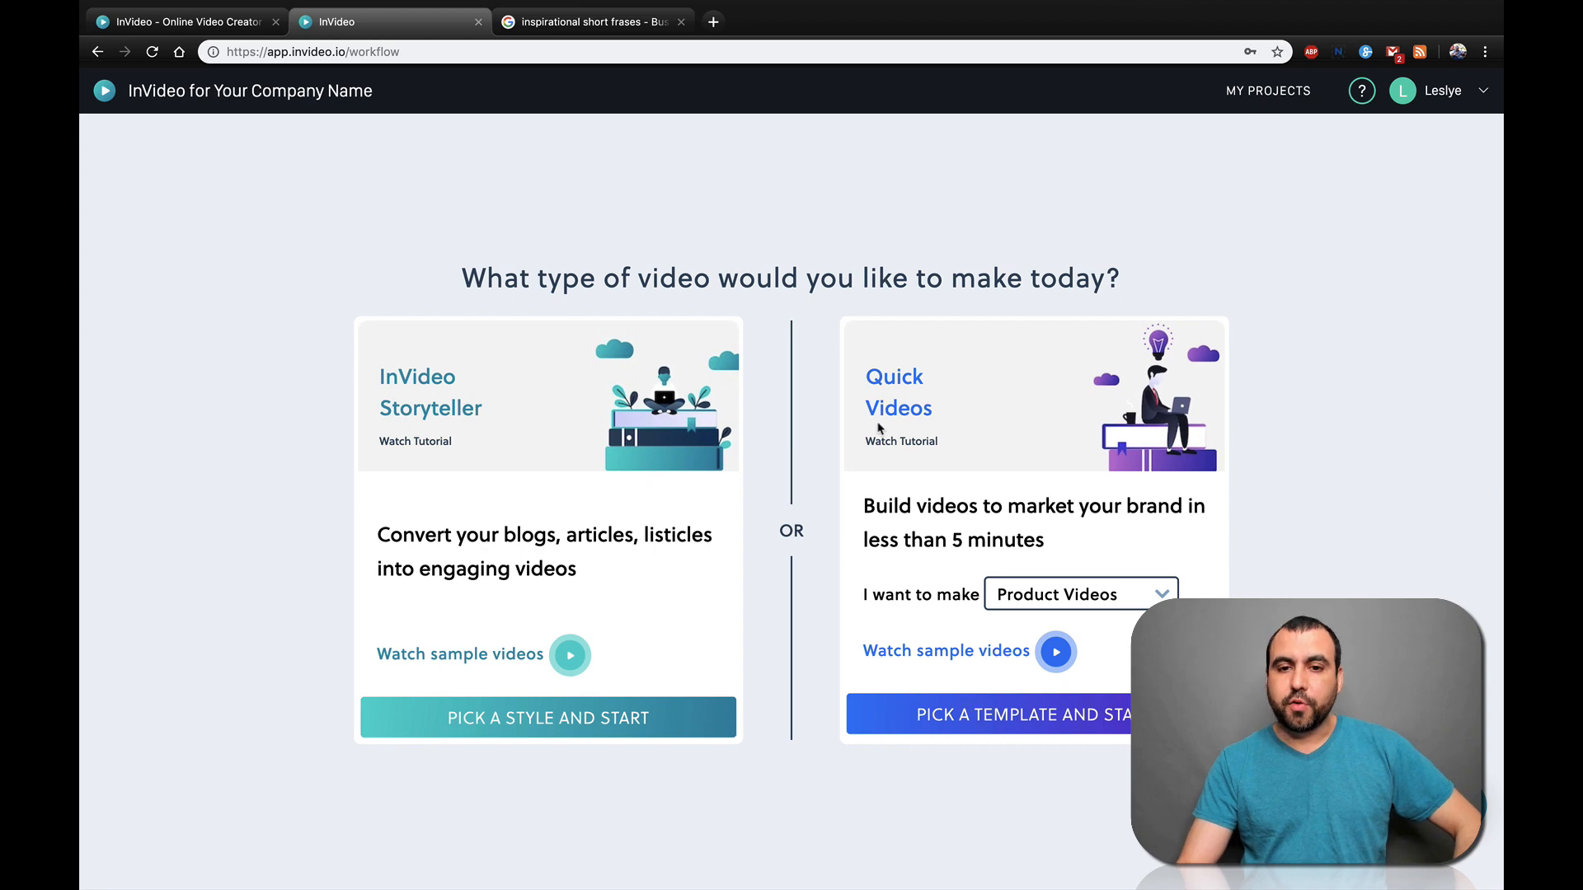
pyautogui.click(982, 717)
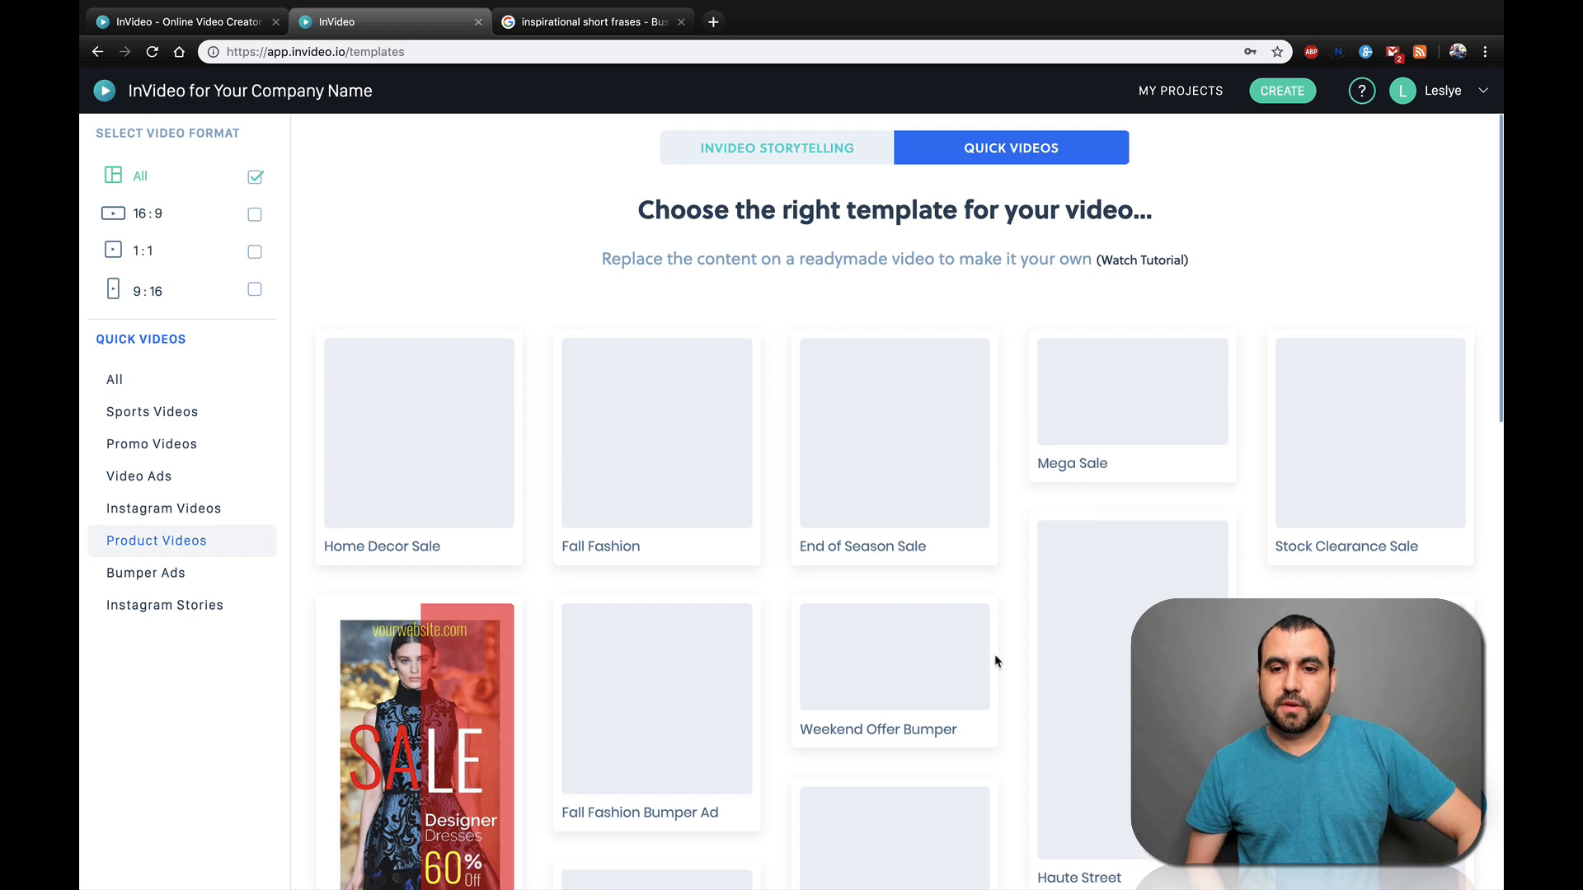
pyautogui.click(254, 253)
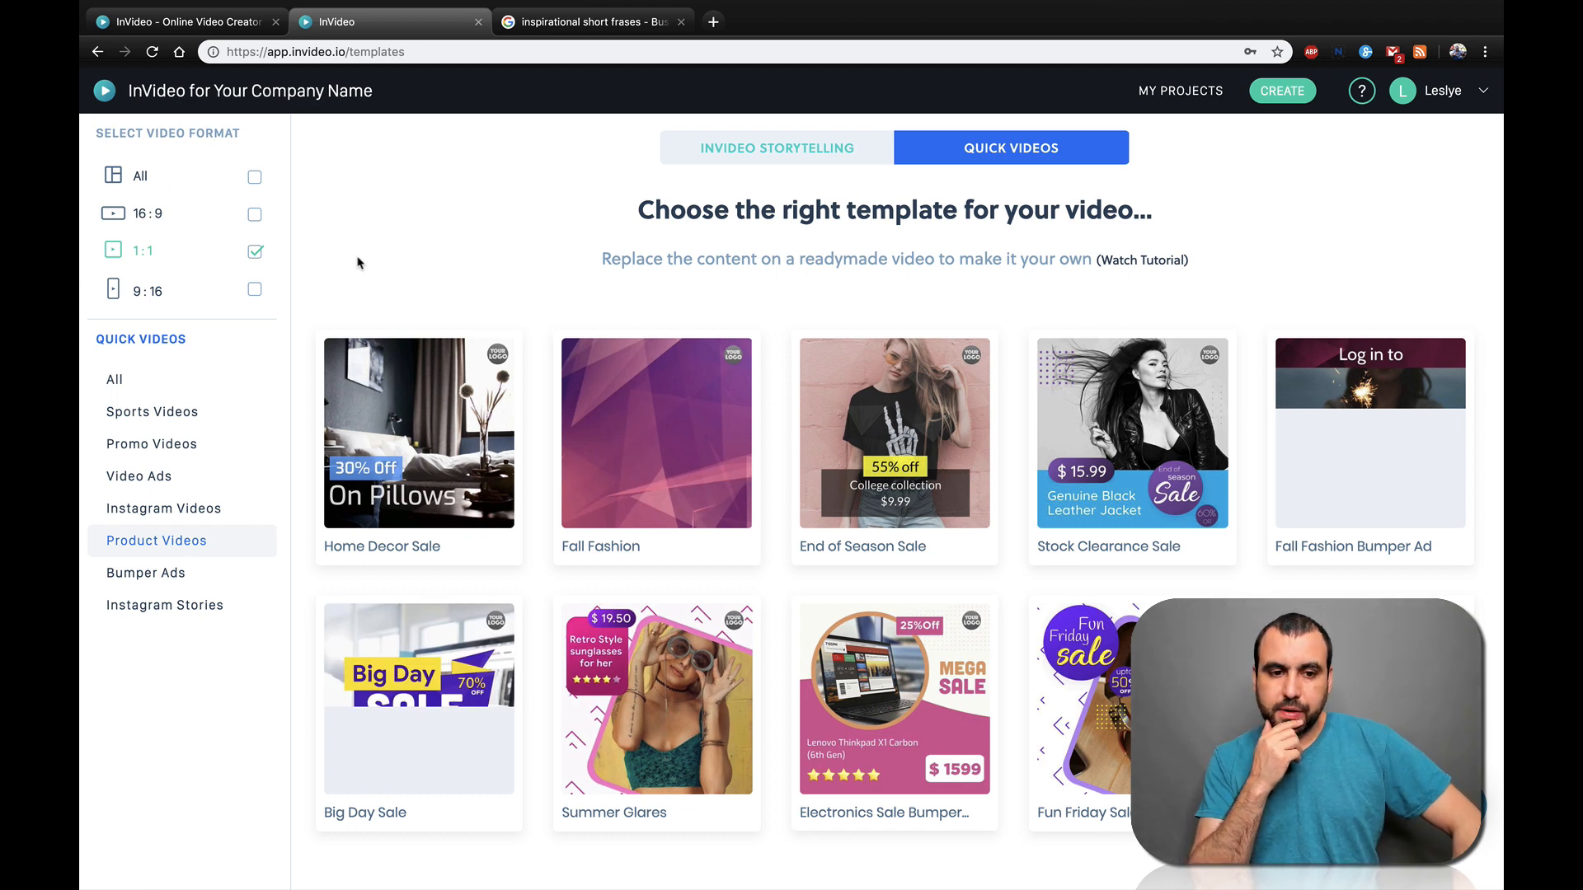
# Start a 1:1 project from the Big Day Sale template and delete its three middle product scenes (phone, earphones and laptop)
pyautogui.click(452, 695)
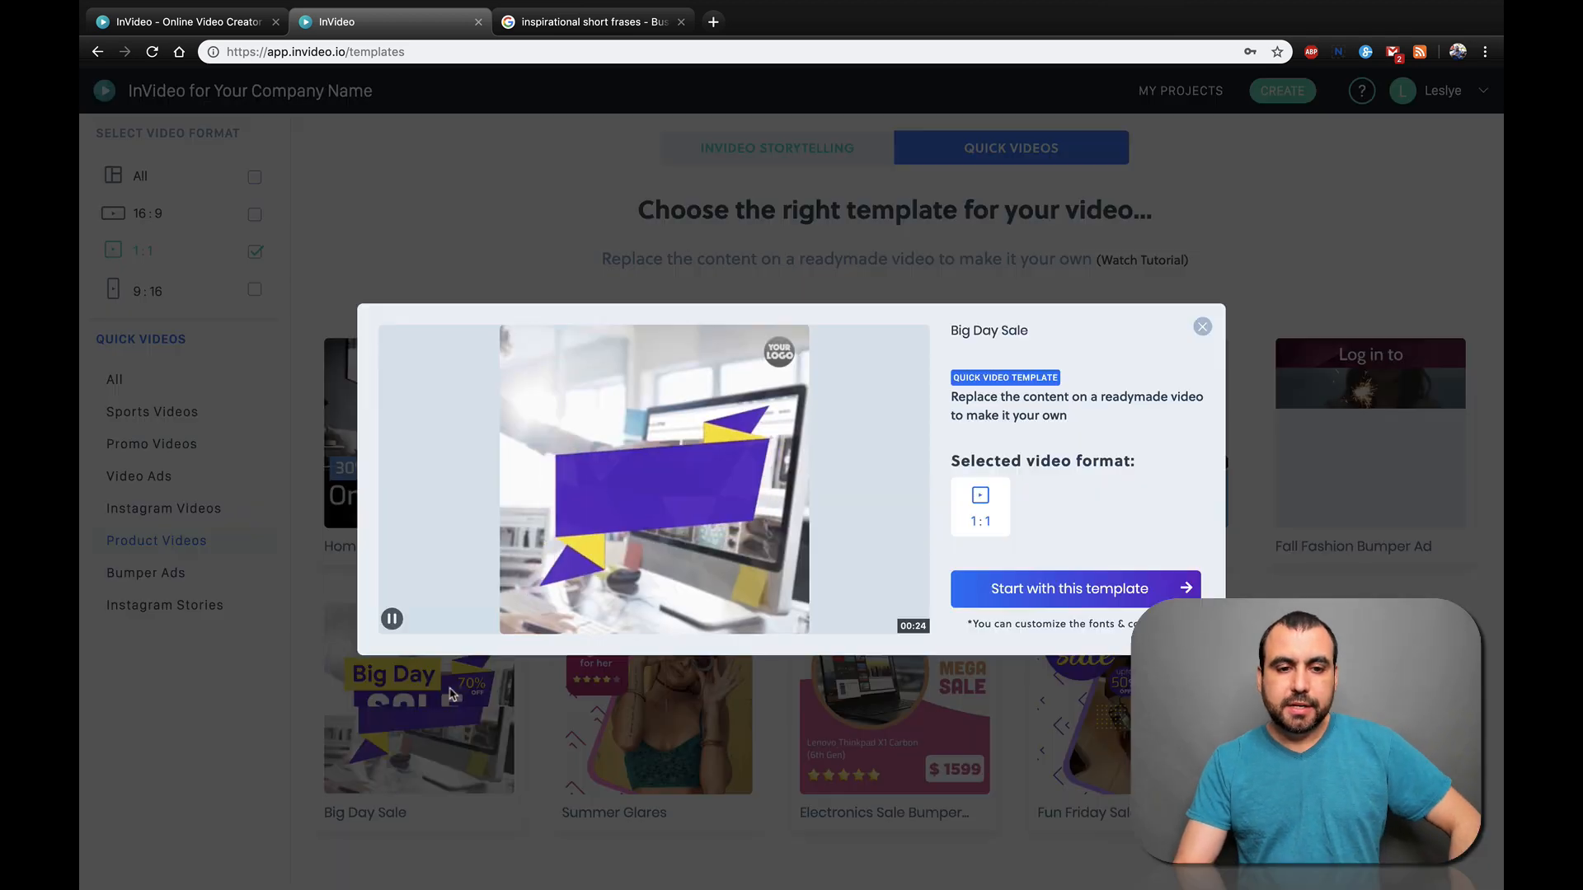
pyautogui.click(1025, 592)
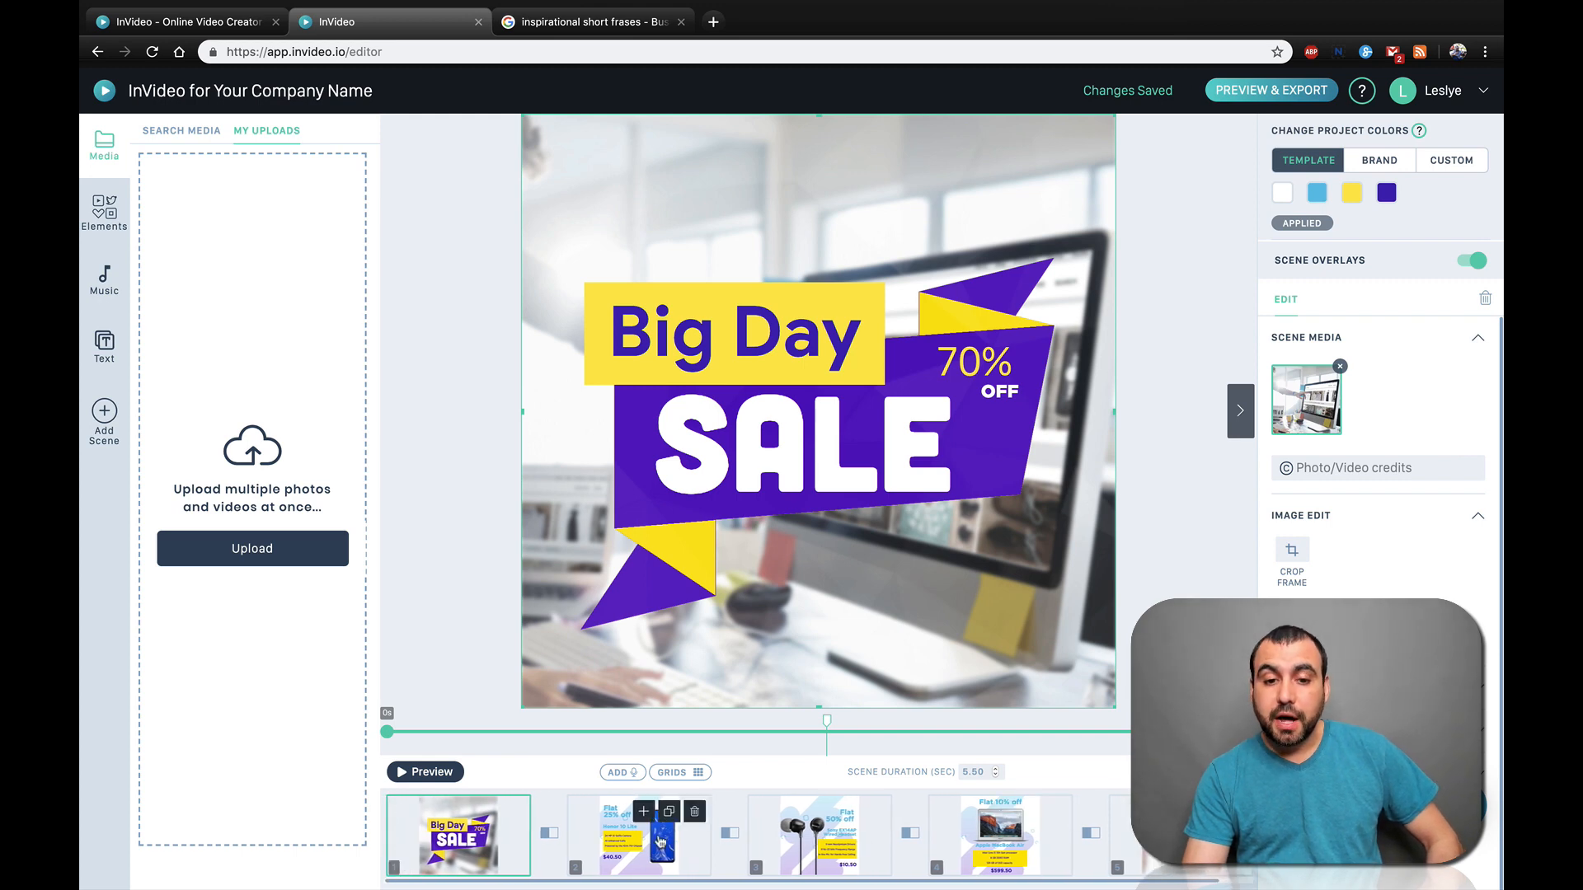
pyautogui.click(694, 814)
pyautogui.click(886, 546)
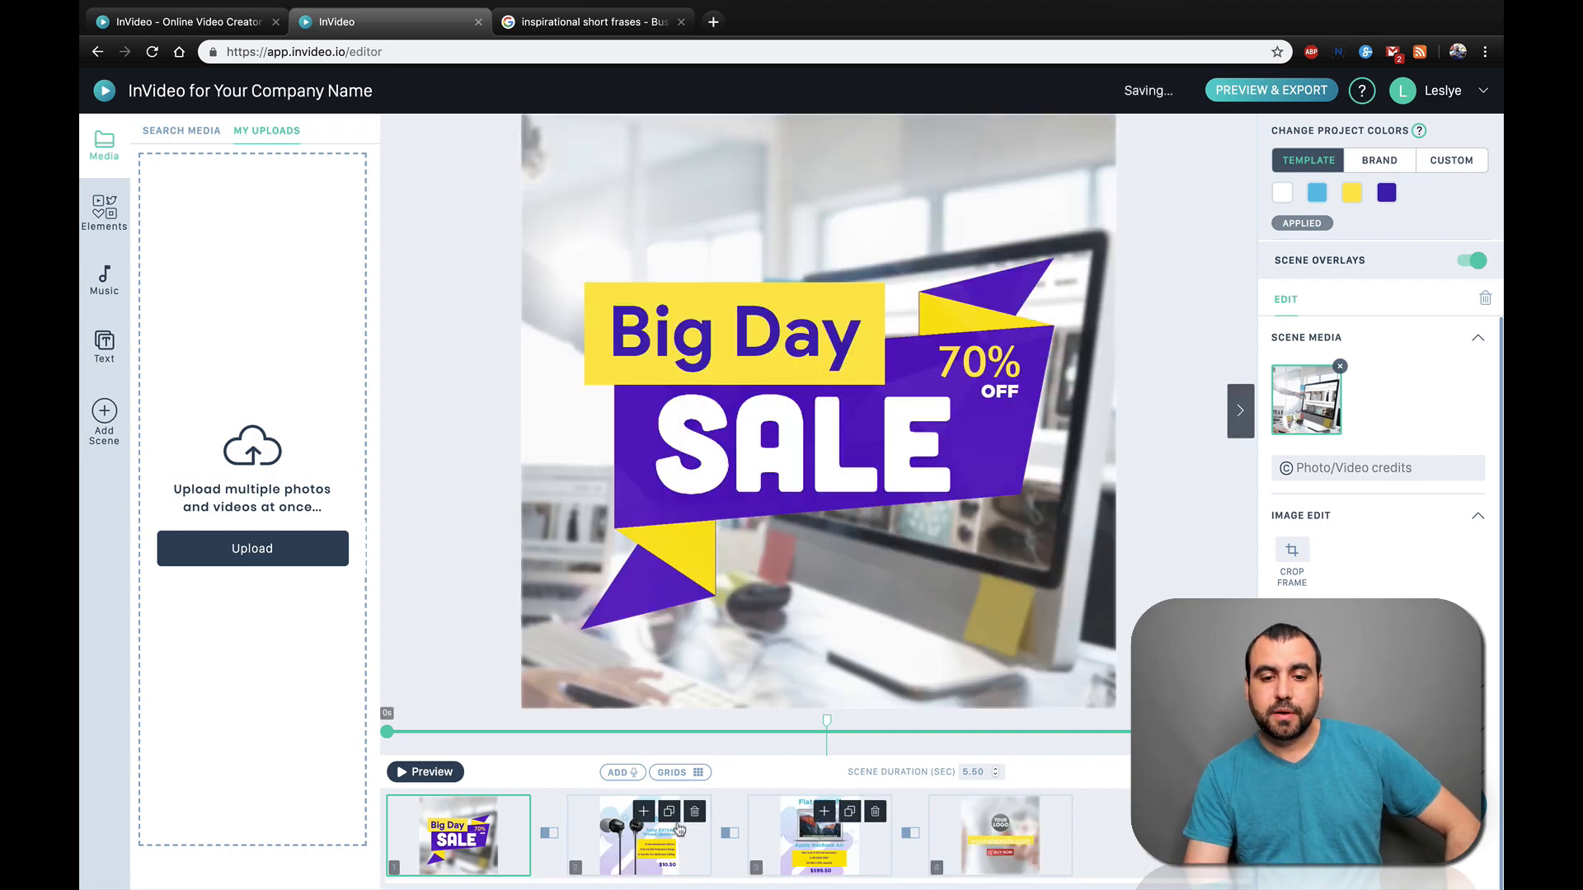
pyautogui.click(693, 813)
pyautogui.click(914, 539)
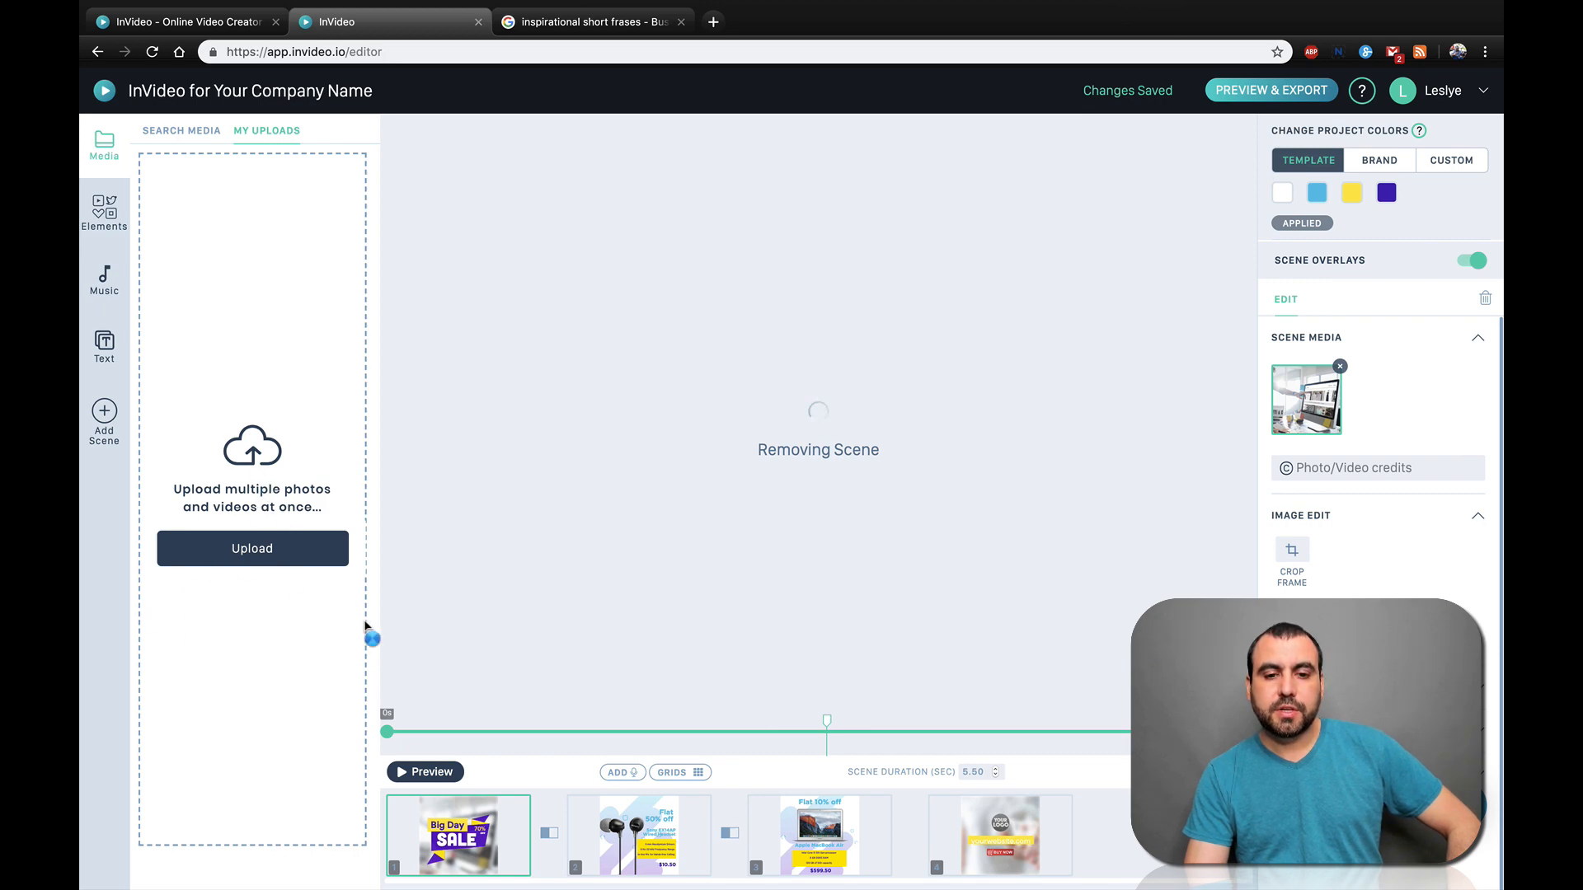
pyautogui.click(641, 775)
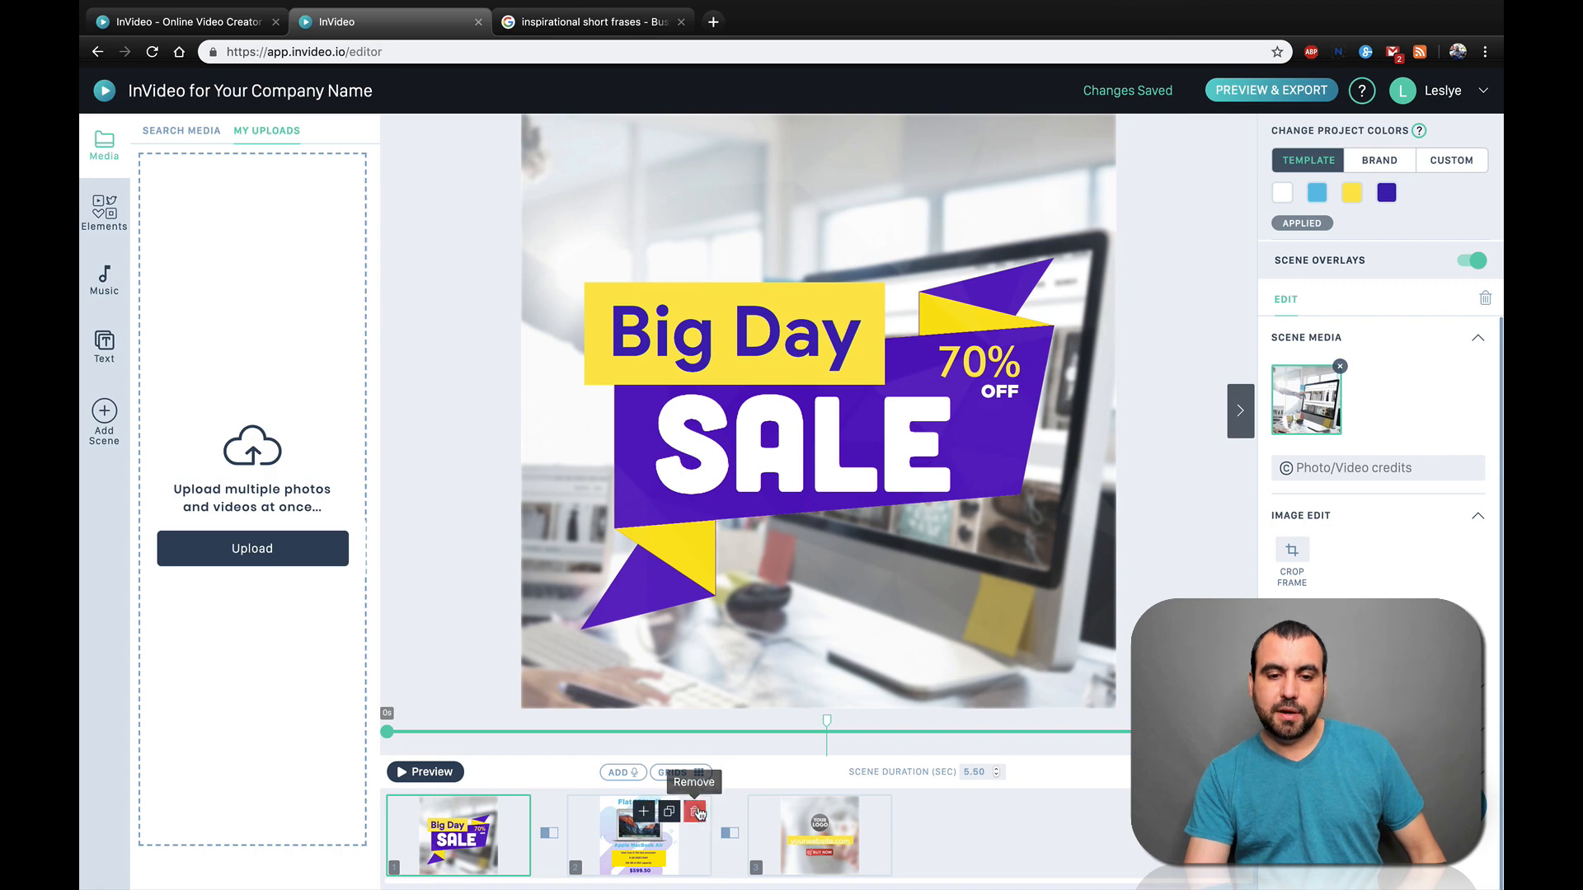
pyautogui.click(693, 812)
pyautogui.click(923, 528)
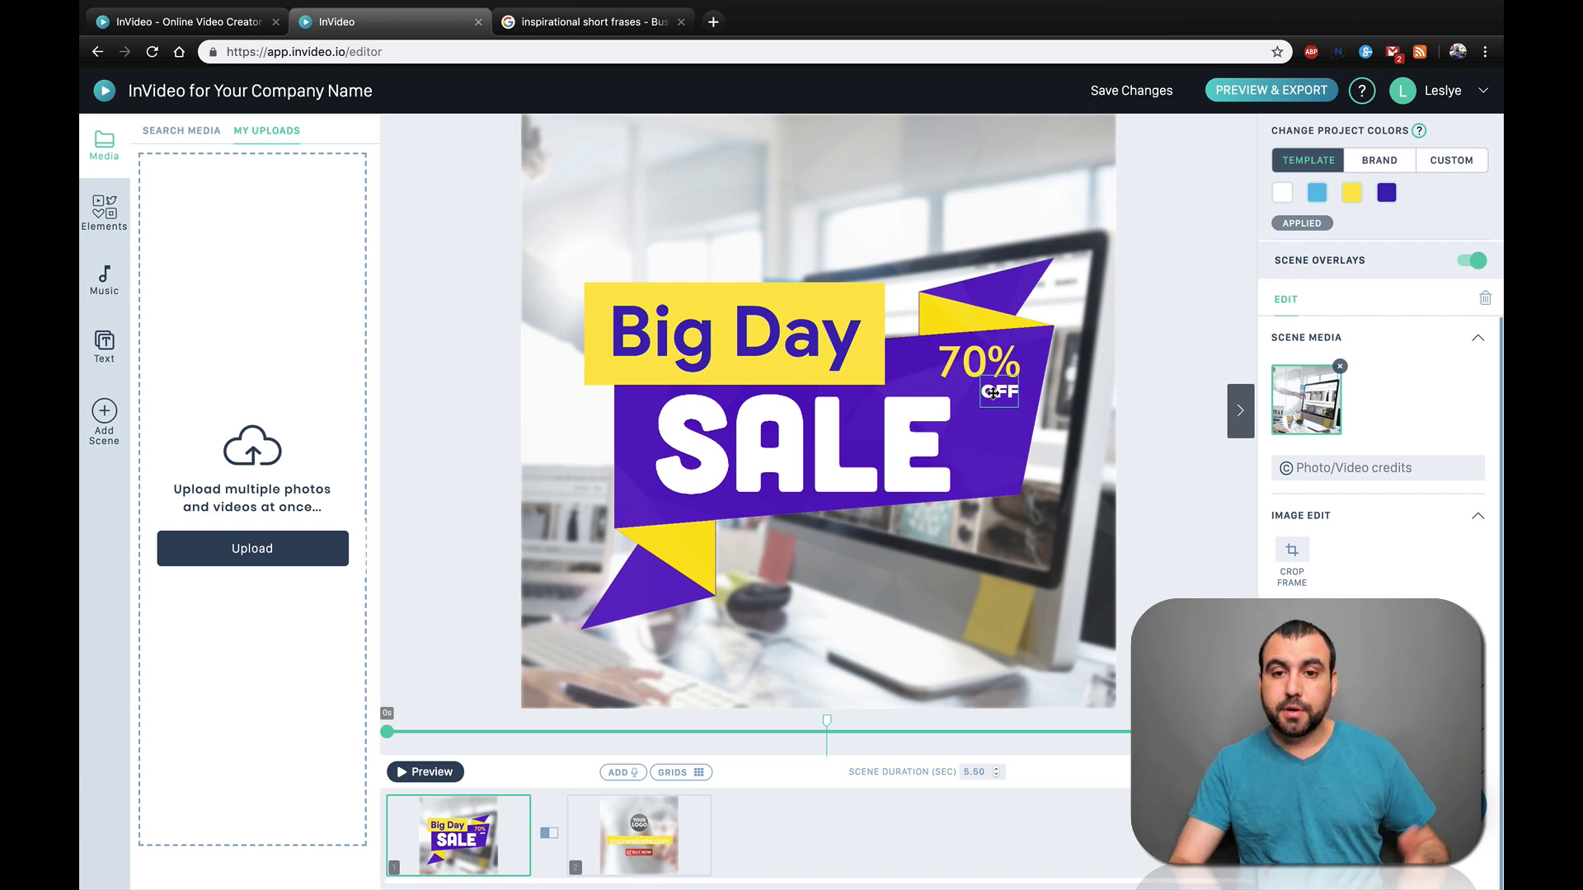
# Switch the project to custom colors, change its purple to pure red (255, 0, 0) and show the sale banner's animation options
pyautogui.click(1013, 448)
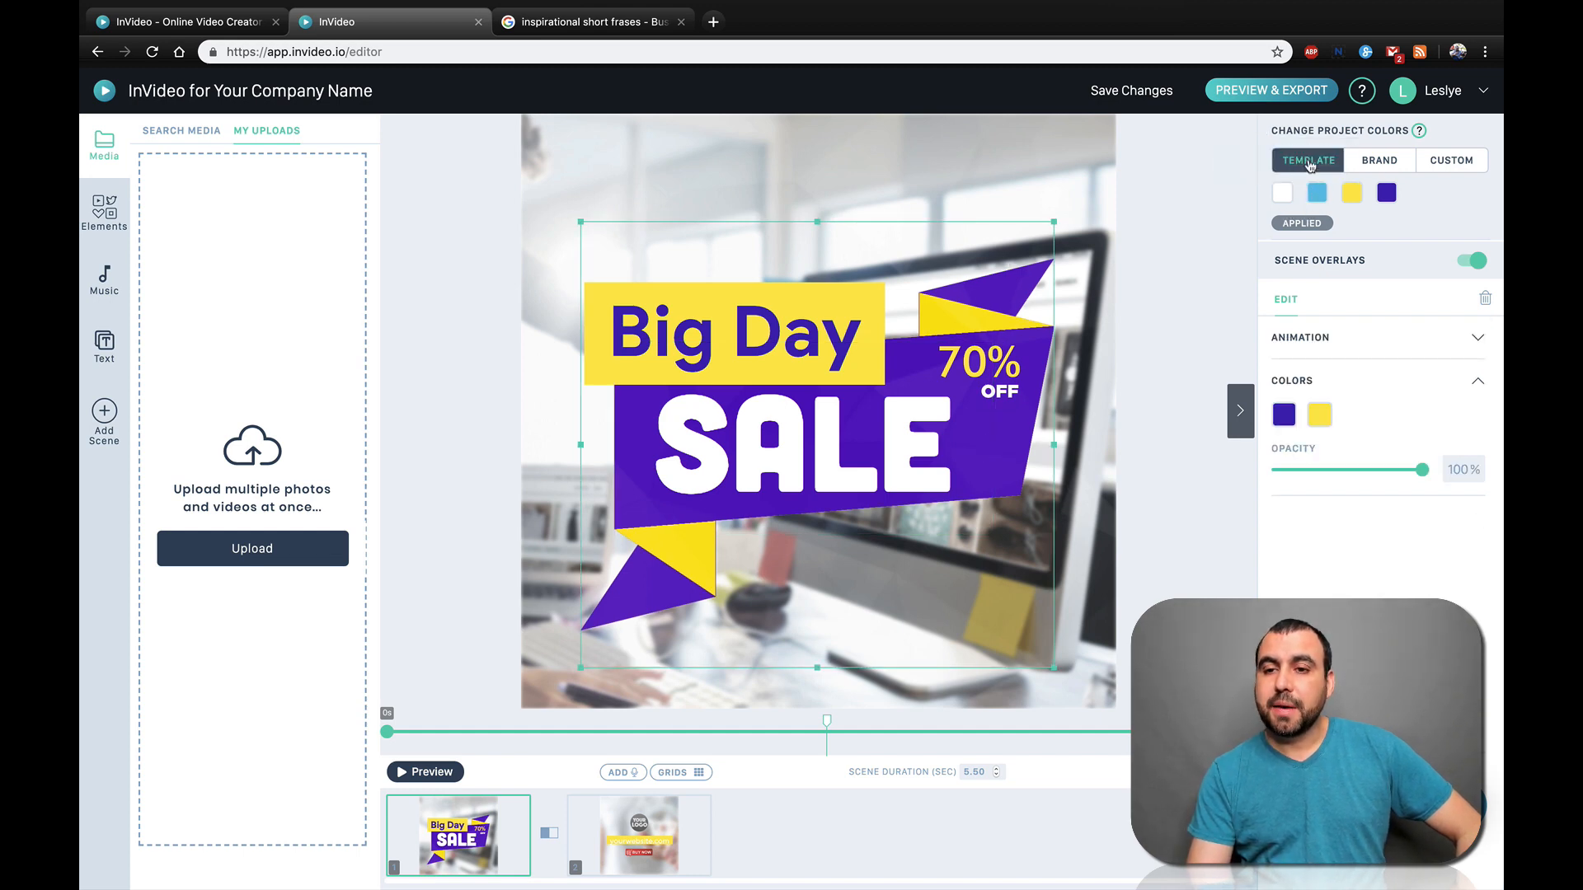
pyautogui.click(1356, 167)
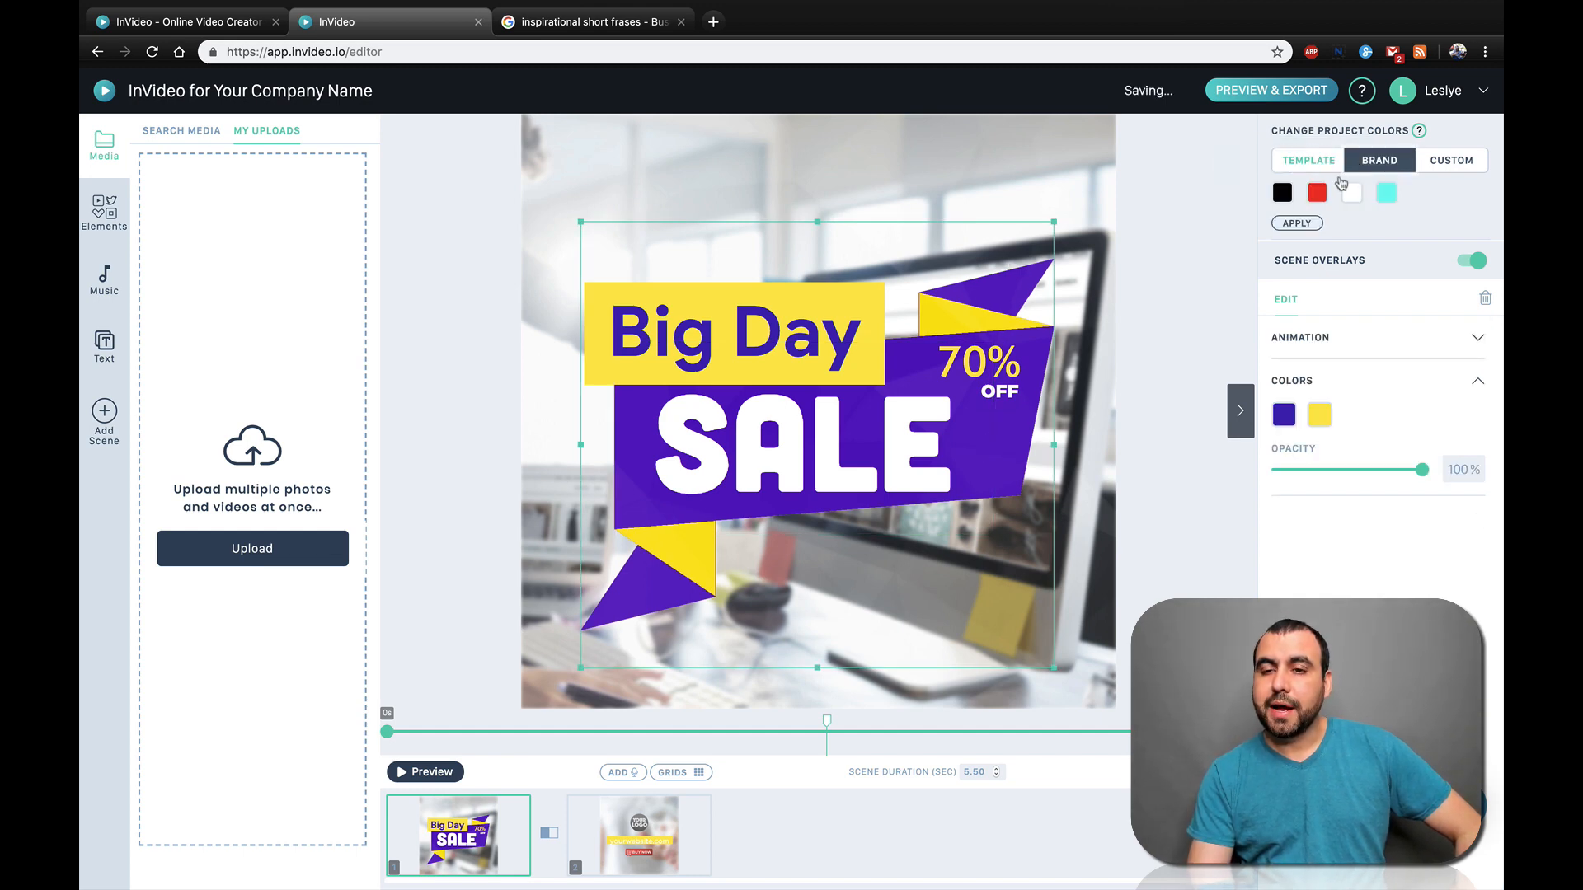
pyautogui.click(1451, 162)
pyautogui.click(1387, 194)
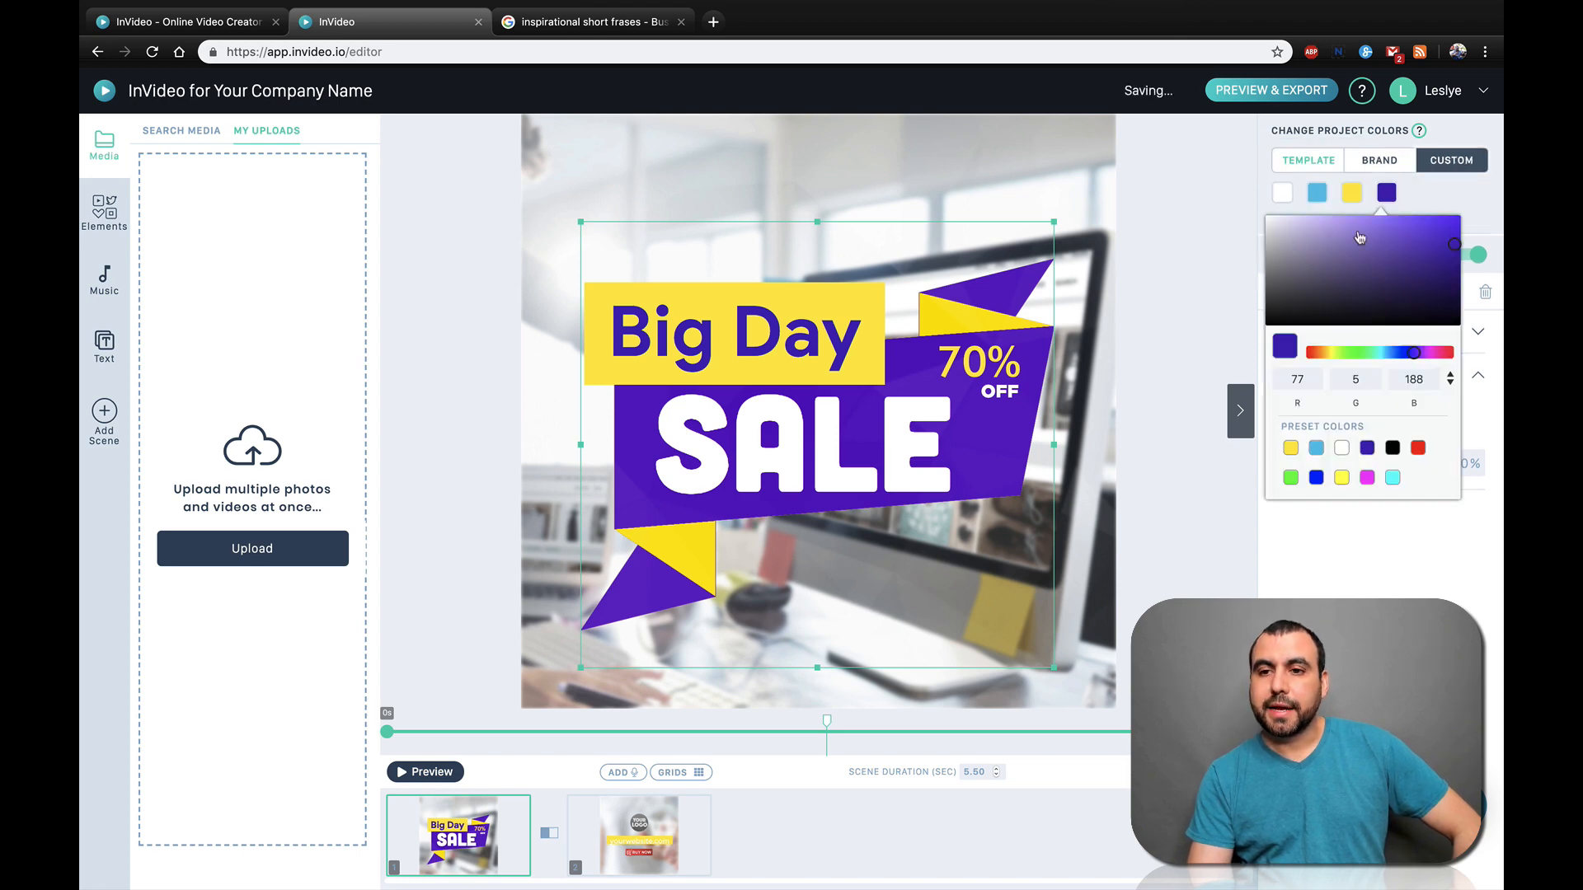
pyautogui.moveTo(1334, 353); pyautogui.dragTo(1302, 364)
pyautogui.moveTo(1425, 239); pyautogui.dragTo(1471, 207)
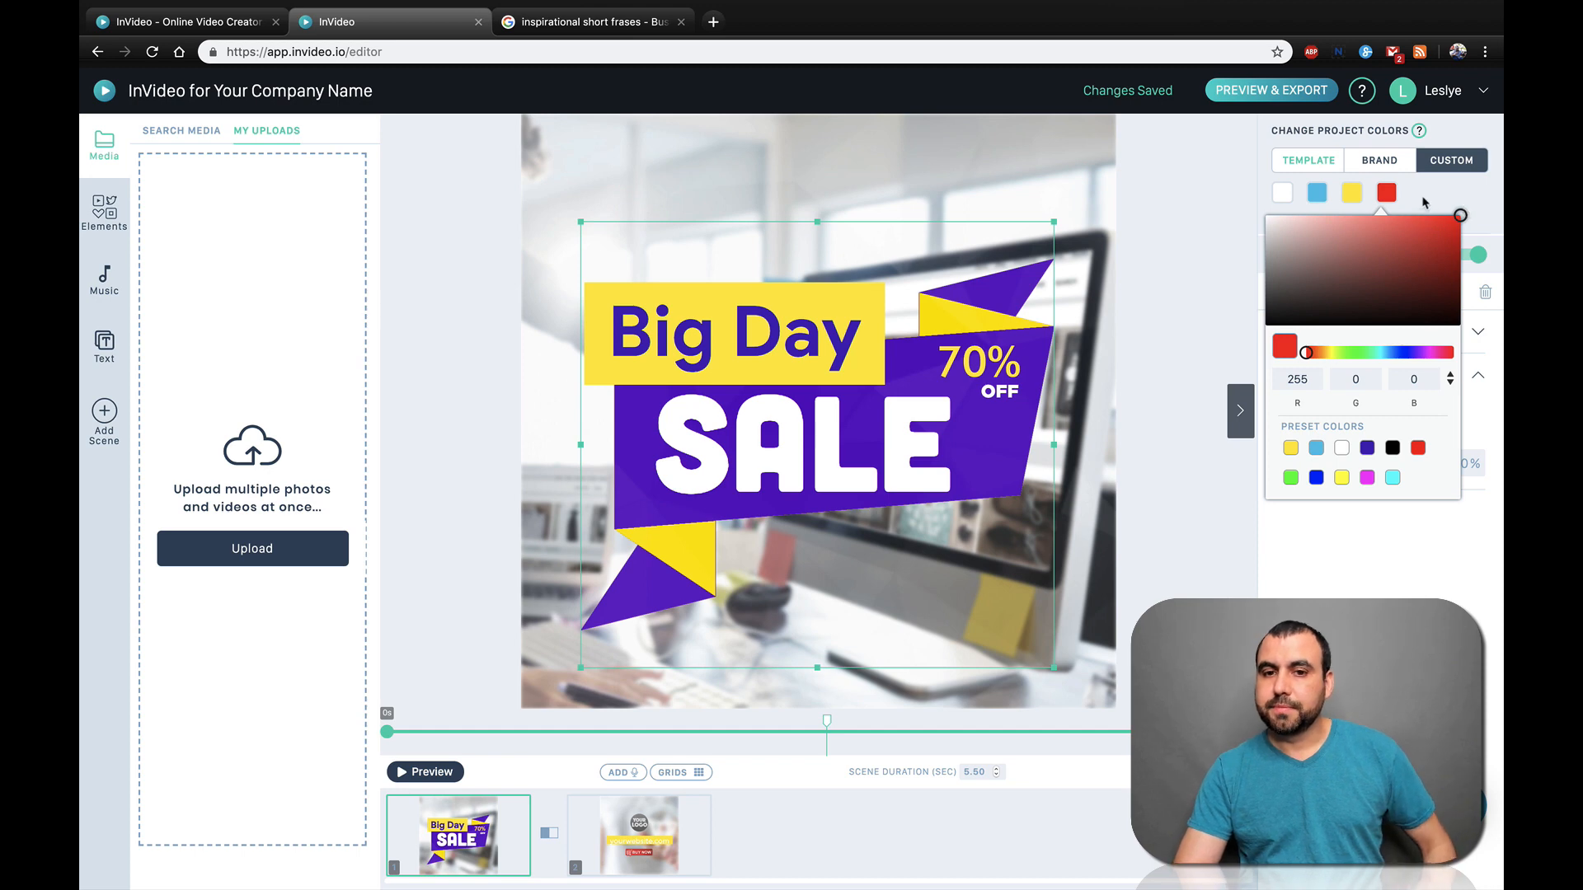
pyautogui.click(1424, 202)
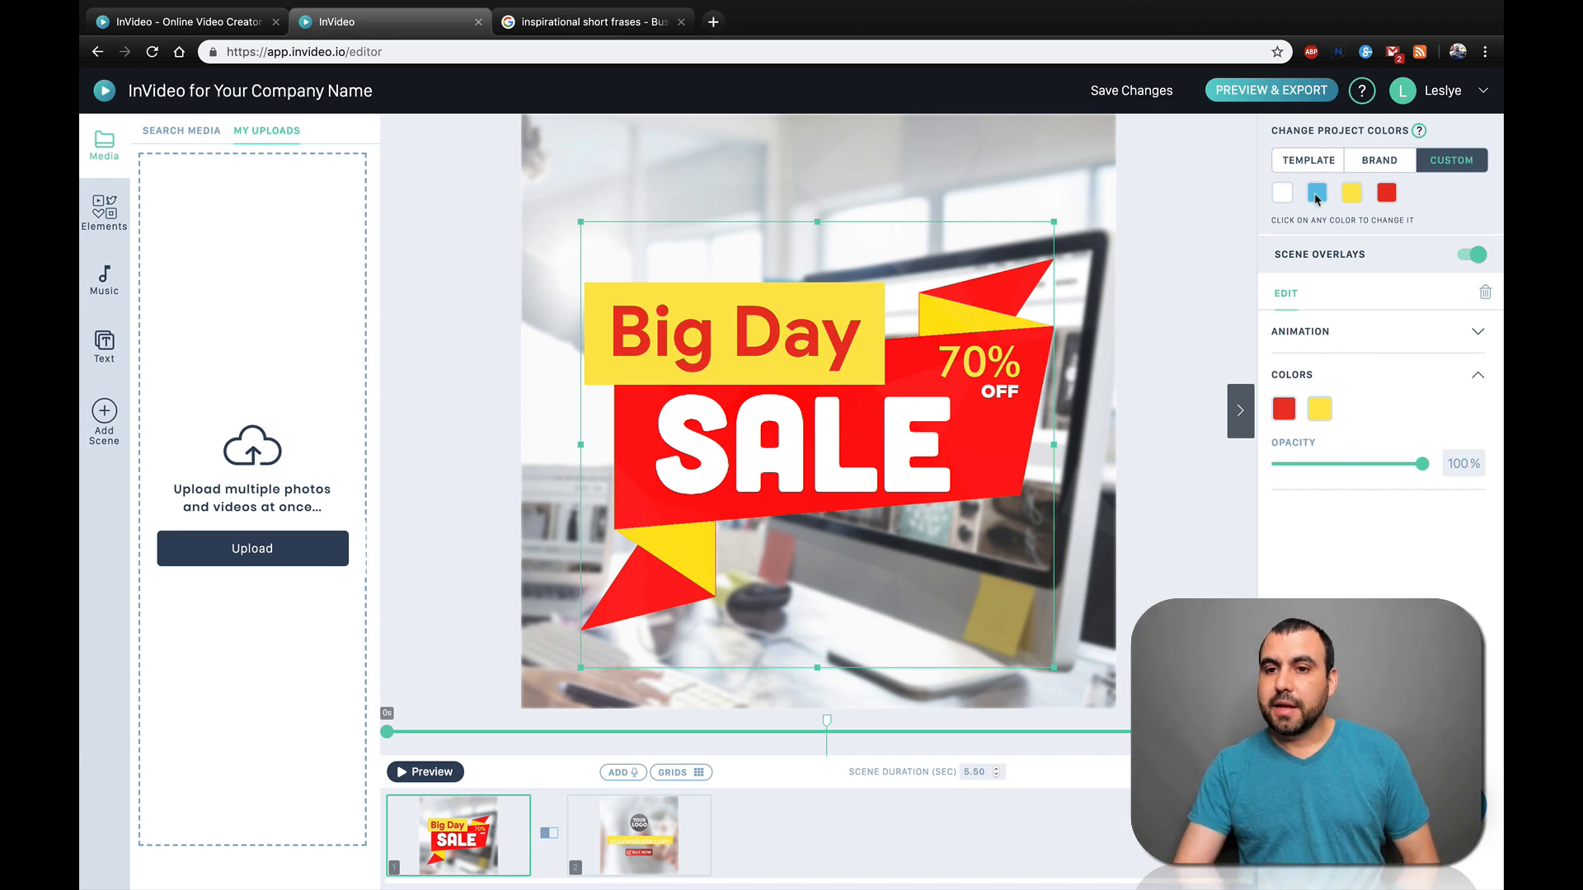
pyautogui.click(1399, 324)
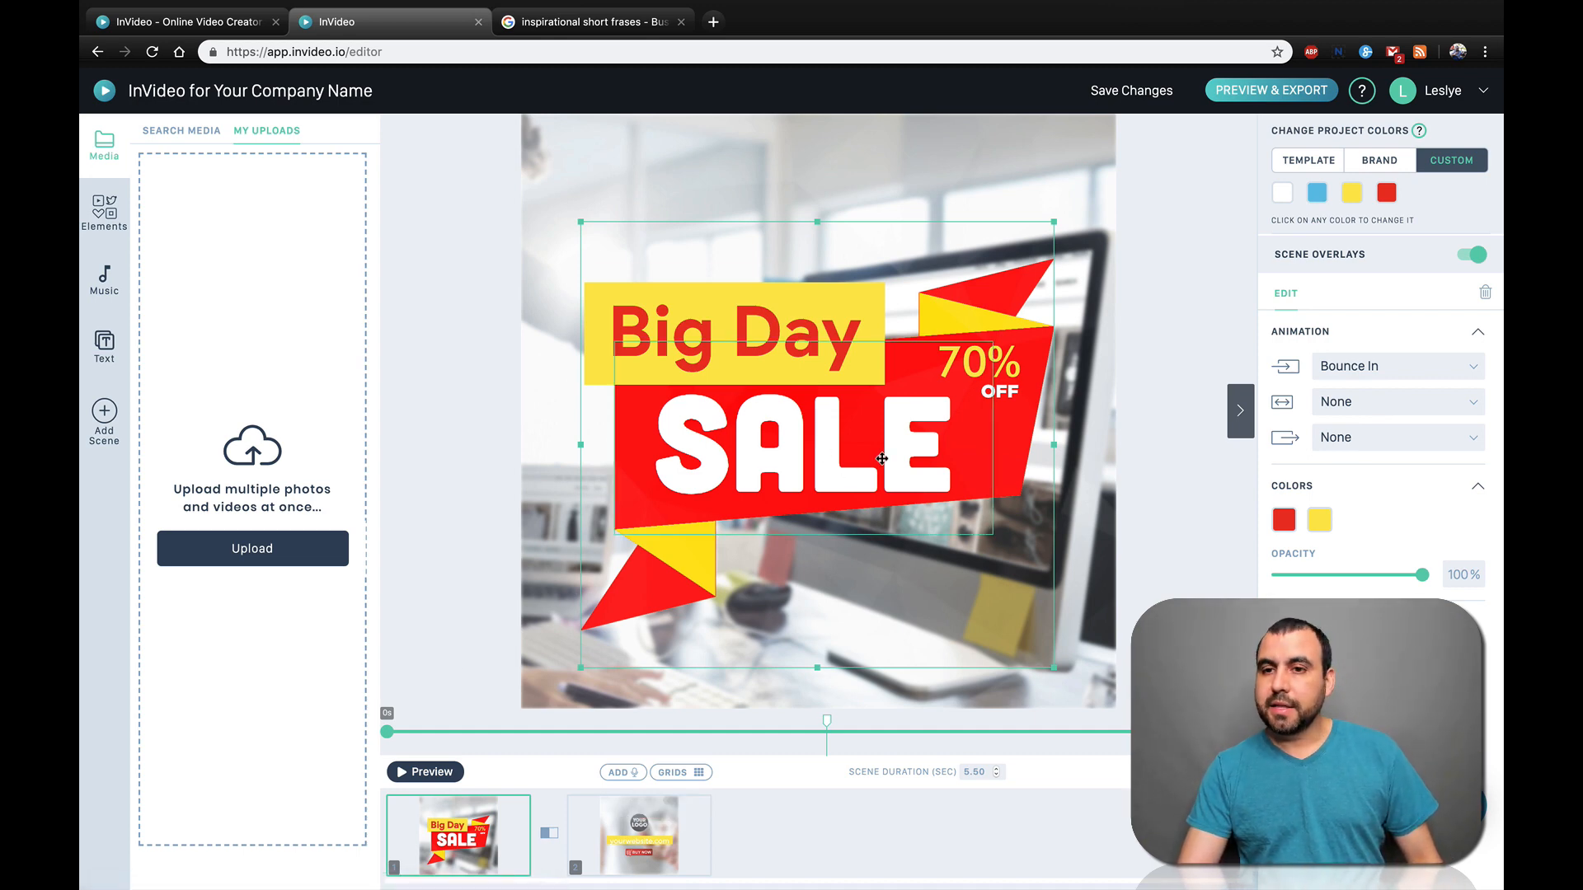
# Change the discount text in the first scene to 50% and save it
pyautogui.click(985, 361)
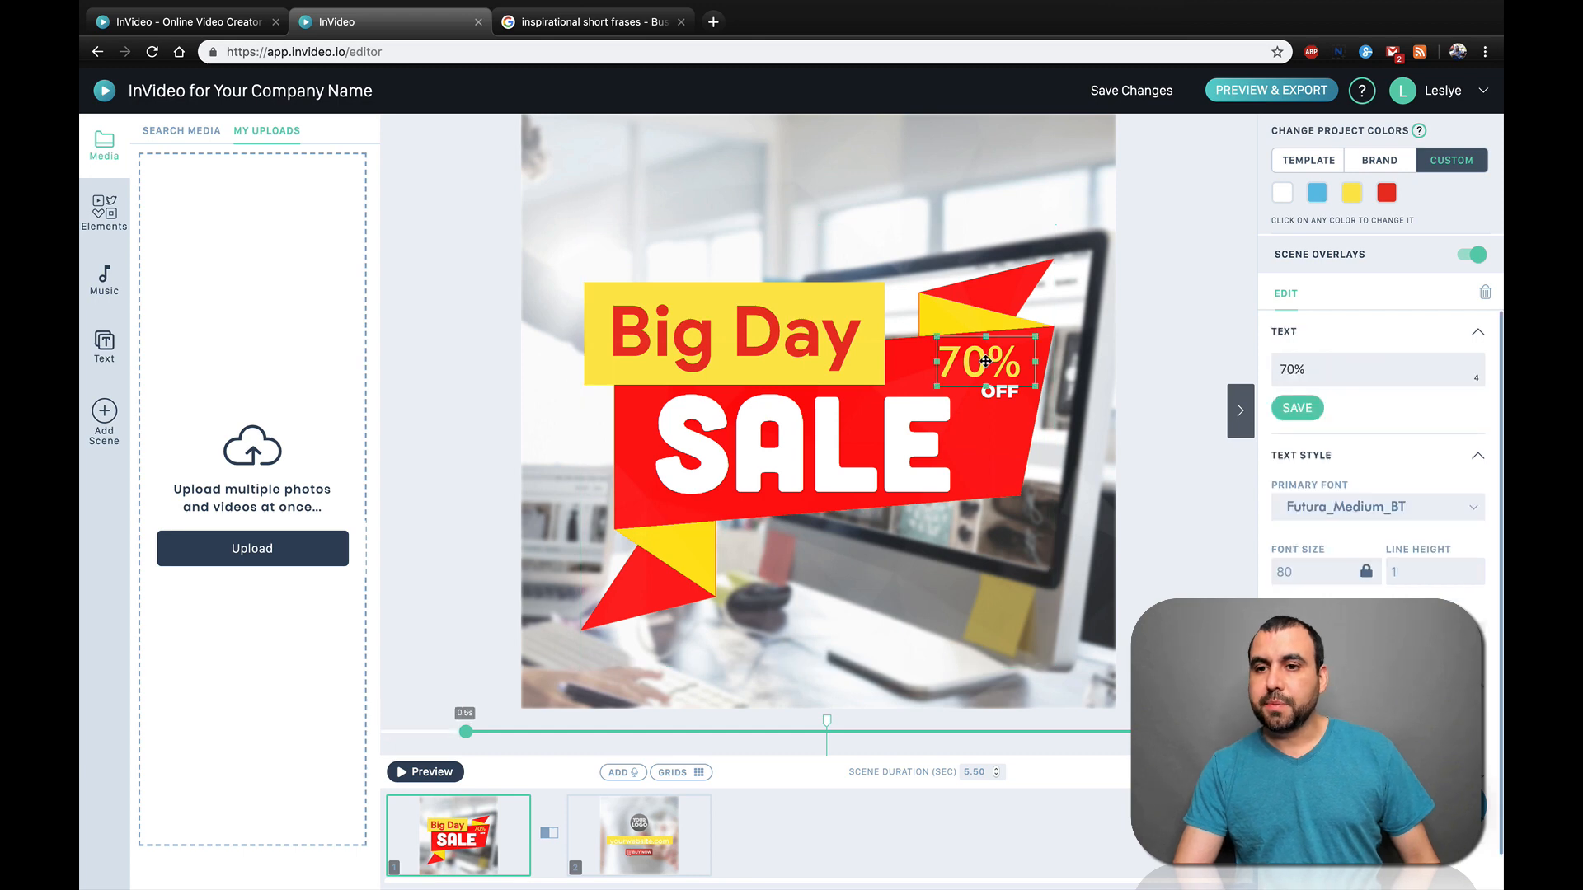
pyautogui.moveTo(1284, 368); pyautogui.dragTo(1255, 375)
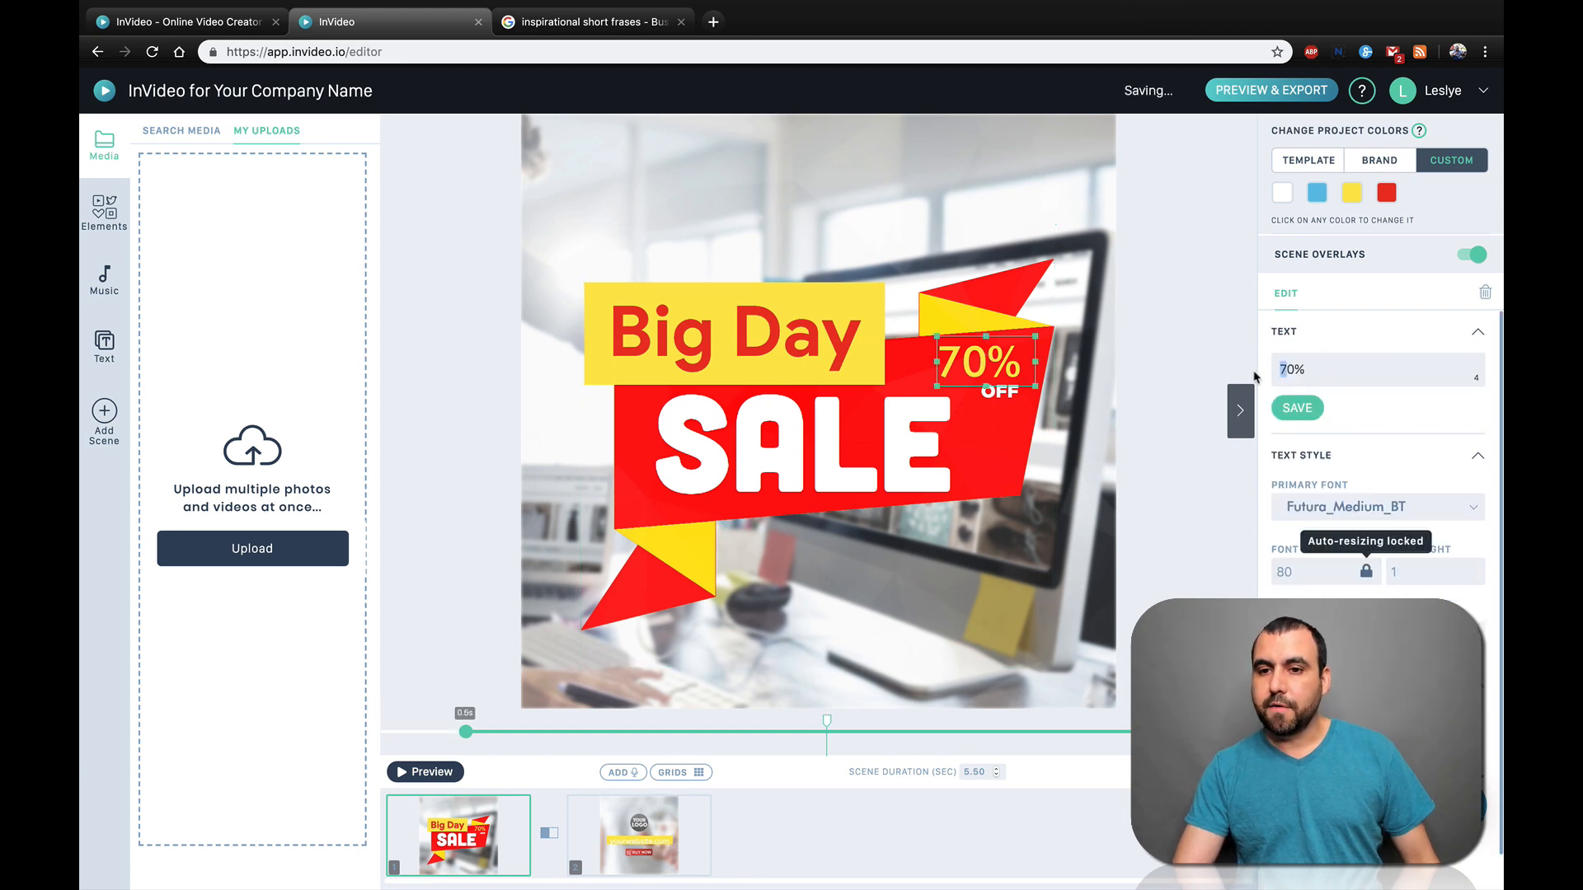
pyautogui.click(1297, 407)
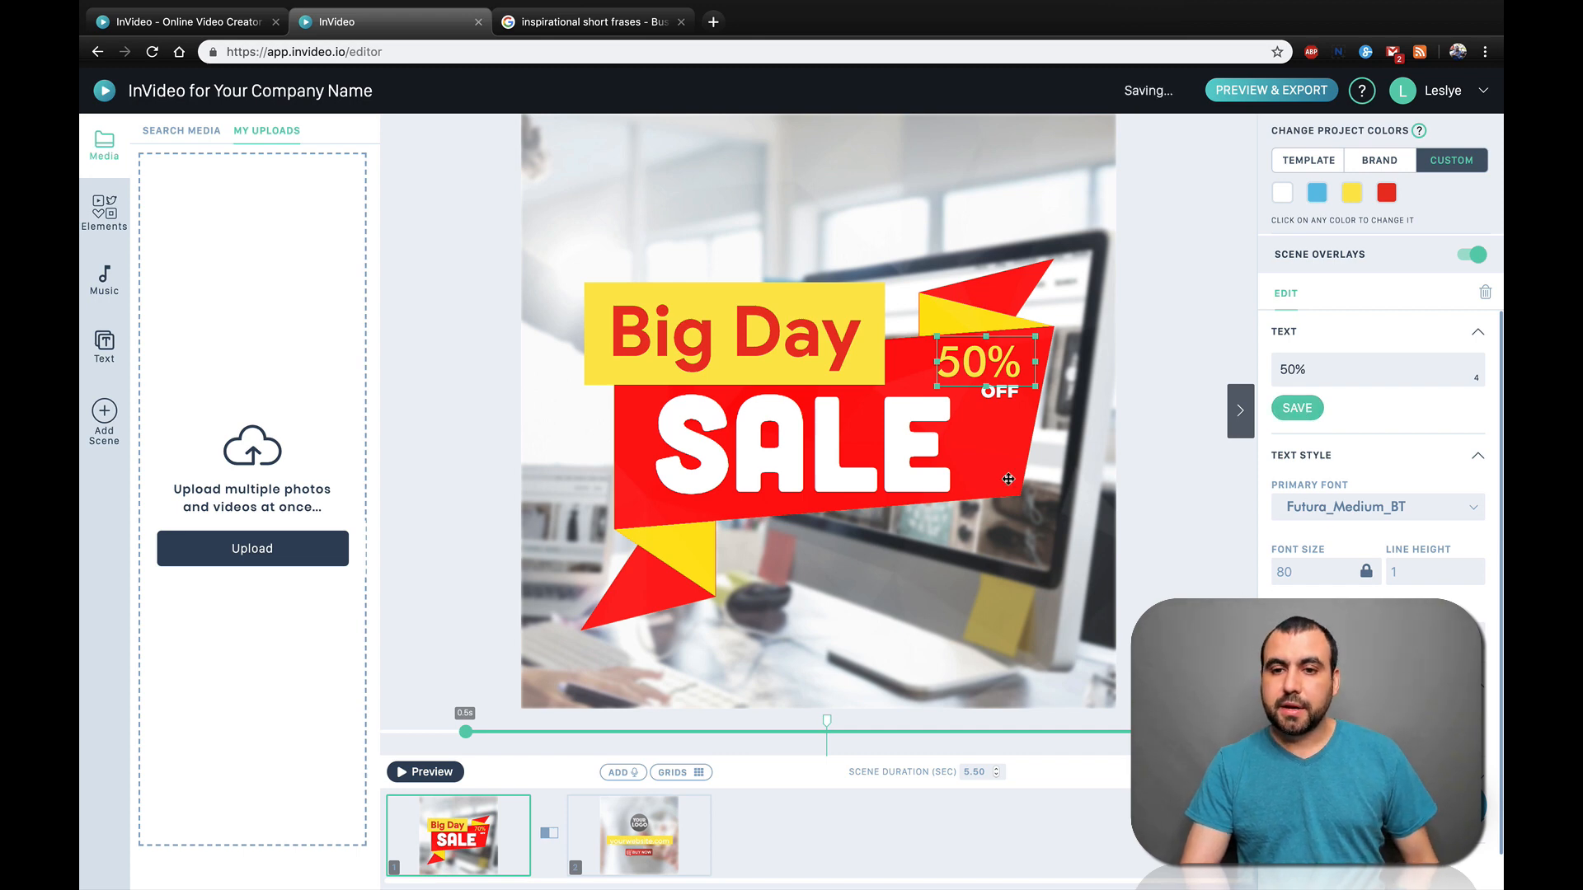
# Set the primary font of the Sale text in the first scene to Futura_Medium_BT
pyautogui.click(899, 446)
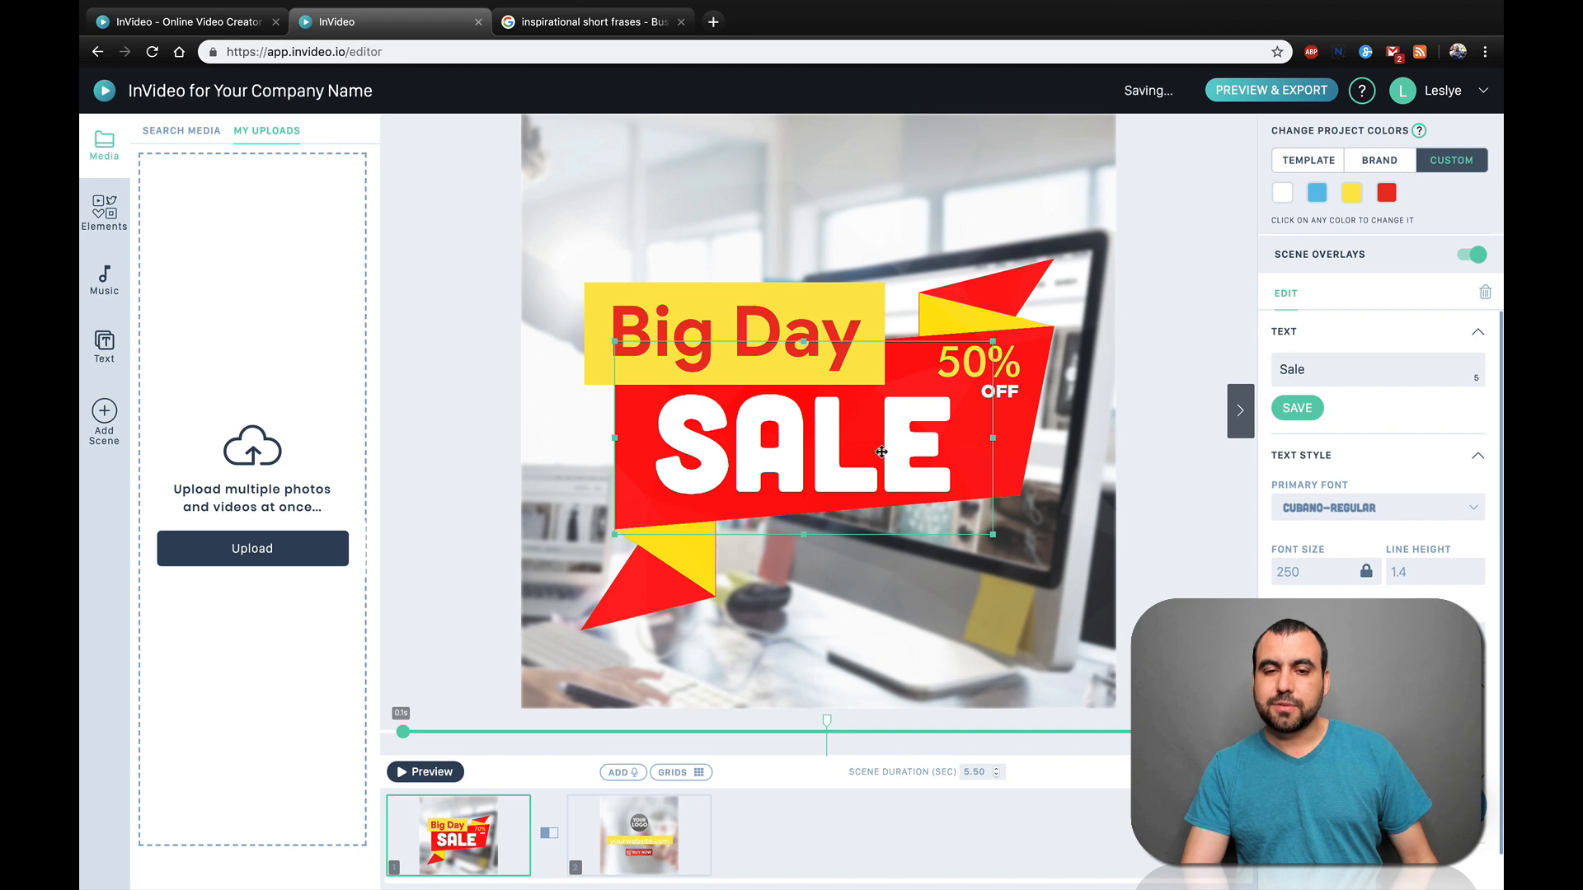
pyautogui.click(1349, 512)
pyautogui.click(1329, 577)
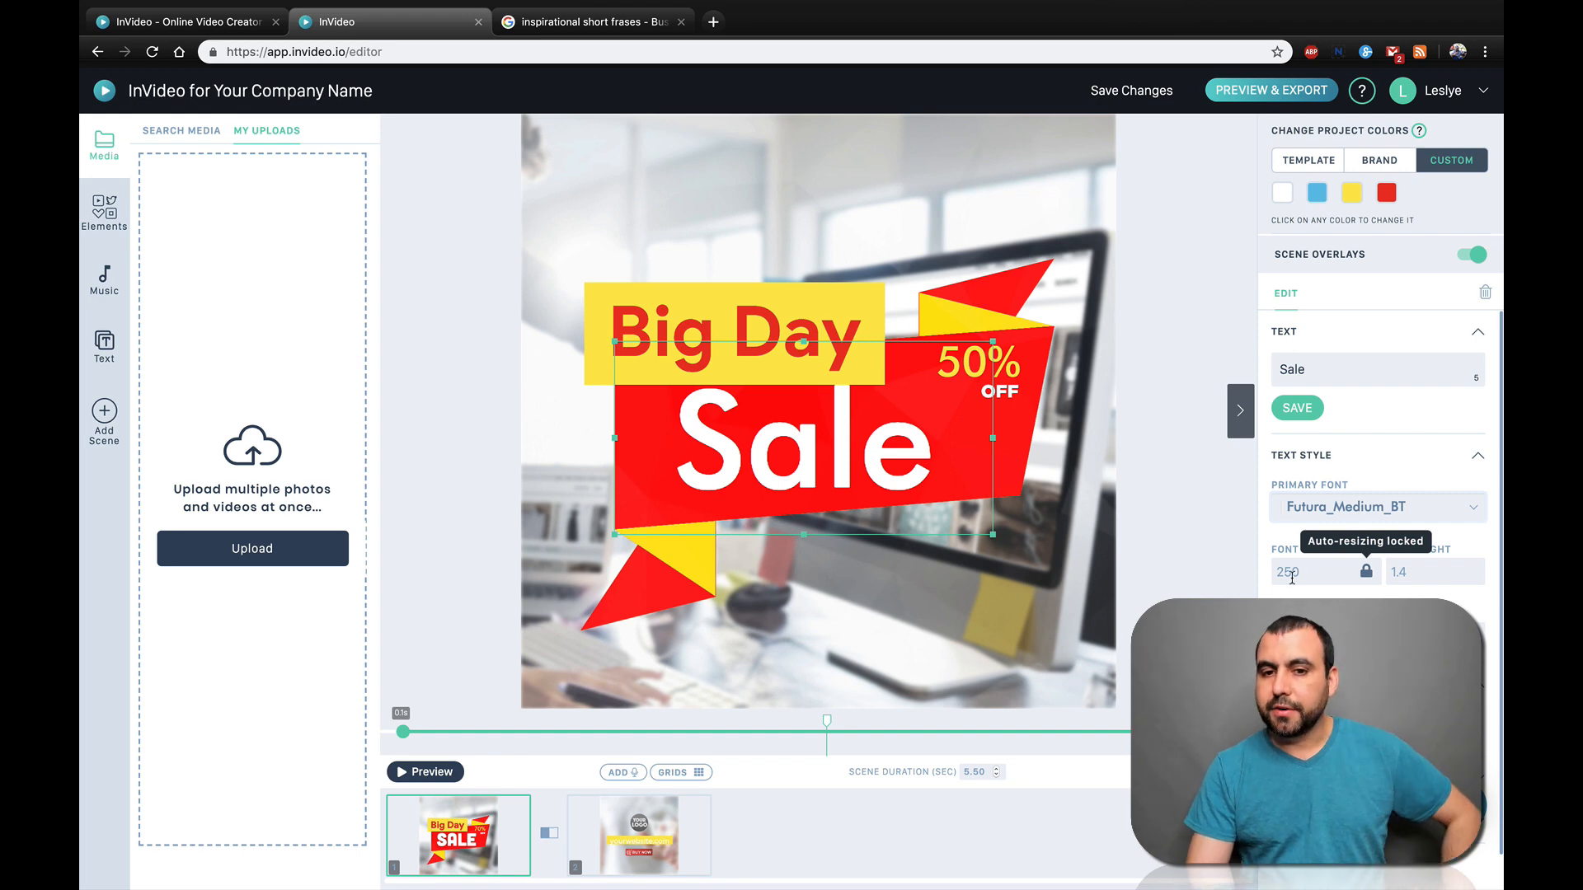
# Shrink and reposition the Sale text box on the red banner and set its font size to 180
pyautogui.moveTo(990, 538); pyautogui.dragTo(897, 488)
pyautogui.moveTo(828, 444); pyautogui.dragTo(875, 474)
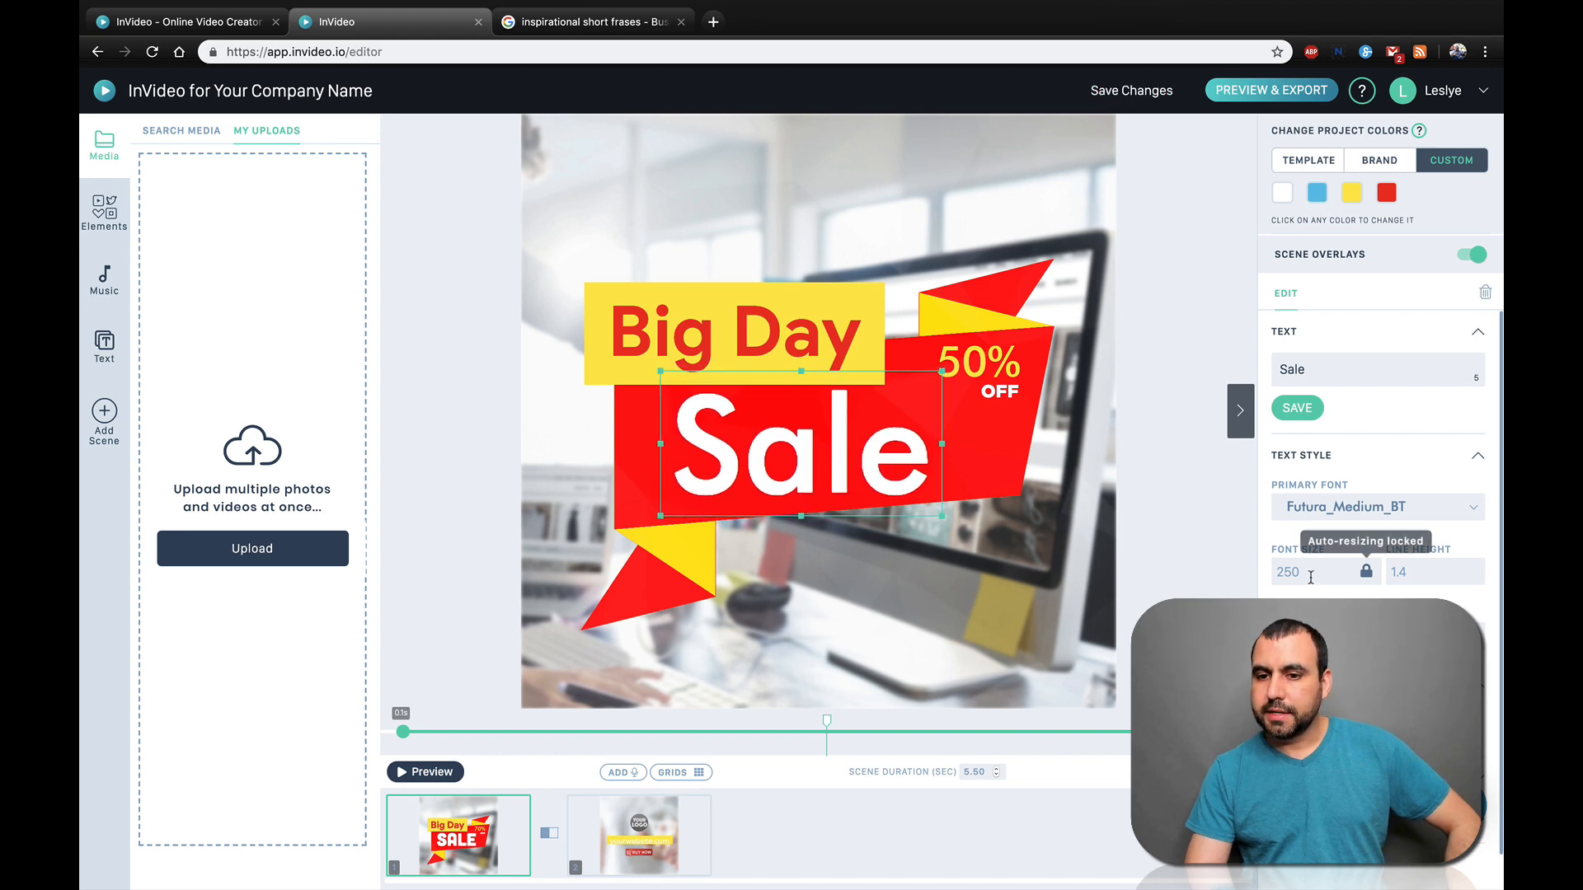
pyautogui.moveTo(1351, 575); pyautogui.dragTo(1267, 581)
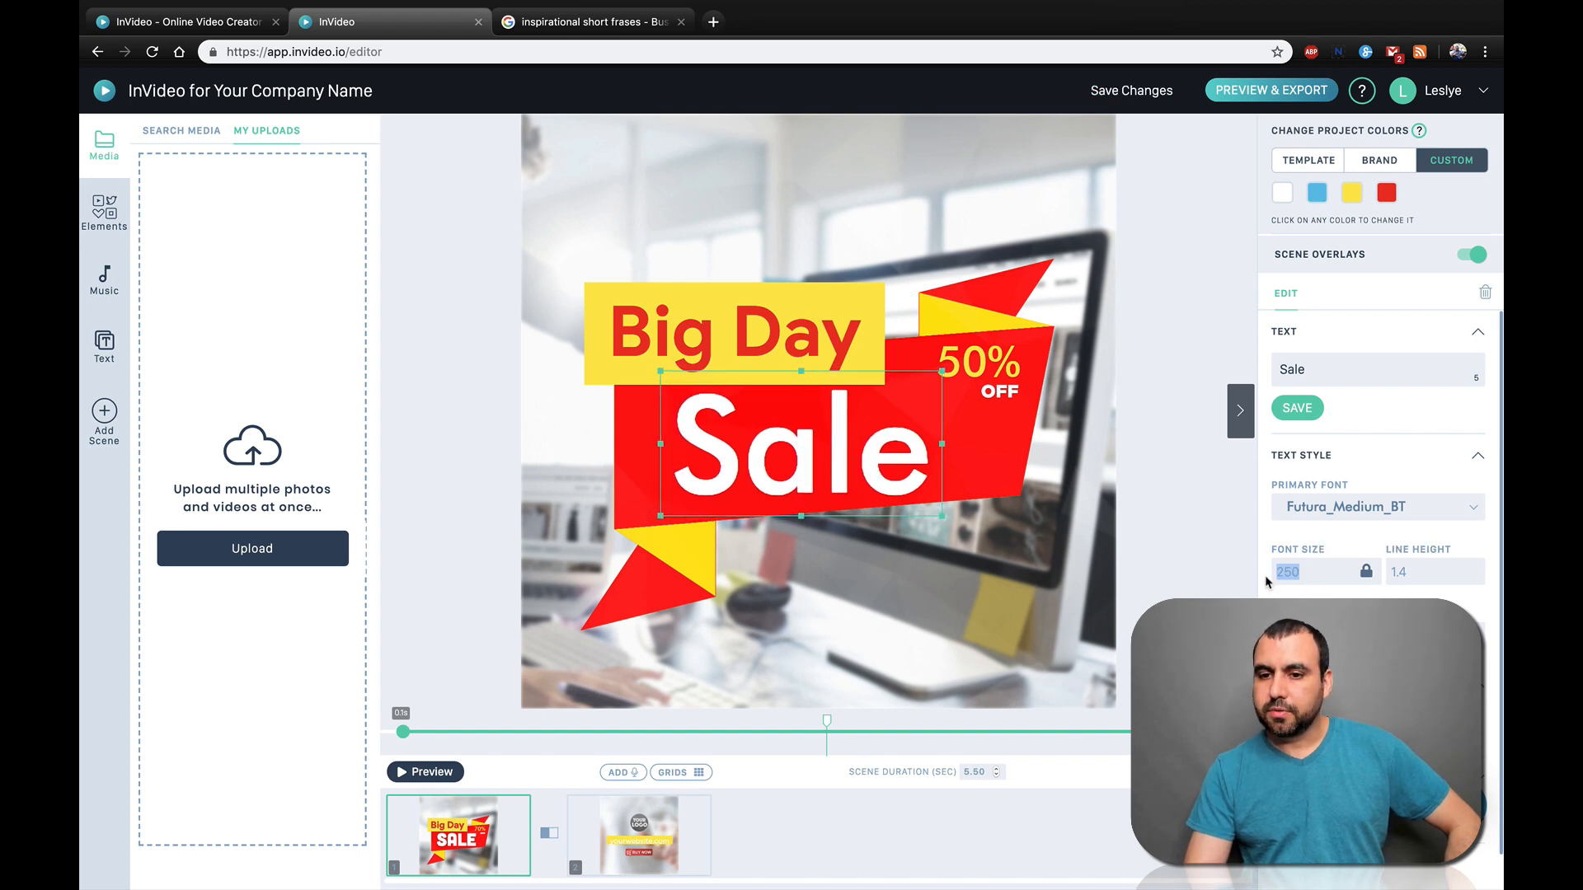
pyautogui.click(1367, 572)
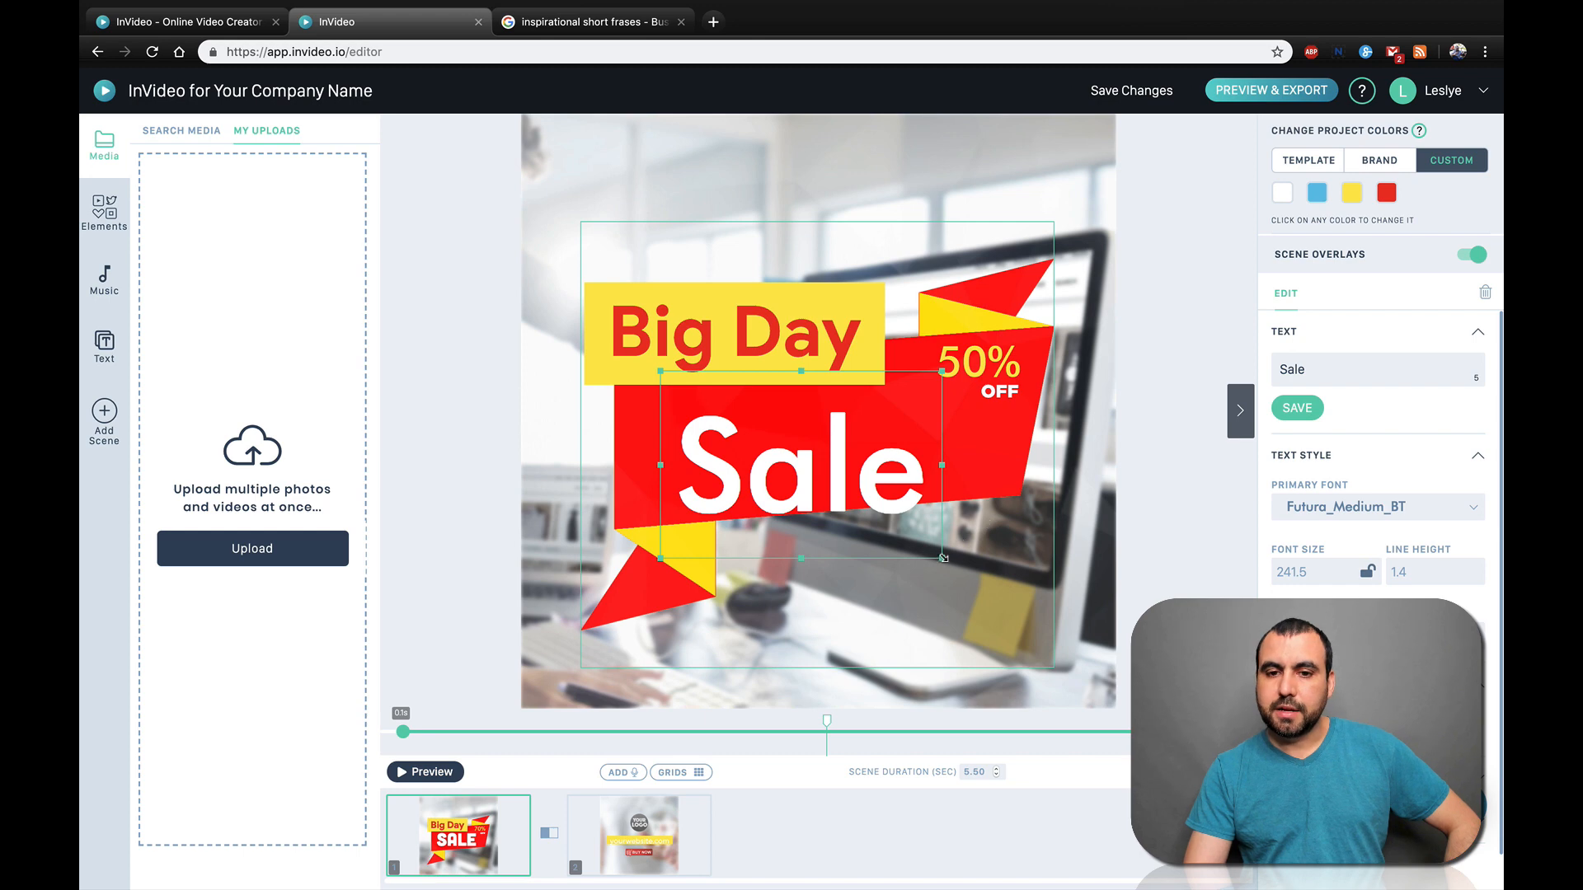
pyautogui.moveTo(943, 559); pyautogui.dragTo(911, 541)
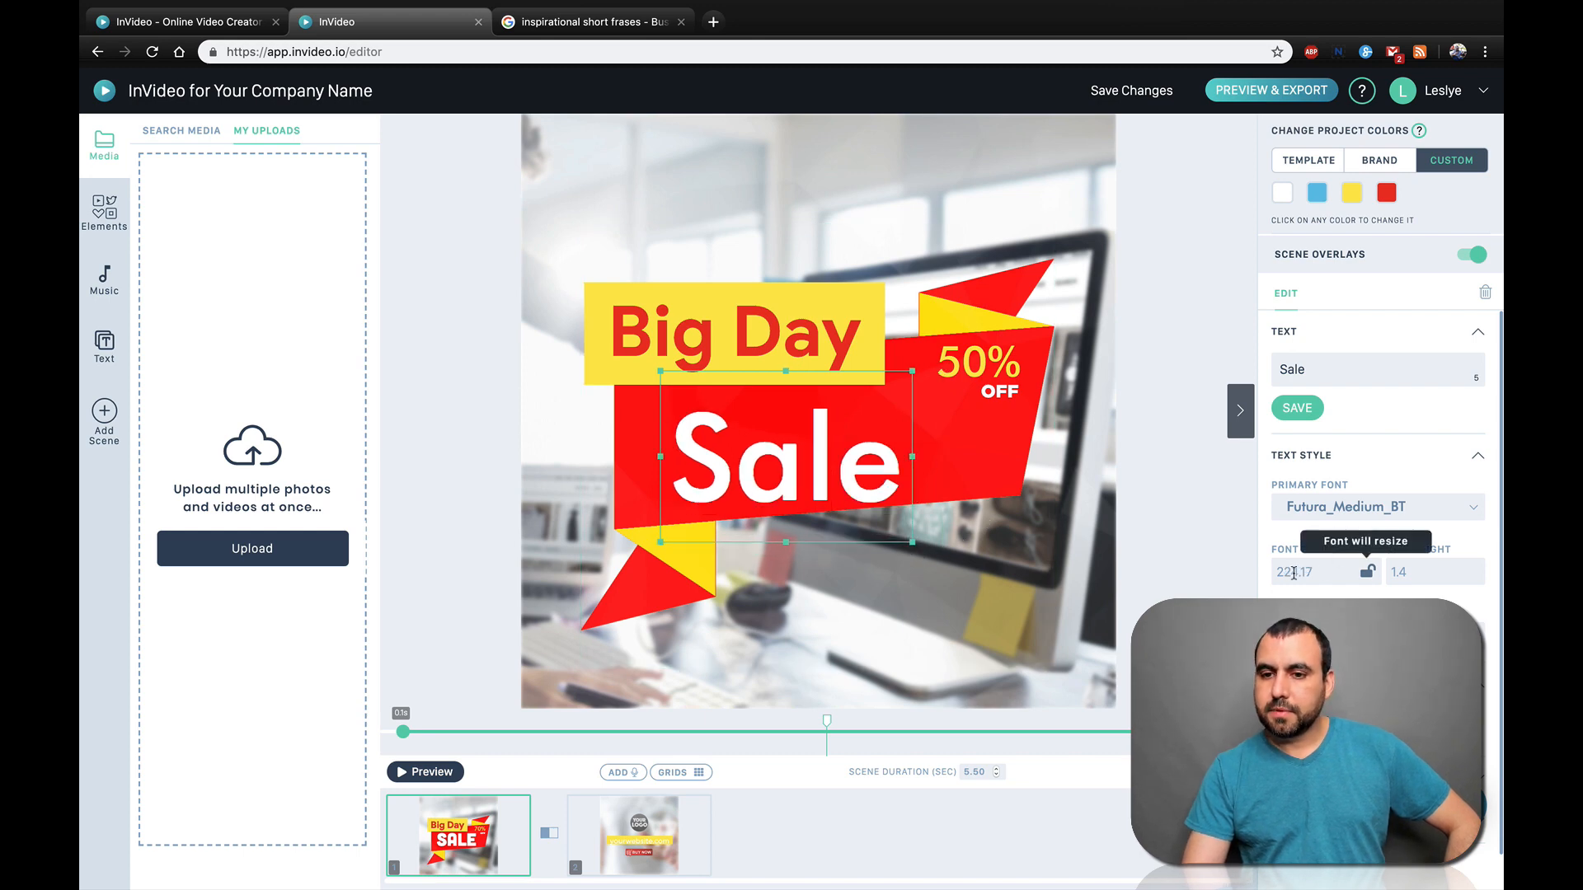
pyautogui.write('180')
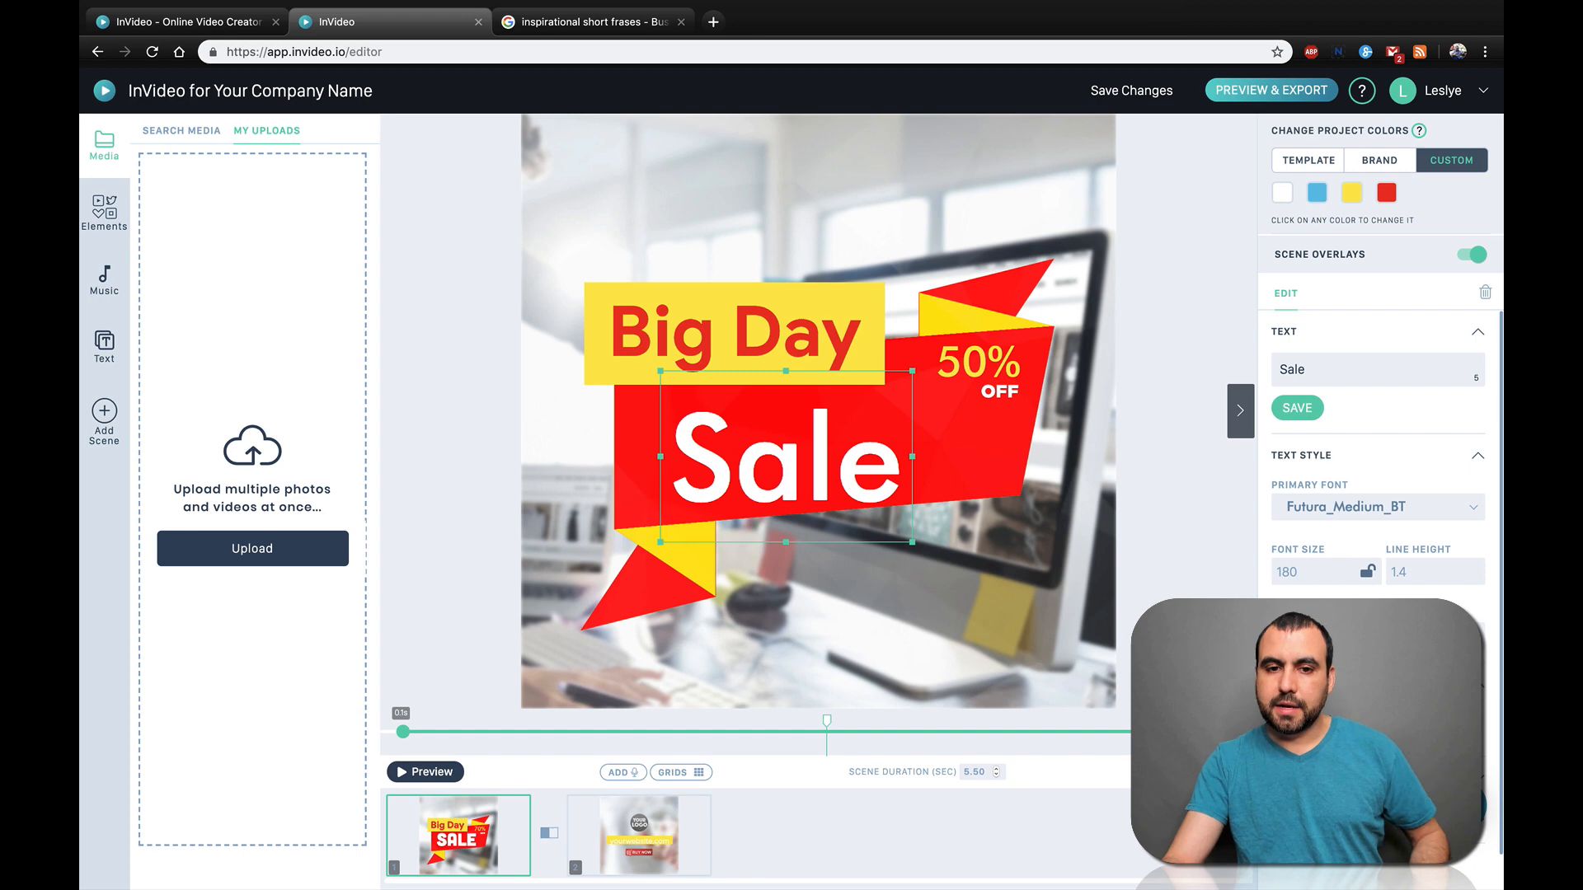
pyautogui.press('Return')
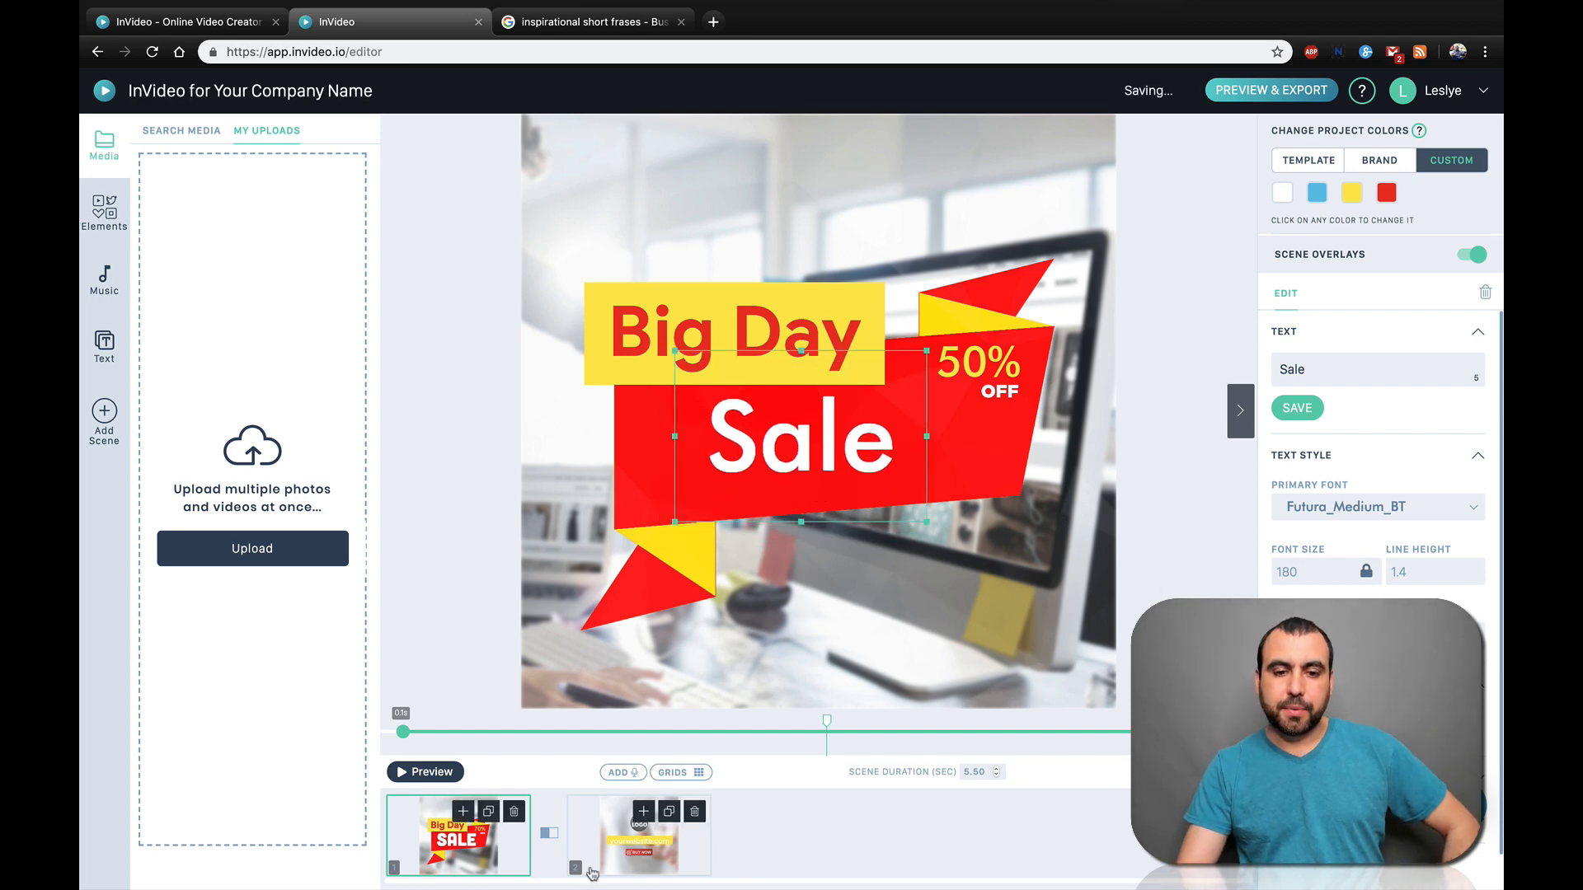
pyautogui.moveTo(585, 820)
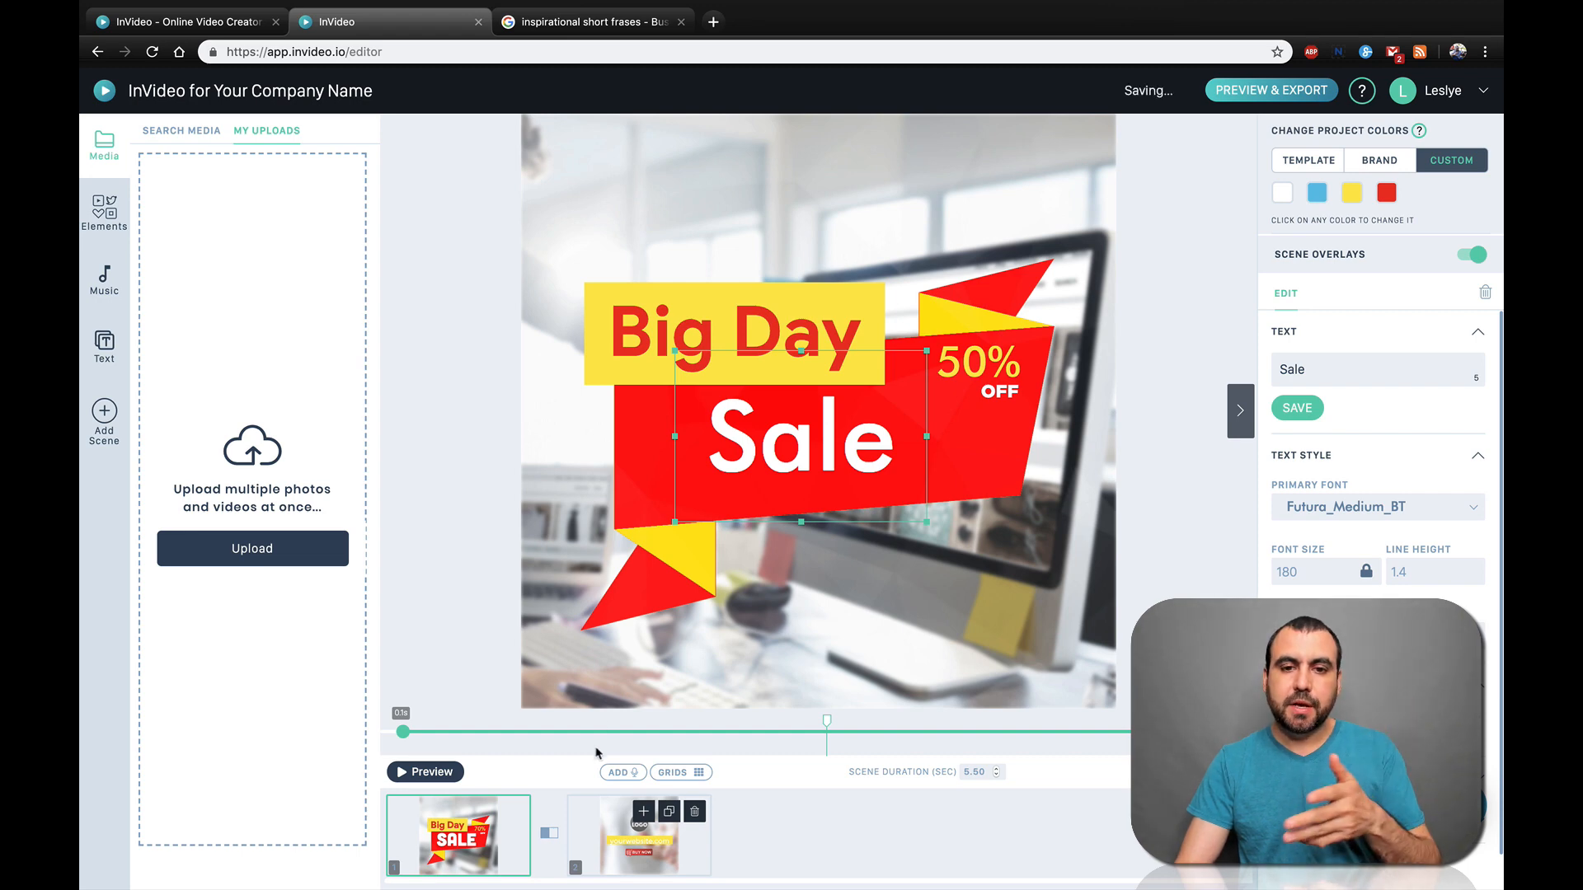
pyautogui.click(766, 670)
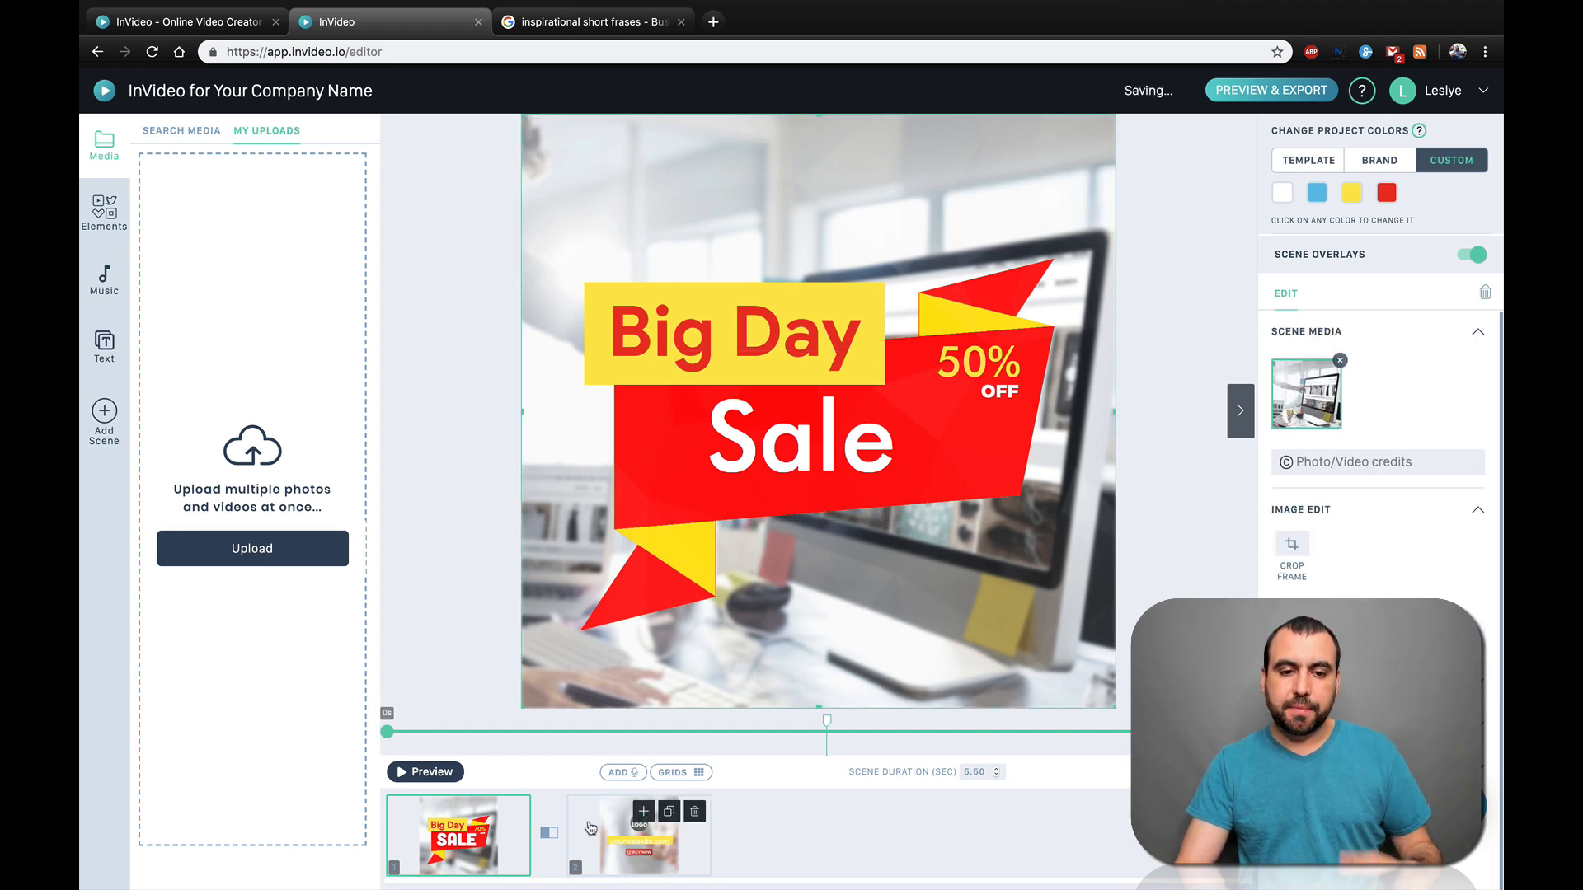
# Open the closing scene, select its logo placeholder and upload the cardboard box JPG from the Escritorio folder
pyautogui.click(591, 828)
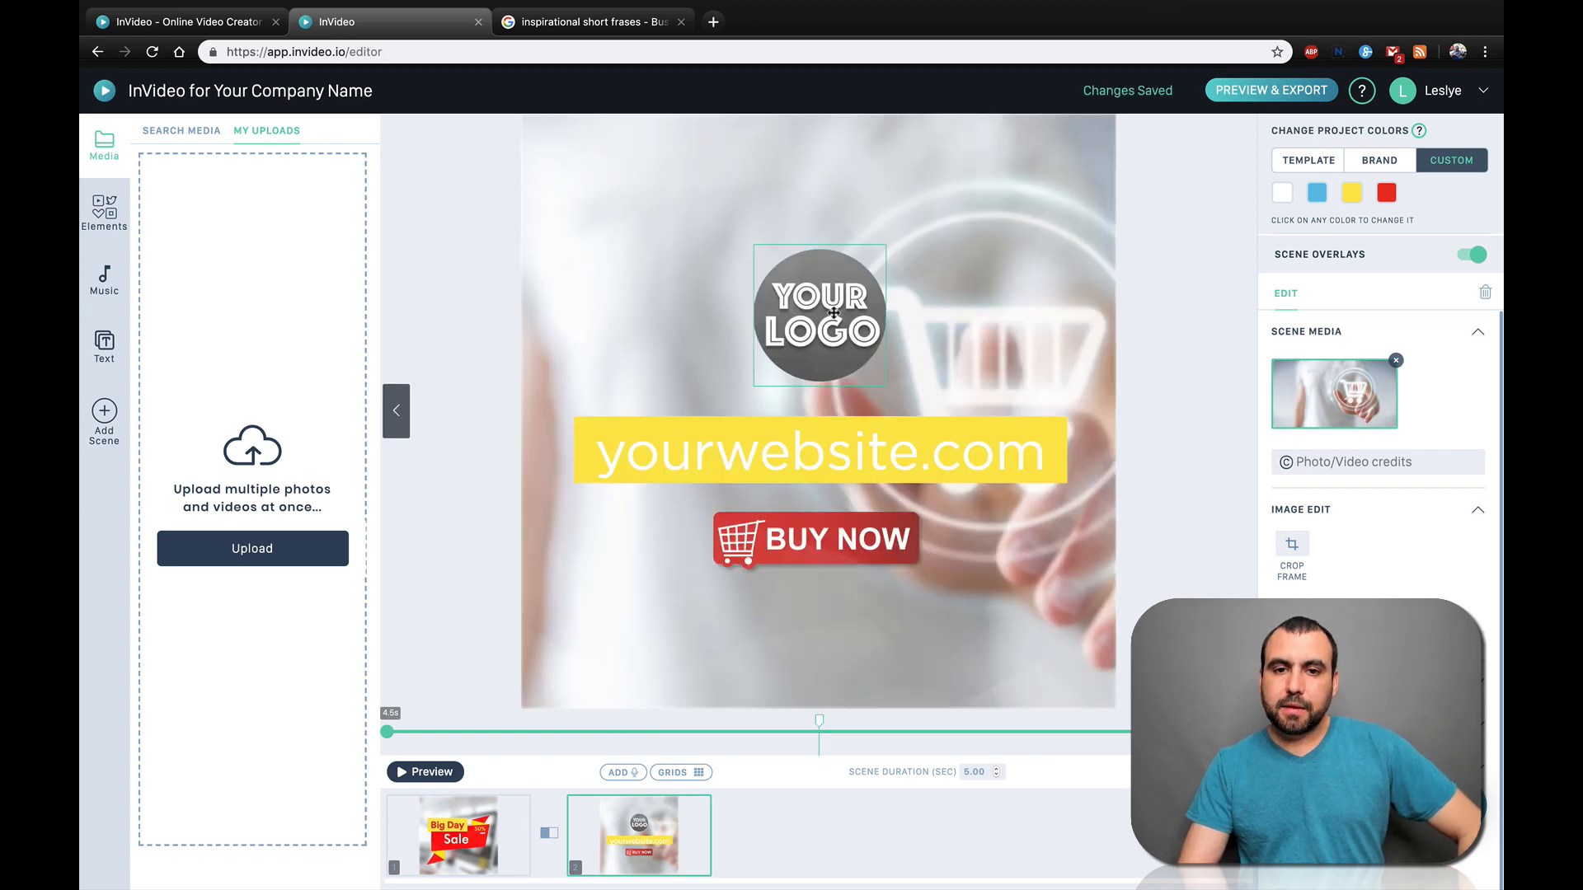
pyautogui.click(833, 312)
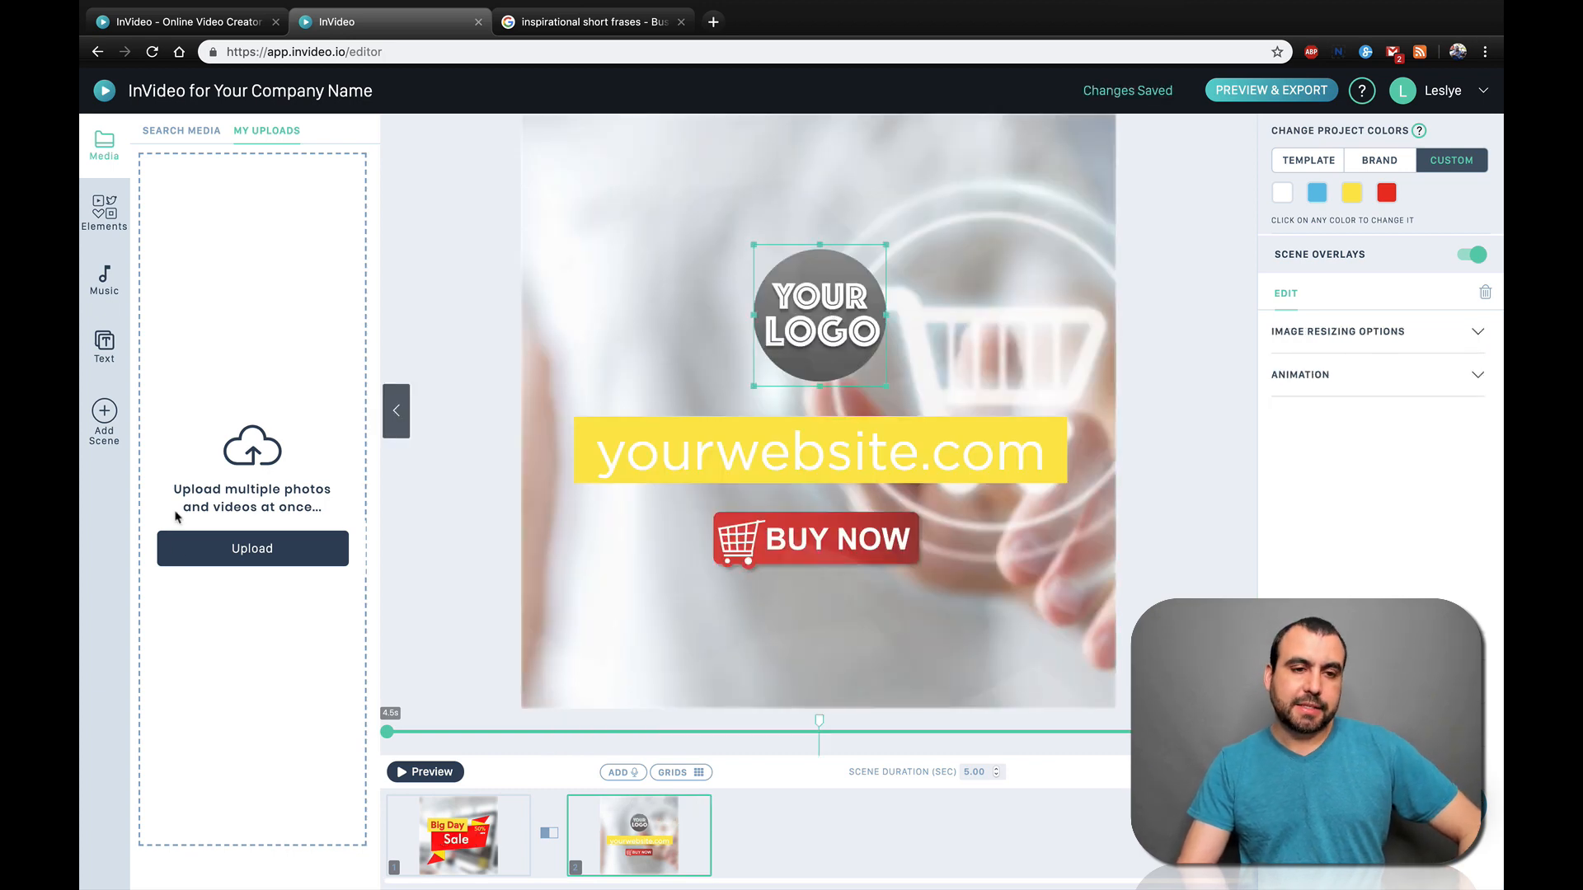
pyautogui.click(256, 554)
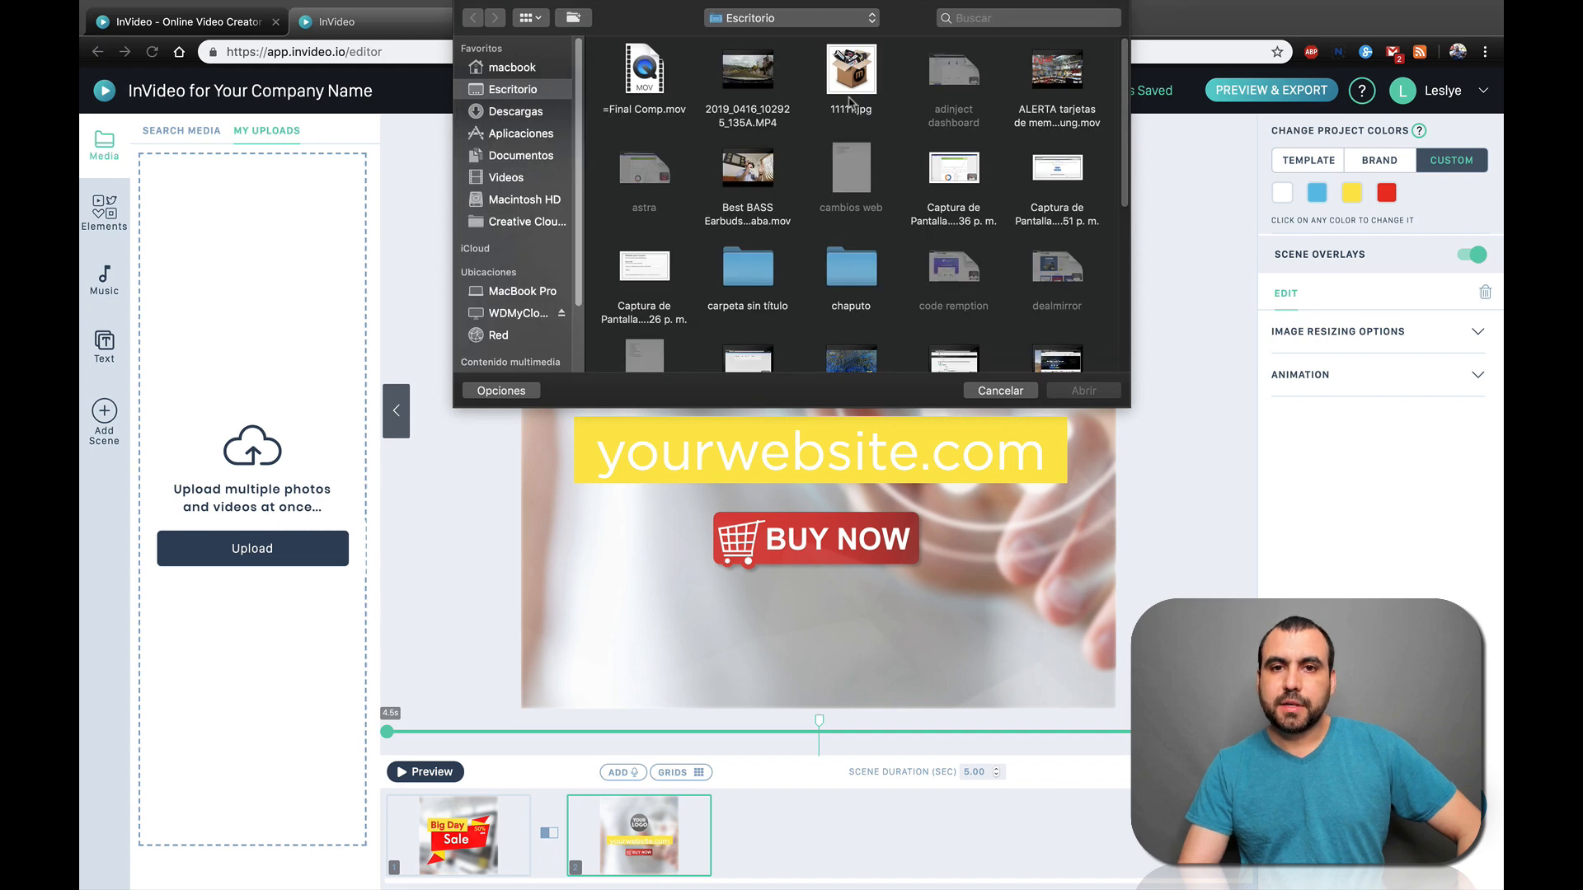
pyautogui.scroll(-10, 852, 88)
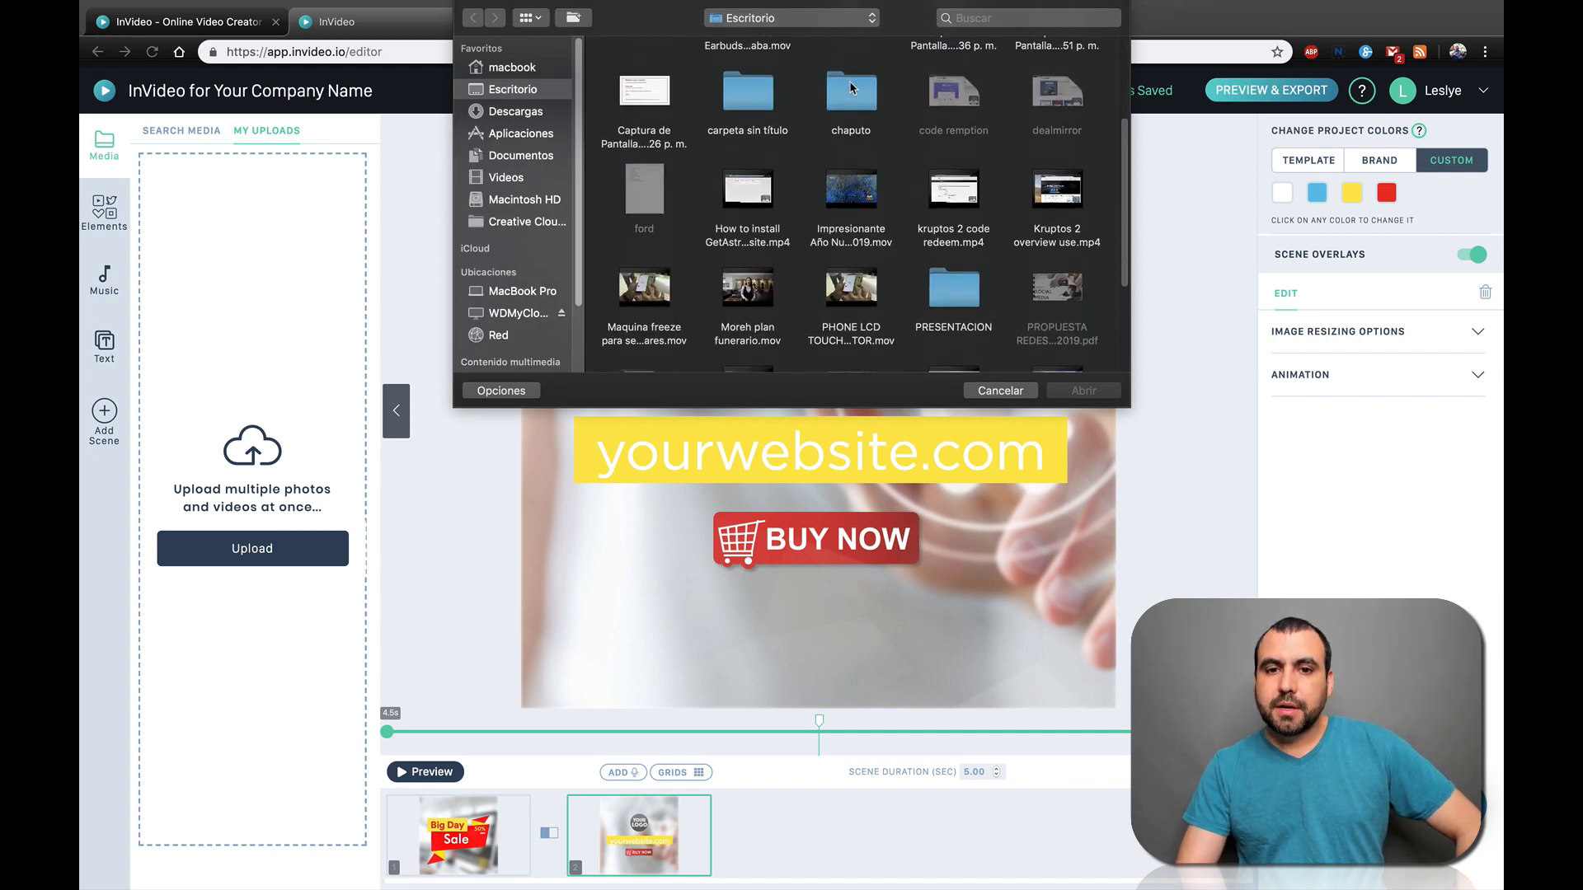
pyautogui.scroll(10, 851, 88)
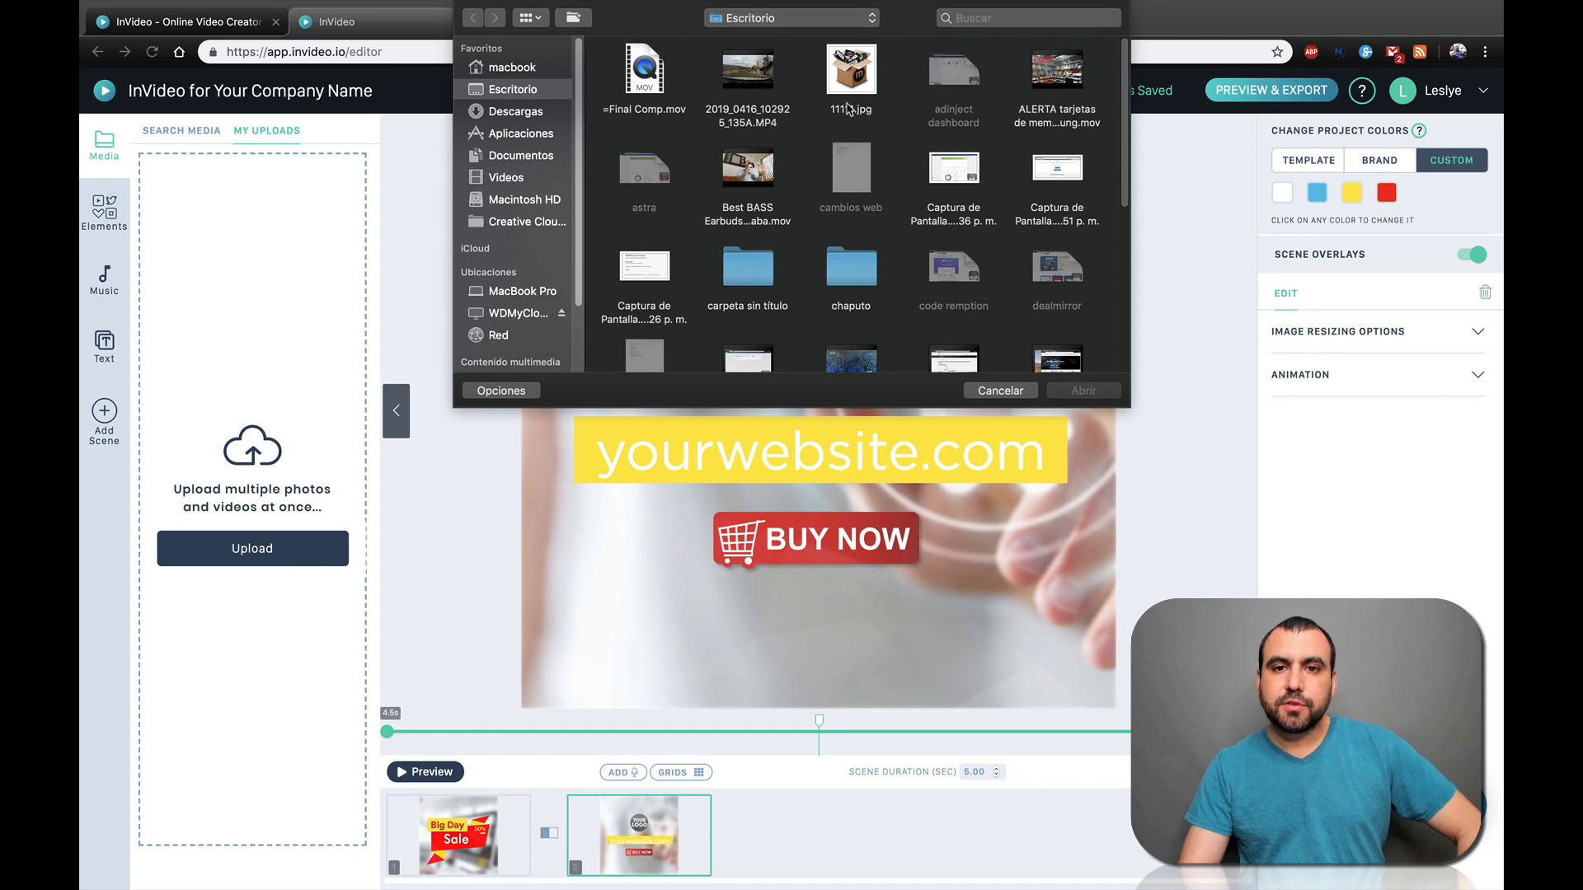
pyautogui.click(852, 88)
pyautogui.click(1096, 394)
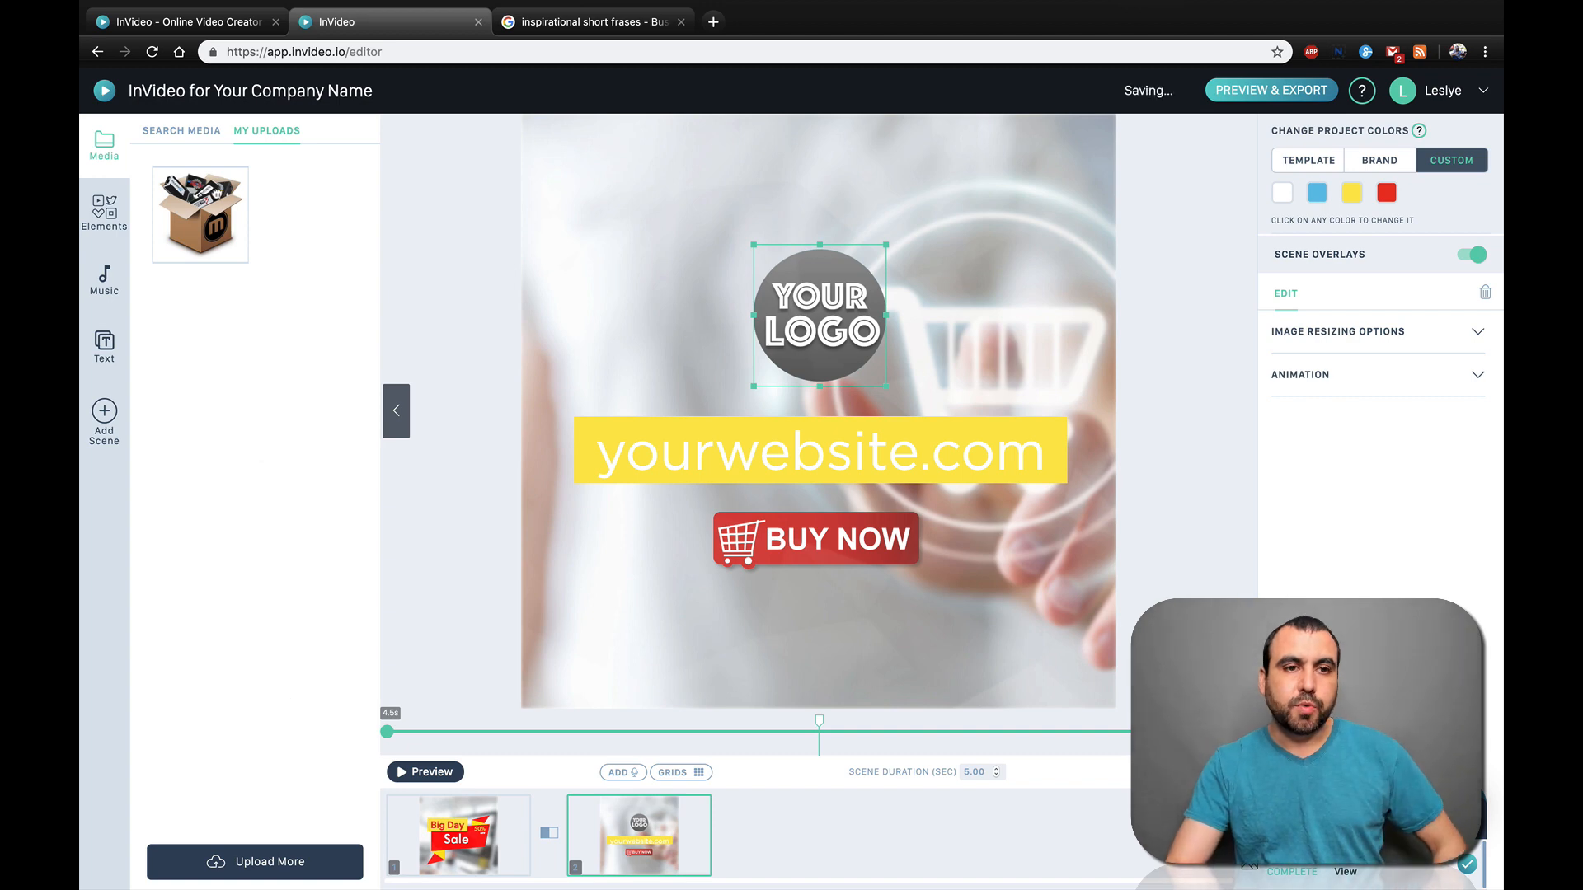
# Replace the closing scene's logo placeholder with the uploaded box image and move it slightly up and to the left
pyautogui.moveTo(200, 214); pyautogui.dragTo(817, 289)
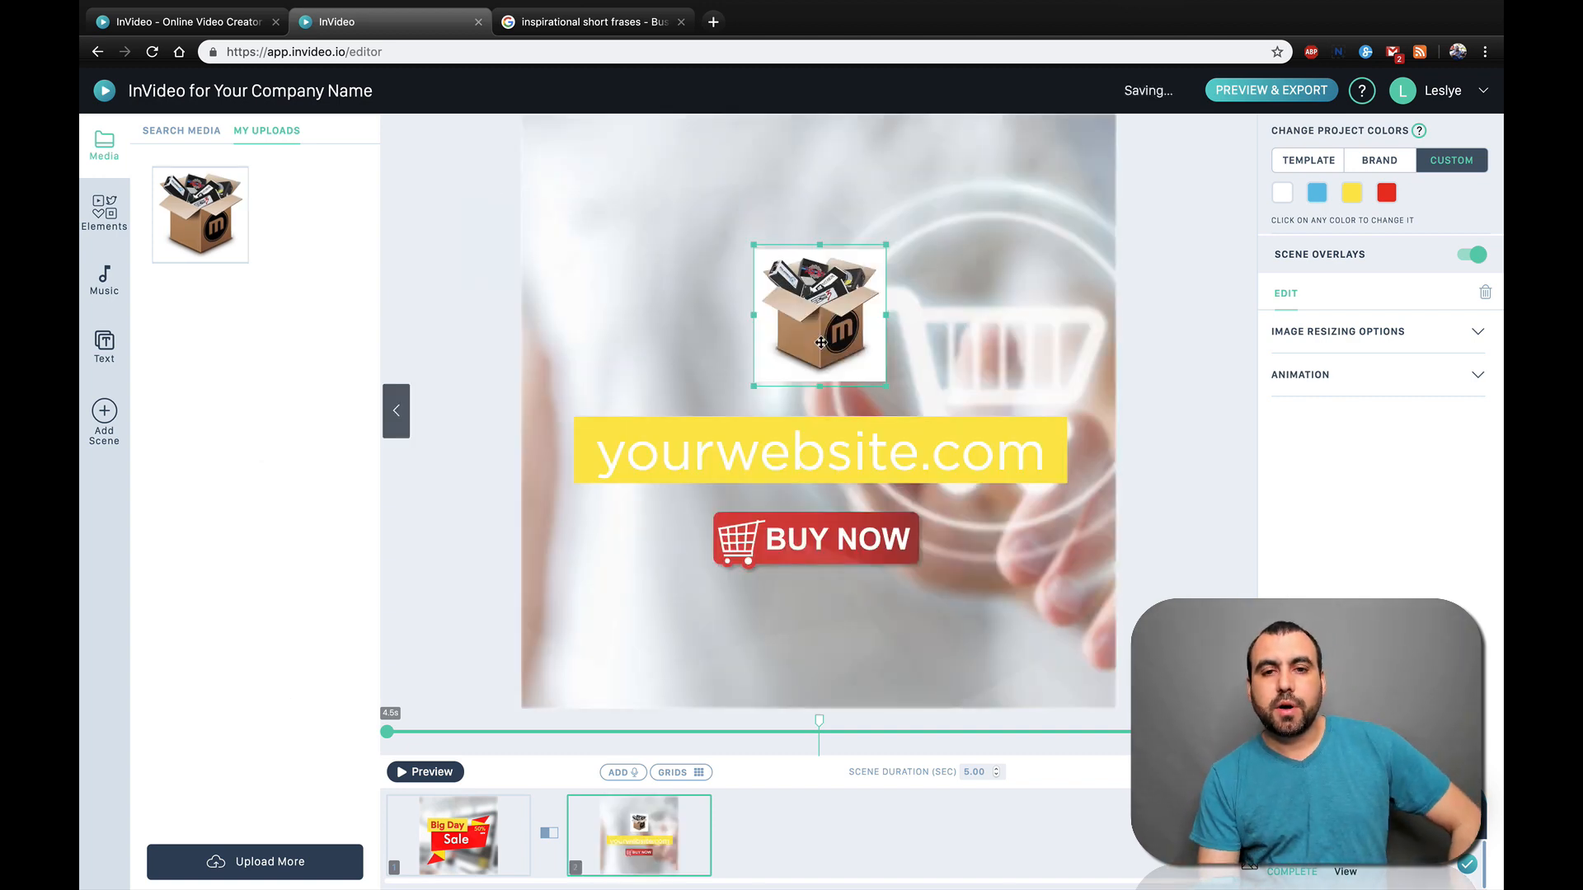
pyautogui.moveTo(826, 328)
pyautogui.mouseDown()
pyautogui.moveTo(735, 342)
pyautogui.moveTo(805, 315)
pyautogui.mouseUp()
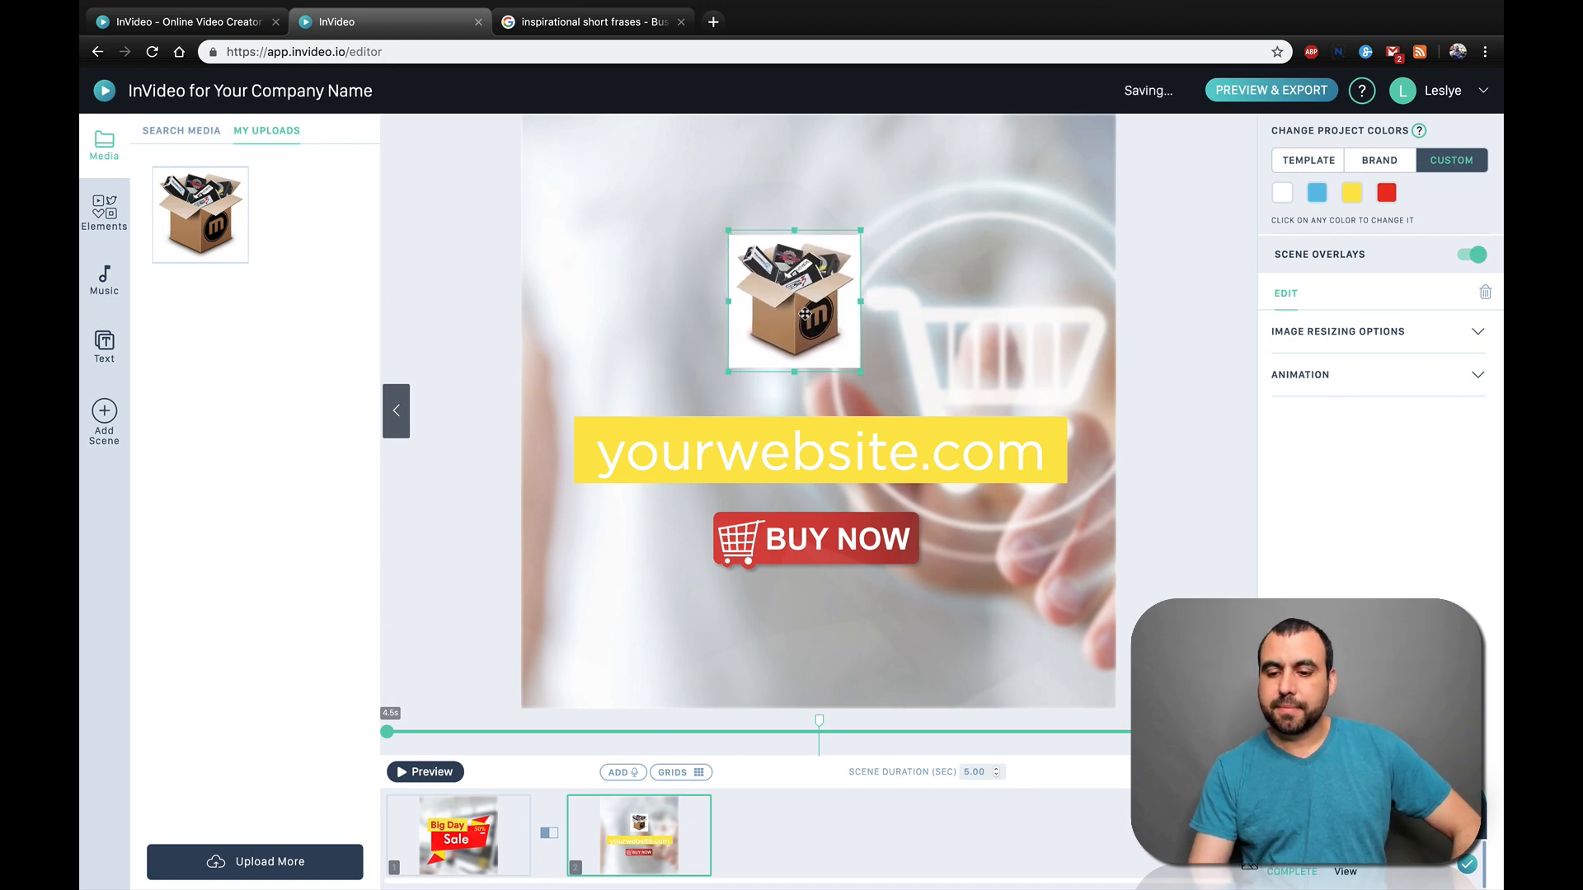
pyautogui.click(631, 315)
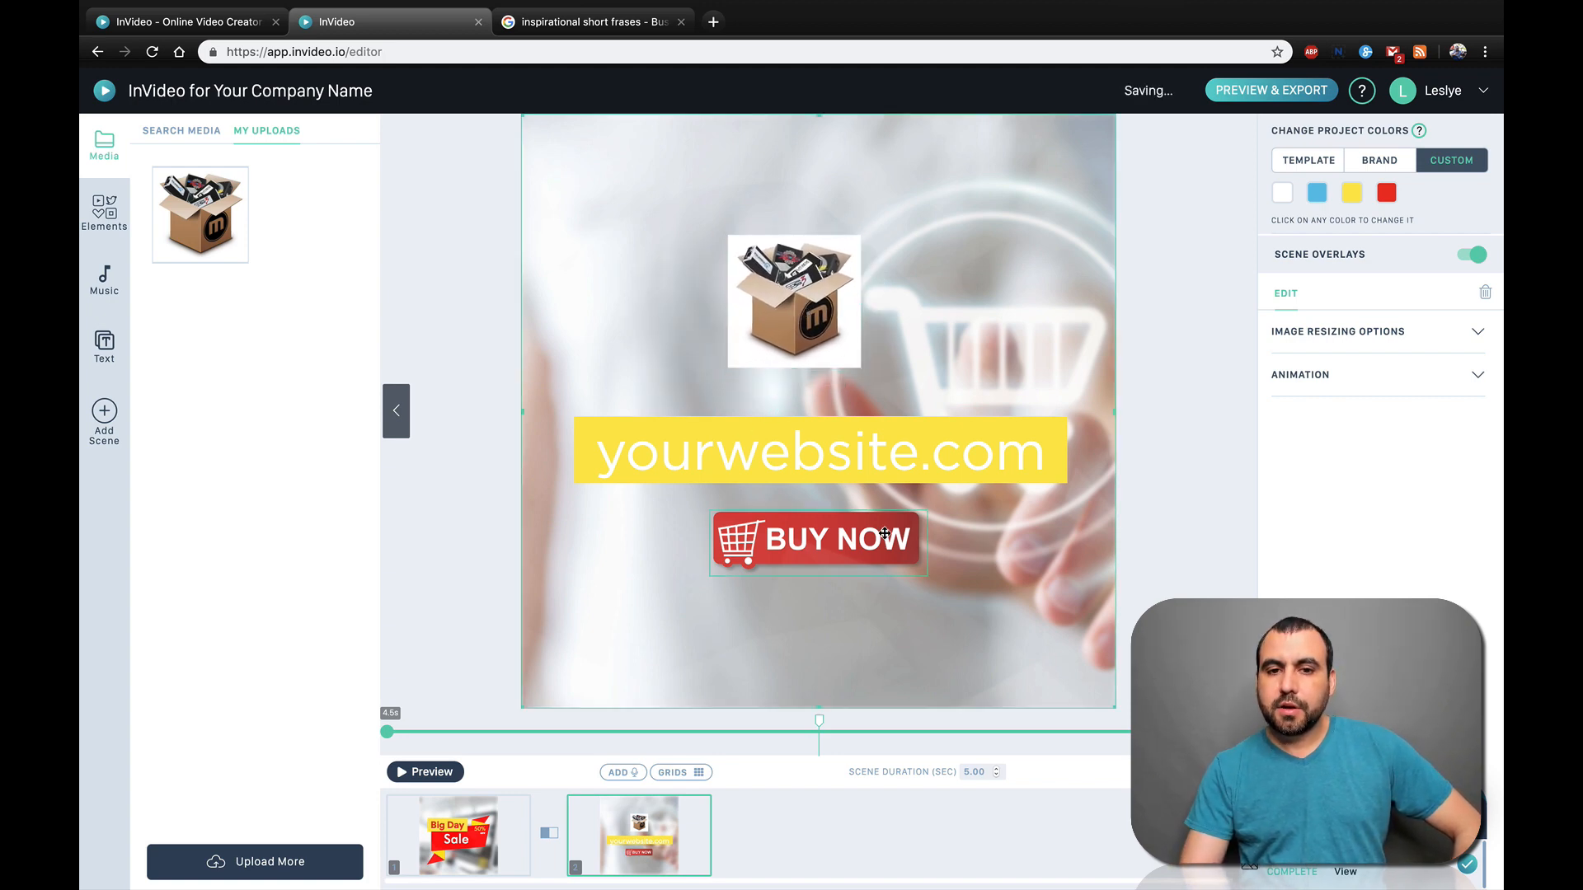
# Replace the yourwebsite.com text in the closing scene with vendetodito.com and save it
pyautogui.click(852, 452)
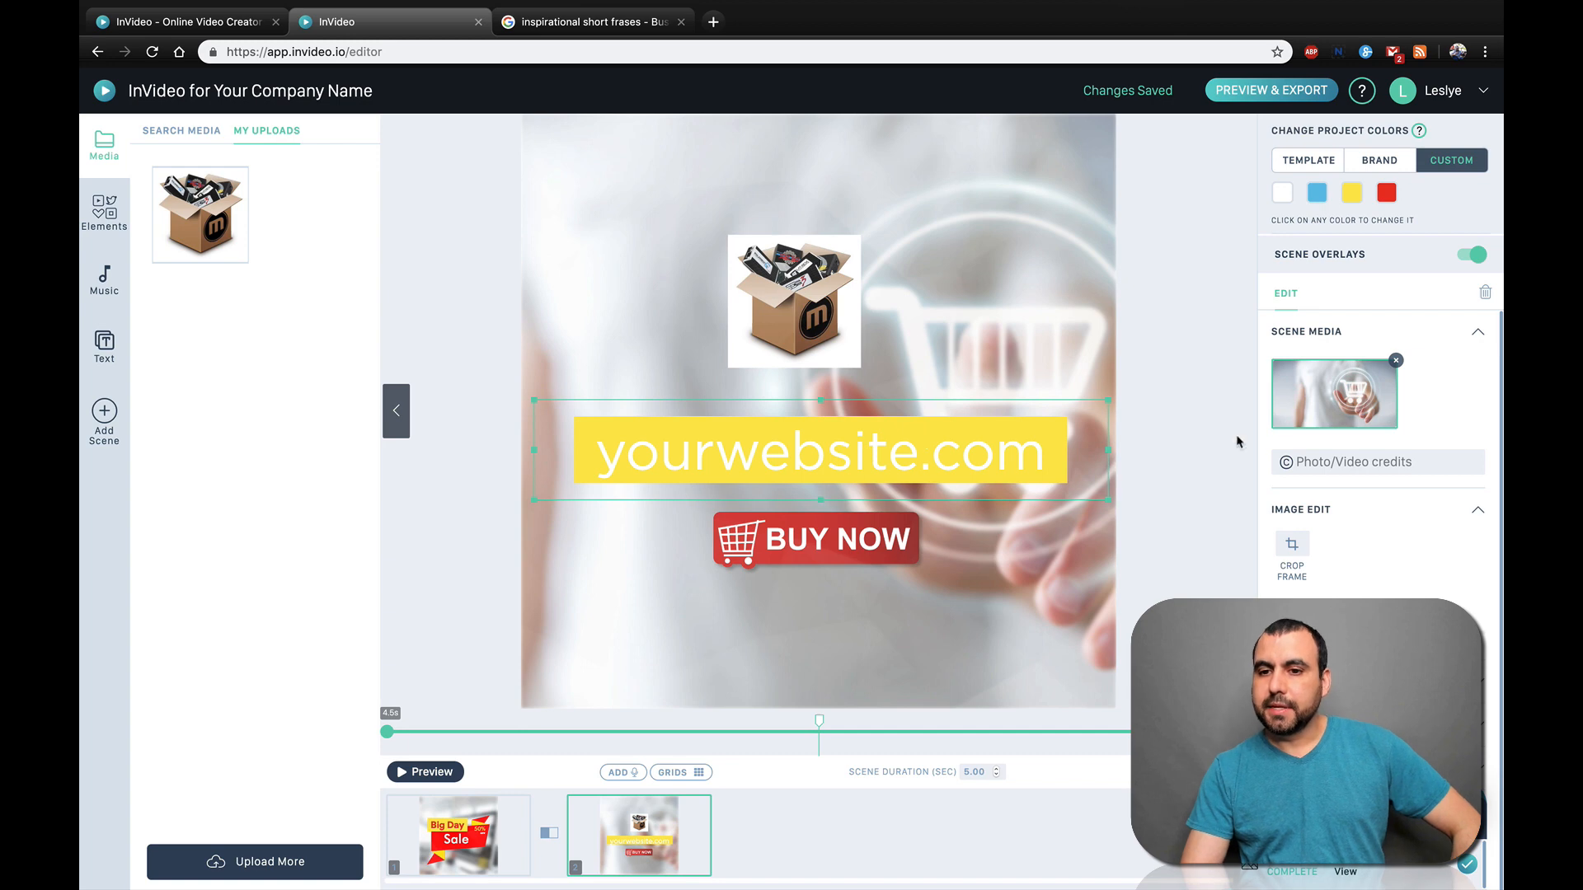
pyautogui.click(1018, 460)
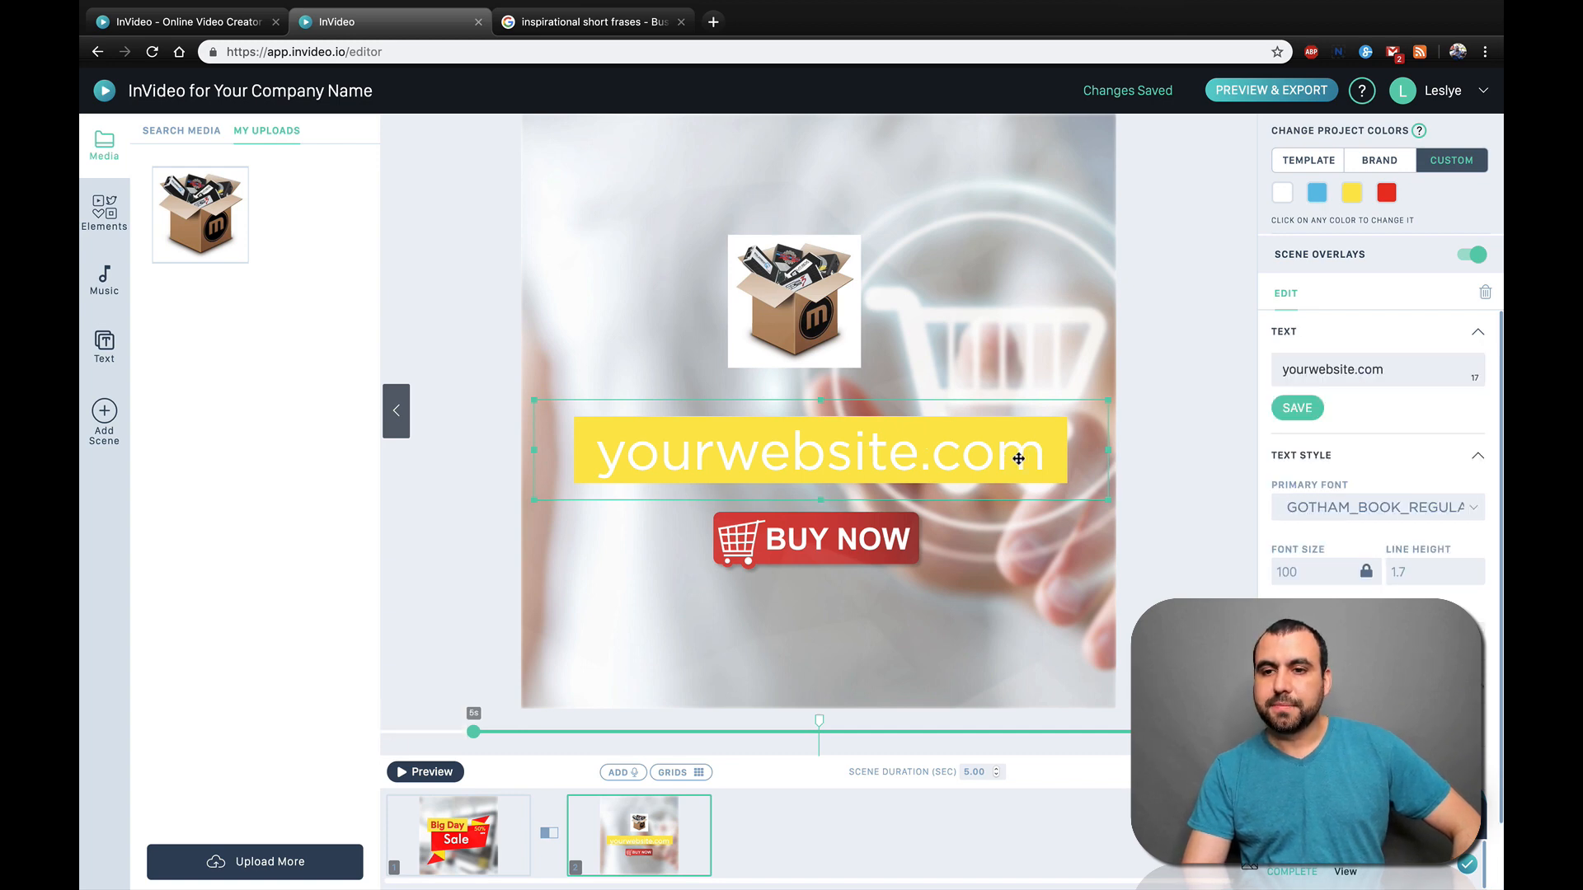
pyautogui.moveTo(1353, 370); pyautogui.dragTo(1249, 375)
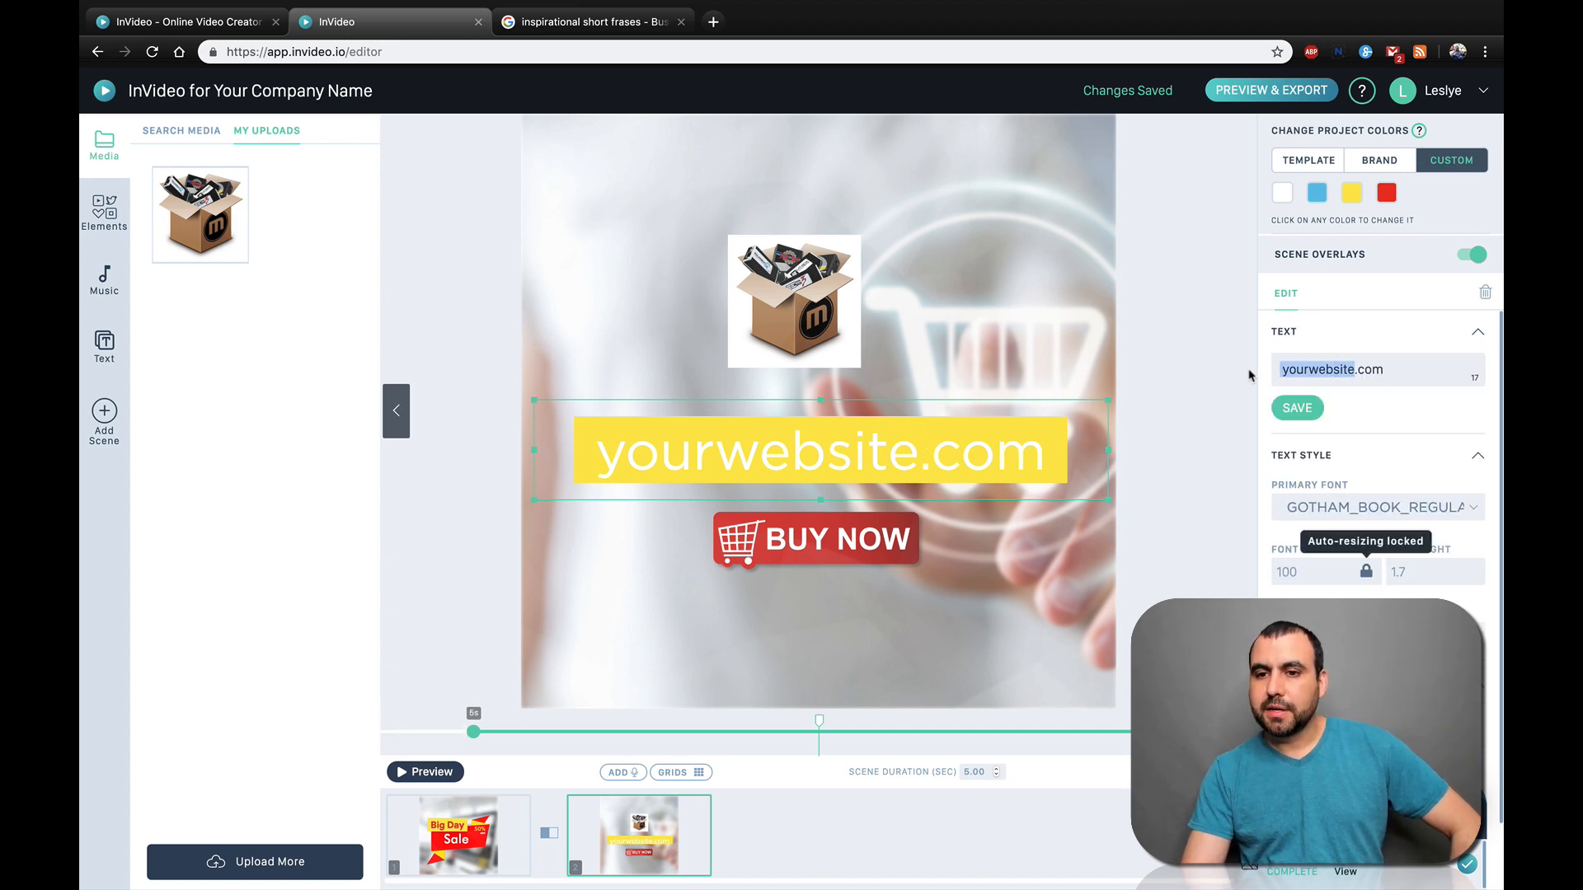
pyautogui.write('vende')
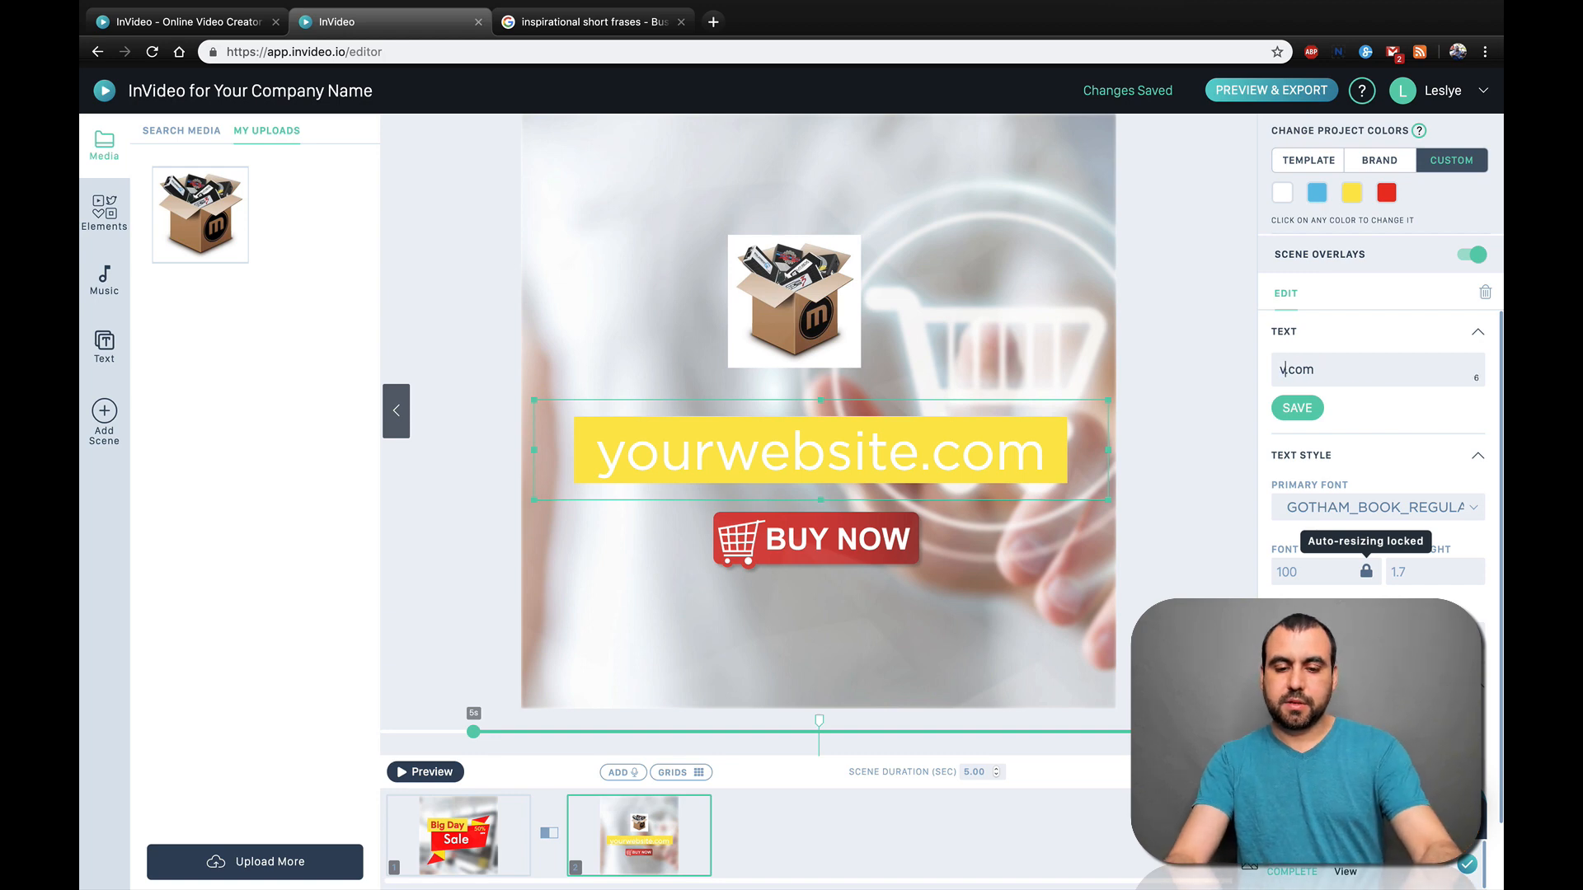
pyautogui.write('tos')
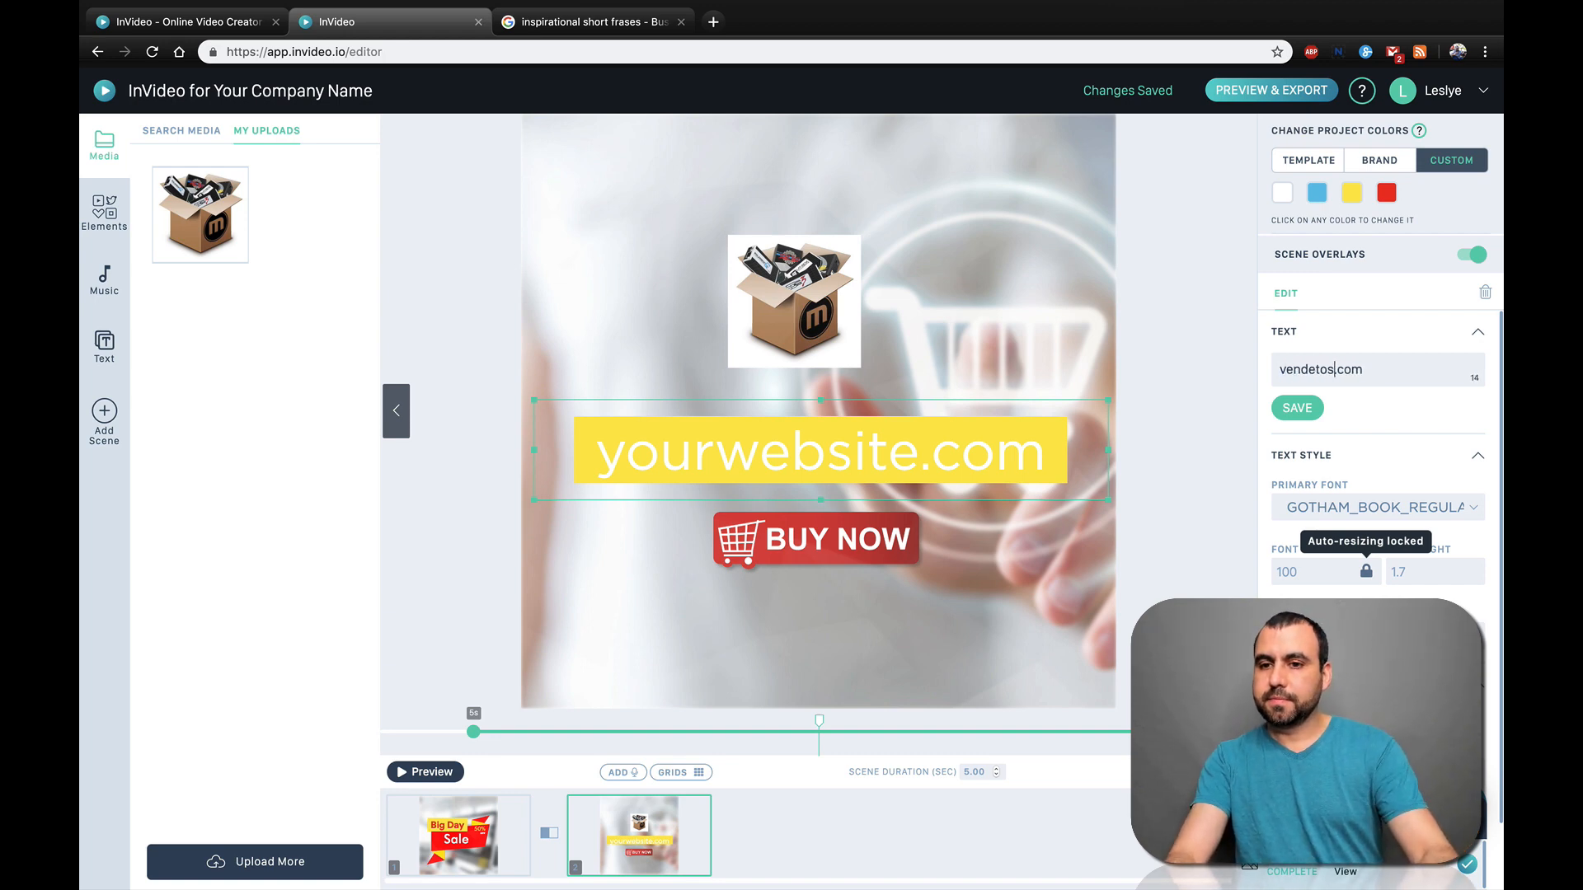
pyautogui.write('to')
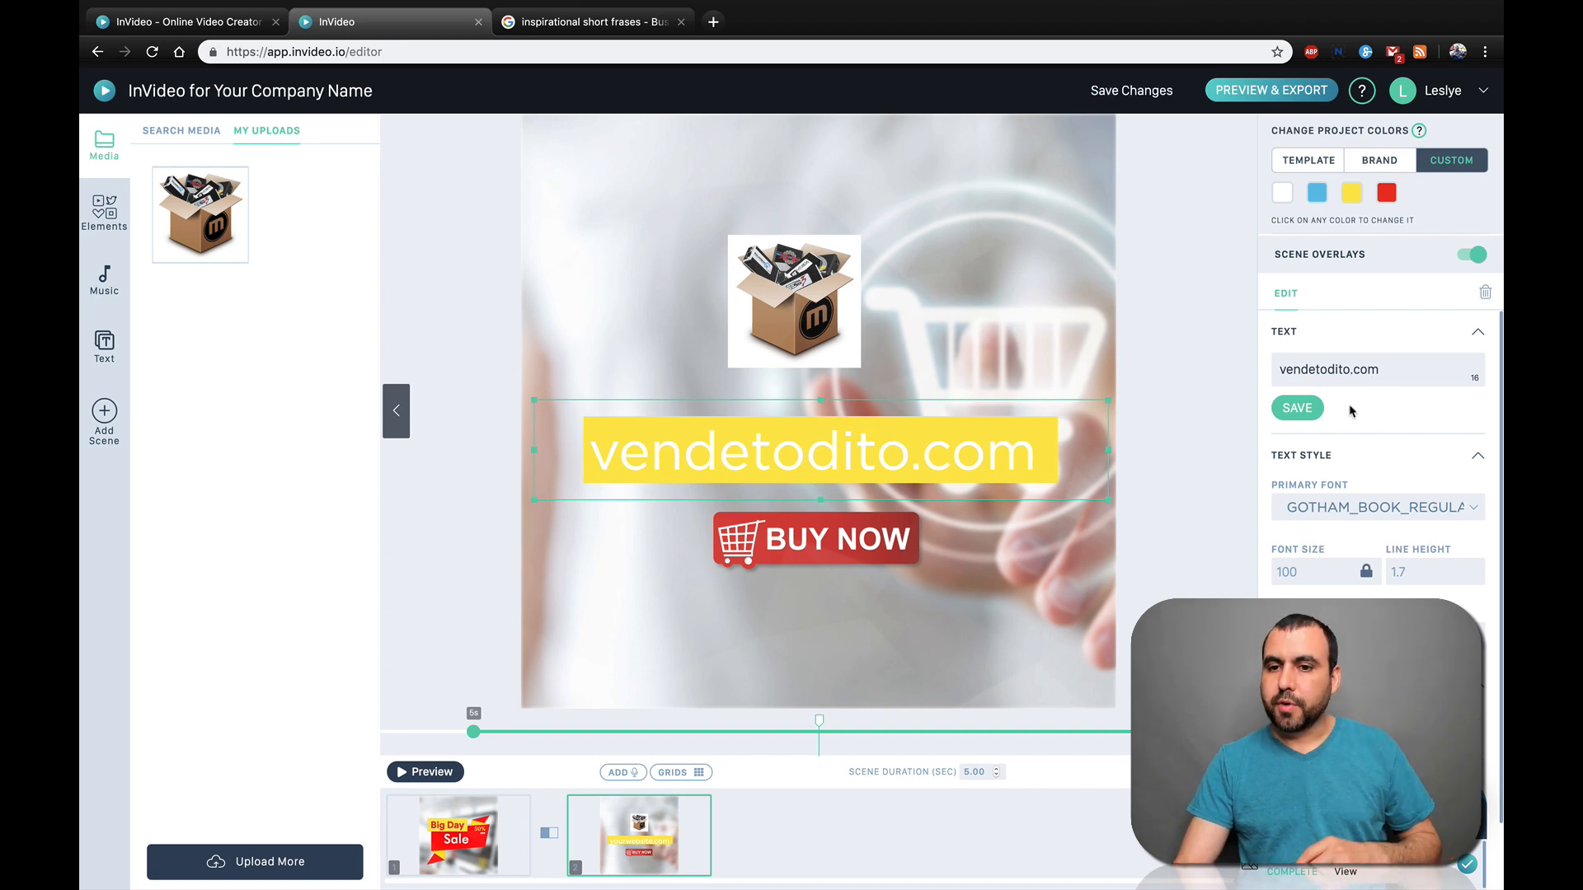
# Set the vendetodito.com text's primary font to Futura_Medium_BT and its band color to black
pyautogui.click(1375, 514)
pyautogui.click(1352, 574)
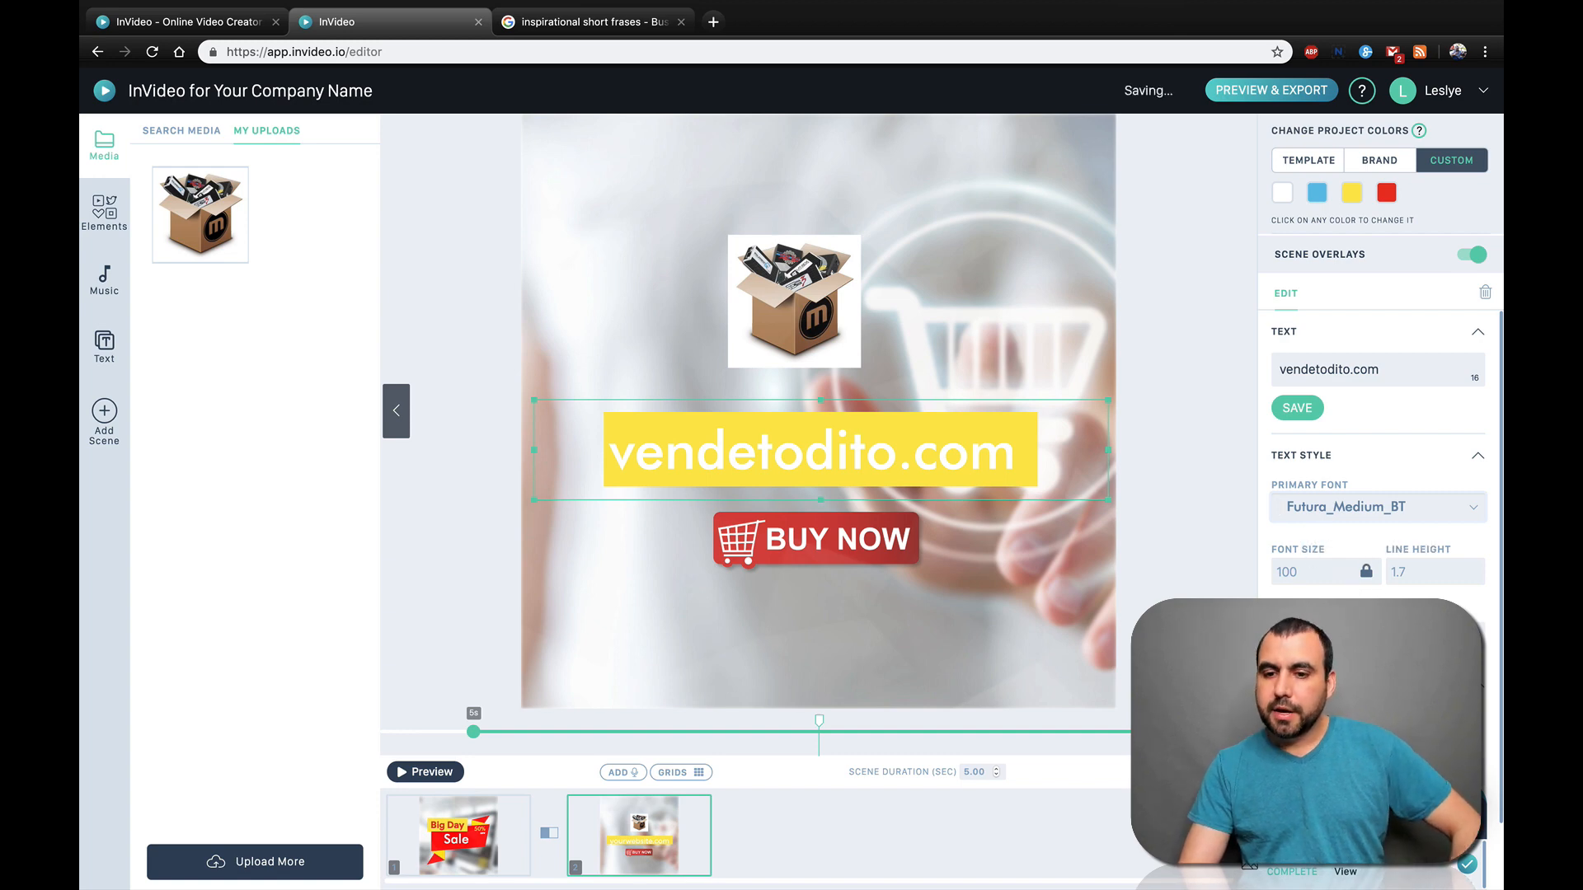
pyautogui.scroll(-2, 1280, 506)
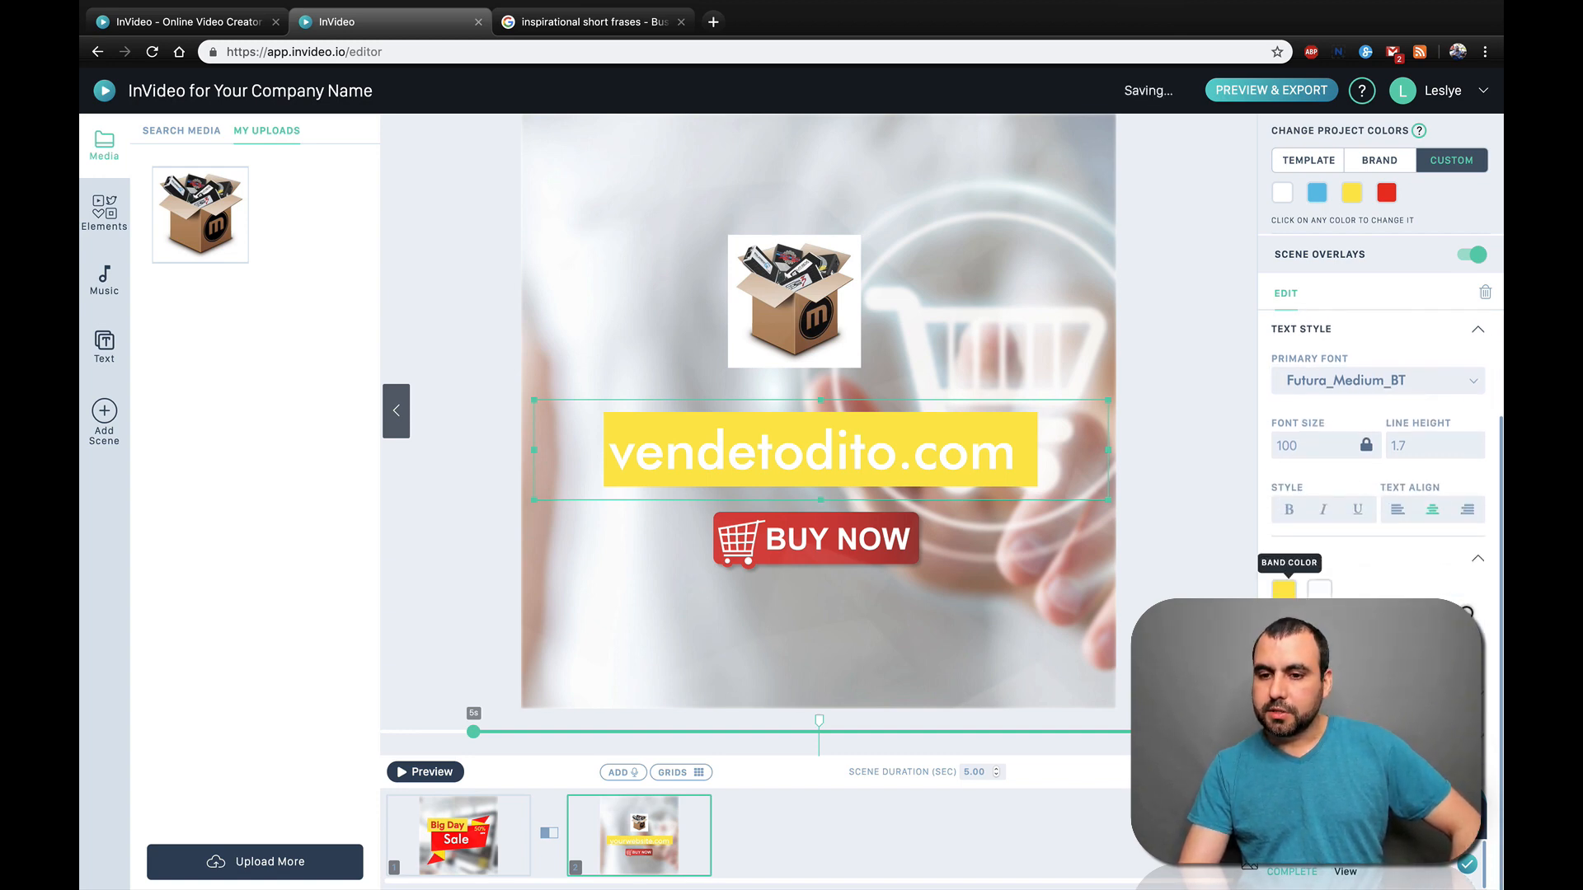
pyautogui.click(1284, 601)
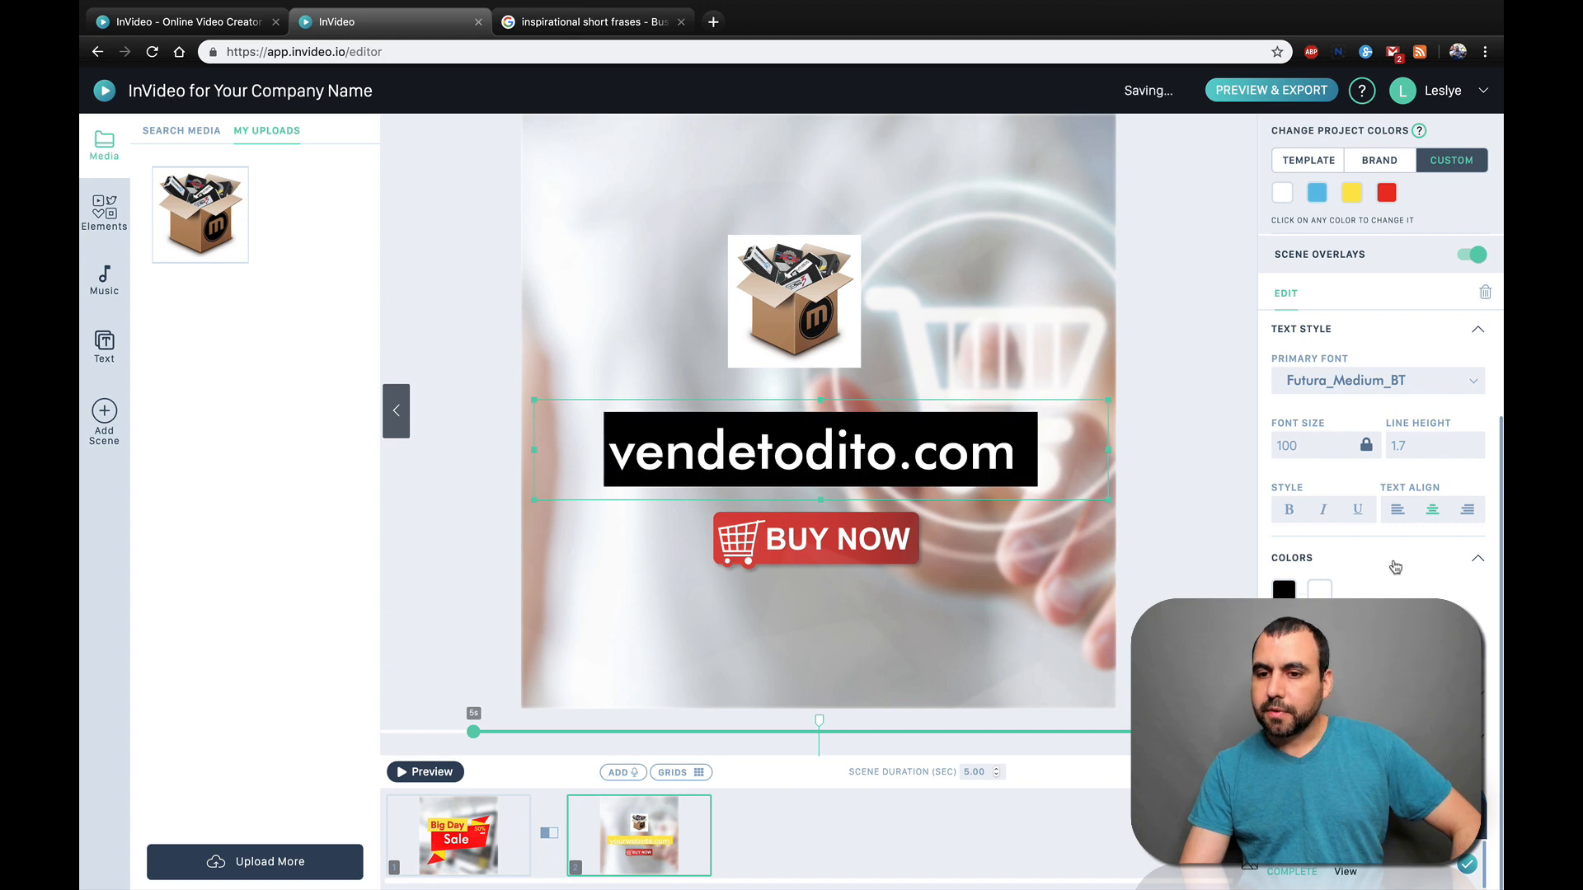
pyautogui.scroll(2, 1395, 567)
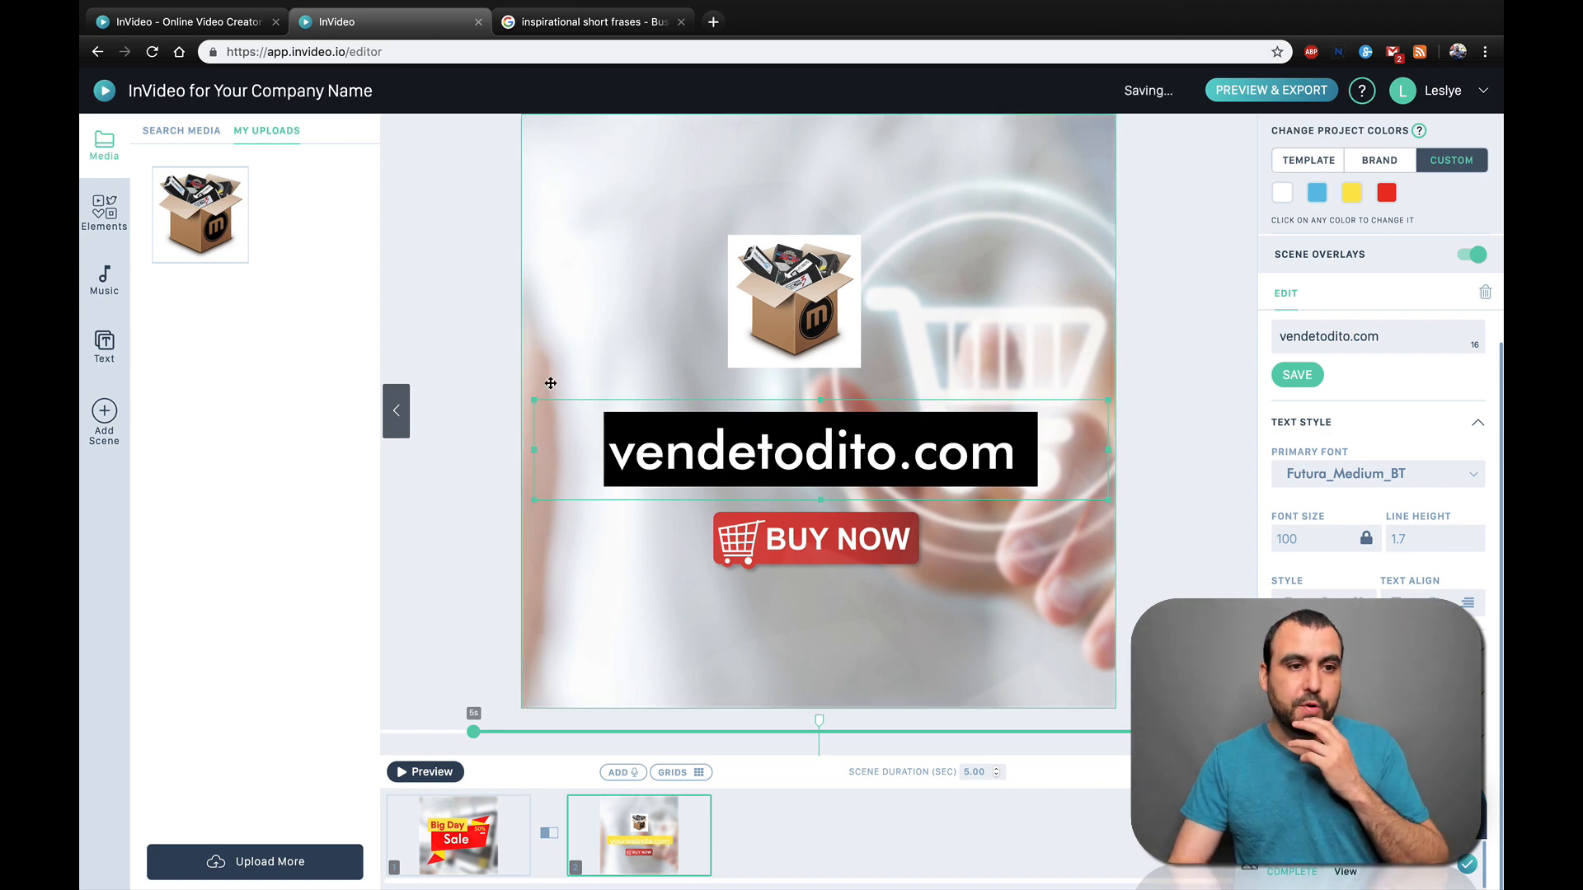
# Add a boxed two-line headline from the Titles / Headlines text options to the closing scene
pyautogui.click(106, 346)
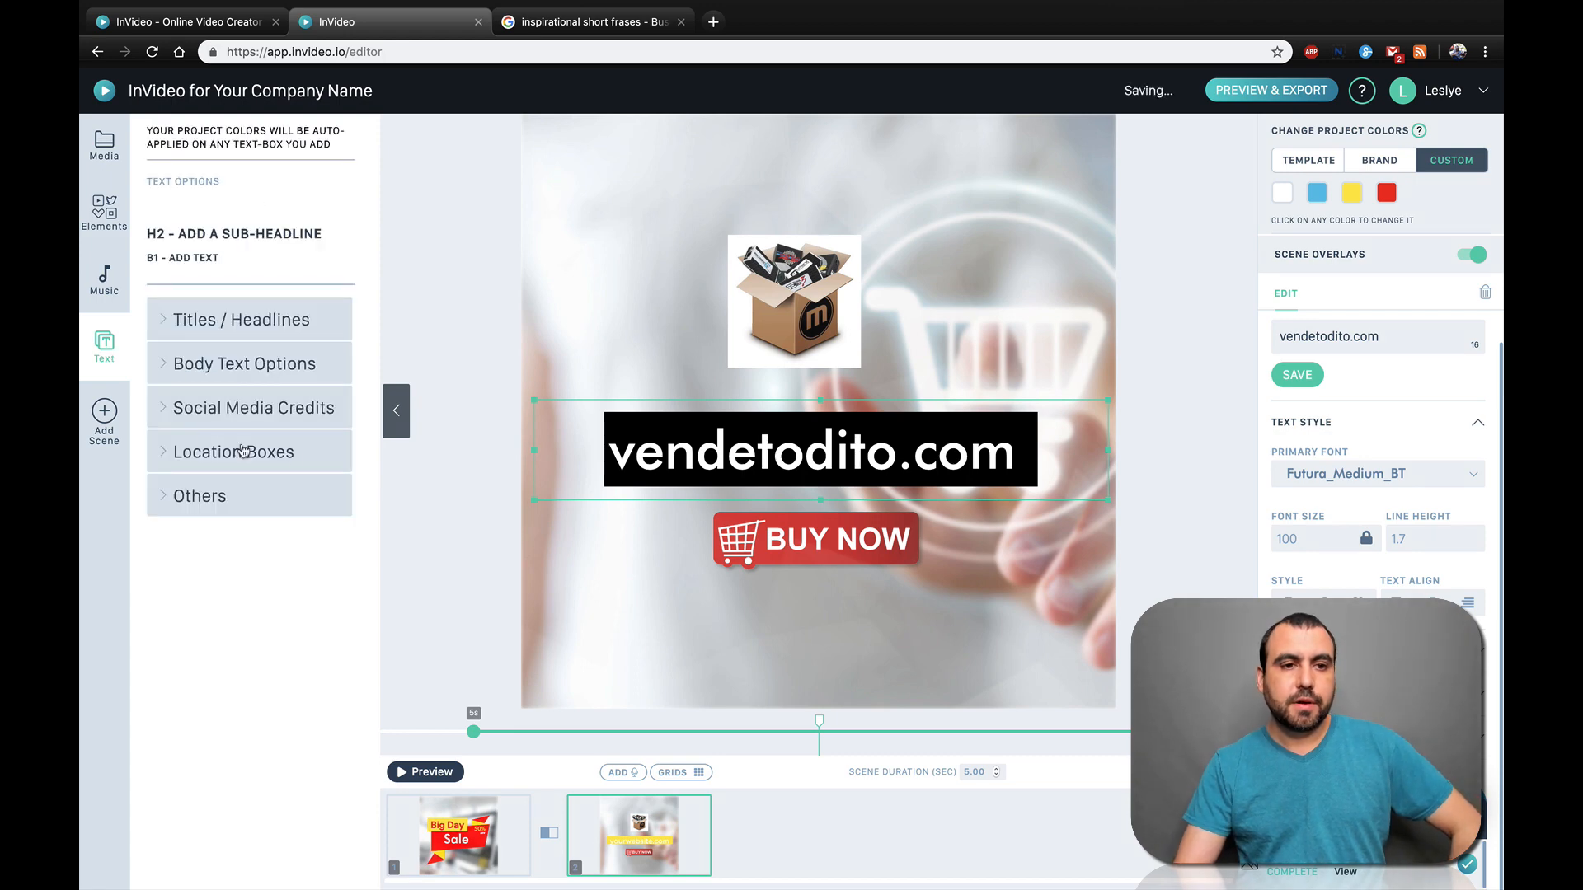
pyautogui.click(171, 323)
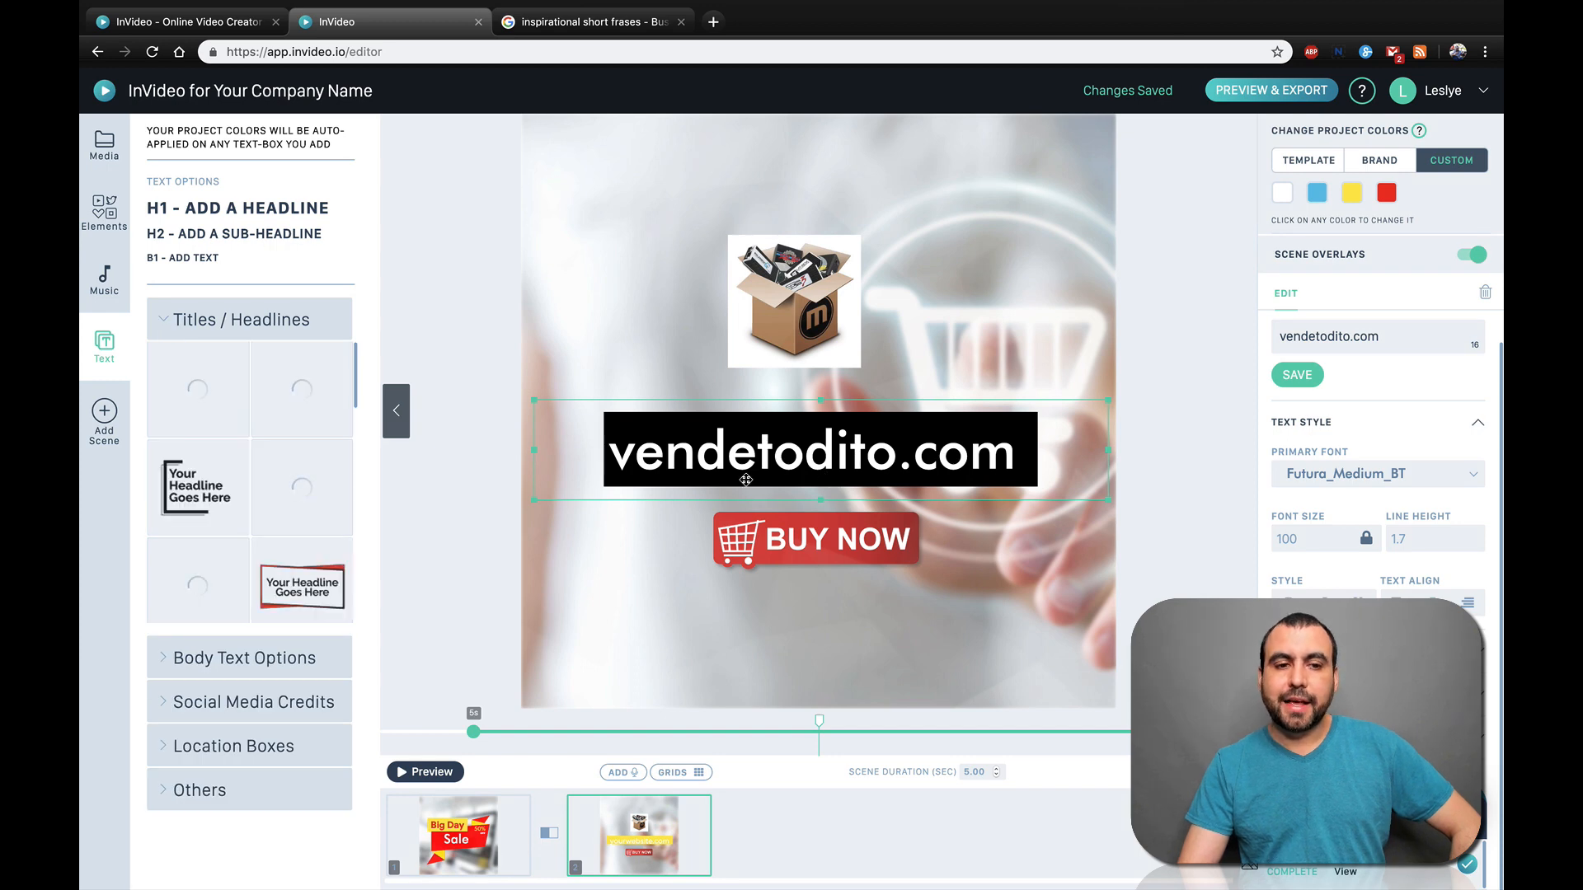
pyautogui.scroll(-2, 271, 590)
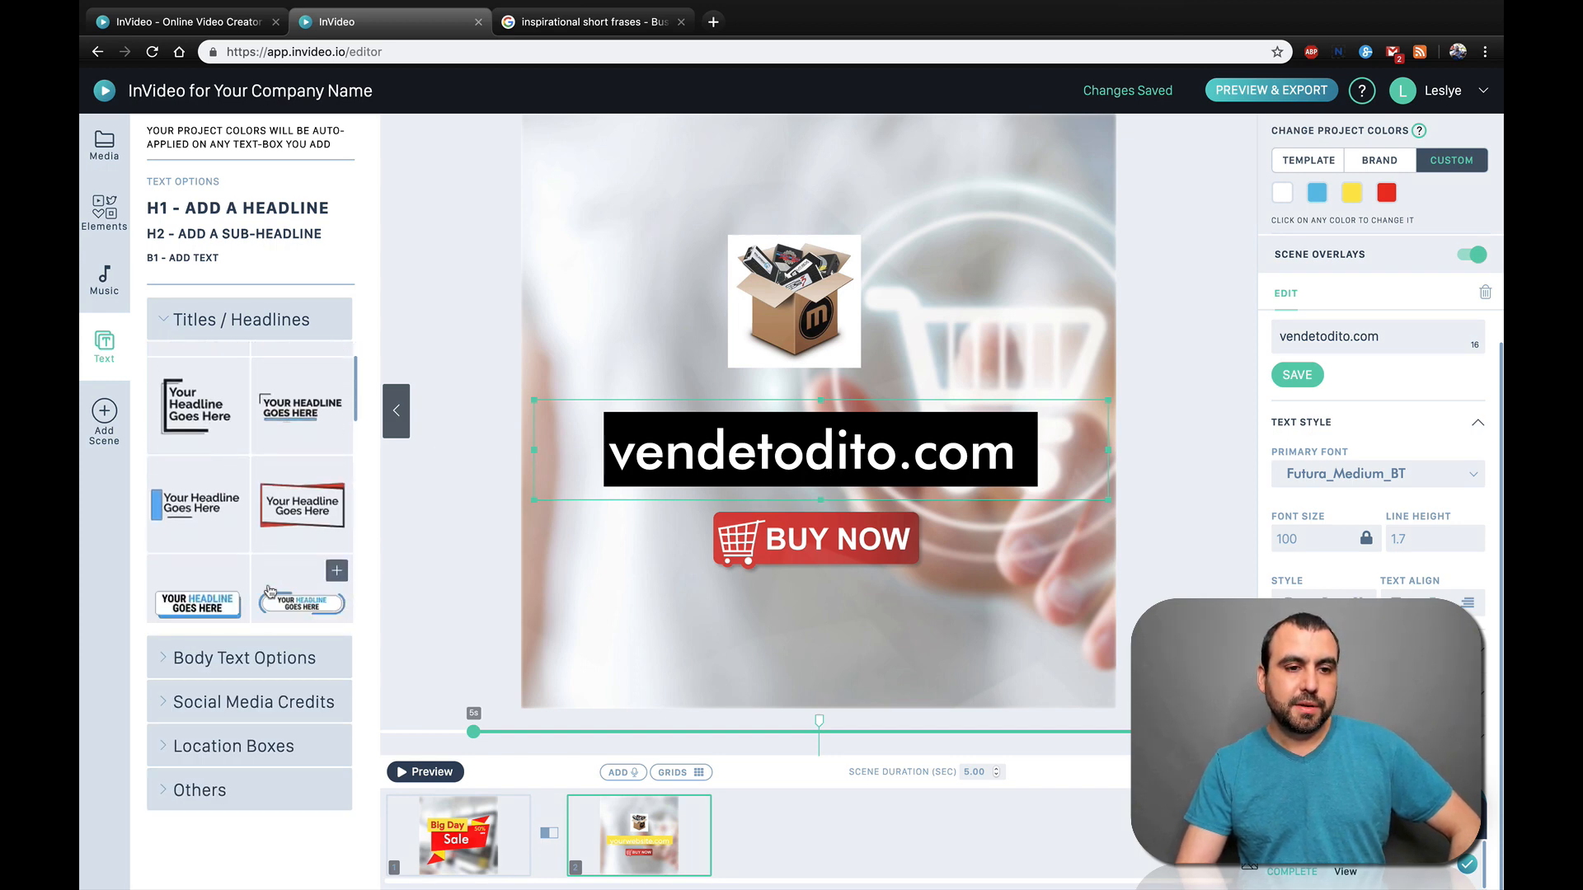
pyautogui.scroll(-3, 270, 590)
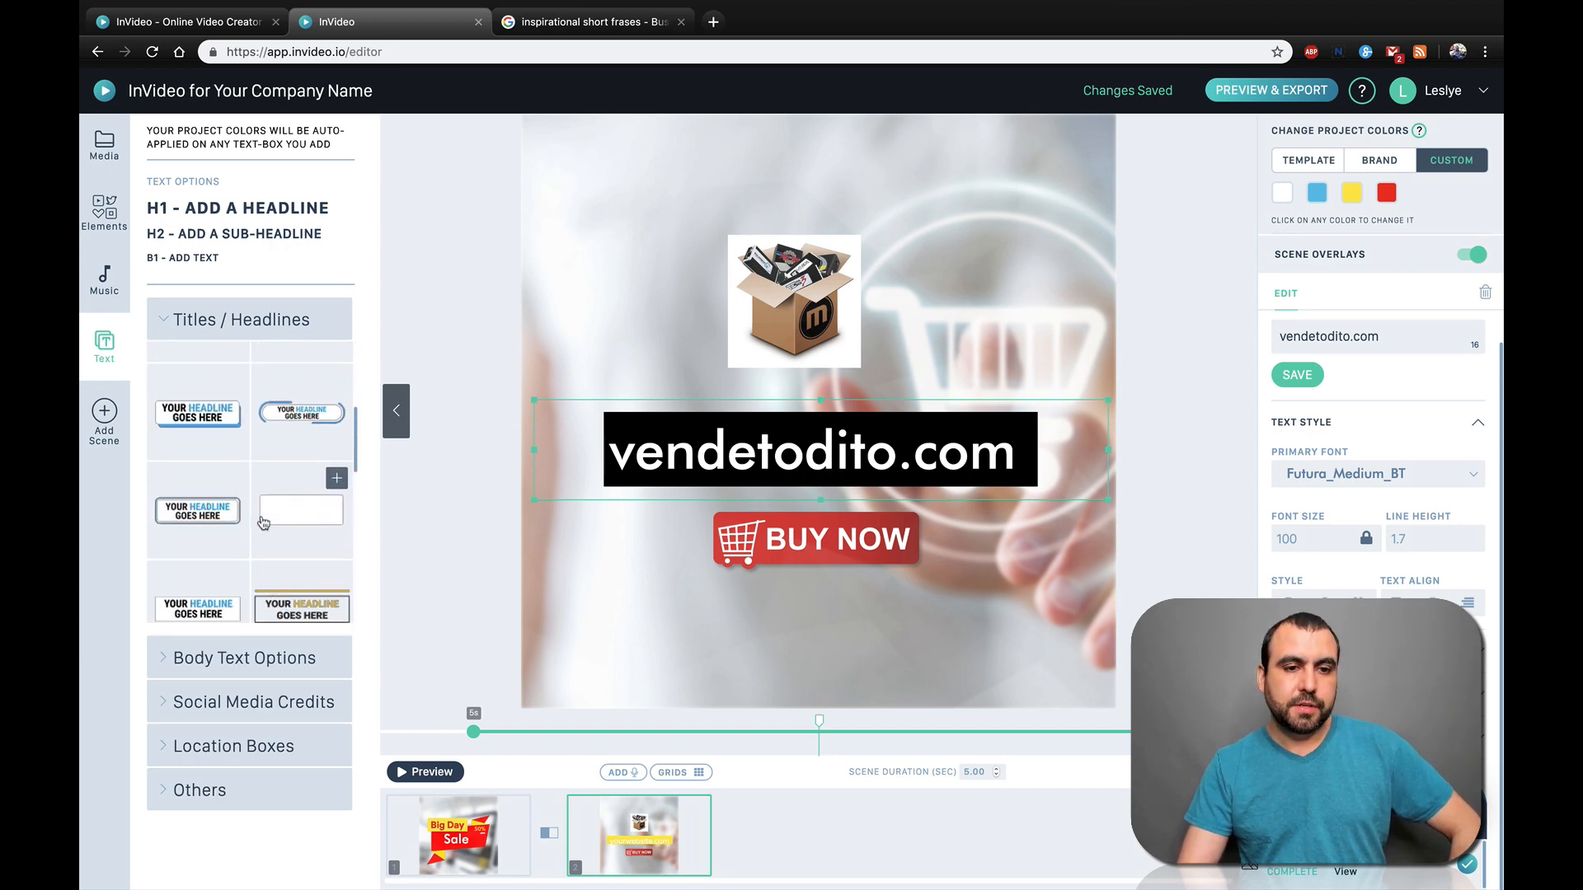
pyautogui.click(337, 479)
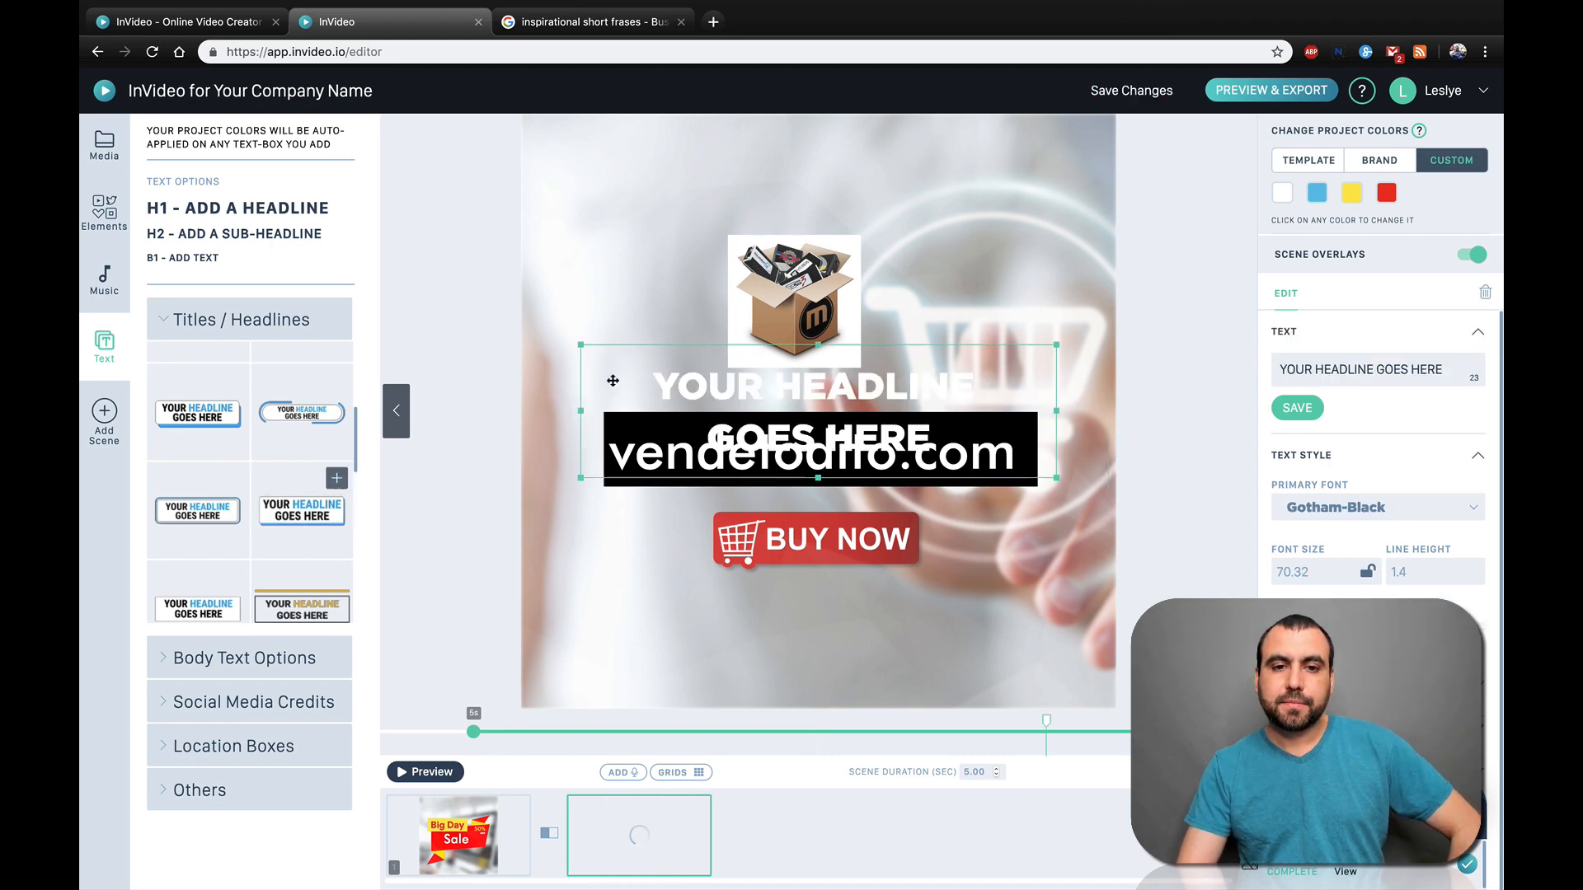
# Delete the old black-banded website text and place the yellow headline box between the box image and the BUY NOW button
pyautogui.moveTo(697, 380); pyautogui.dragTo(783, 264)
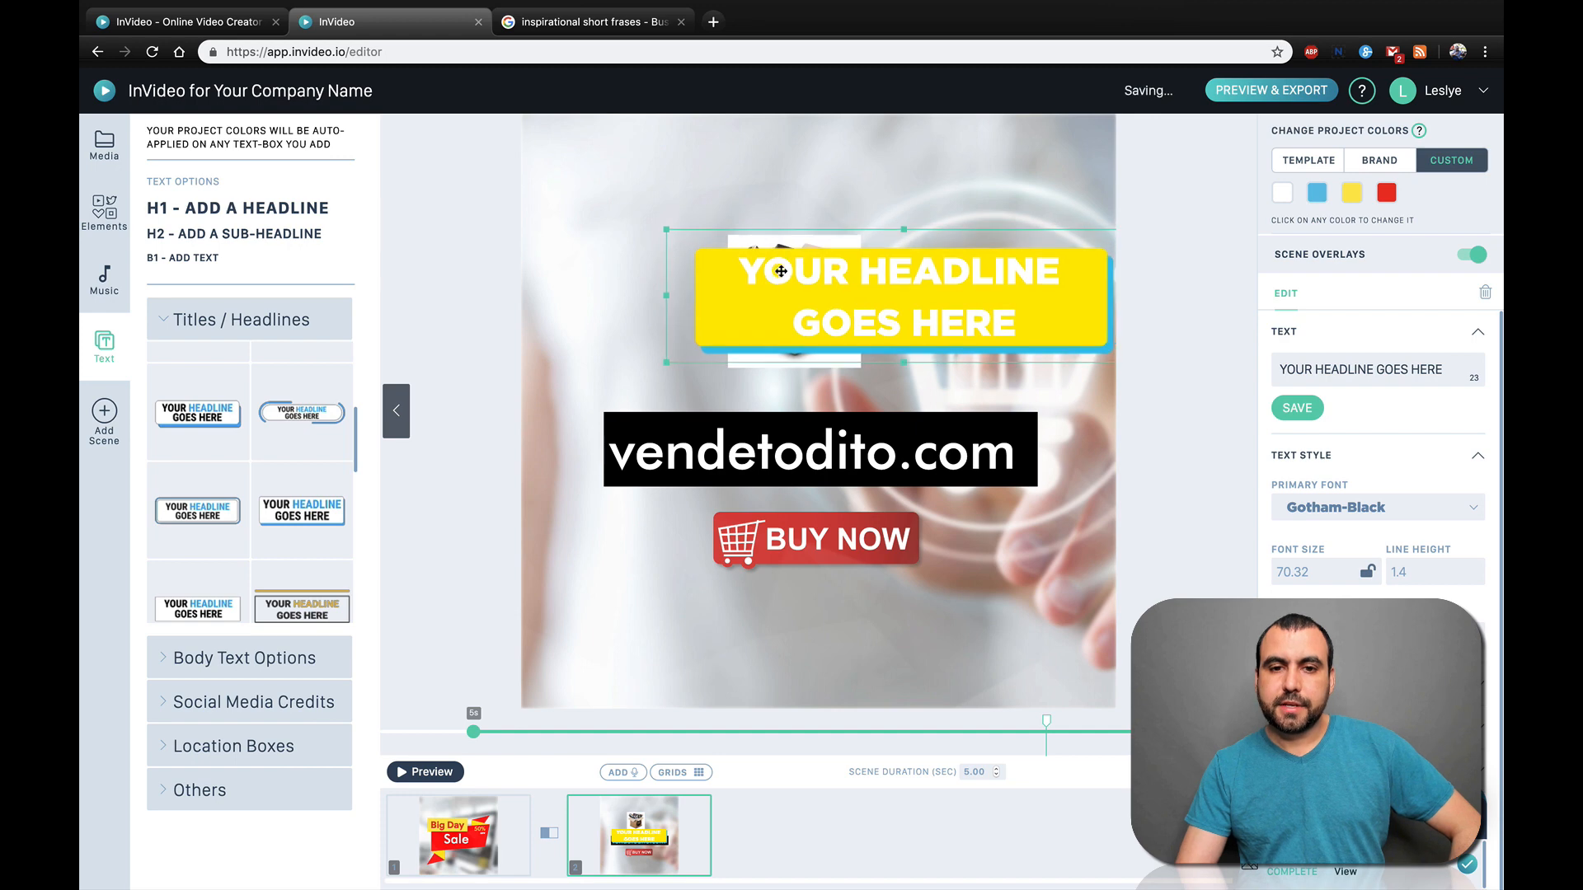
pyautogui.click(754, 429)
pyautogui.press('Delete')
pyautogui.moveTo(944, 319); pyautogui.dragTo(879, 444)
# Change the yellow headline box's text to vendetodito.com and save it
pyautogui.tripleClick(1383, 366)
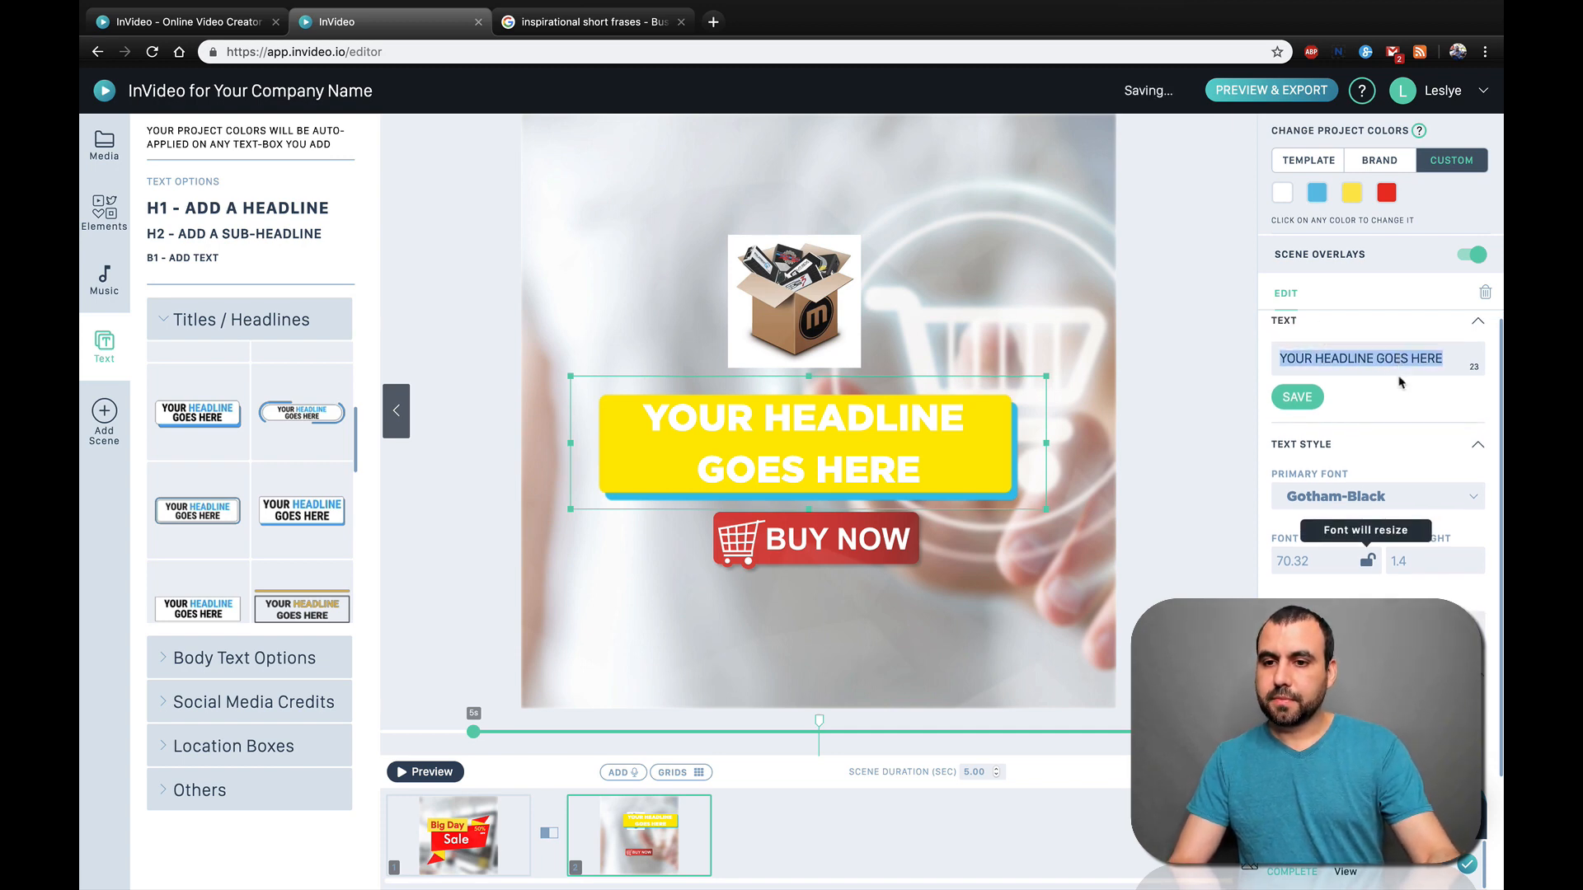
pyautogui.write('ven')
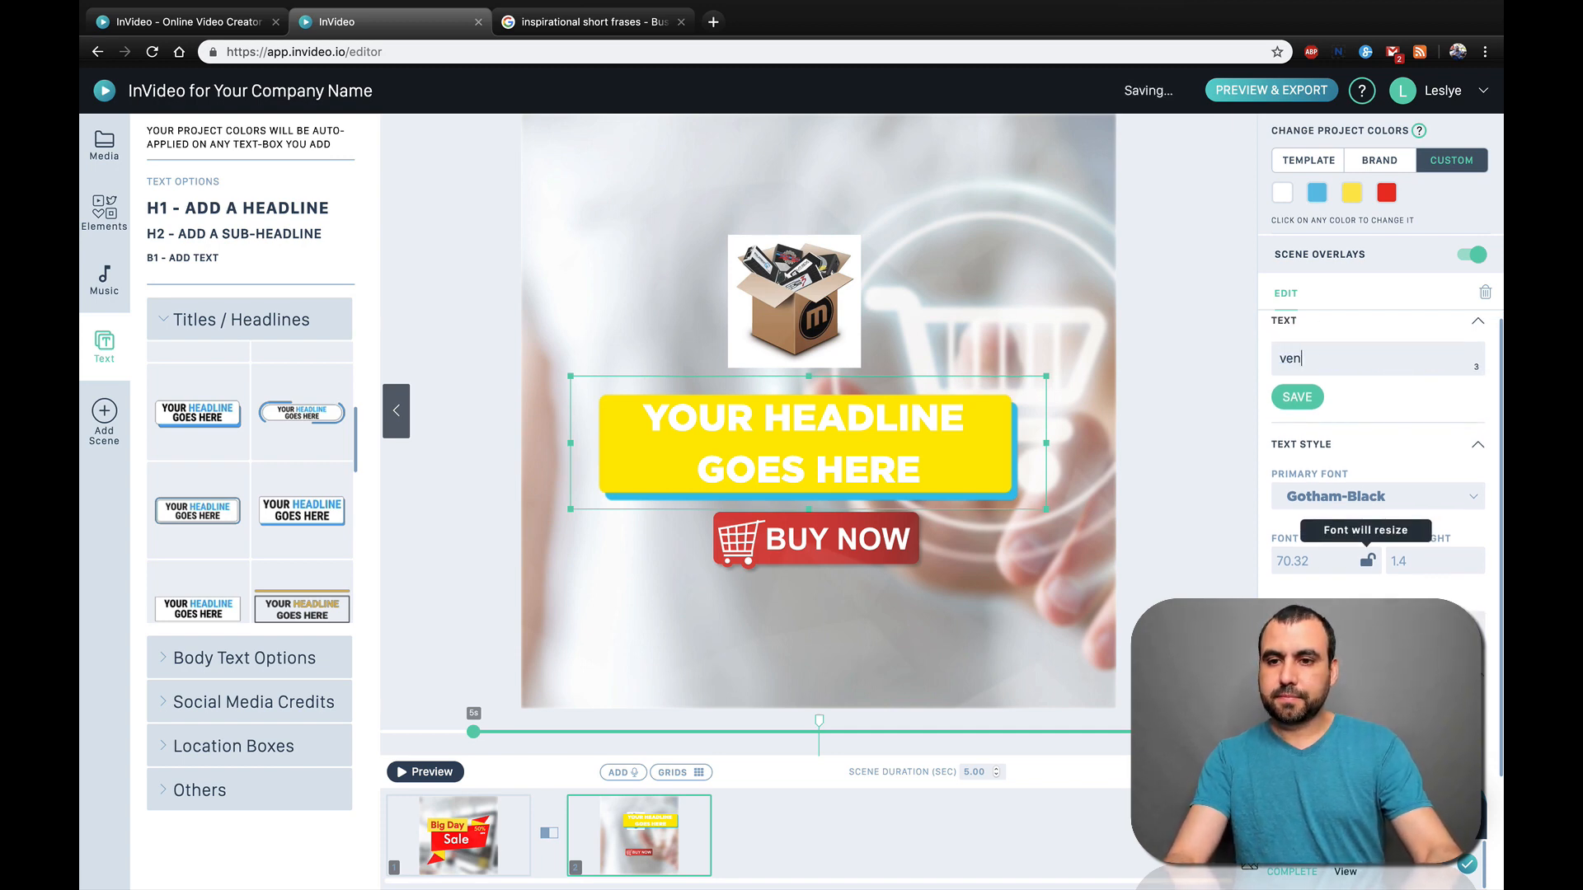
pyautogui.write('detodito.com')
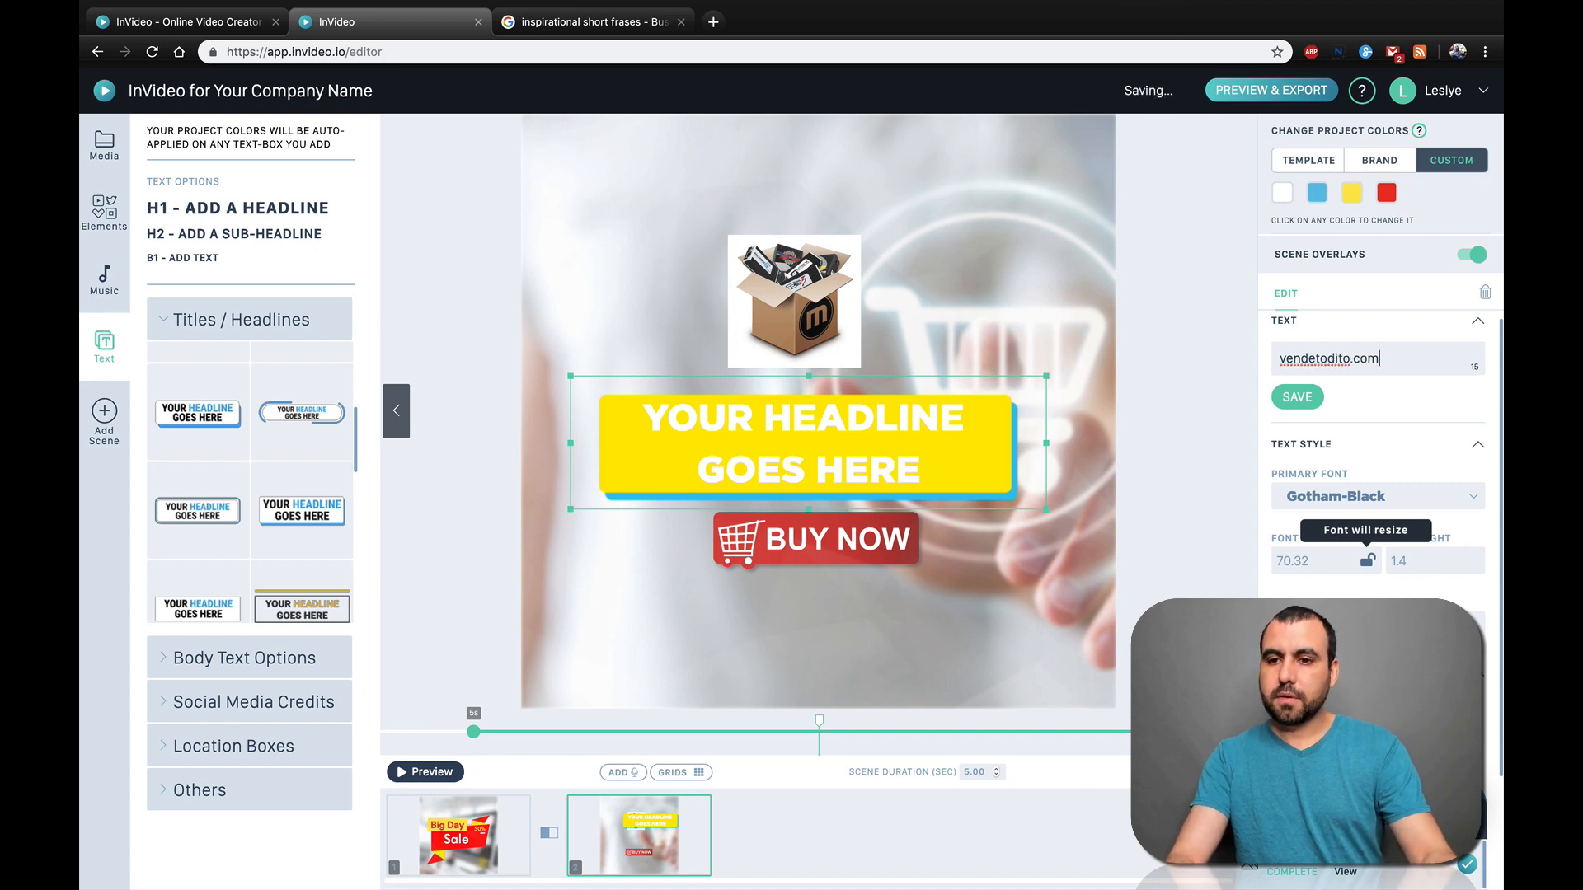
pyautogui.click(1297, 397)
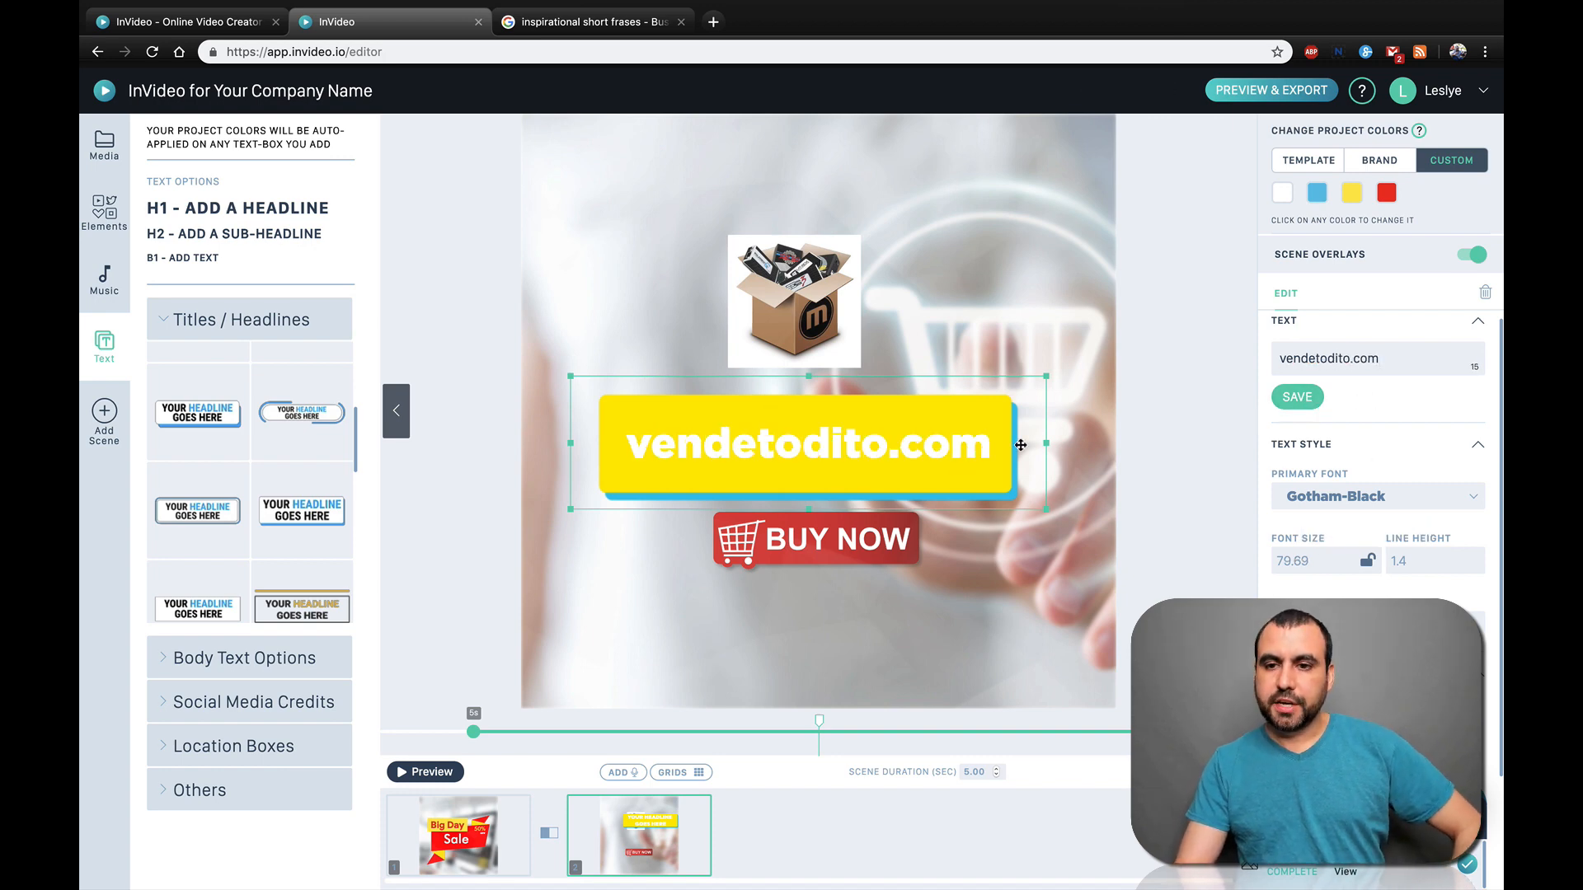
# Change the blue project color to red and nudge the headline box slightly right to centre it in the scene
pyautogui.click(1353, 194)
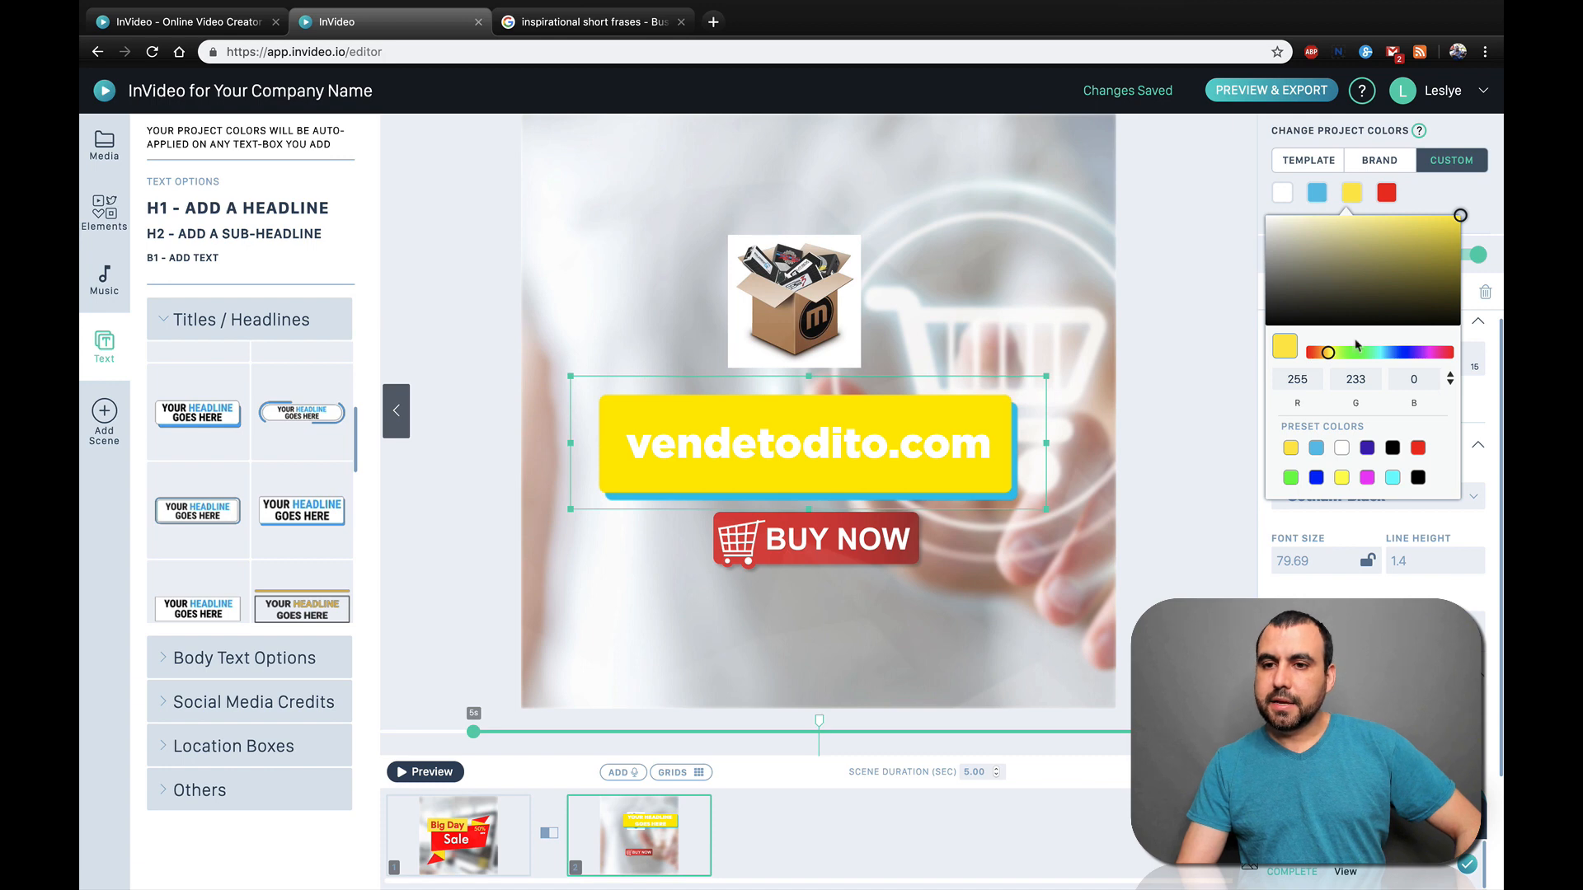
pyautogui.click(1316, 194)
pyautogui.moveTo(1362, 351); pyautogui.dragTo(1296, 355)
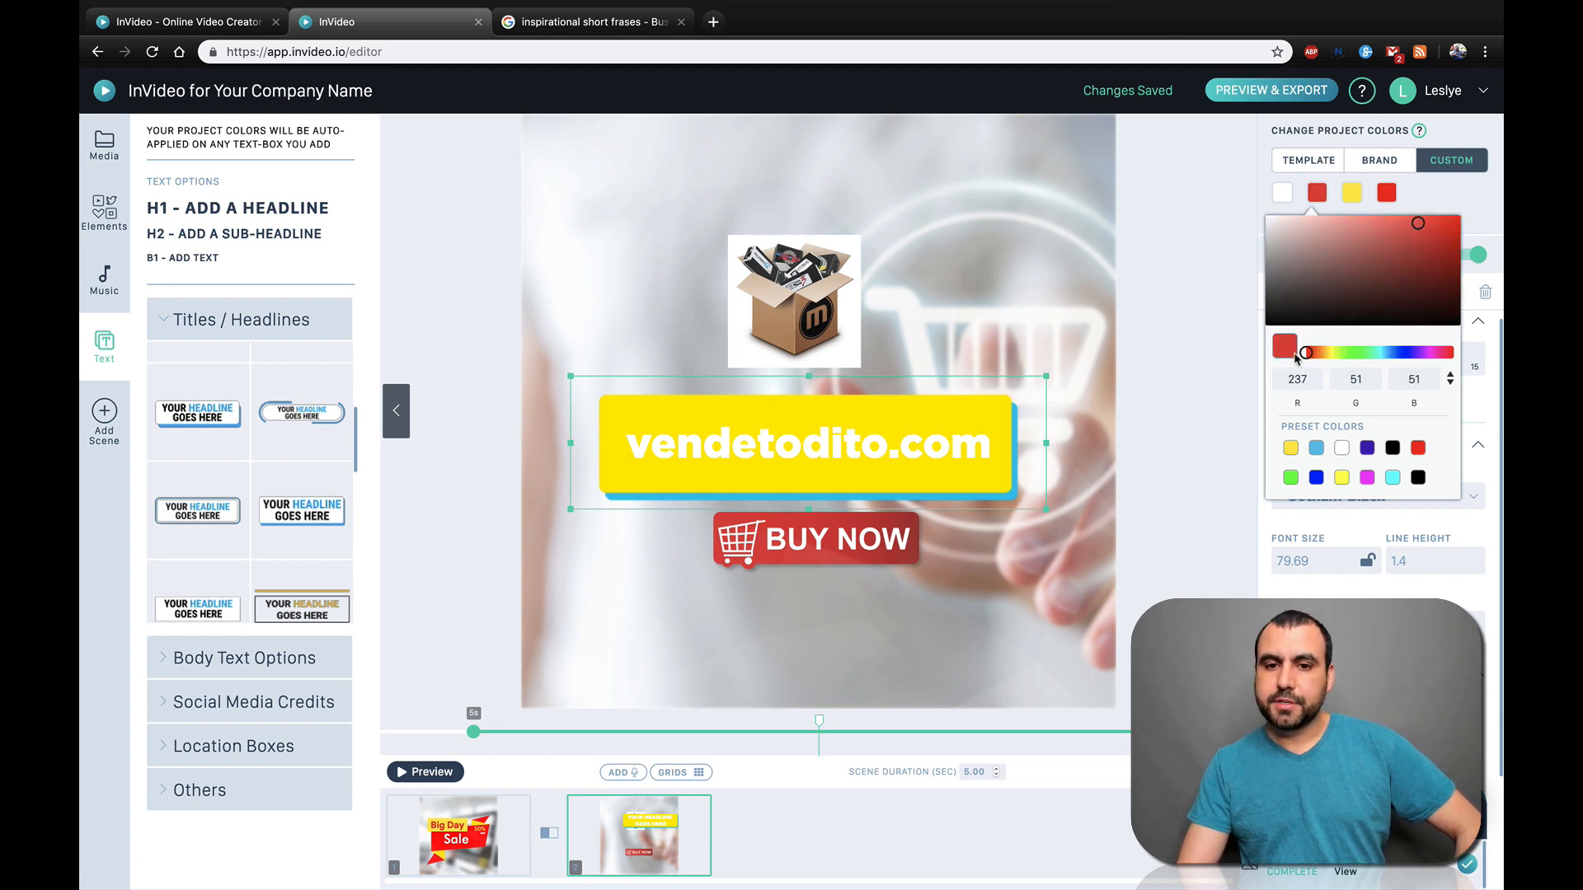
pyautogui.click(1450, 205)
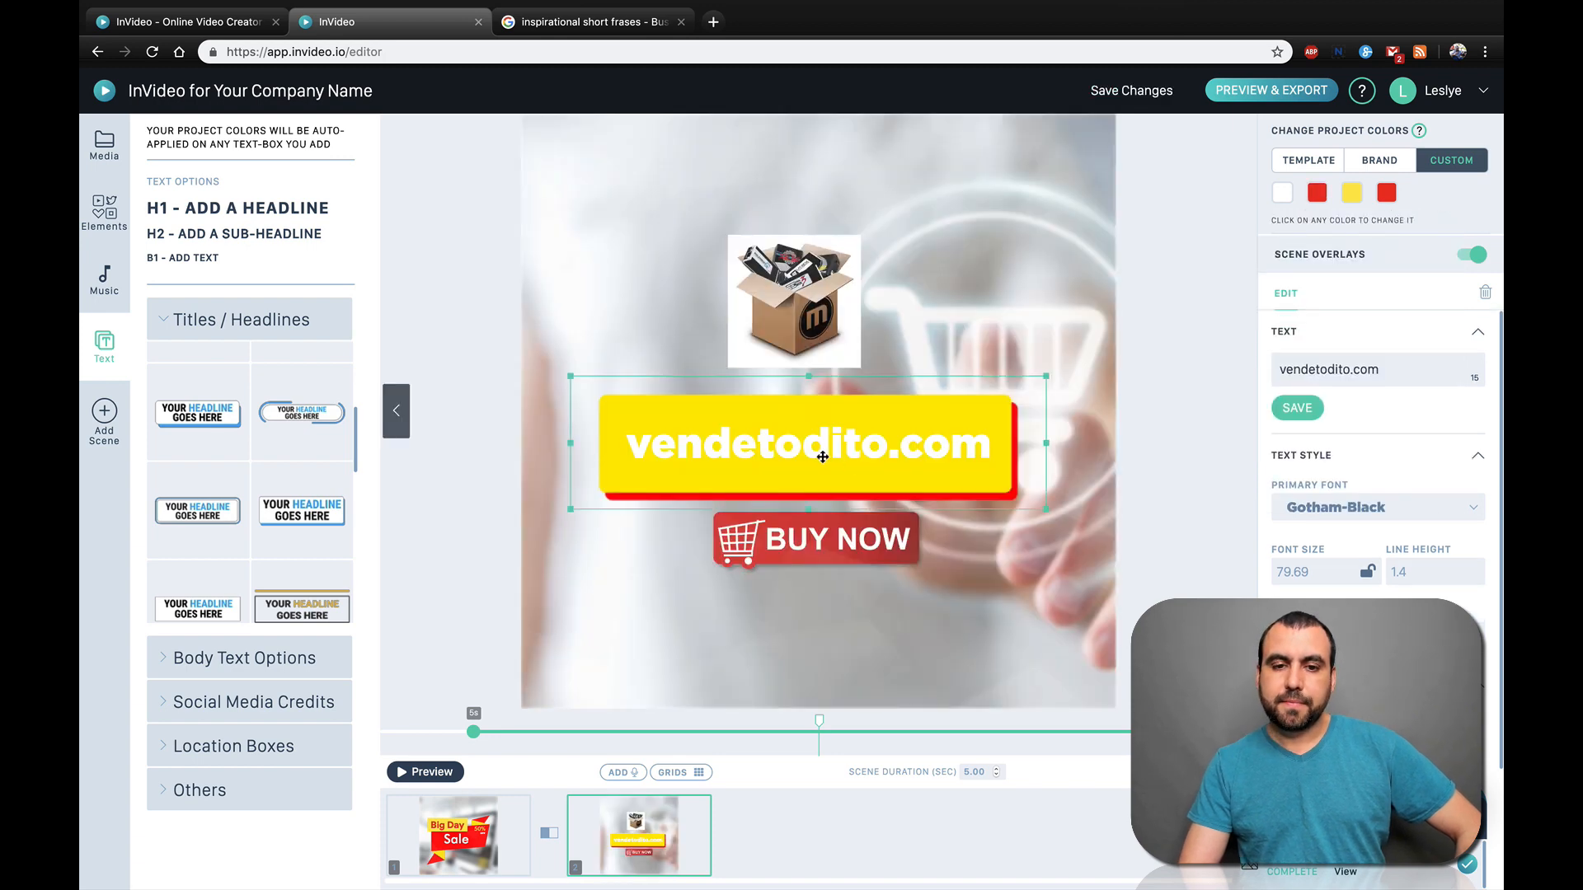
pyautogui.moveTo(821, 457); pyautogui.dragTo(832, 456)
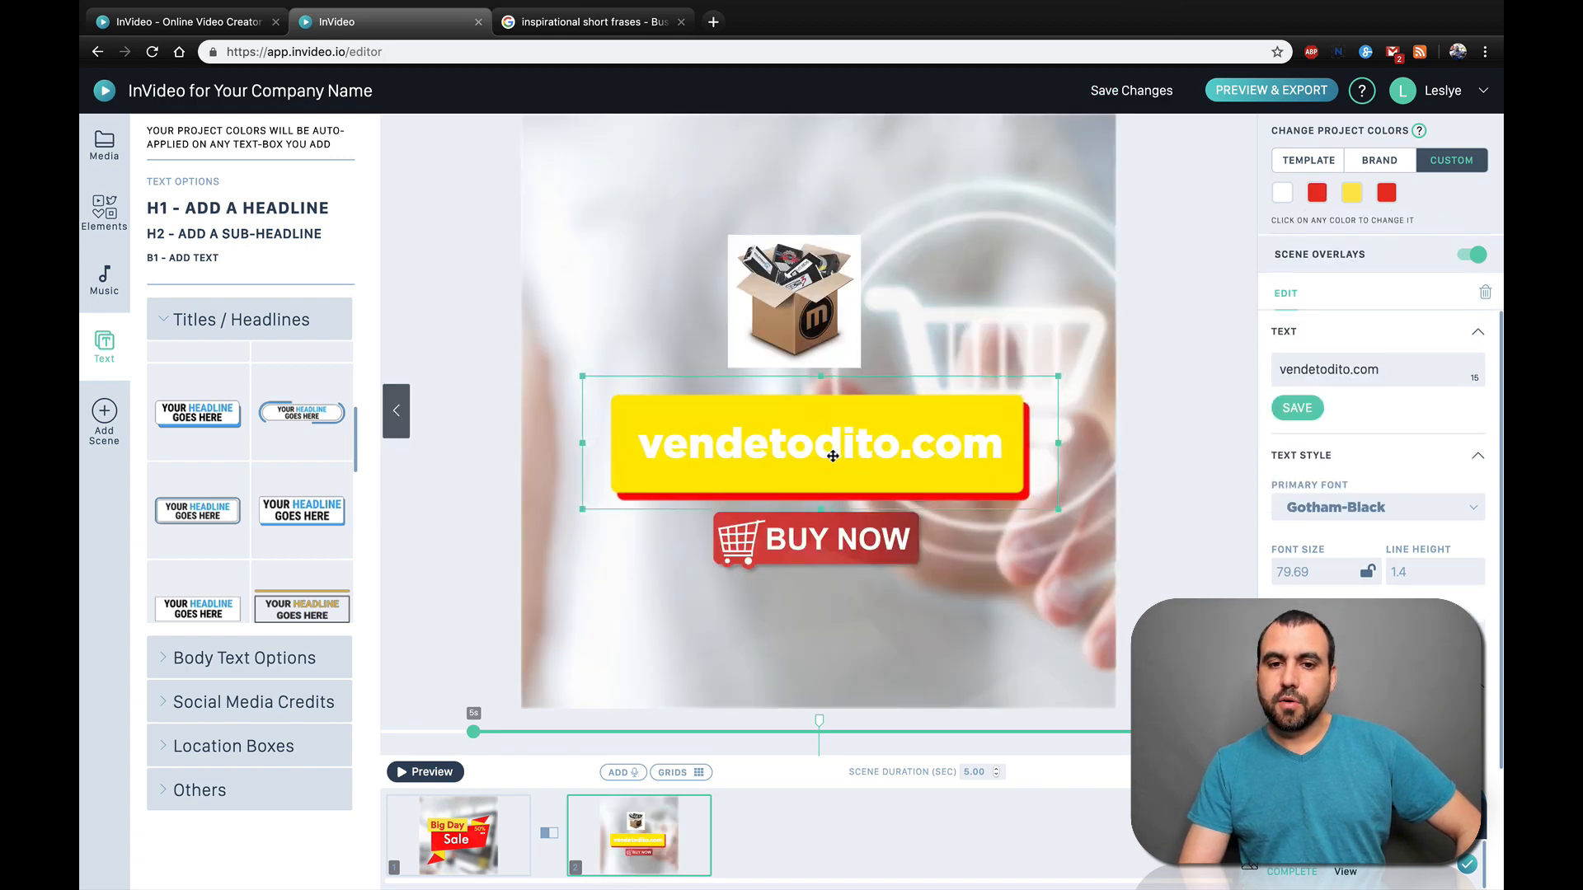
# Change the white project color to black and move the box image slightly up and right, centred above the headline
pyautogui.click(1284, 195)
pyautogui.moveTo(1304, 297); pyautogui.dragTo(1270, 328)
pyautogui.click(1473, 204)
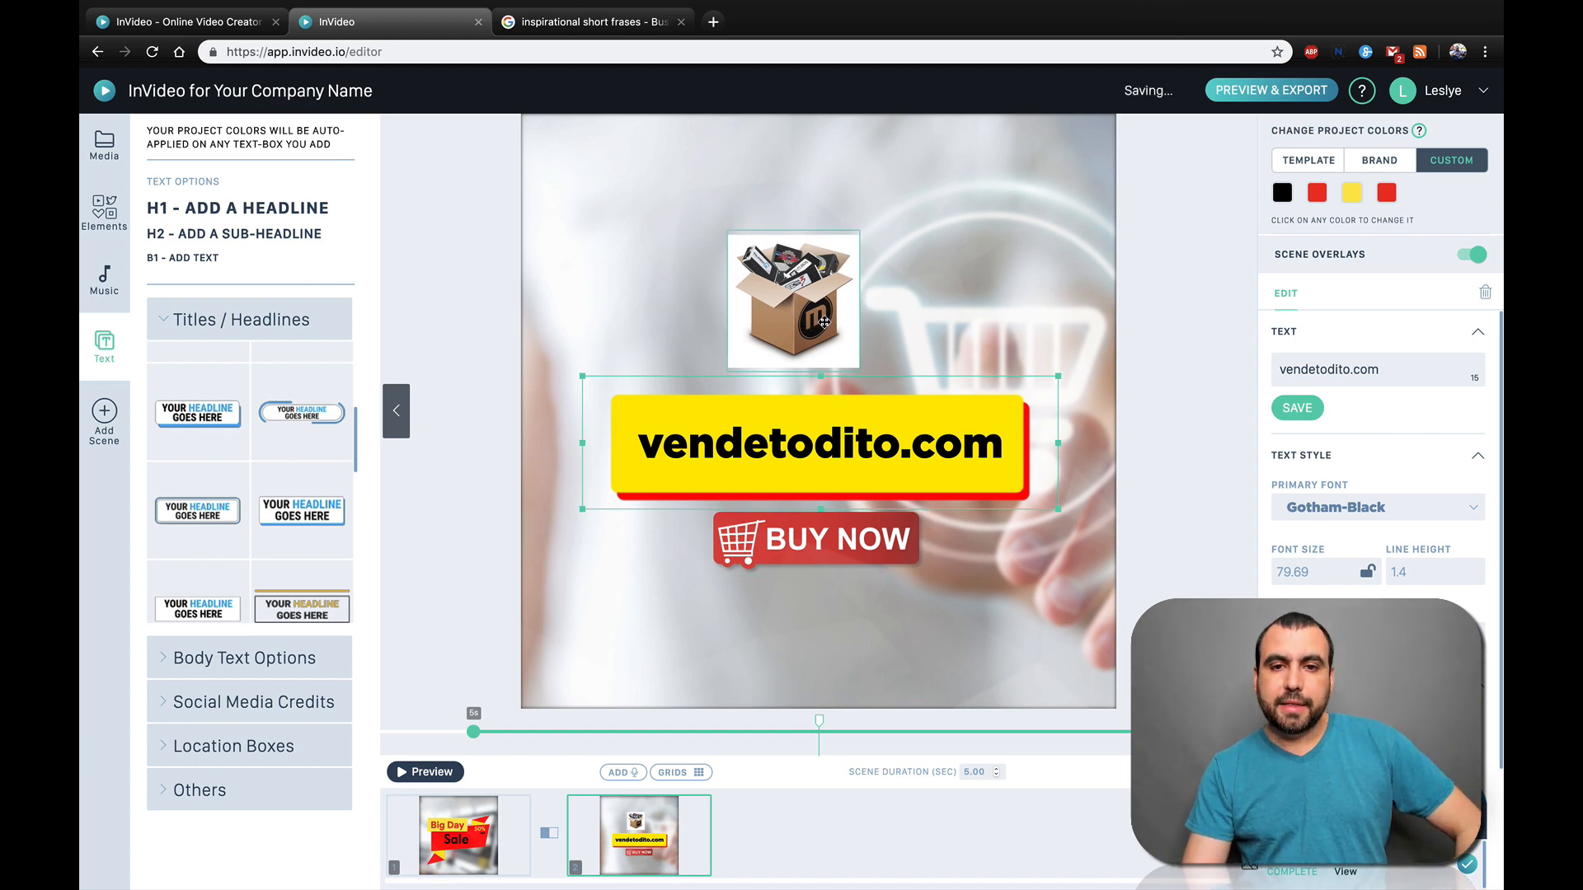
pyautogui.moveTo(811, 327); pyautogui.dragTo(847, 295)
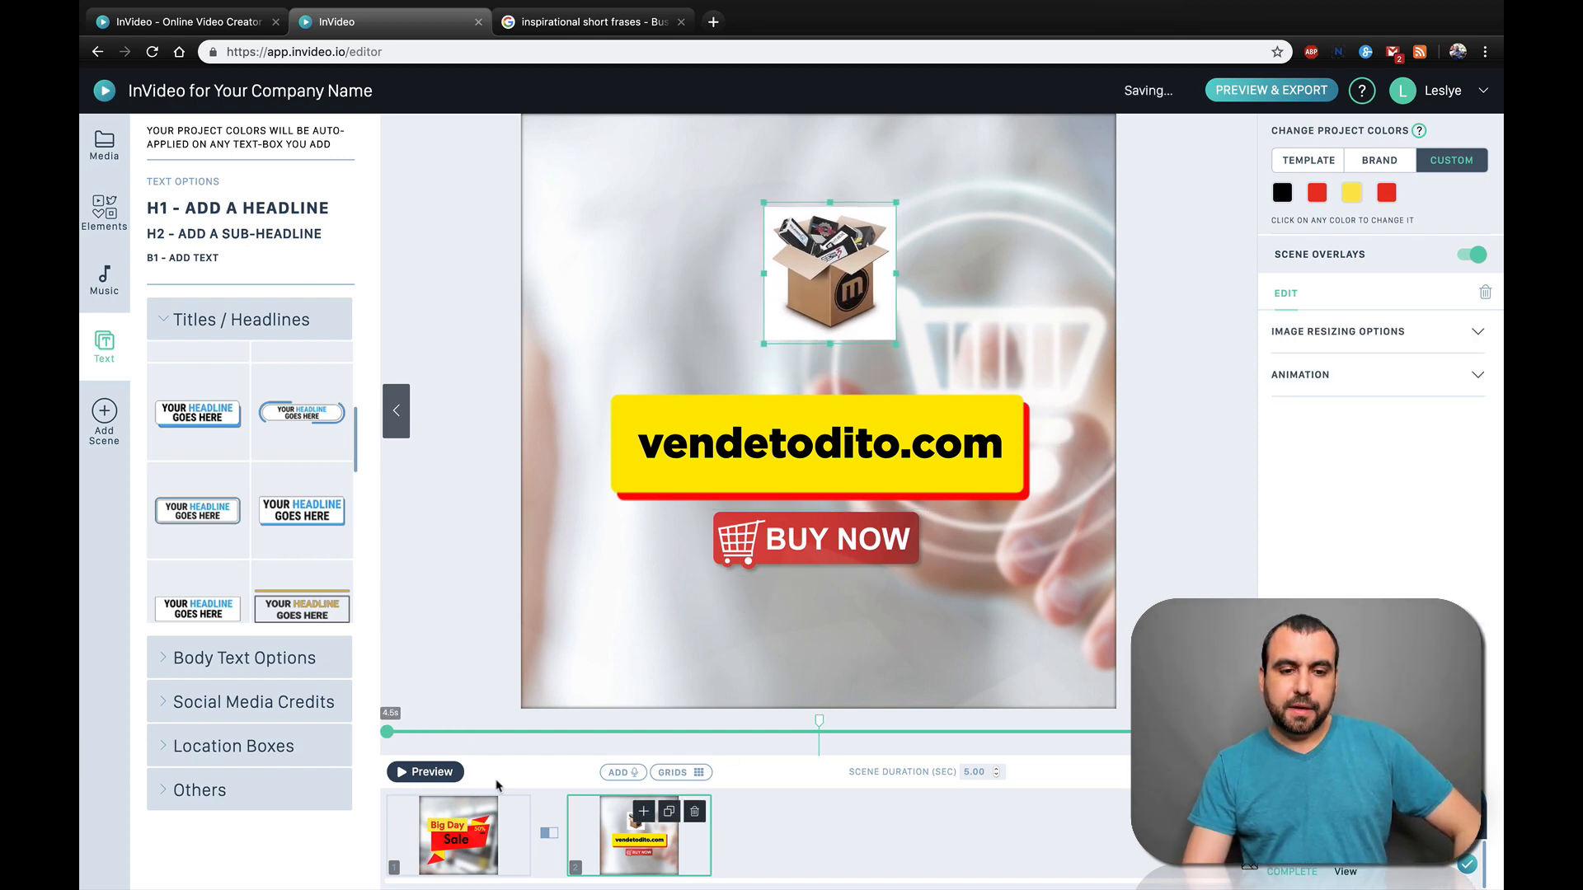
# Preview the full video in the export preview and return to the editor without exporting
pyautogui.click(1276, 91)
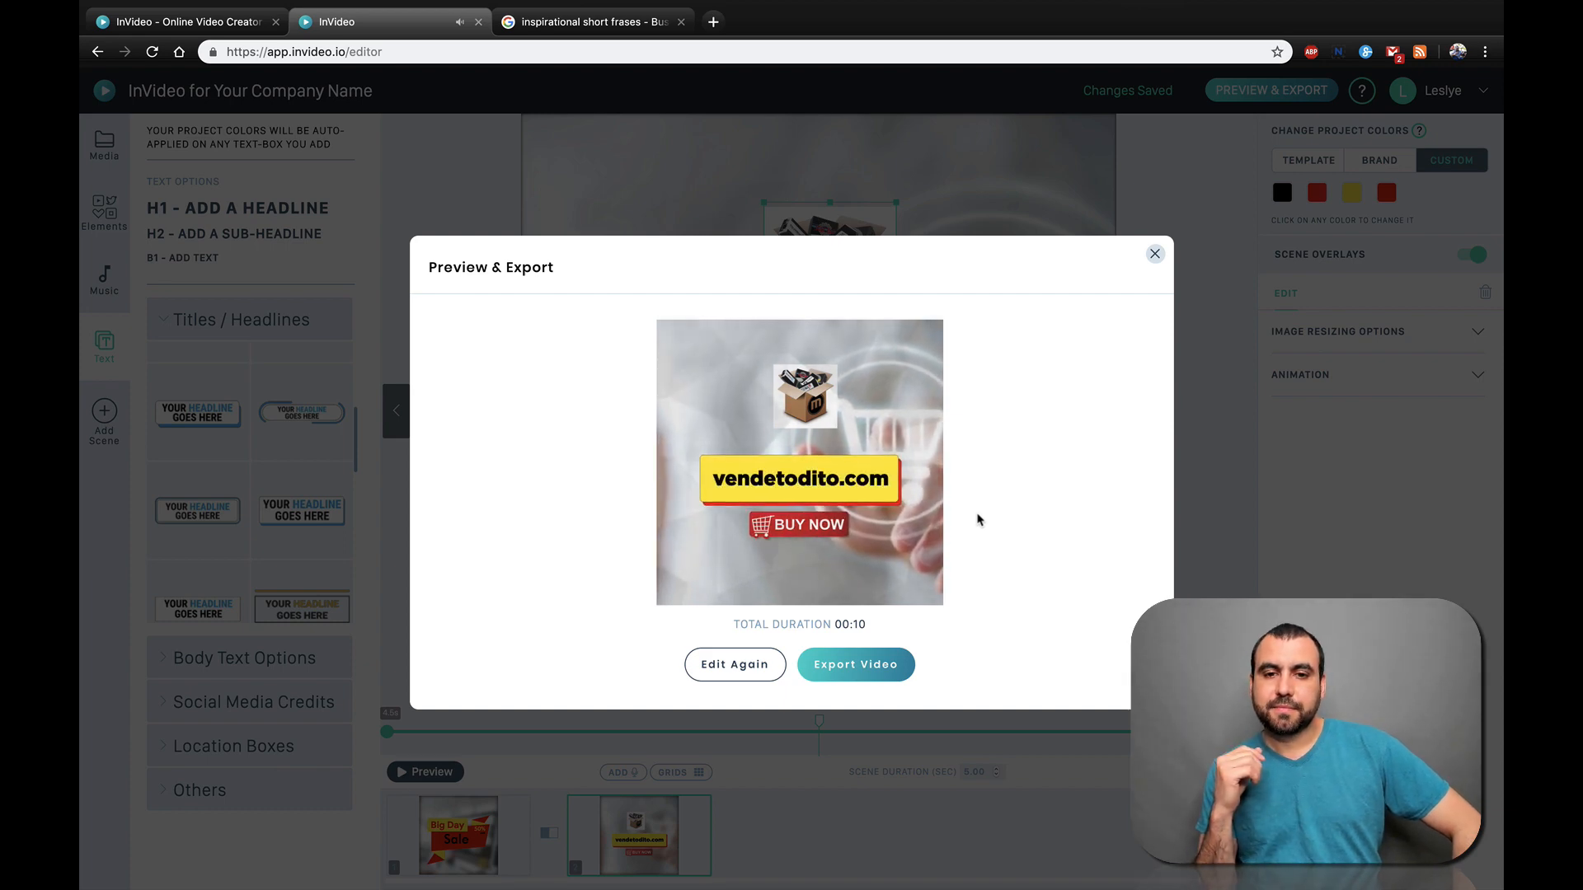
pyautogui.click(1155, 253)
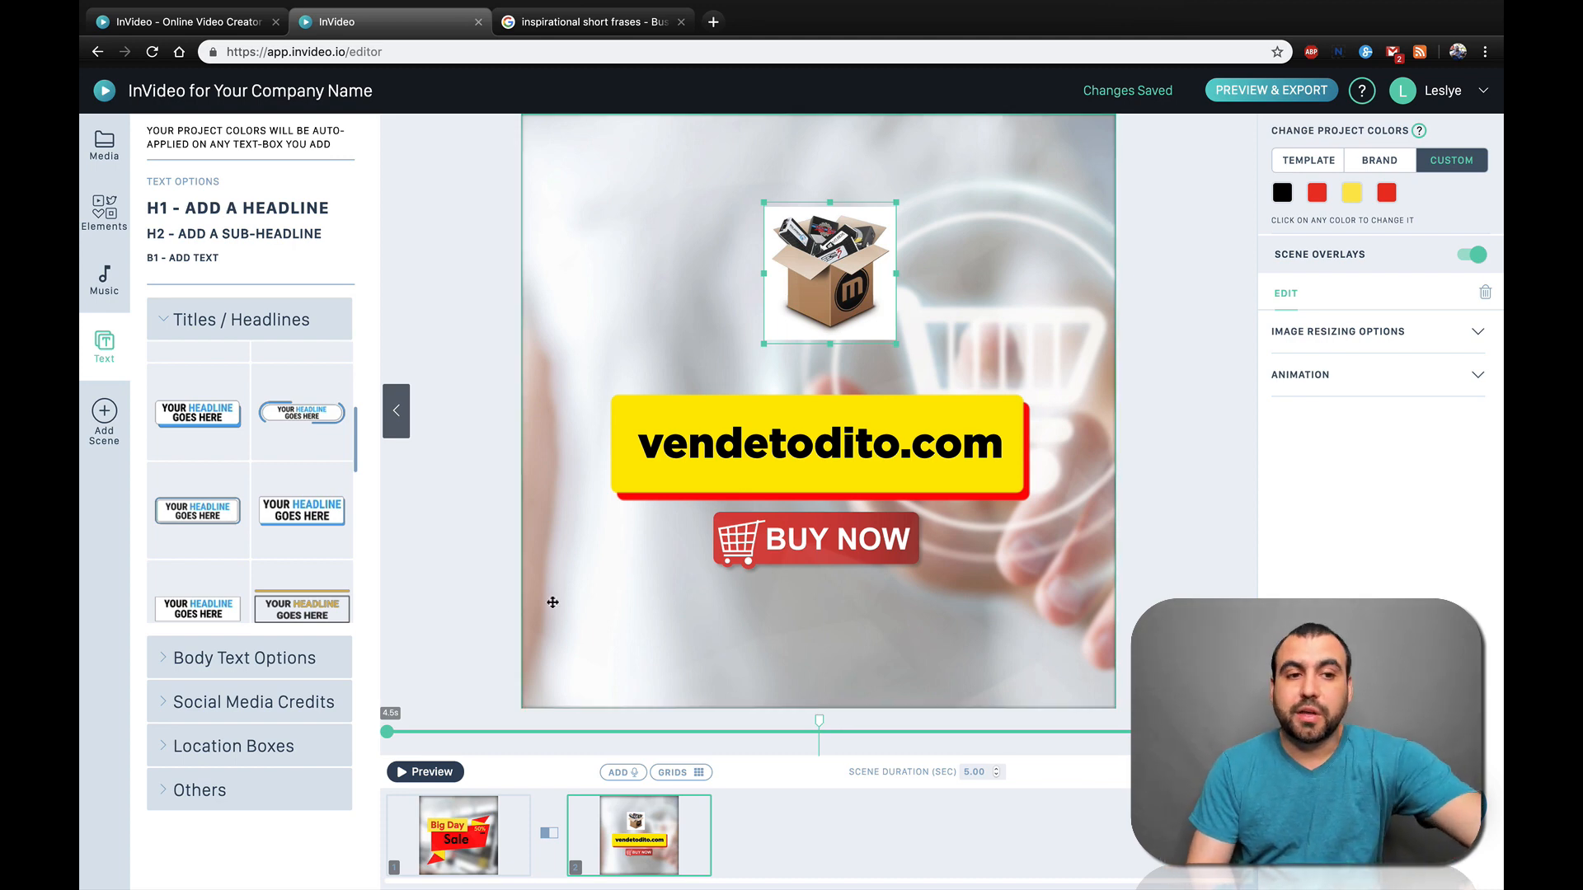
# Open the music library and filter its tracks to the Happy category
pyautogui.click(100, 288)
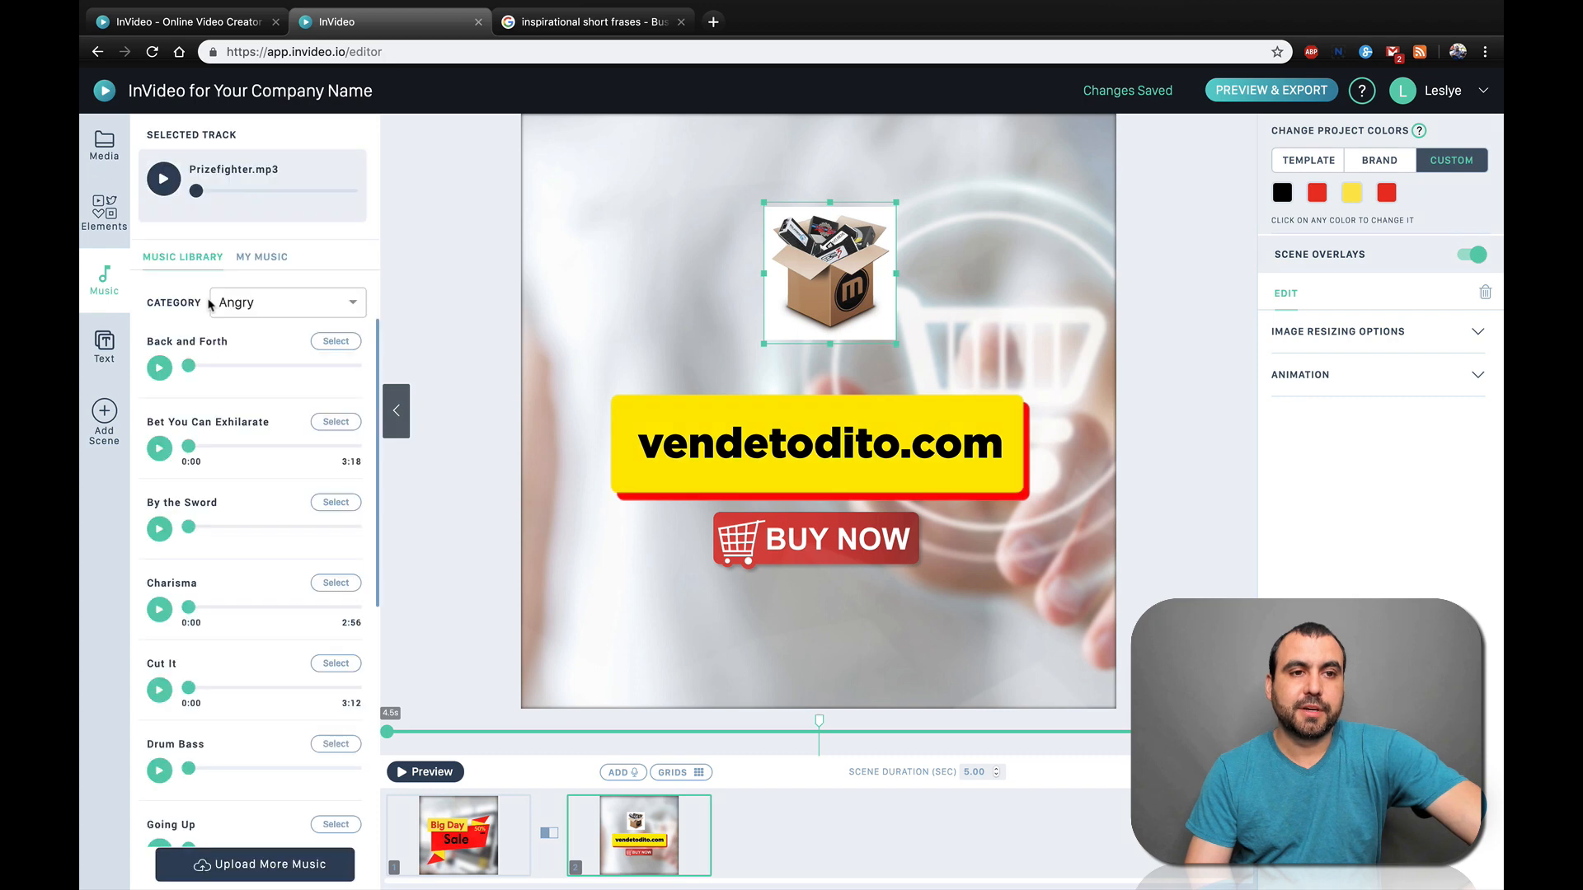
pyautogui.click(263, 303)
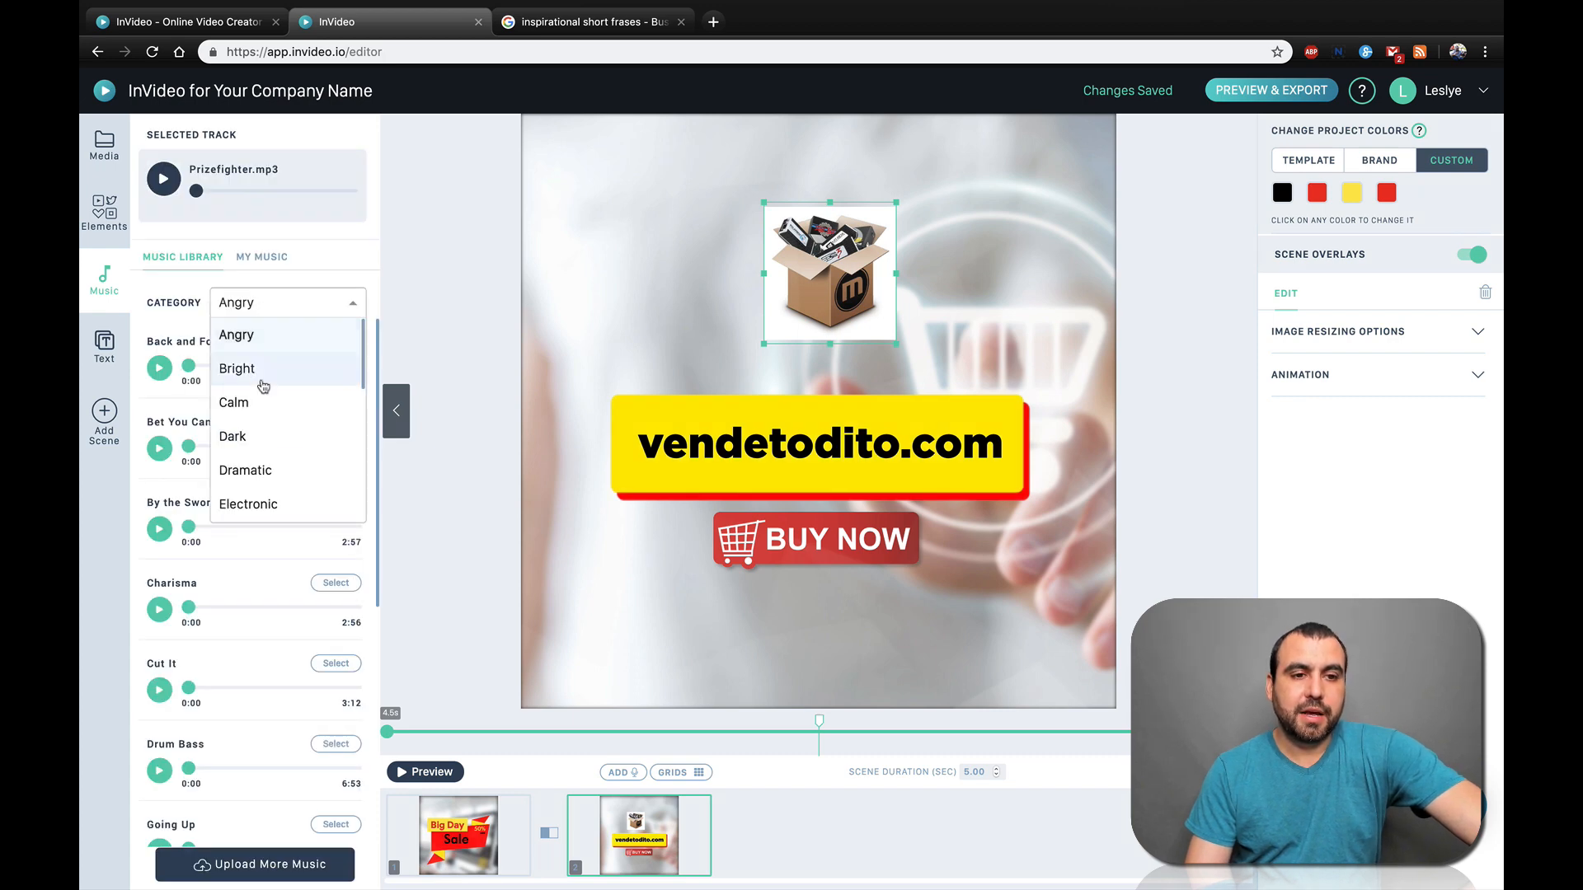
pyautogui.scroll(-5, 263, 386)
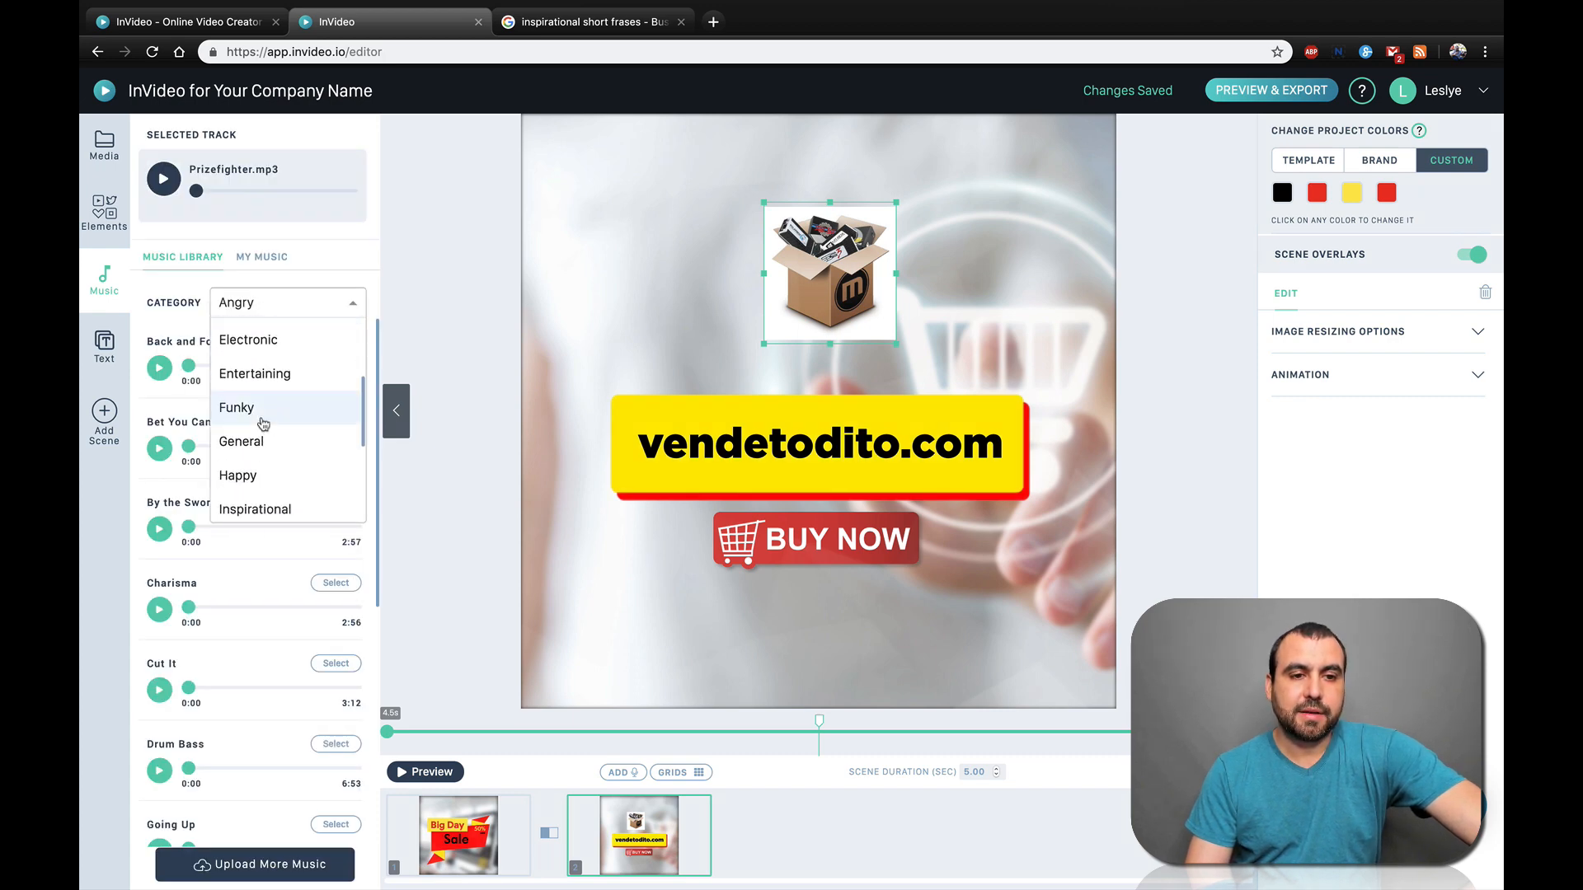
pyautogui.click(252, 482)
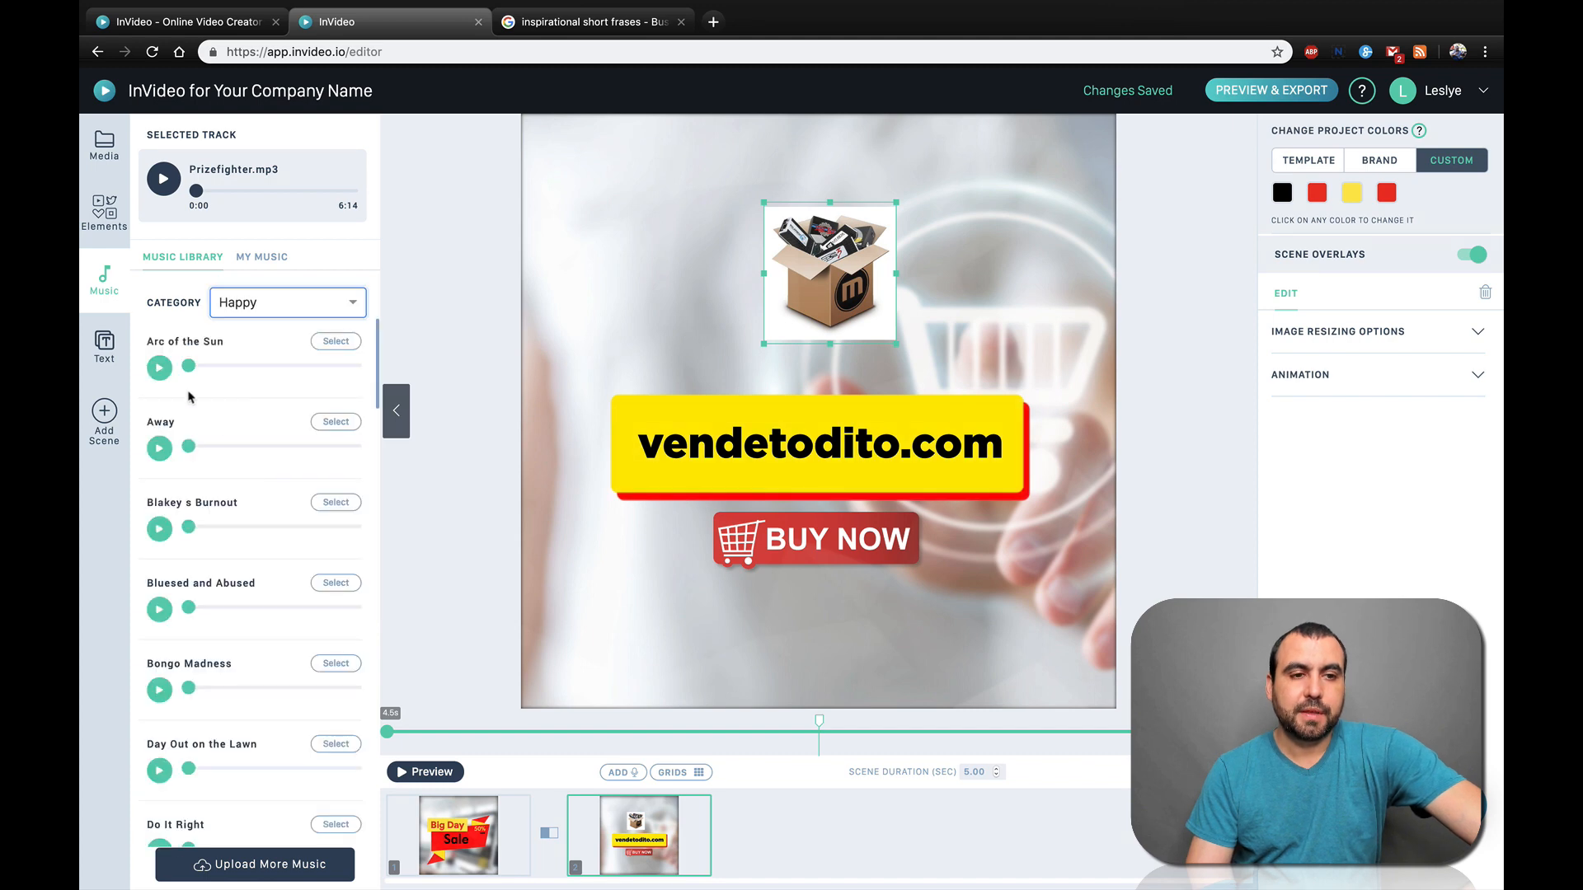
# Audition several Happy tracks and set Bongo Madness as the video's music track
pyautogui.click(161, 371)
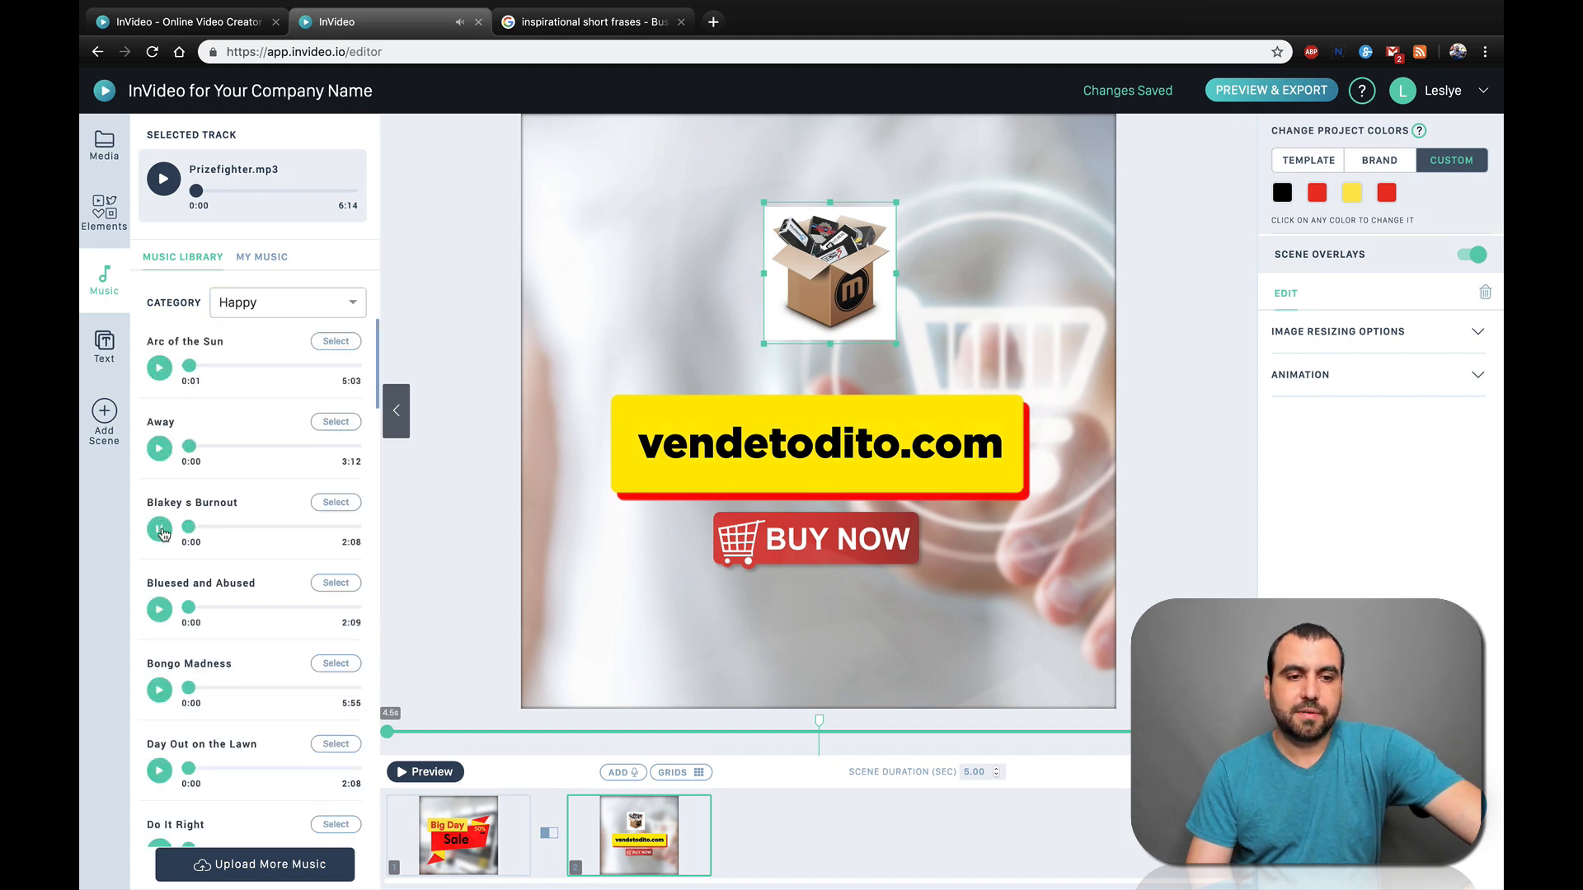
pyautogui.click(161, 611)
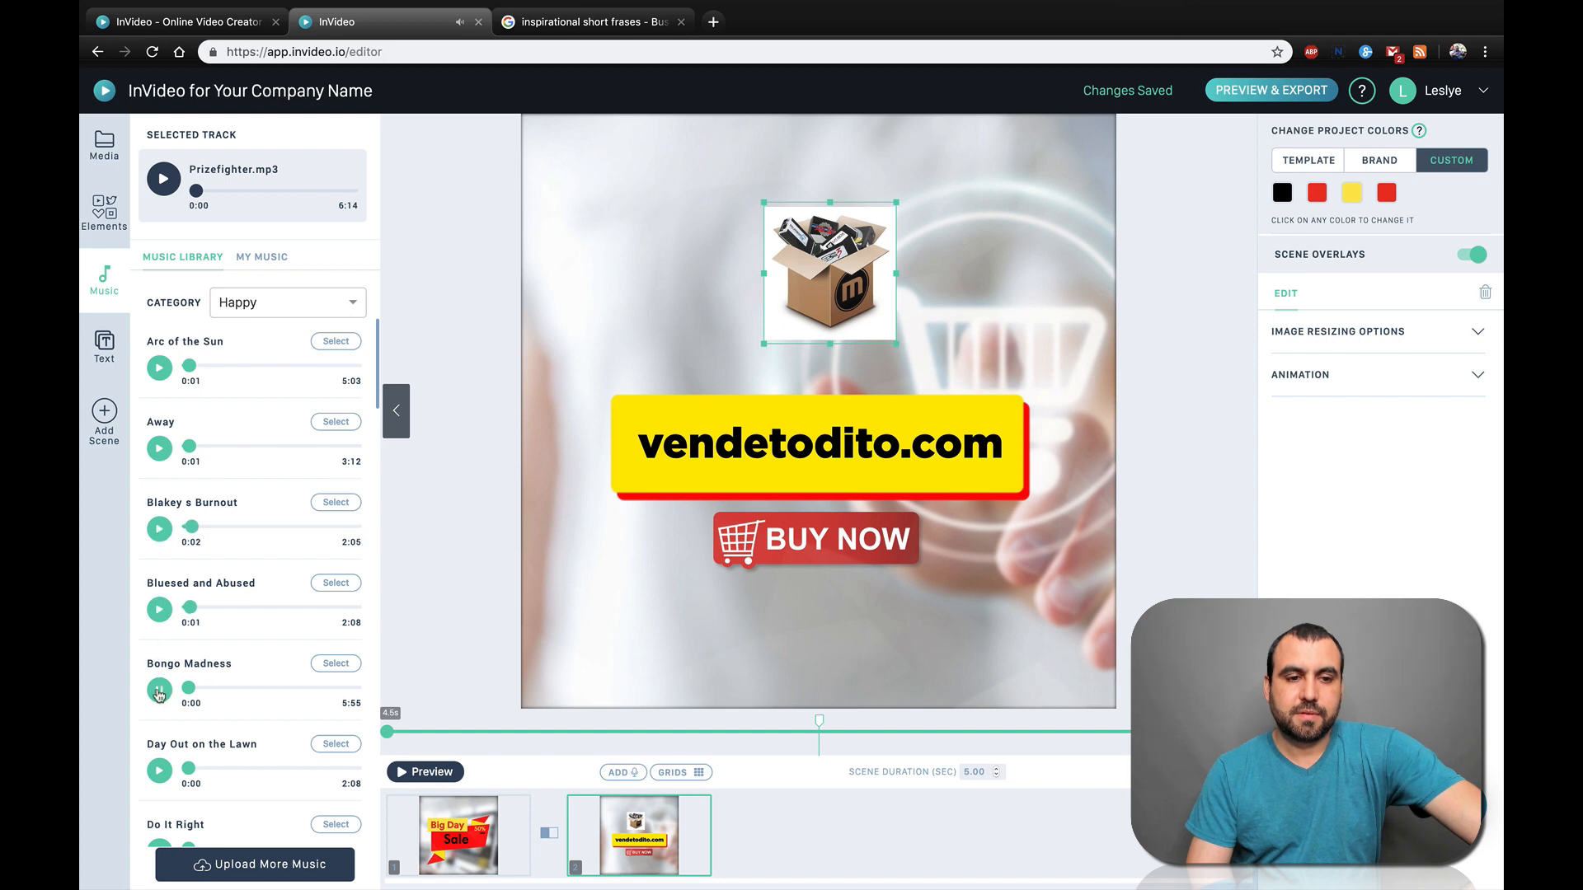
pyautogui.scroll(-2, 160, 695)
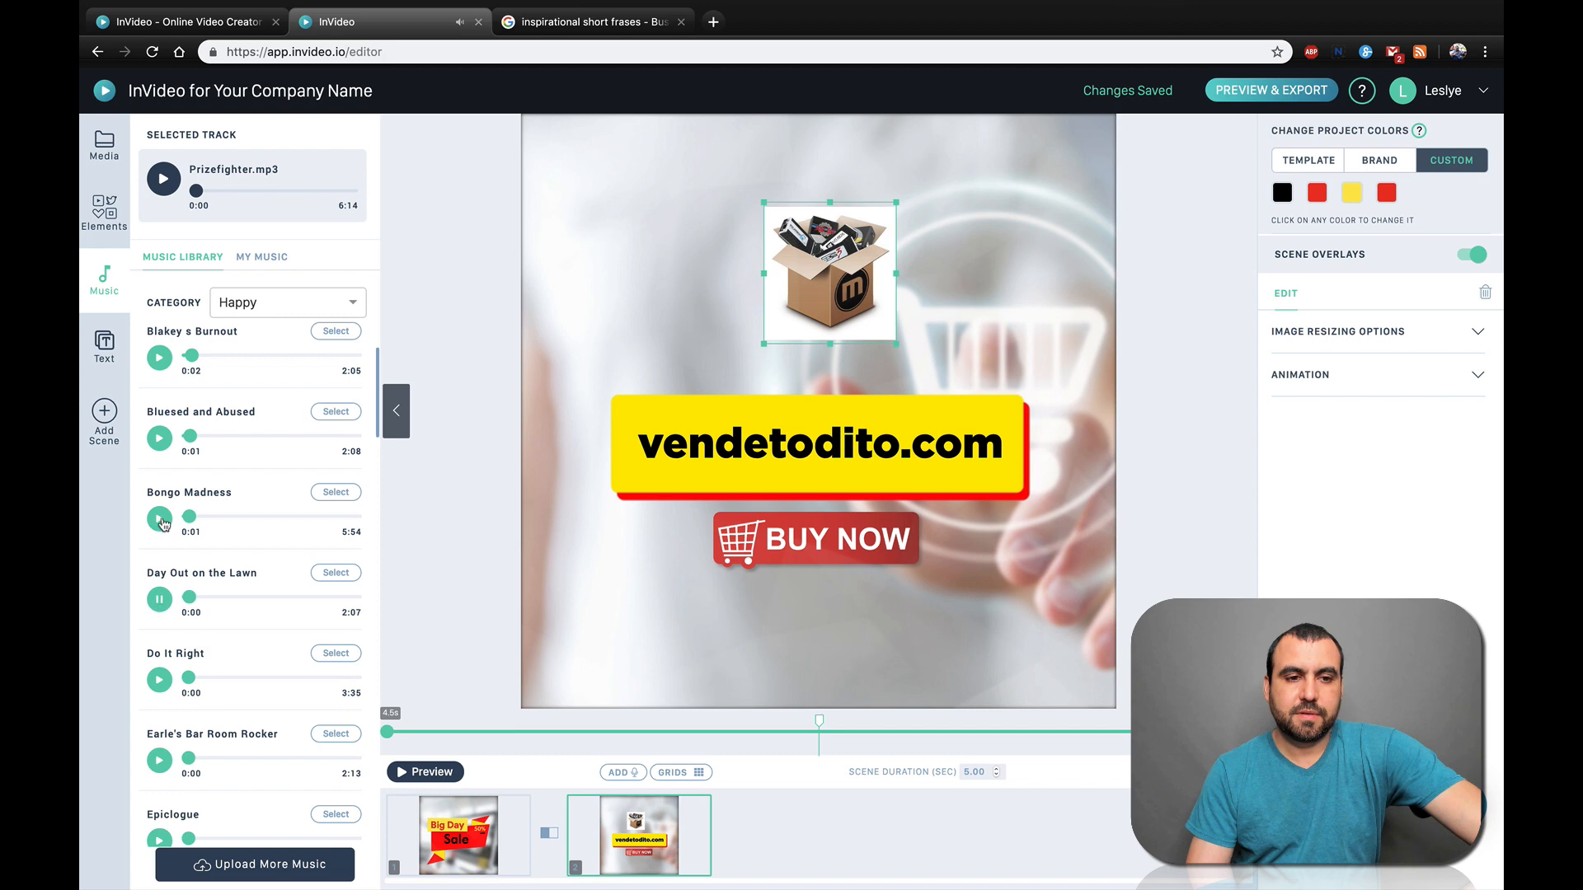
pyautogui.click(322, 494)
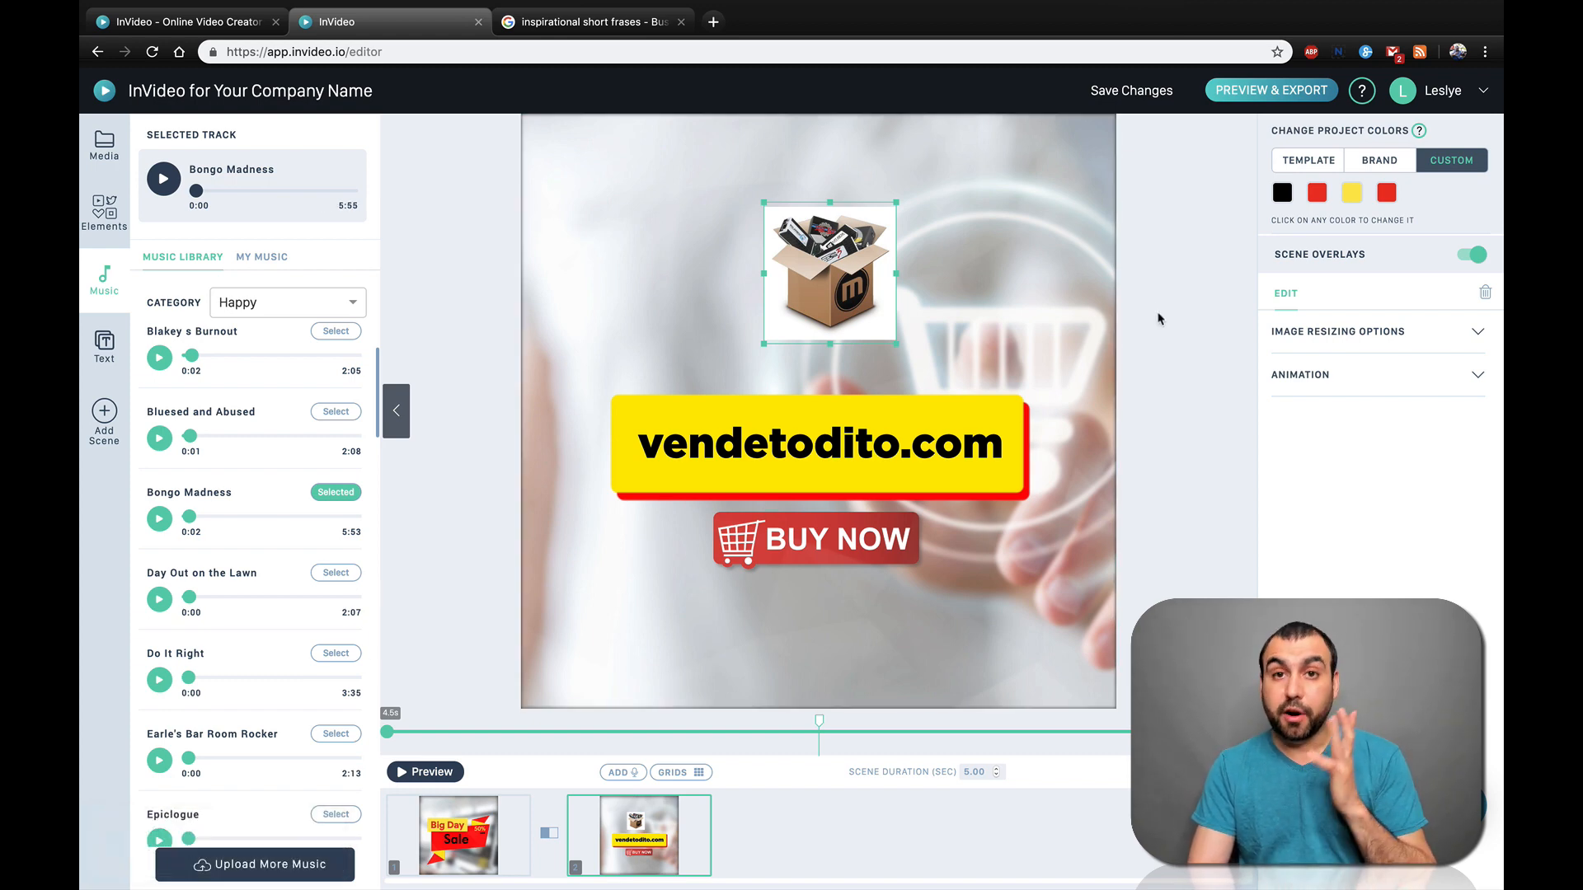
# Generate the final preview of the Big Day Sale video and export it
pyautogui.click(1271, 90)
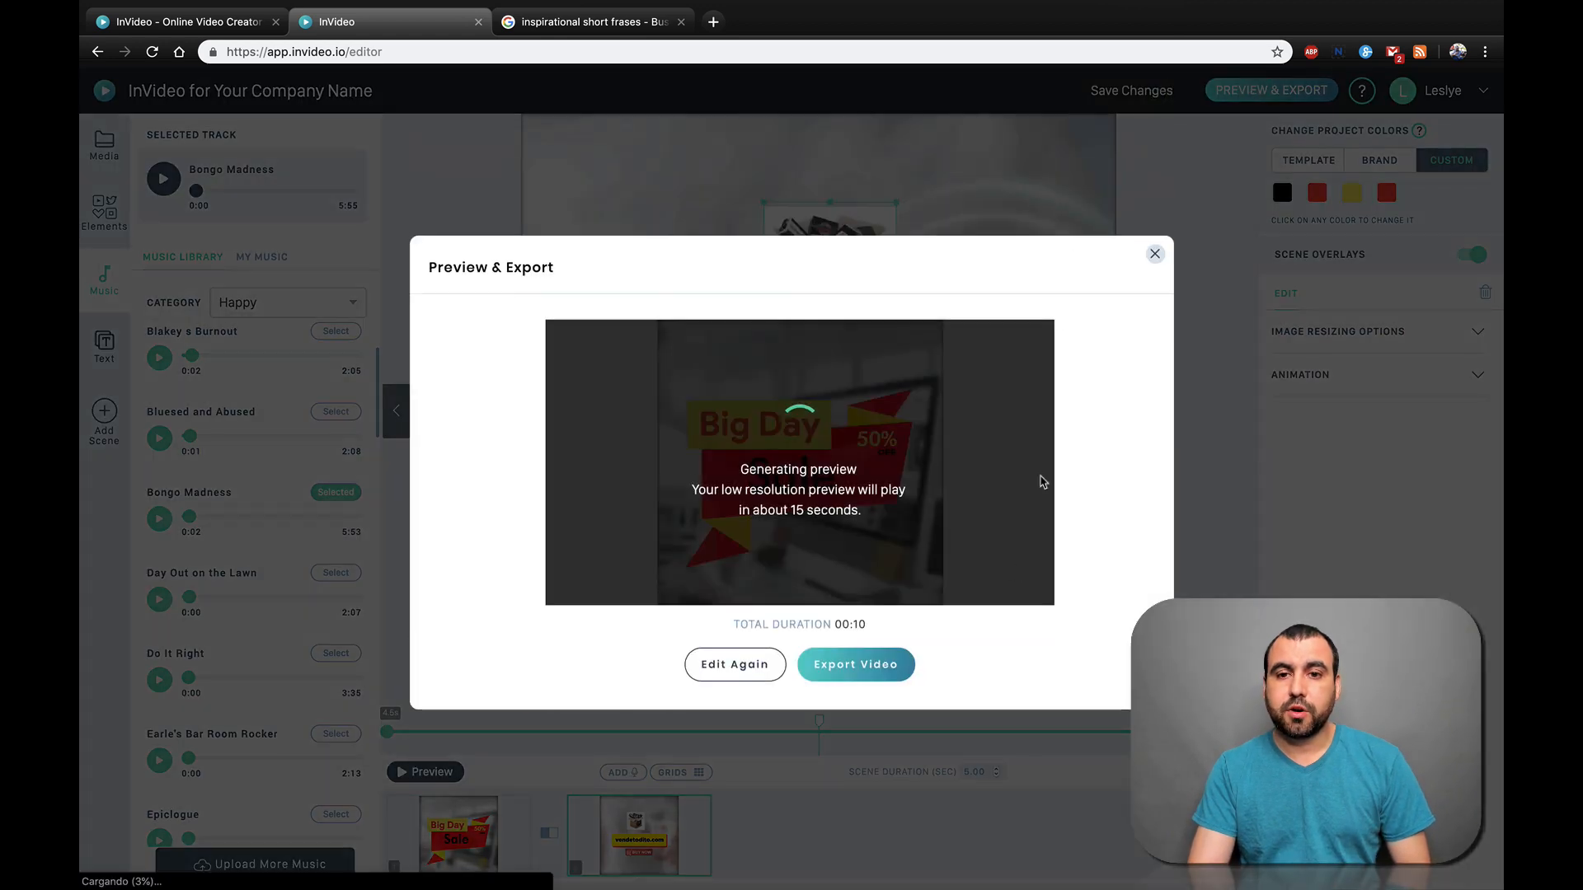
pyautogui.click(889, 666)
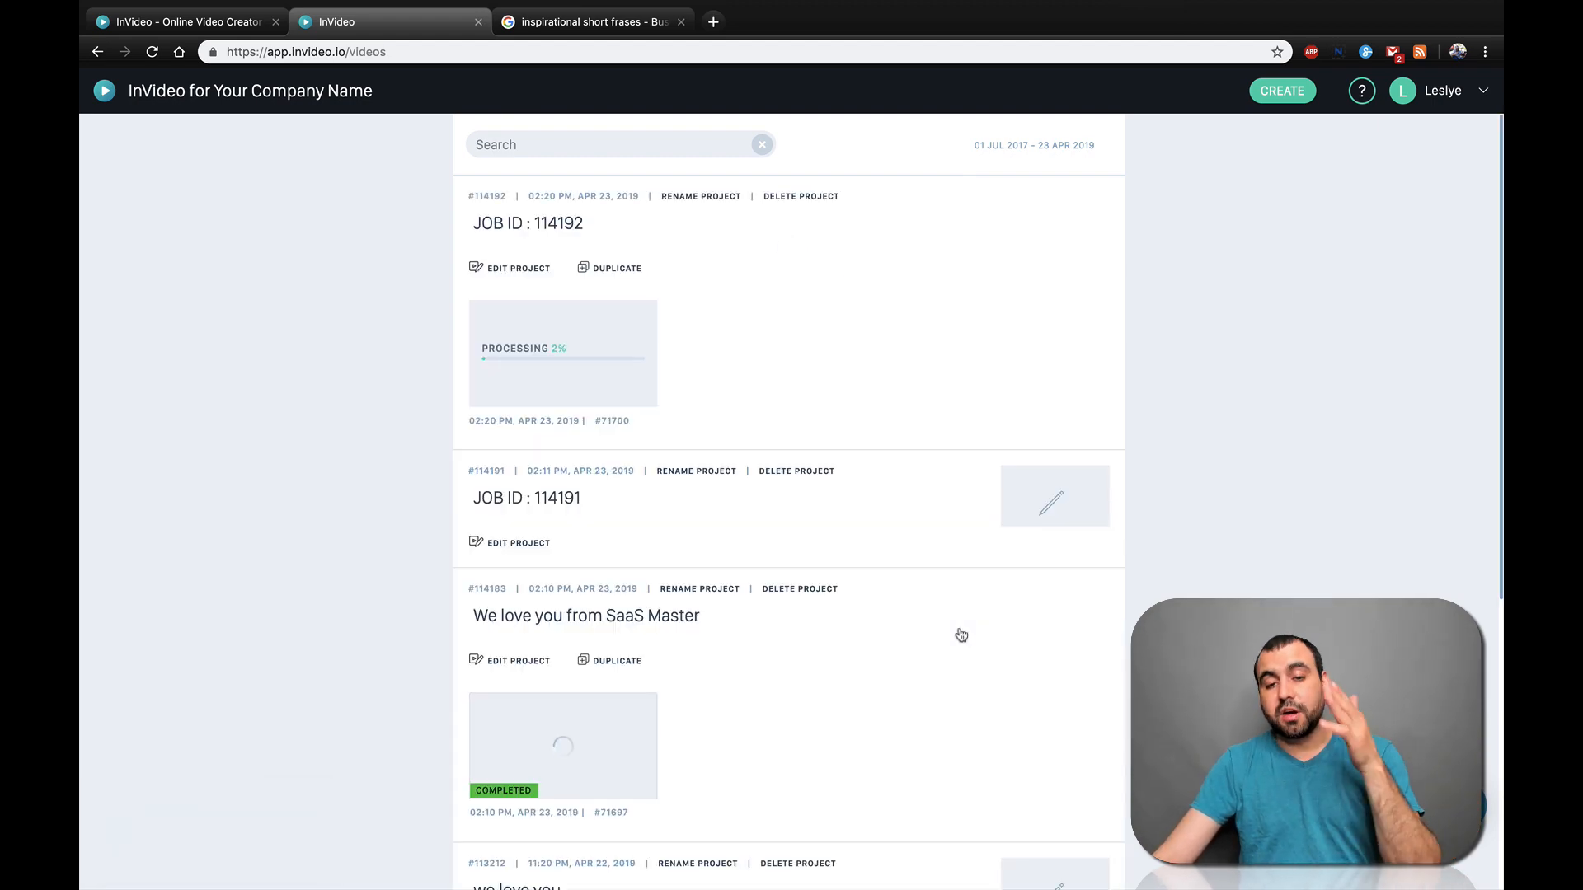
# Review the video project list for the new export's progress and earlier completed videos, and return to the InVideo home page
pyautogui.scroll(-3, 958, 633)
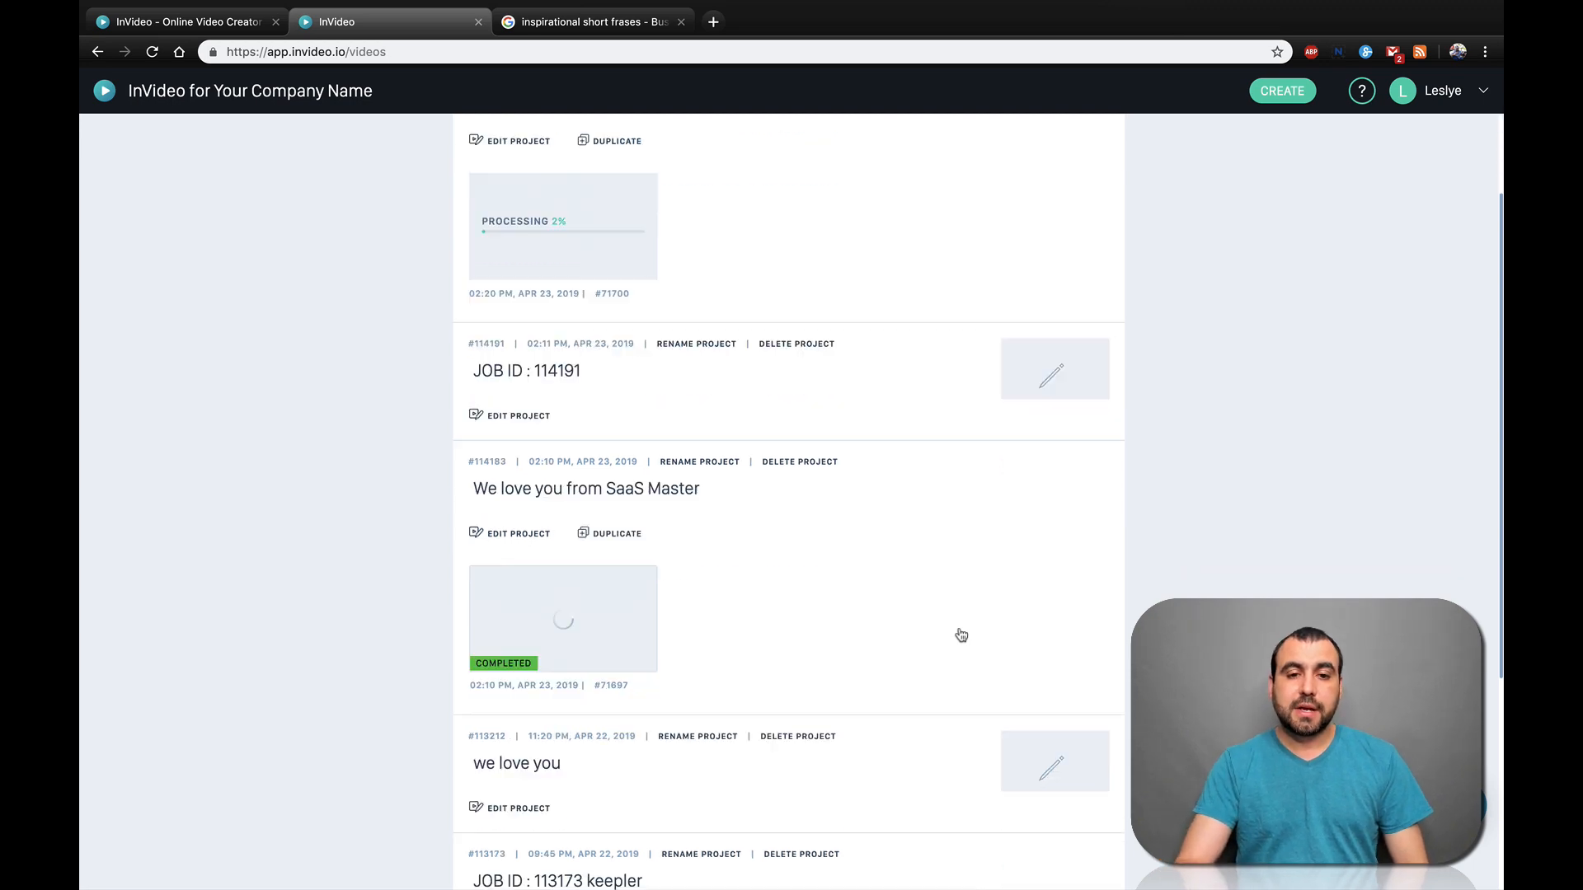
pyautogui.moveTo(622, 521)
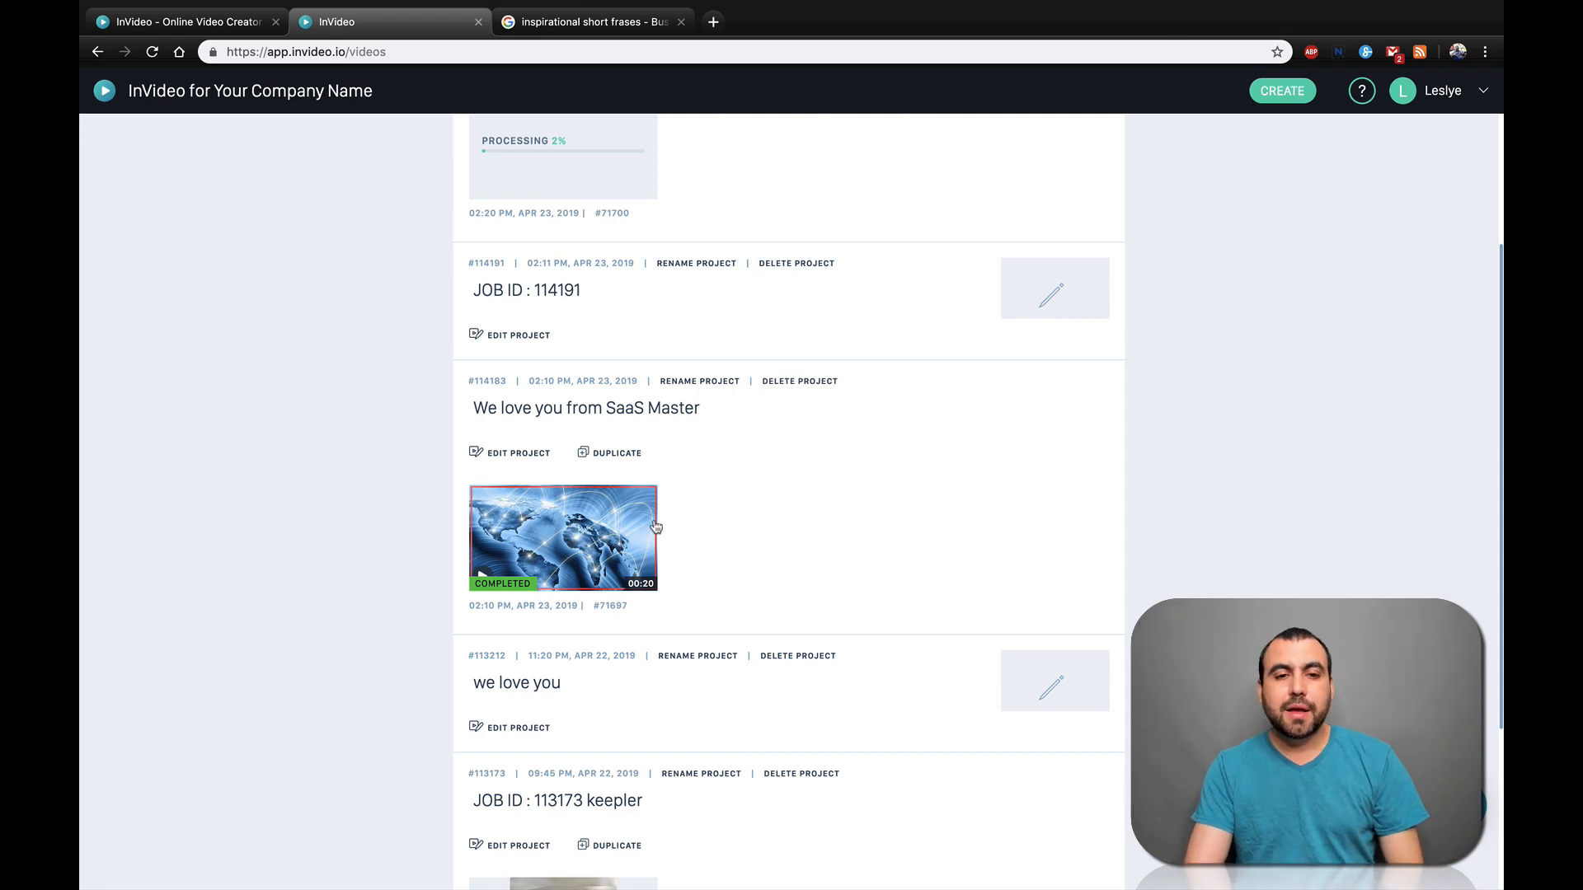
pyautogui.moveTo(623, 582)
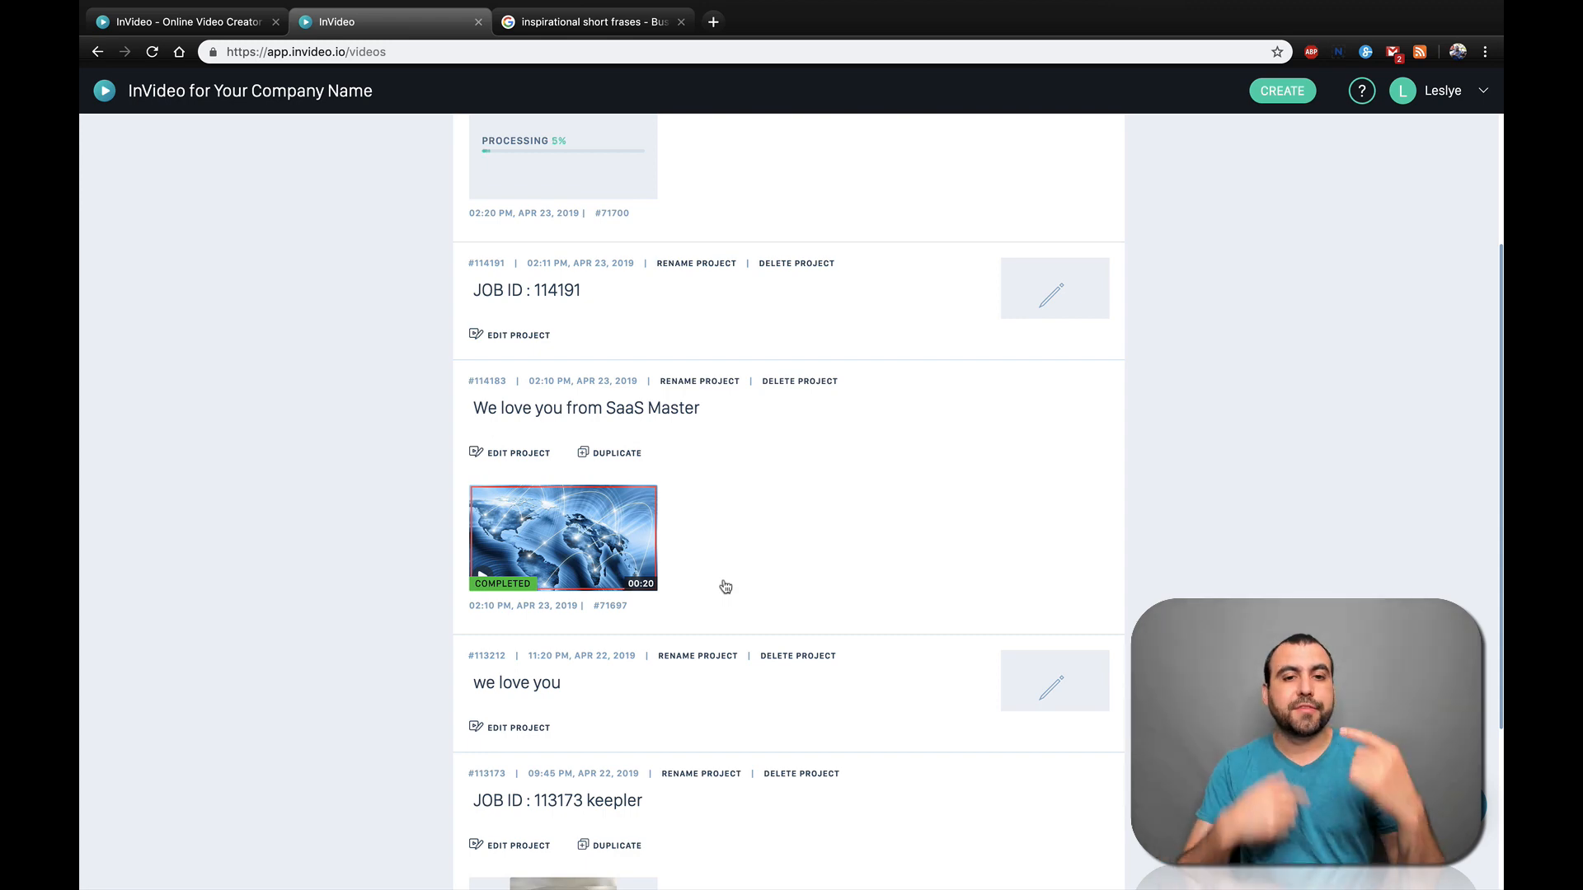
pyautogui.scroll(-3, 725, 586)
pyautogui.scroll(6, 726, 586)
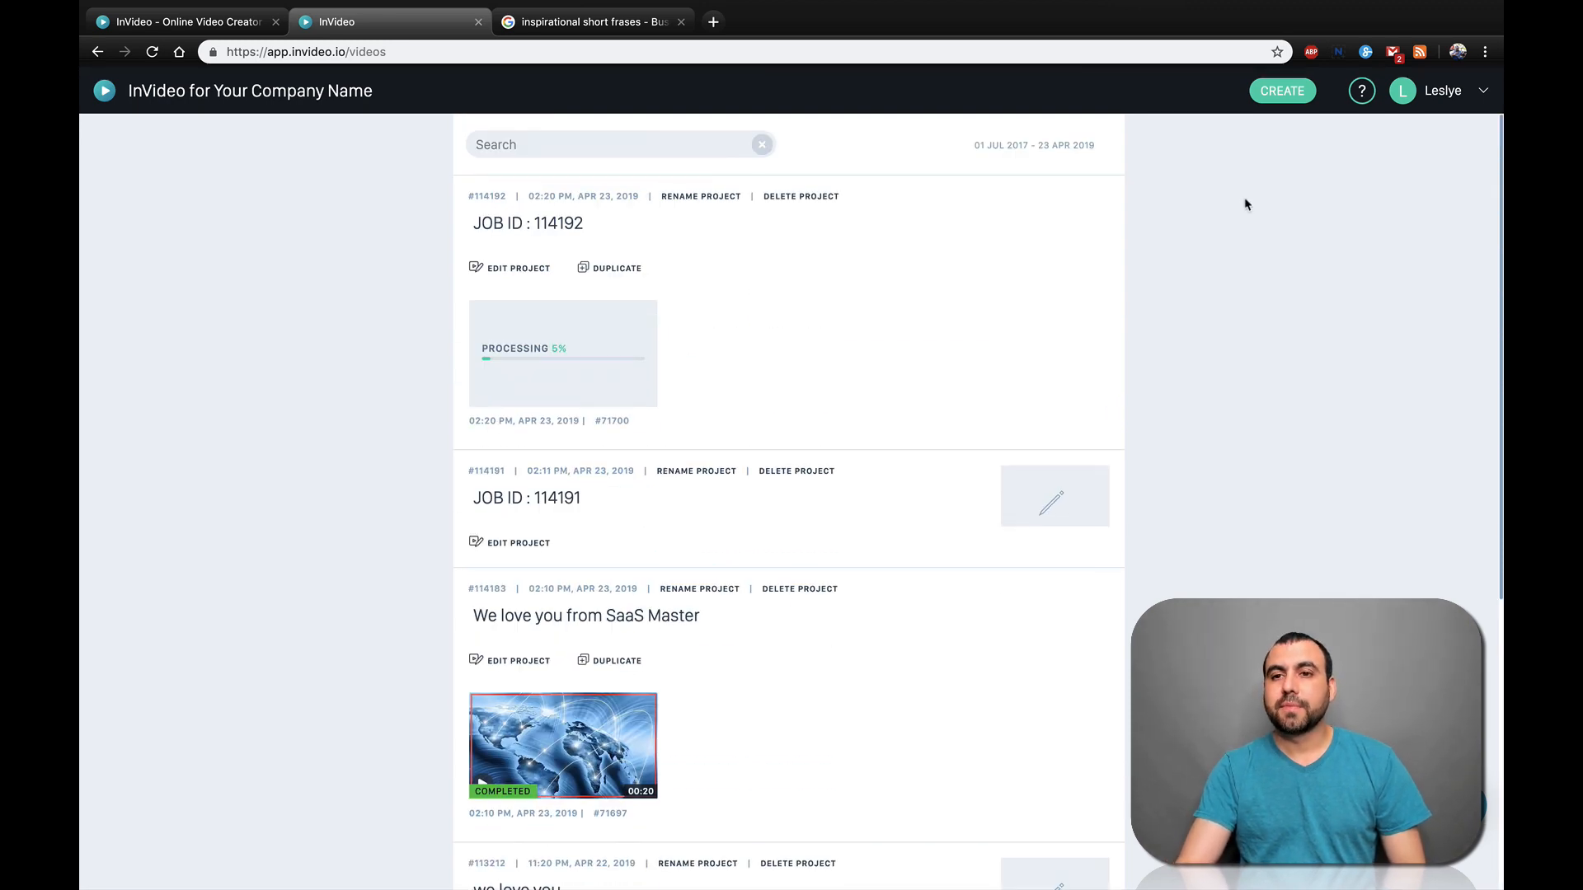
pyautogui.click(188, 21)
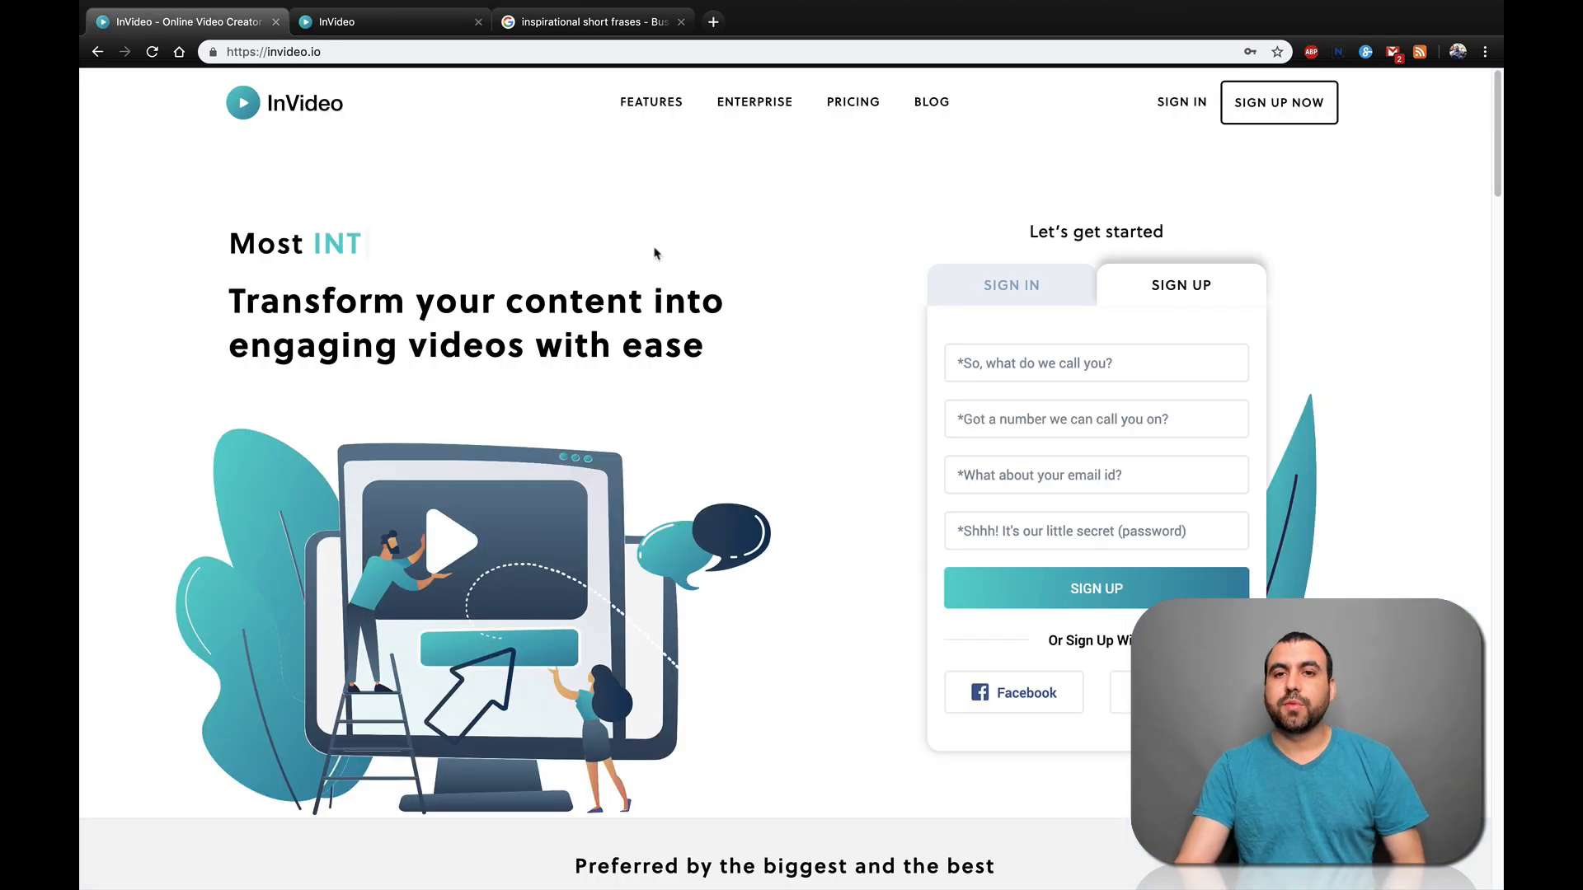